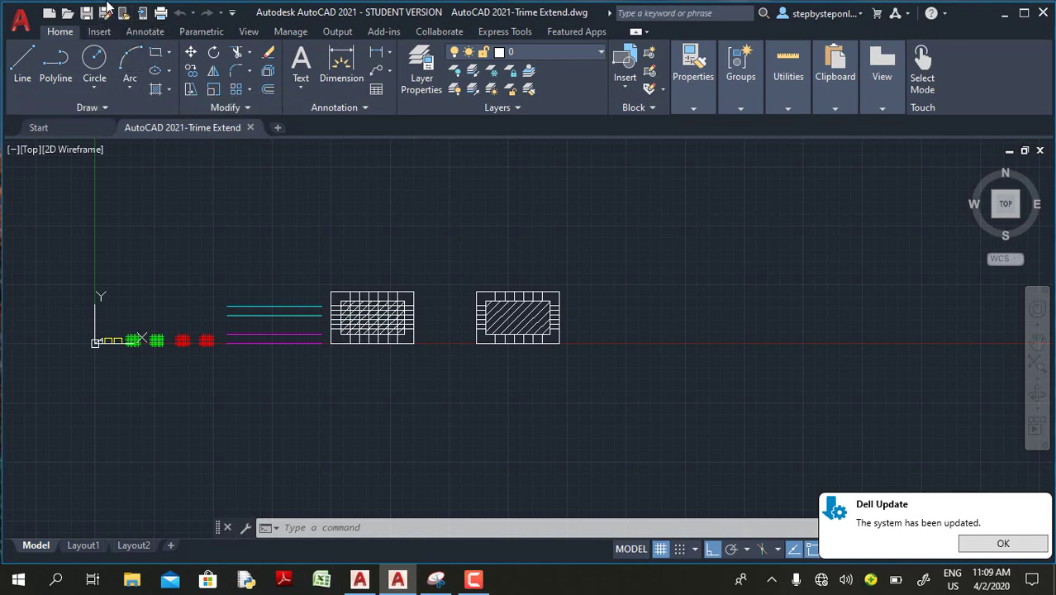
Step: Check the drawing file types offered when saving the drawing under a new name, and leave without saving
{"action": "left_click", "coordinate": [103, 15]}
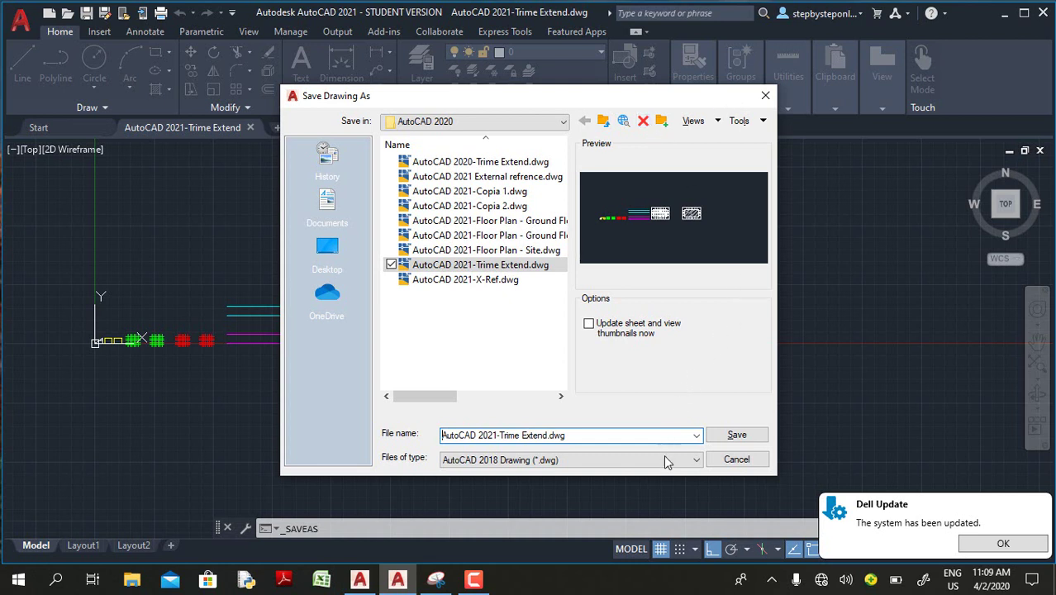
{"action": "left_click", "coordinate": [696, 460]}
{"action": "left_click", "coordinate": [697, 459]}
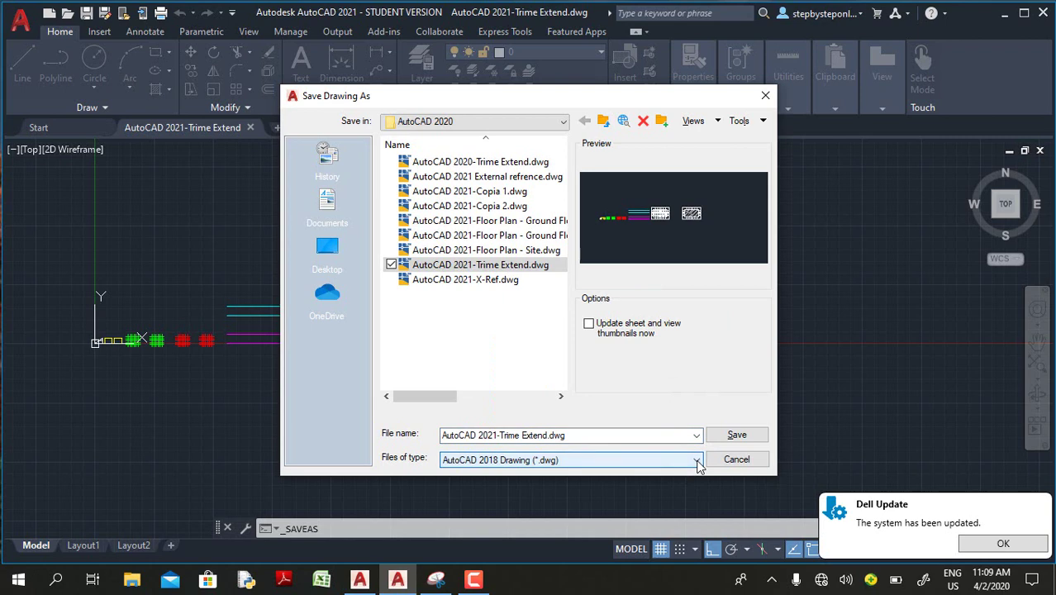
{"action": "left_click", "coordinate": [697, 460]}
{"action": "left_click", "coordinate": [724, 457]}
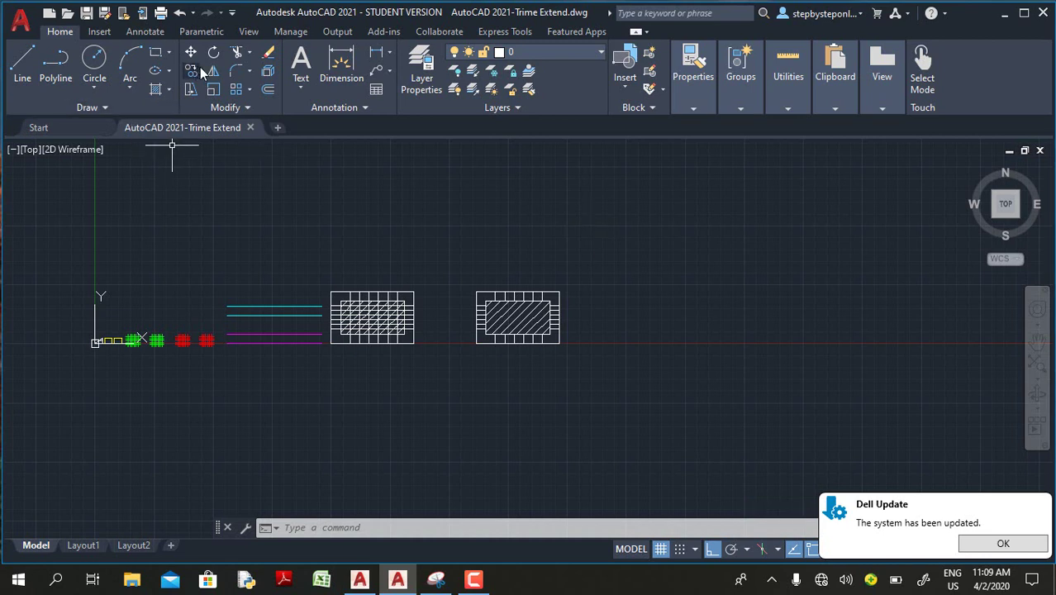
Step: Trim several overhanging line ends on the second green grid and the first red grid without choosing cutting edges
{"action": "type", "text": "tr"}
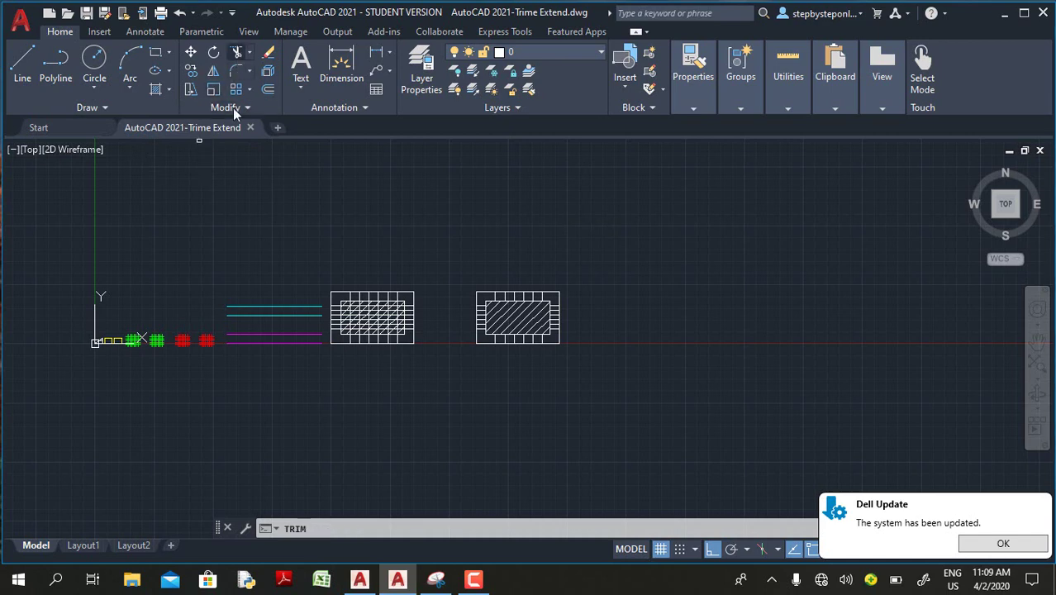
{"action": "key", "text": "Return"}
{"action": "scroll", "coordinate": [125, 311], "scroll_direction": "up", "scroll_amount": 6}
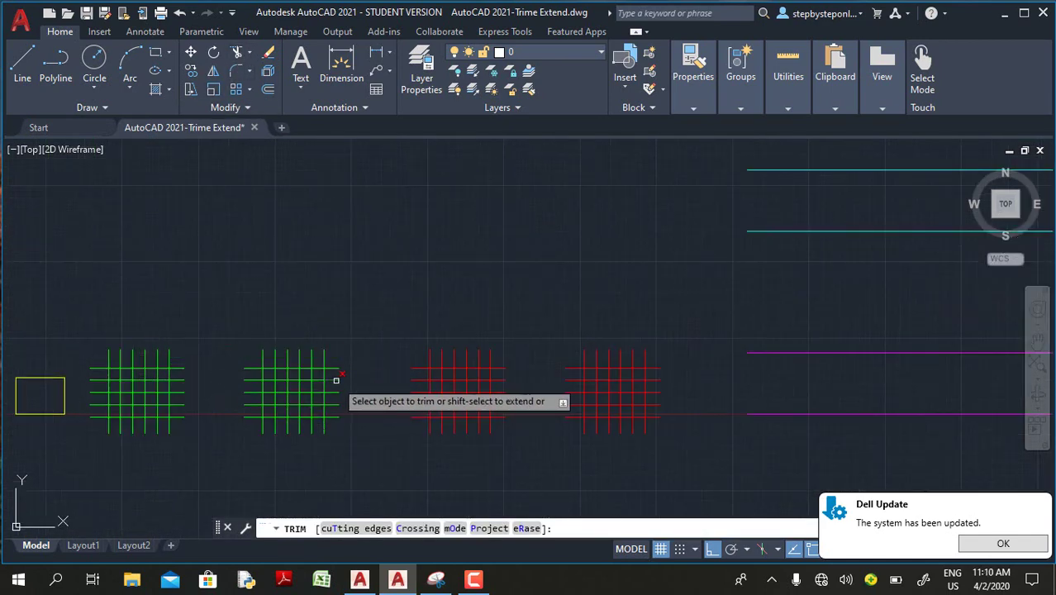
{"action": "scroll", "coordinate": [316, 381], "scroll_direction": "up", "scroll_amount": 2}
{"action": "left_click", "coordinate": [326, 383]}
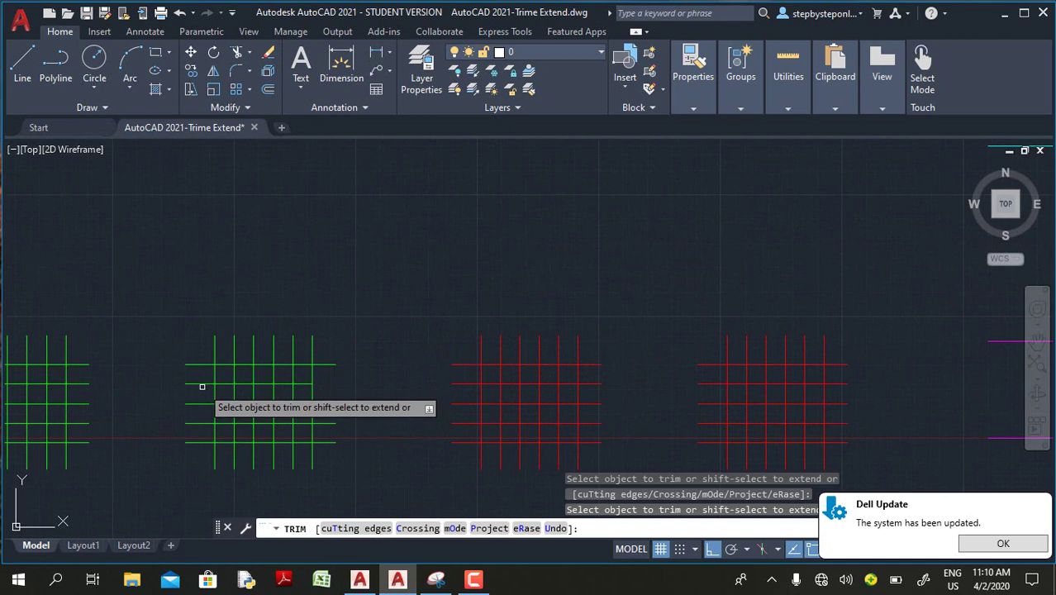
{"action": "left_click", "coordinate": [273, 350]}
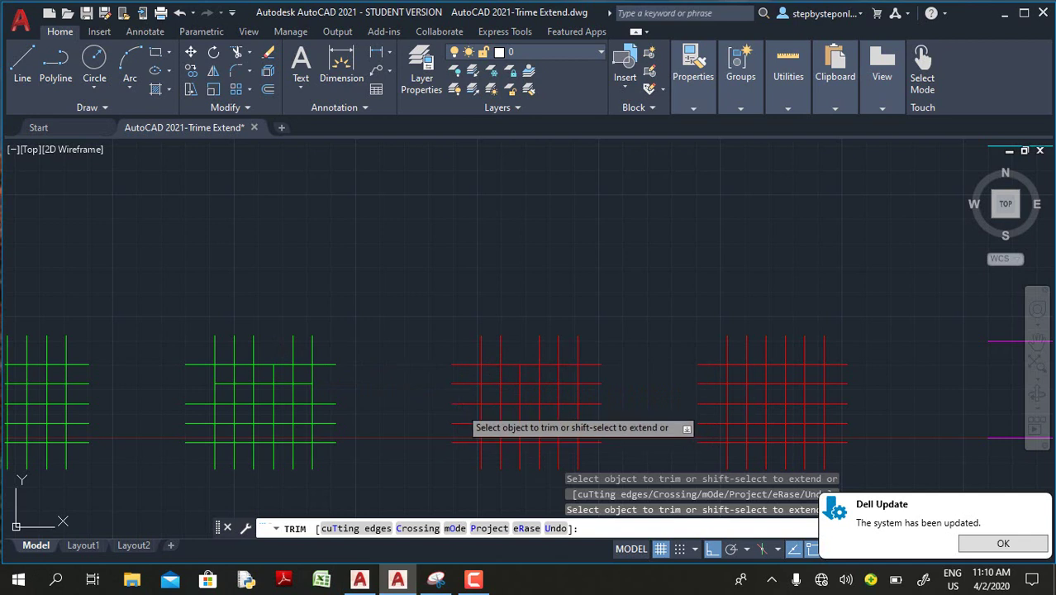
{"action": "left_click", "coordinate": [455, 405]}
{"action": "key", "text": "Return"}
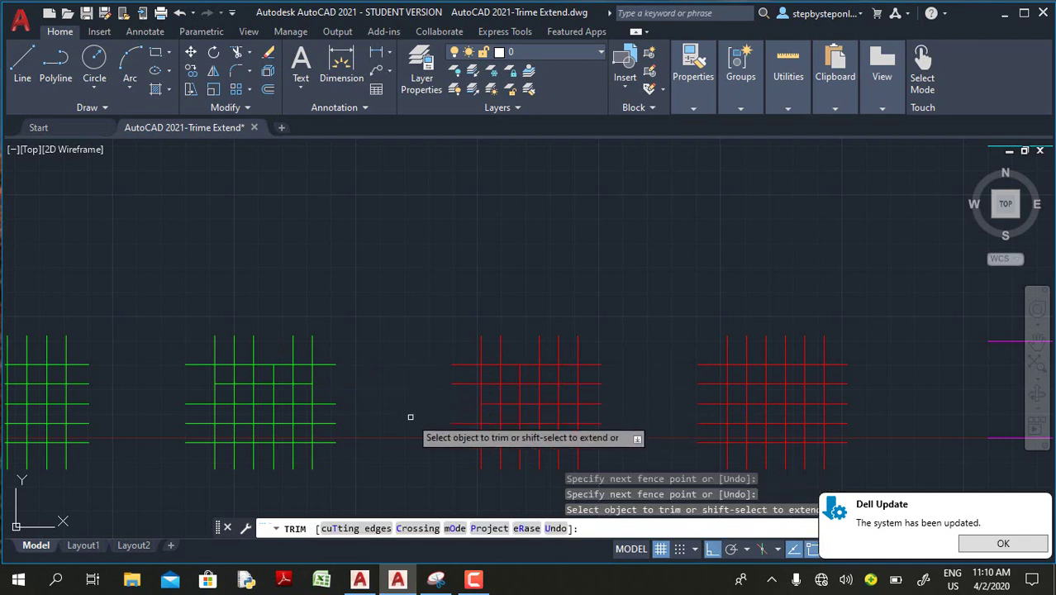
{"action": "key", "text": "Escape"}
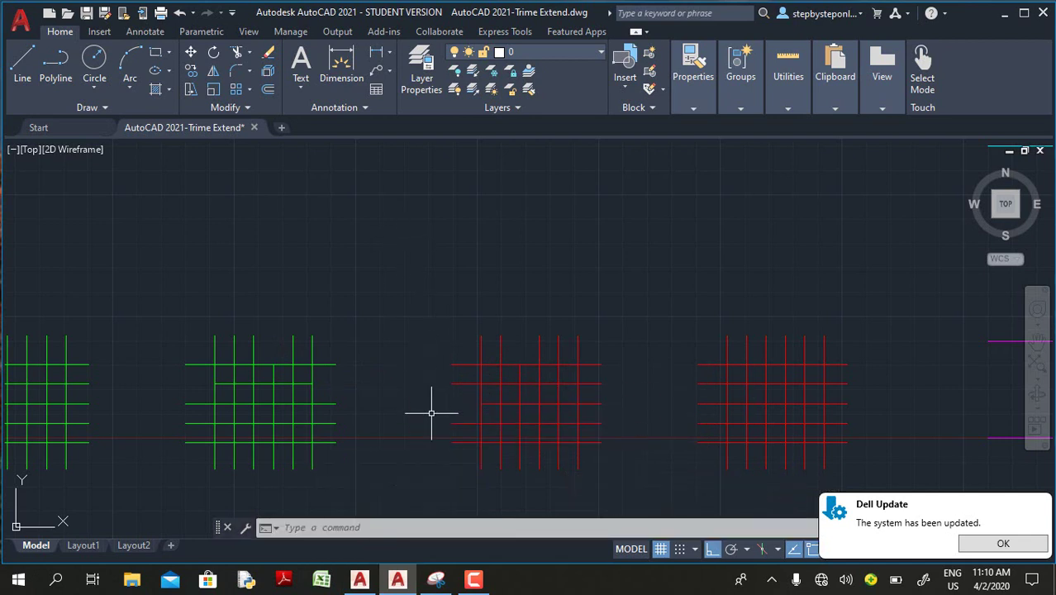
Step: Switch to AutoCAD 2020 and trim vertical lines of the second green grid, using its uppermost horizontal line as the cutting edge
{"action": "left_click", "coordinate": [398, 582]}
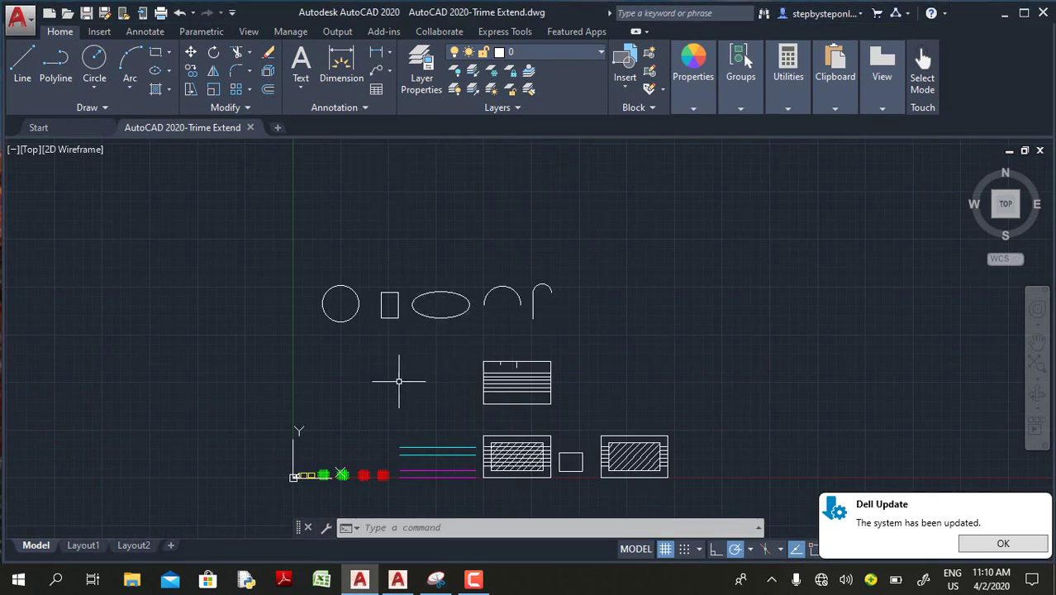
{"action": "scroll", "coordinate": [340, 464], "scroll_direction": "up", "scroll_amount": 1}
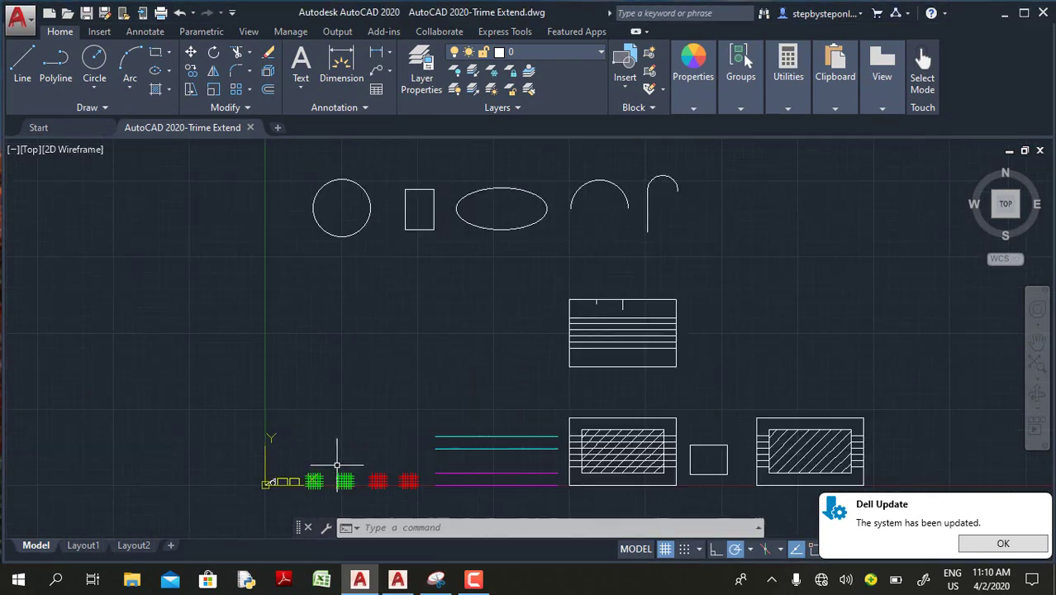
{"action": "left_click", "coordinate": [238, 54]}
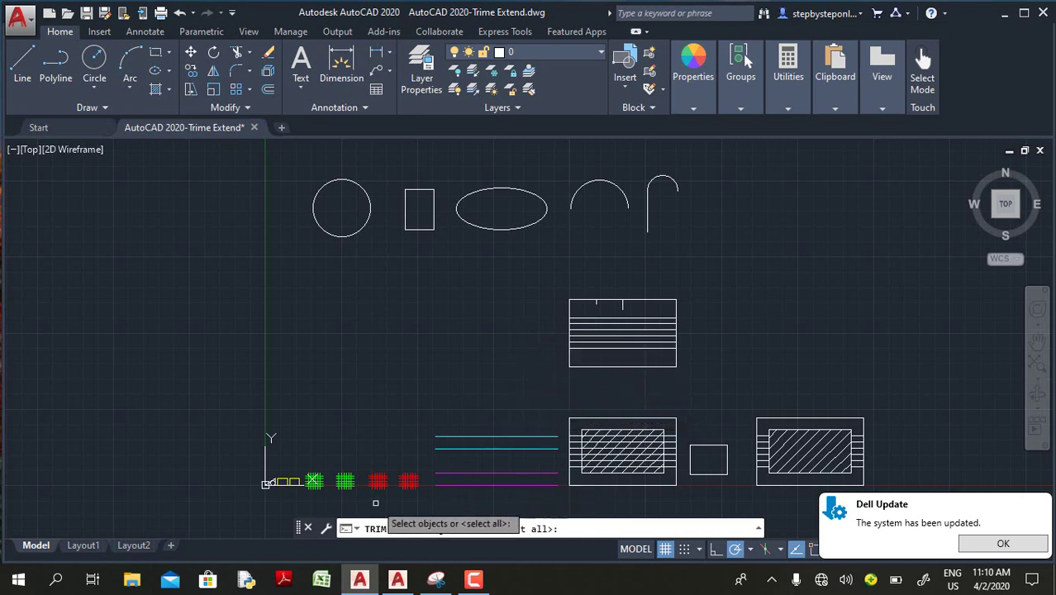
{"action": "scroll", "coordinate": [345, 481], "scroll_direction": "up", "scroll_amount": 5}
{"action": "scroll", "coordinate": [345, 481], "scroll_direction": "up", "scroll_amount": 4}
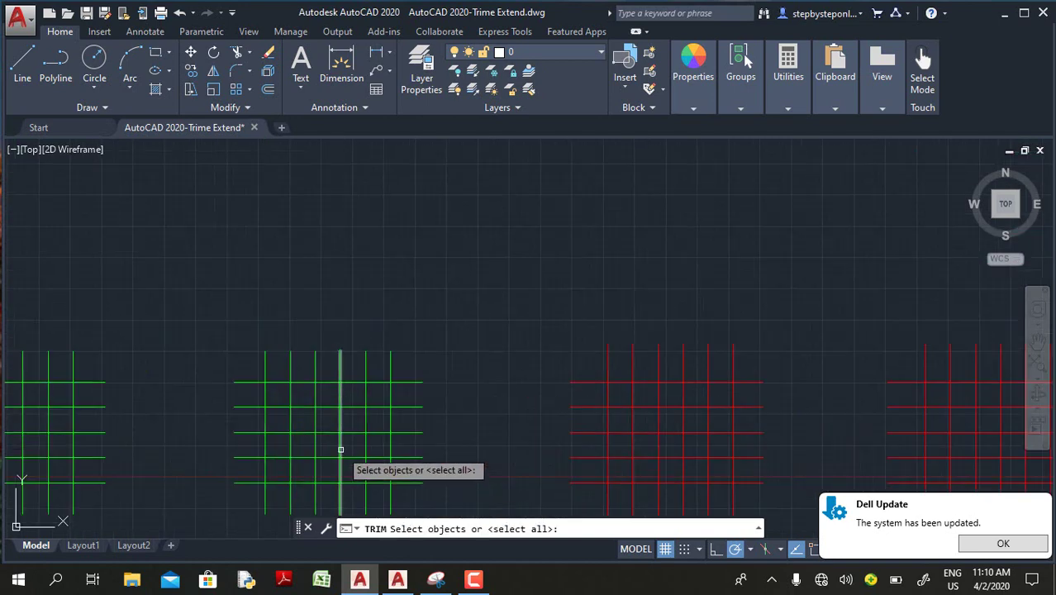
{"action": "left_click", "coordinate": [358, 382]}
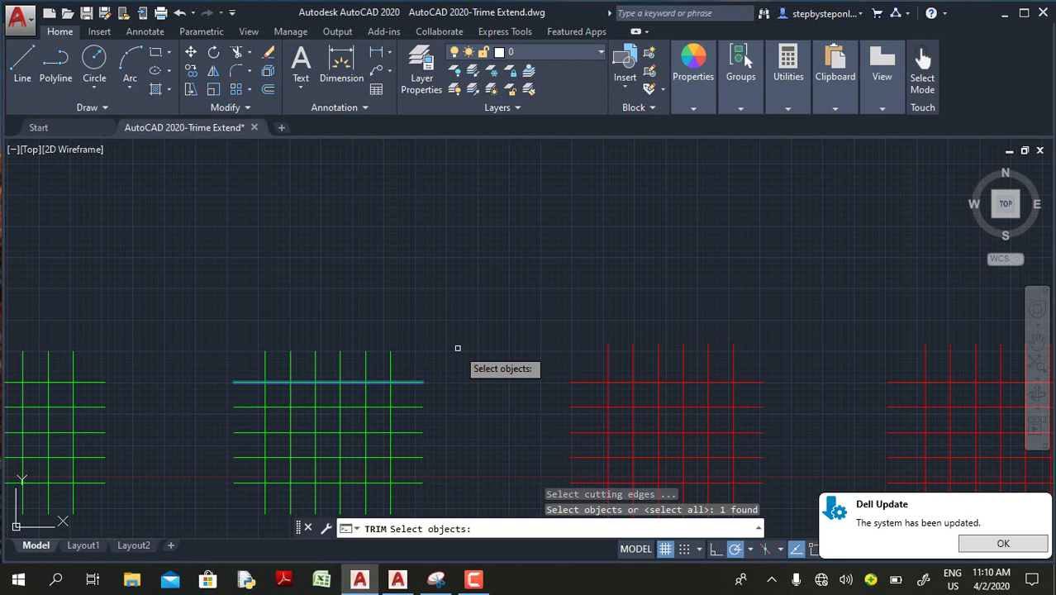
{"action": "key", "text": "Return"}
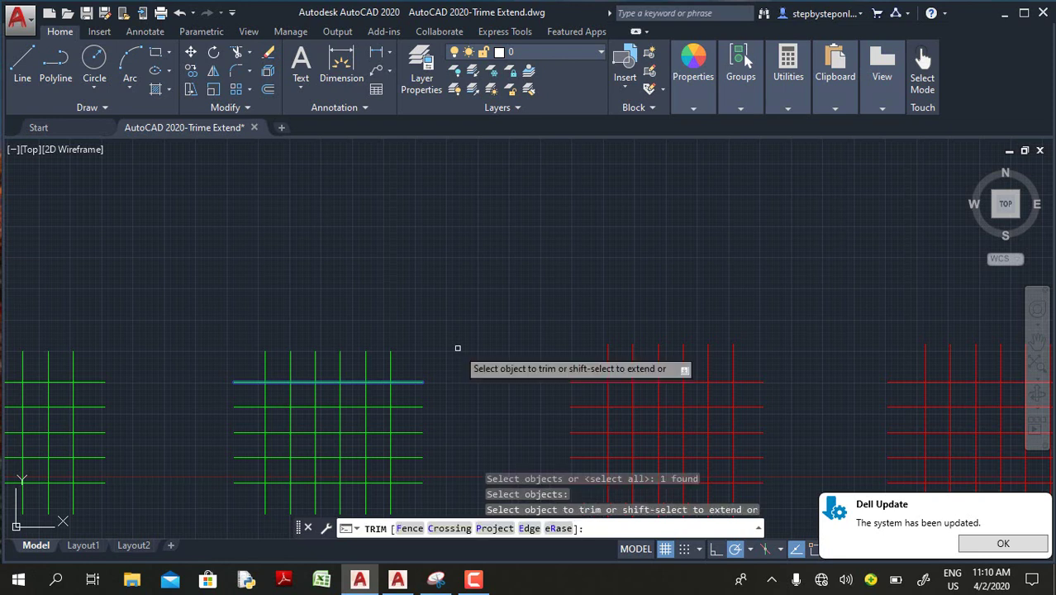
{"action": "left_click", "coordinate": [389, 358]}
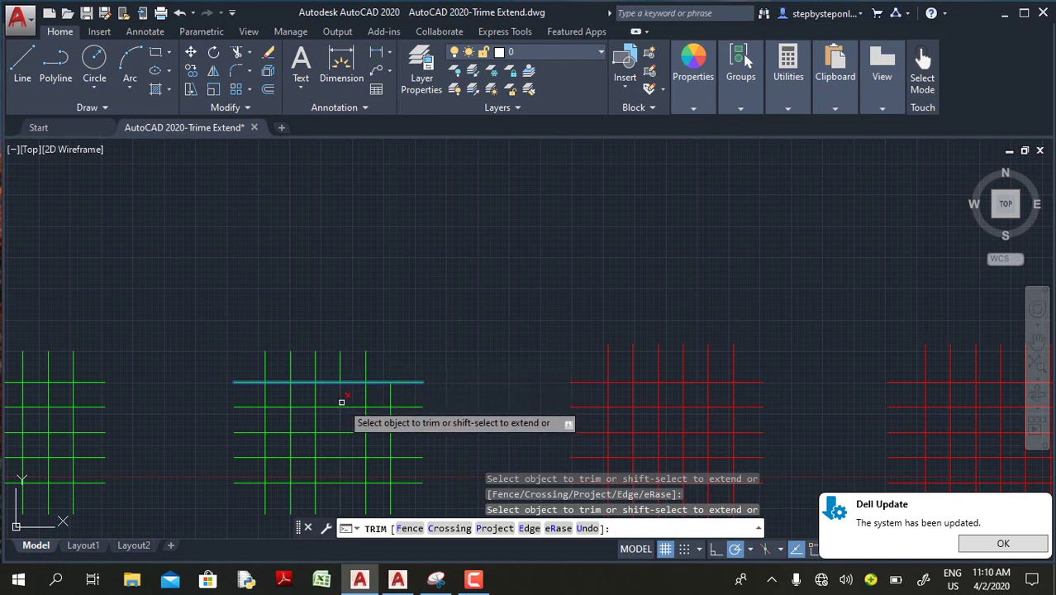
{"action": "key", "text": "Escape"}
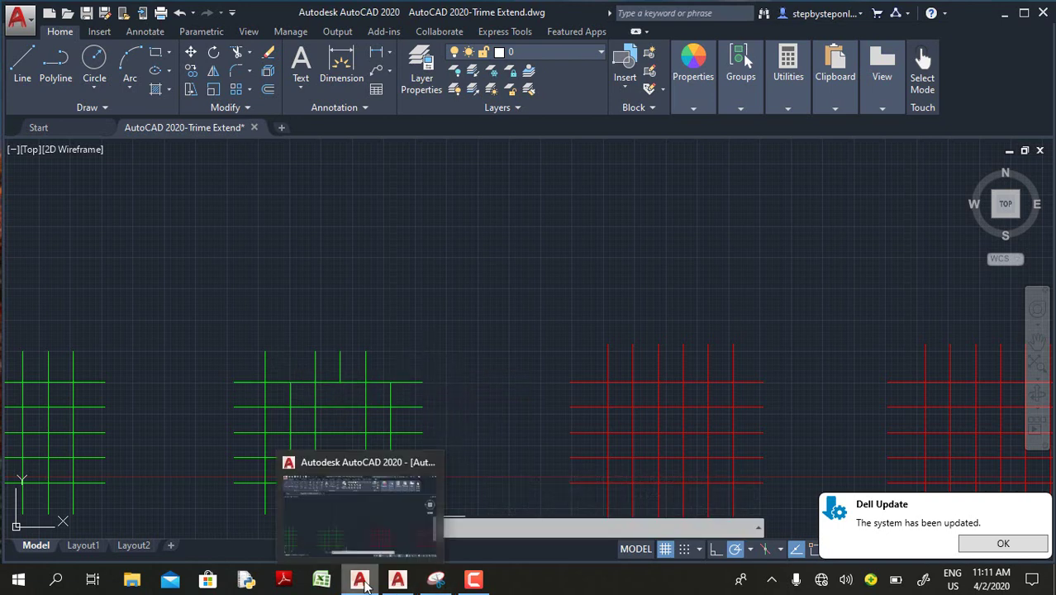
Step: Switch to AutoCAD 2021 and trim the upper overhangs of all vertical lines in the first green grid with a fence
{"action": "left_click", "coordinate": [398, 580]}
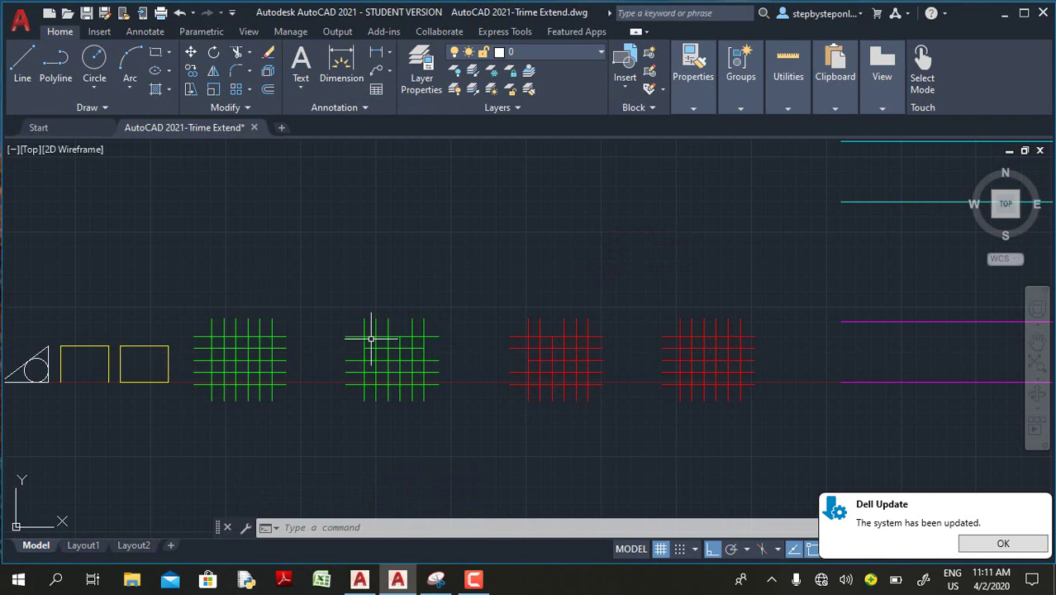
{"action": "left_click", "coordinate": [243, 55]}
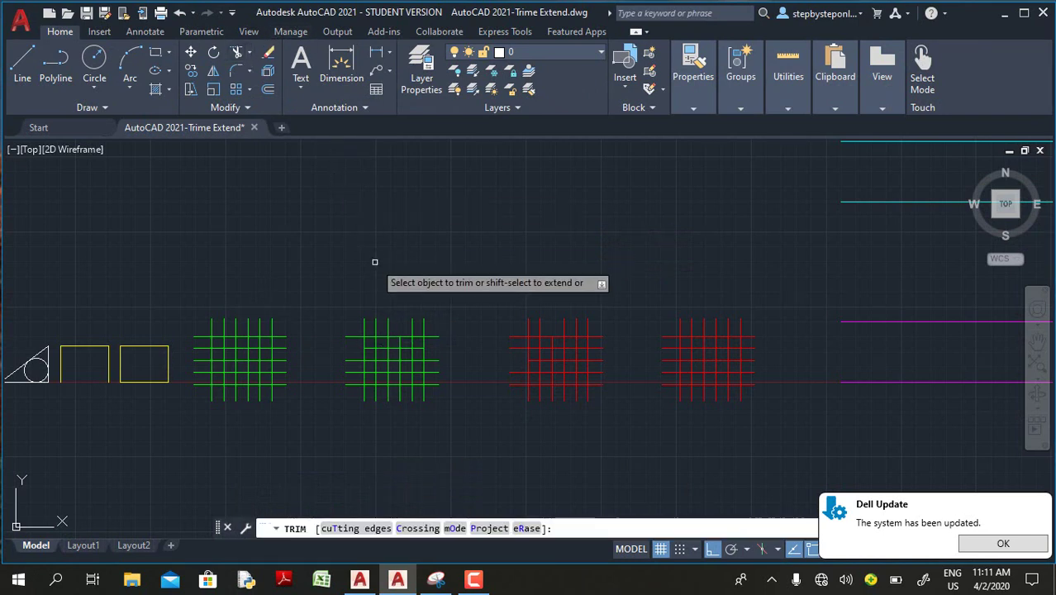
{"action": "left_click", "coordinate": [323, 272]}
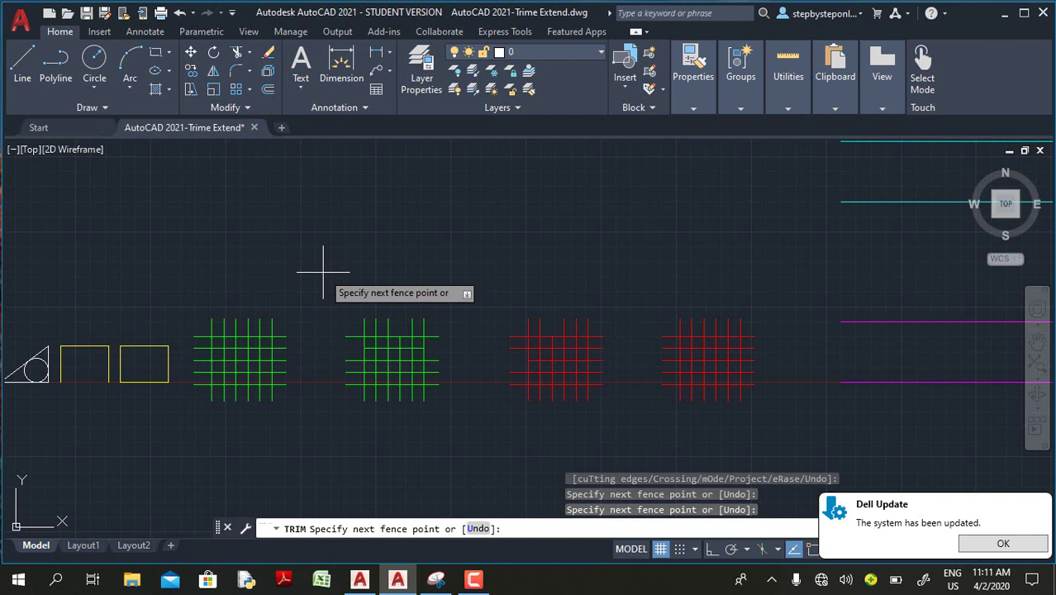
{"action": "key", "text": "Return"}
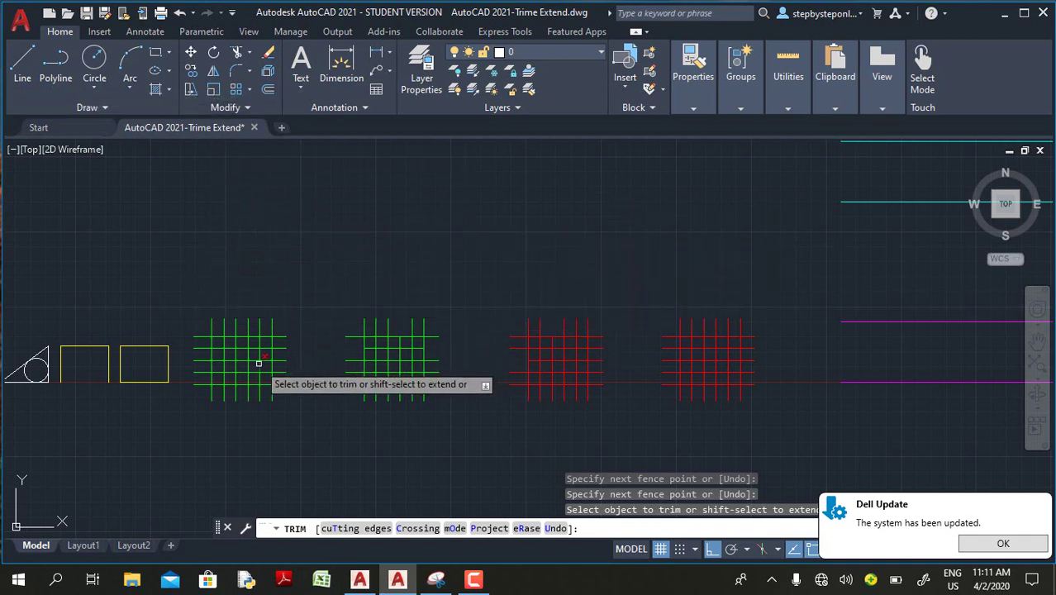
{"action": "scroll", "coordinate": [173, 340], "scroll_direction": "up", "scroll_amount": 2}
{"action": "left_click", "coordinate": [172, 340]}
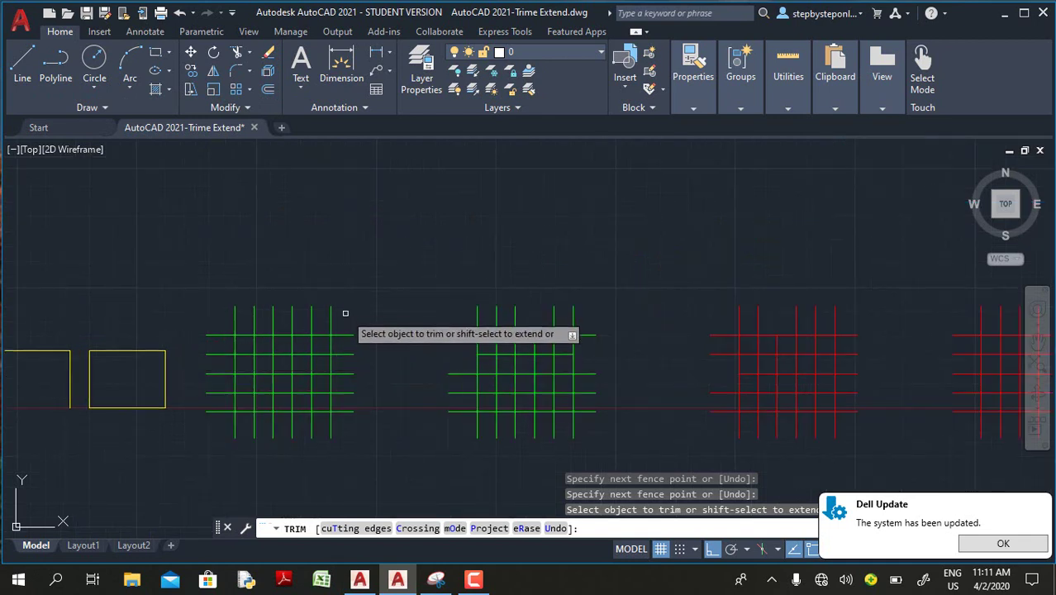
{"action": "left_click", "coordinate": [158, 321]}
{"action": "key", "text": "Return"}
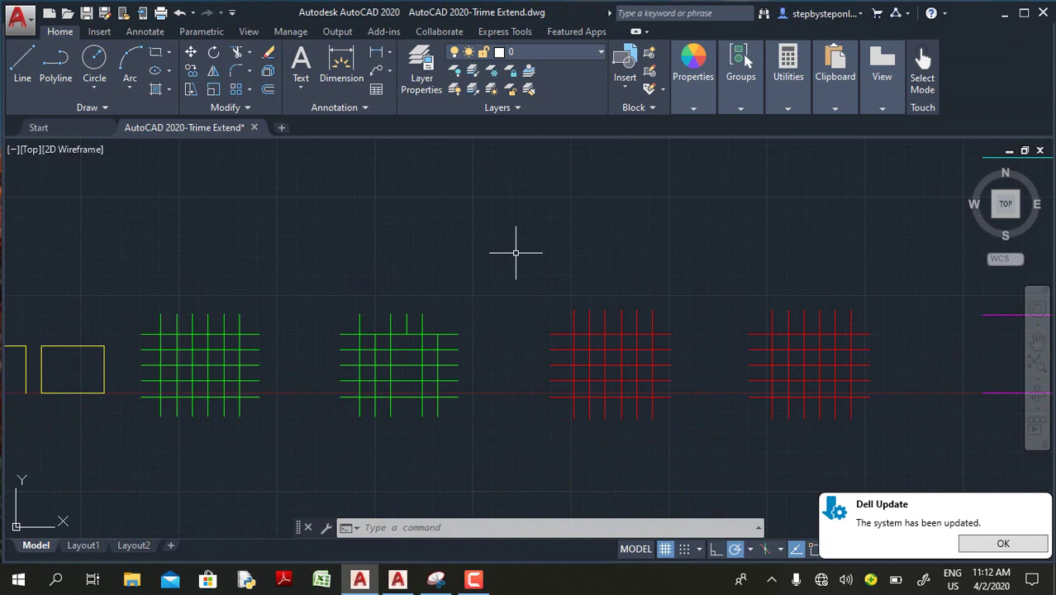
{"action": "left_click", "coordinate": [238, 55]}
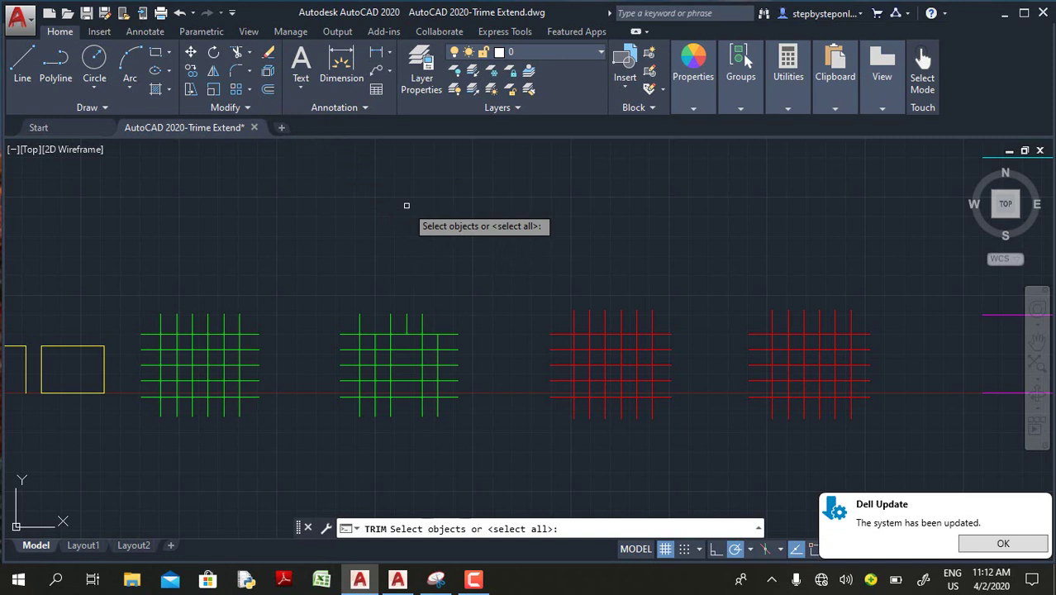
{"action": "key", "text": "Return"}
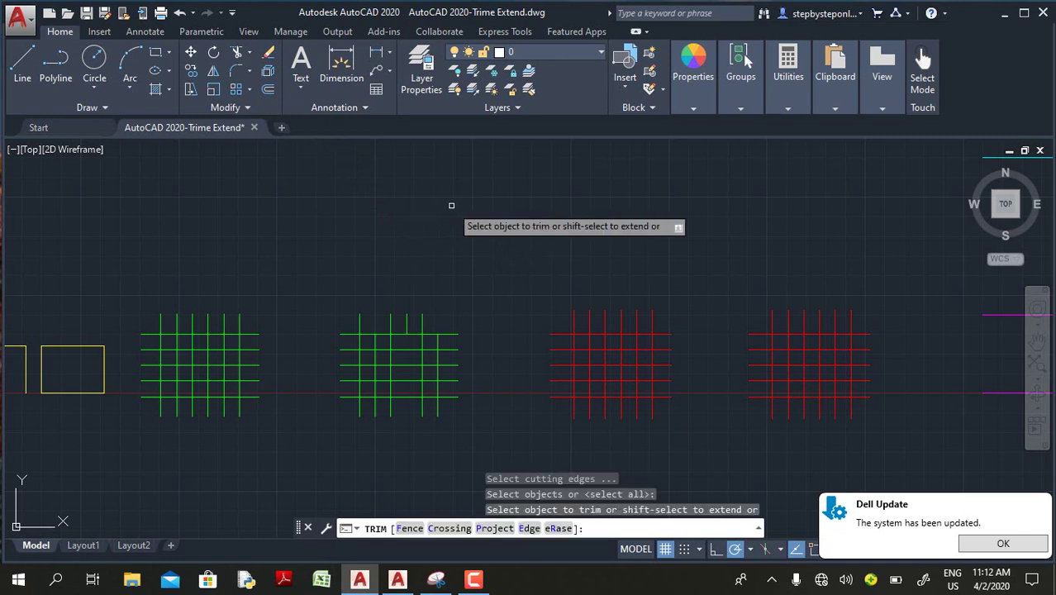
{"action": "left_click", "coordinate": [460, 236]}
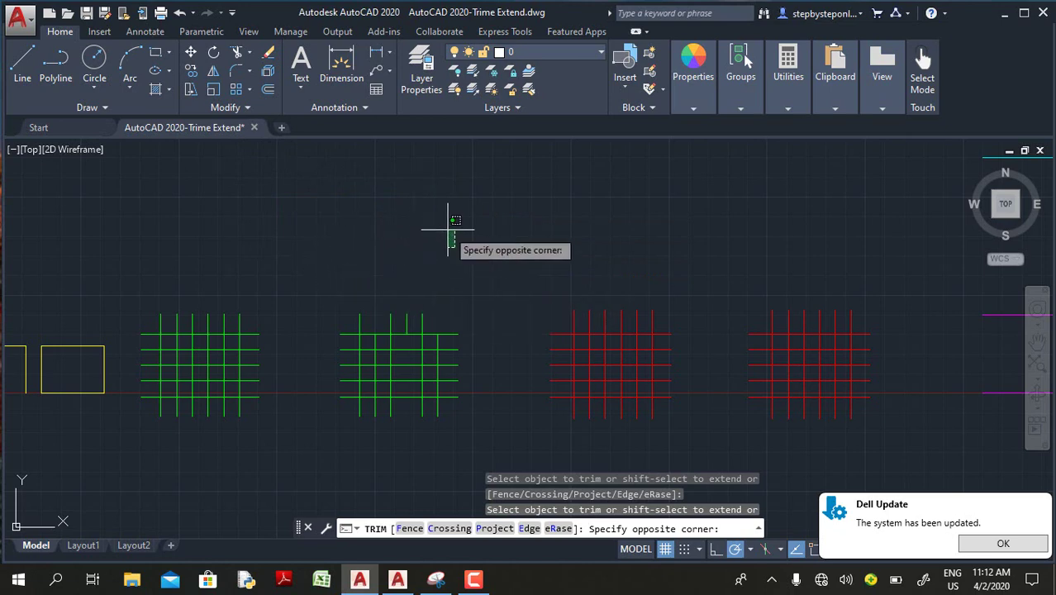
{"action": "key", "text": "Escape"}
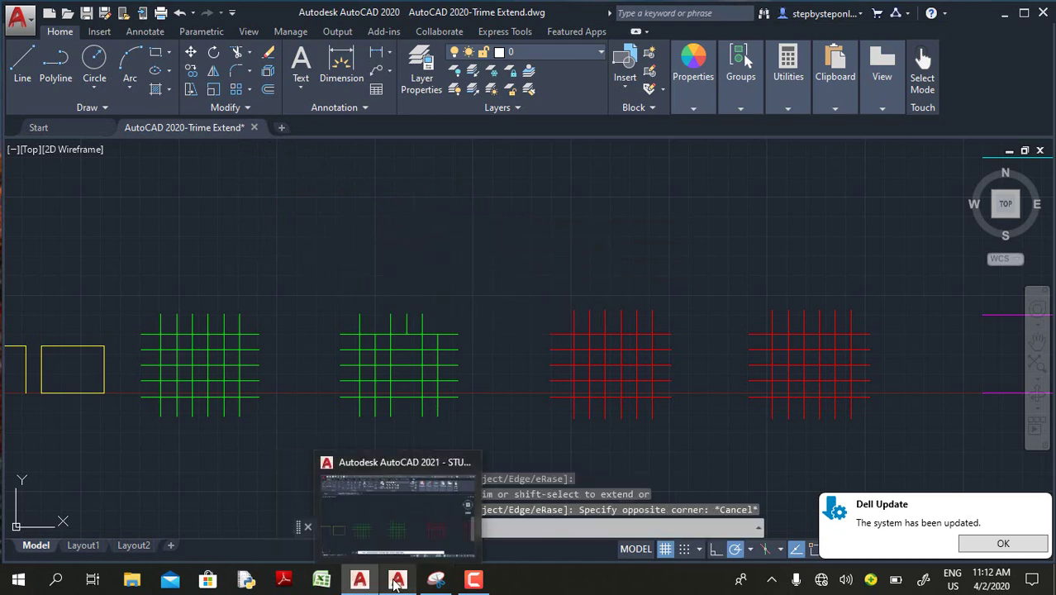
Step: Switch back to AutoCAD 2021 and try a trim fence and the Crossing option in the empty area above the green grids
{"action": "left_click", "coordinate": [360, 579]}
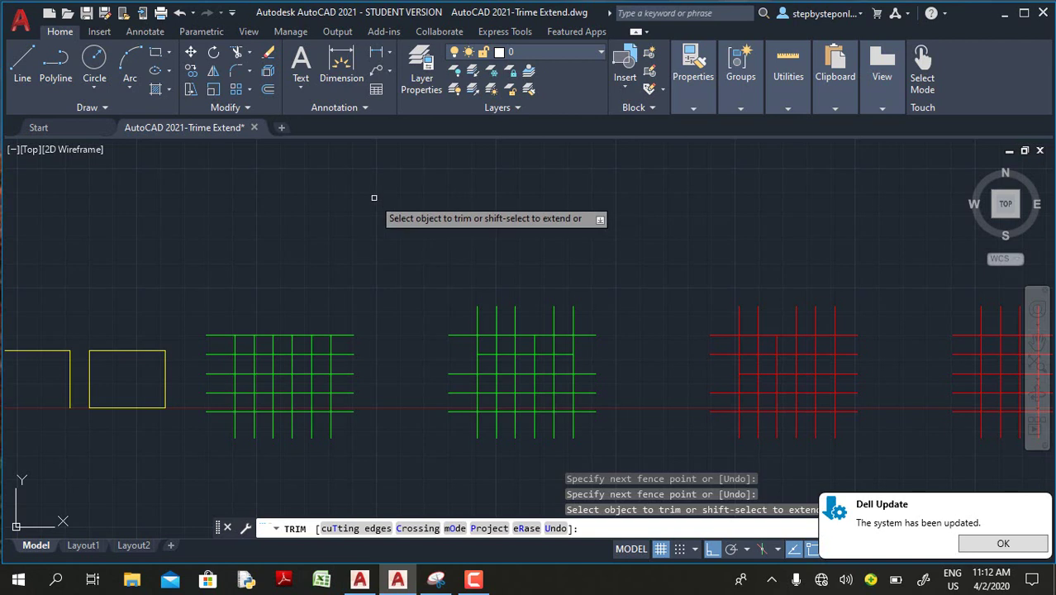
{"action": "left_click", "coordinate": [437, 238]}
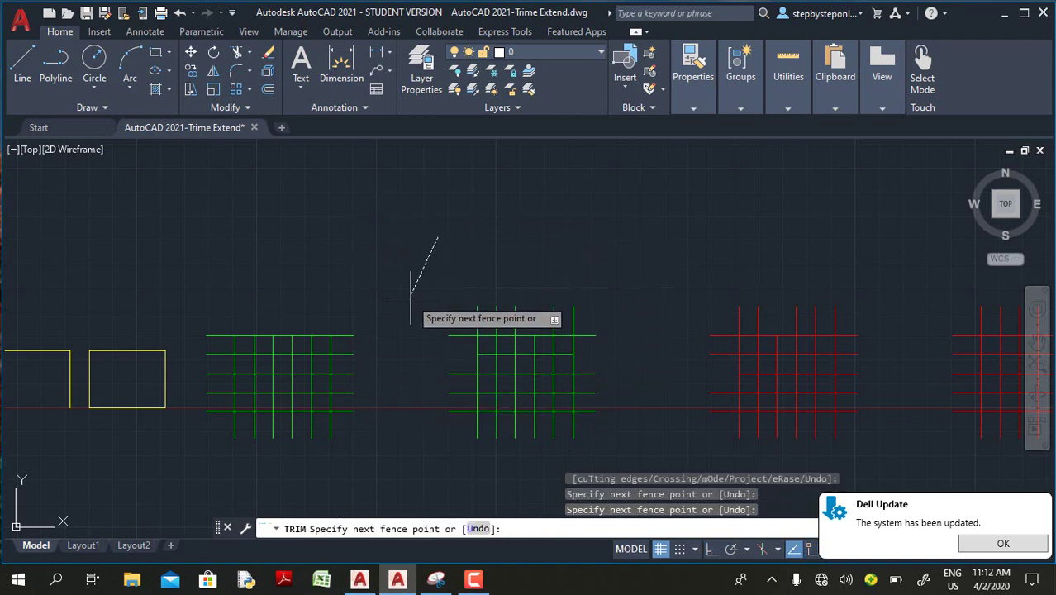
{"action": "key", "text": "Return"}
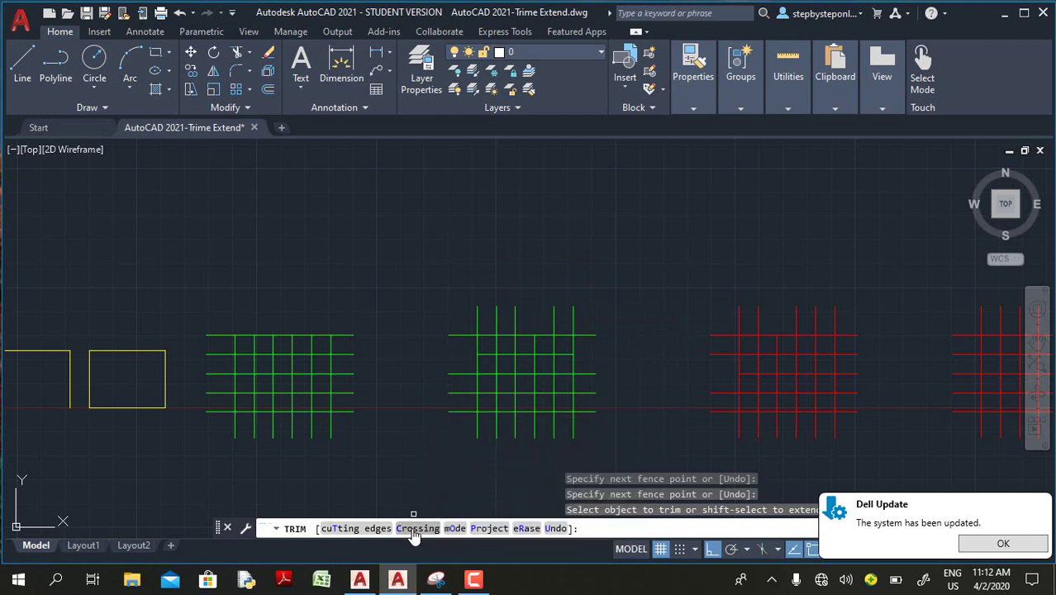
{"action": "type", "text": "c"}
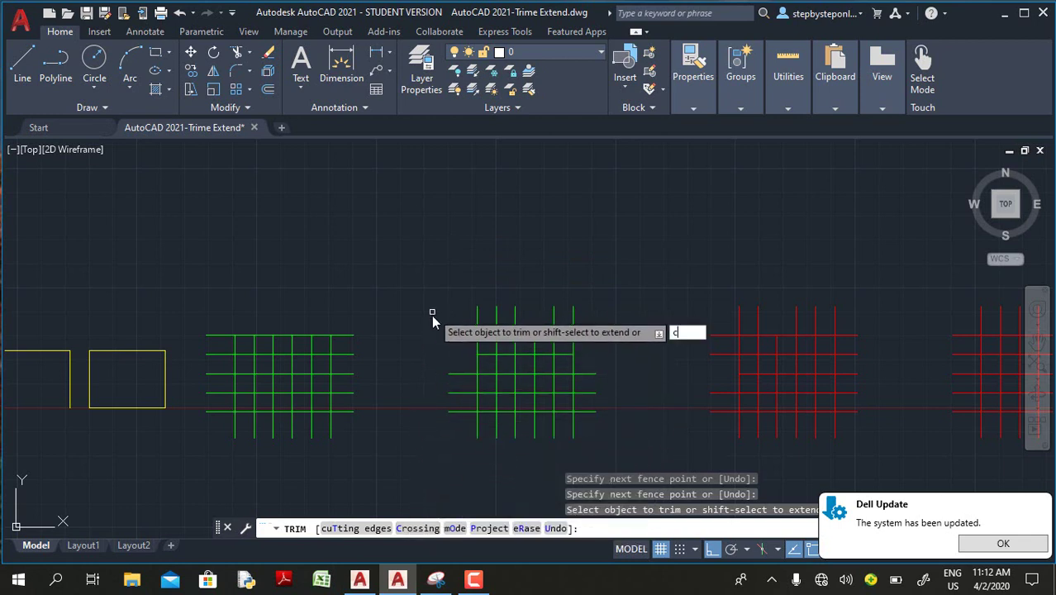
{"action": "key", "text": "Return"}
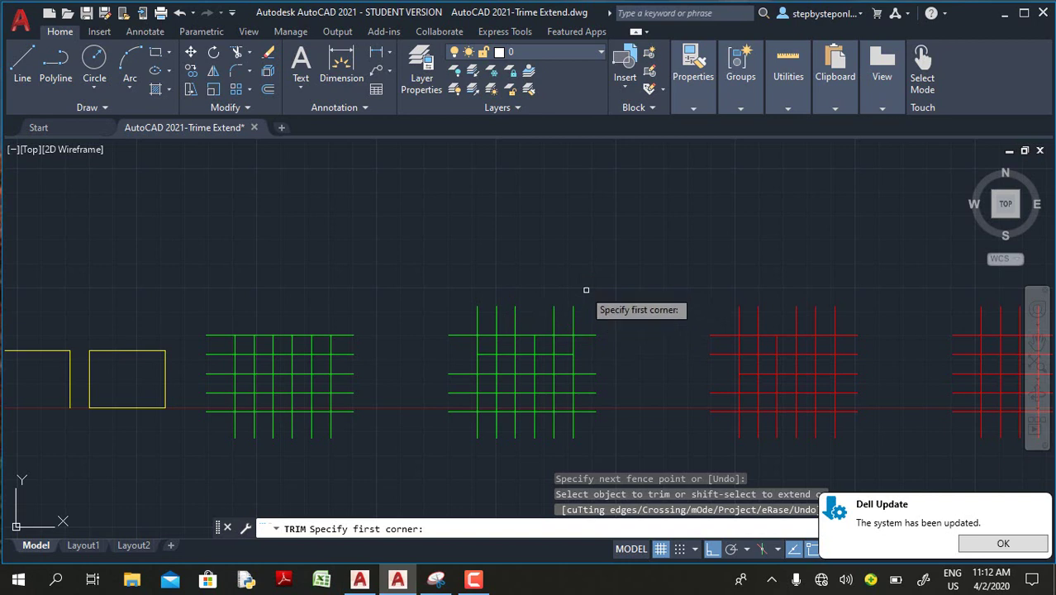
{"action": "left_click", "coordinate": [377, 236]}
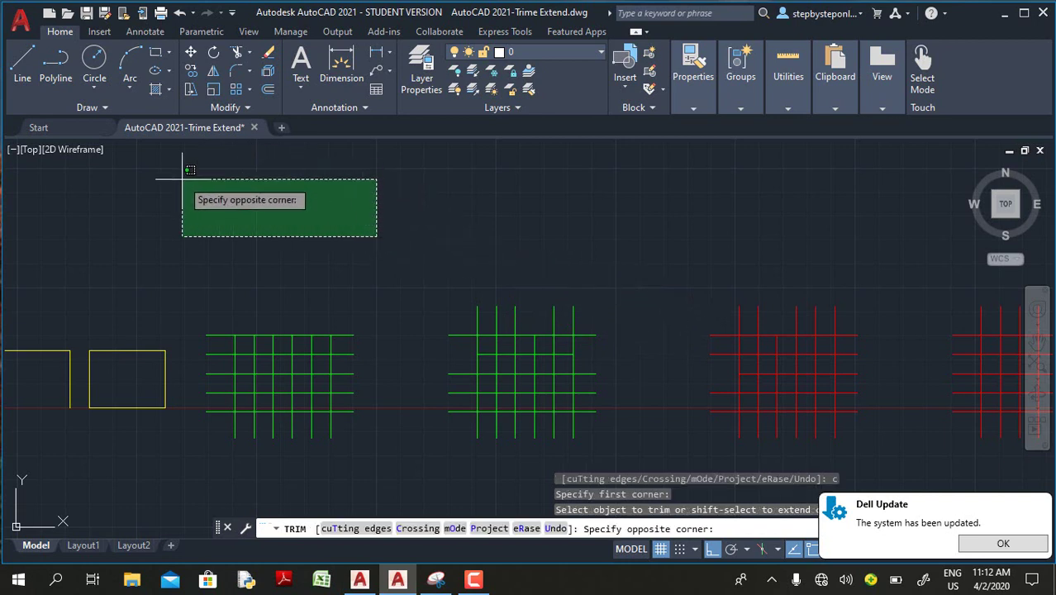
{"action": "left_click", "coordinate": [531, 196]}
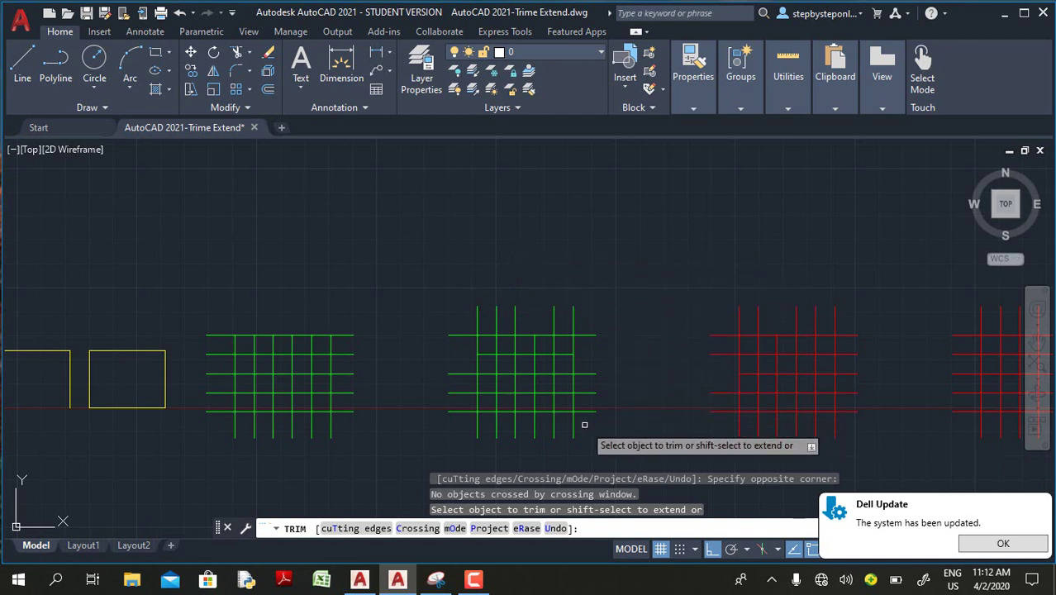
Step: Trim the upper and side overhangs off the lines of the second green grid
{"action": "mouse_move", "coordinate": [585, 431]}
{"action": "left_mouse_down"}
{"action": "mouse_move", "coordinate": [585, 328]}
{"action": "mouse_move", "coordinate": [551, 315]}
{"action": "mouse_move", "coordinate": [462, 321]}
{"action": "mouse_move", "coordinate": [456, 424]}
{"action": "left_mouse_up"}
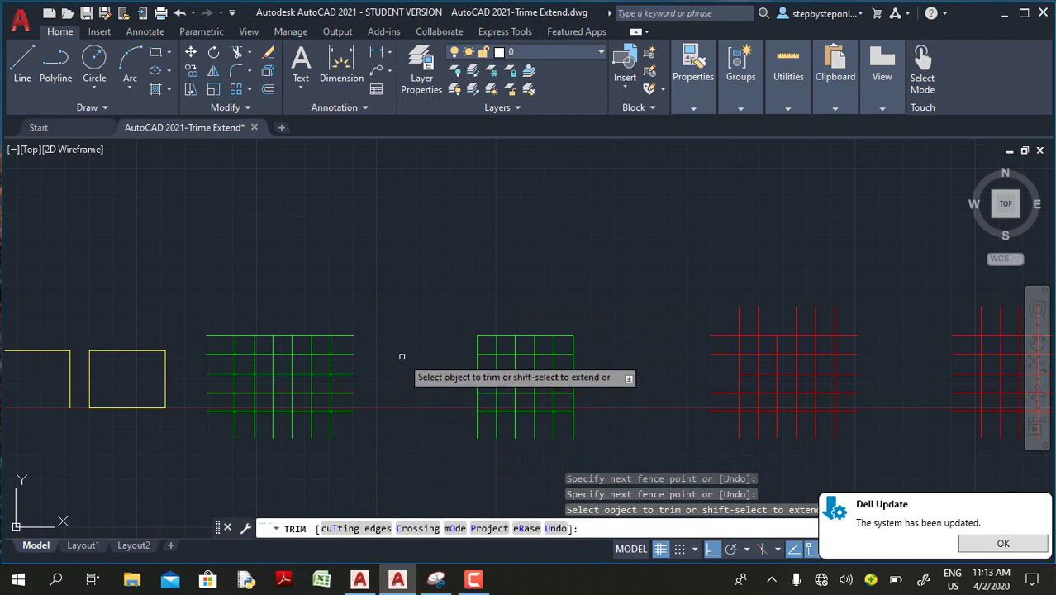
Step: Trim the first green grid with one fence along its side overhangs and in a zigzag through its lower cells
{"action": "key", "text": "Return"}
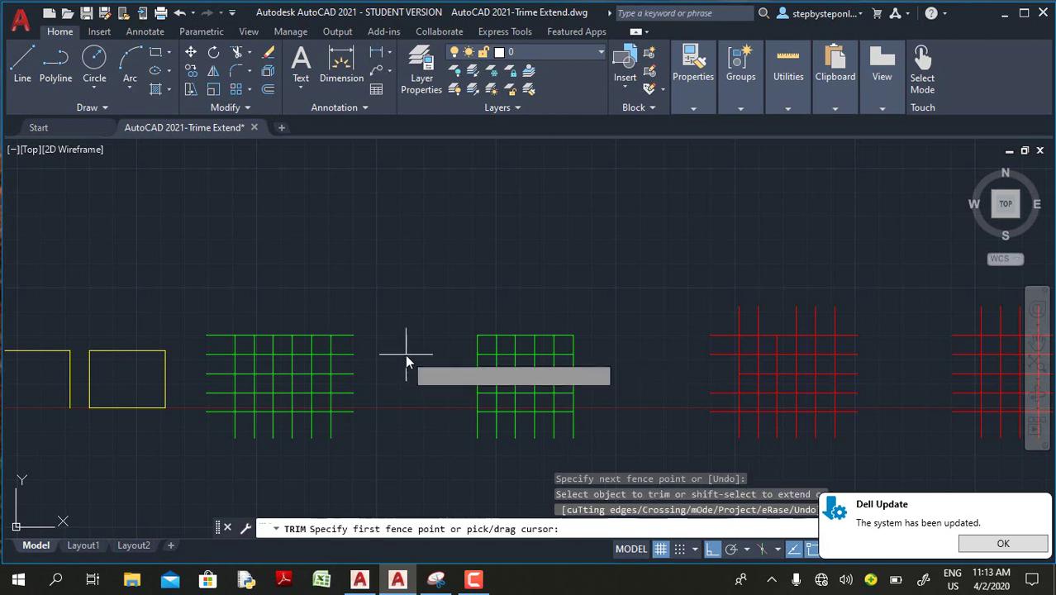
{"action": "left_click", "coordinate": [346, 423]}
{"action": "left_click", "coordinate": [346, 329]}
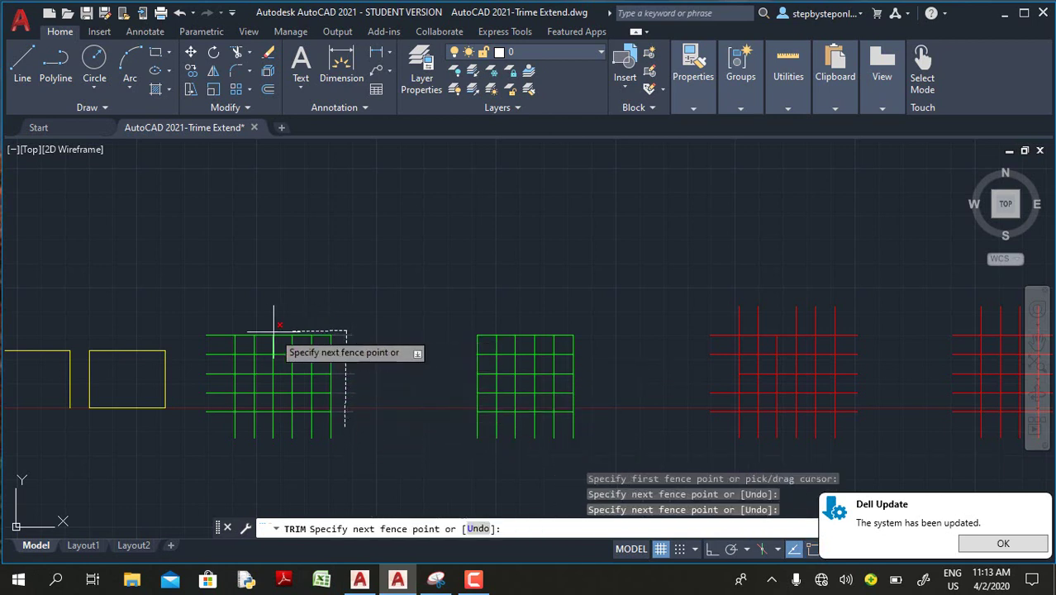
{"action": "left_click", "coordinate": [223, 329]}
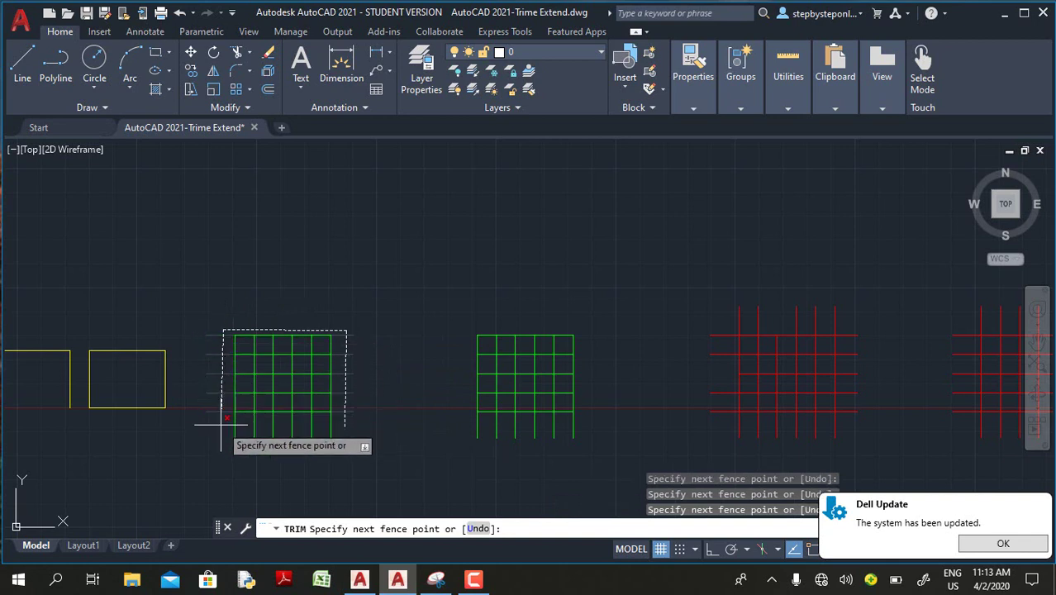
{"action": "left_click", "coordinate": [221, 423]}
{"action": "left_click", "coordinate": [279, 370]}
{"action": "left_click", "coordinate": [293, 430]}
{"action": "left_click", "coordinate": [312, 357]}
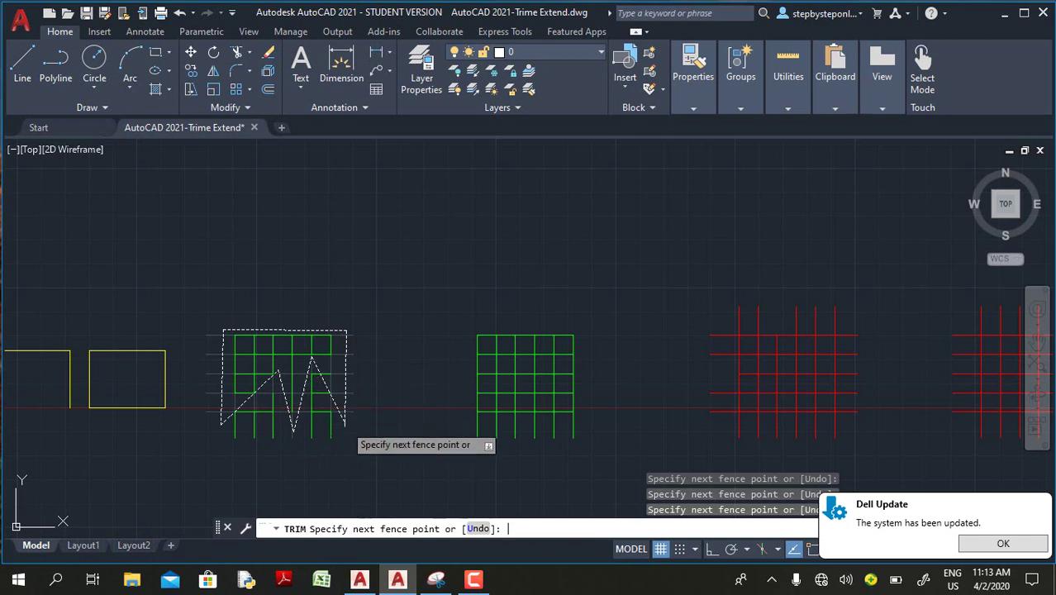
{"action": "key", "text": "Return"}
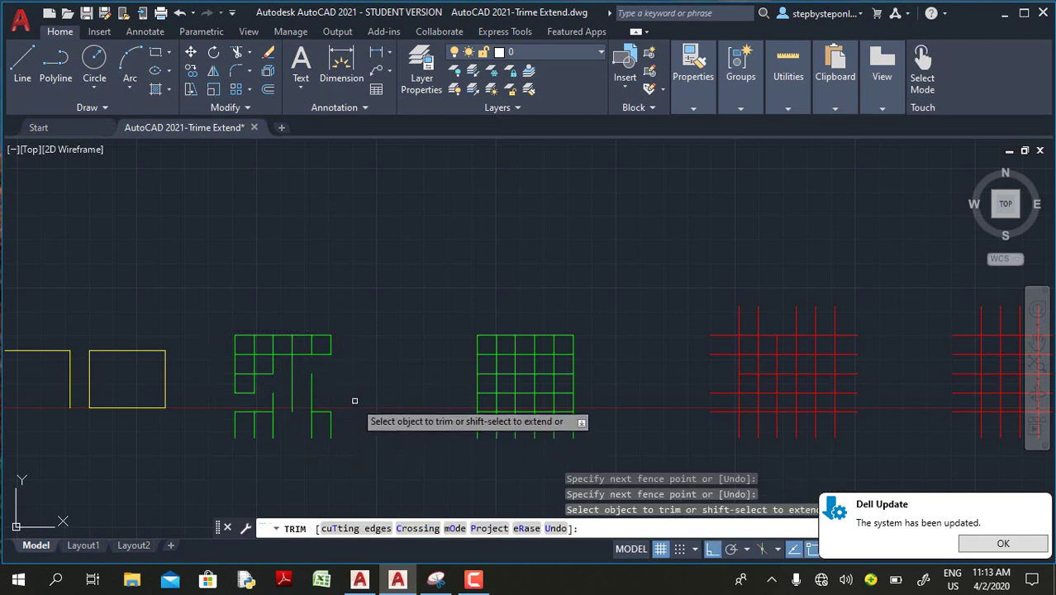
Step: Use Trim to remove the vertical line below the small arc and the right, lower and left sides of the rectangle
{"action": "scroll", "coordinate": [355, 398], "scroll_direction": "down", "scroll_amount": 2}
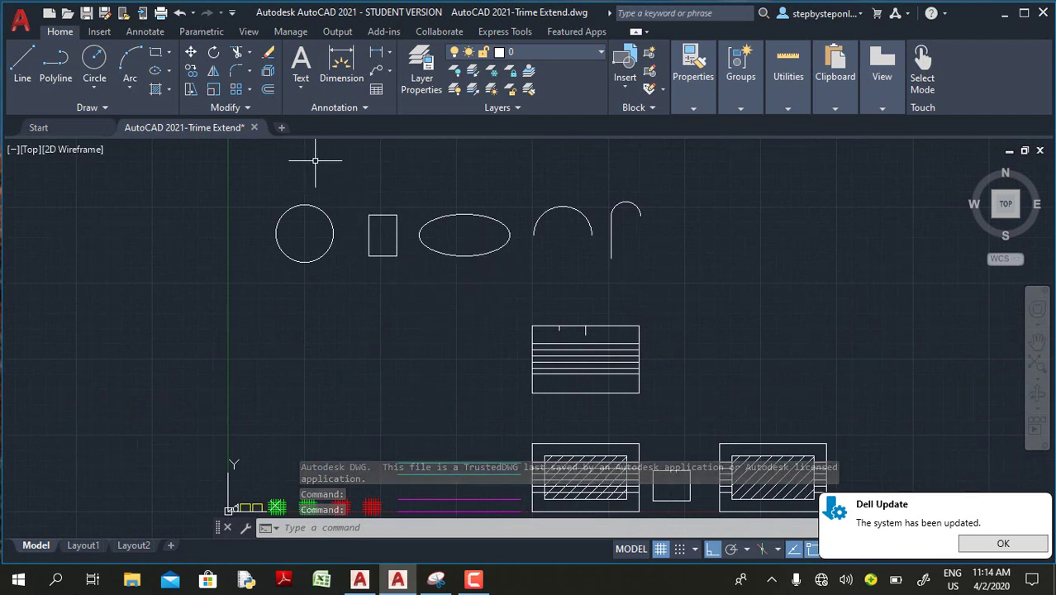
{"action": "left_click", "coordinate": [239, 53]}
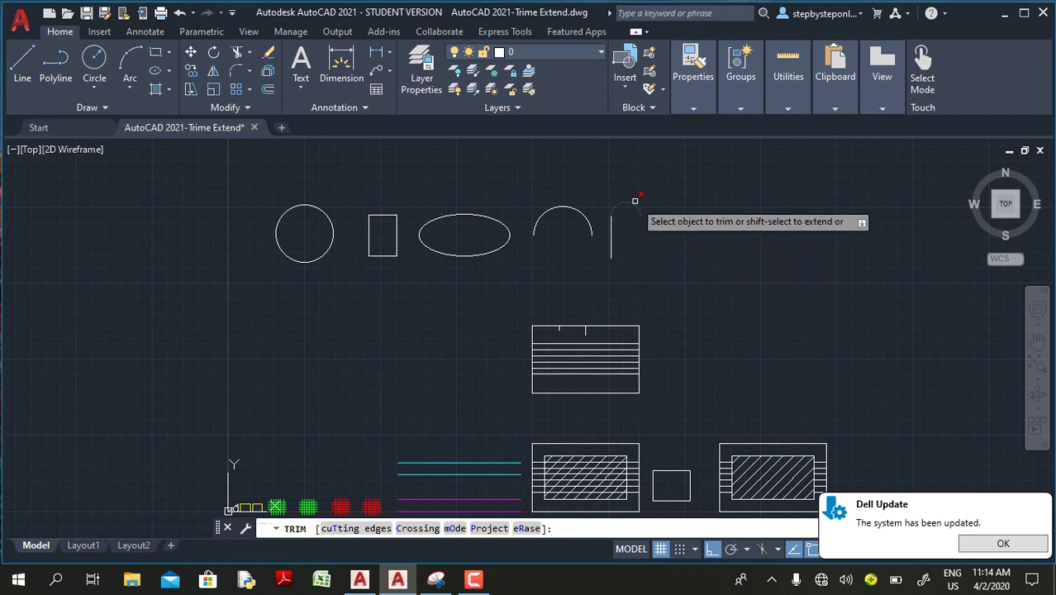
{"action": "left_click", "coordinate": [612, 252]}
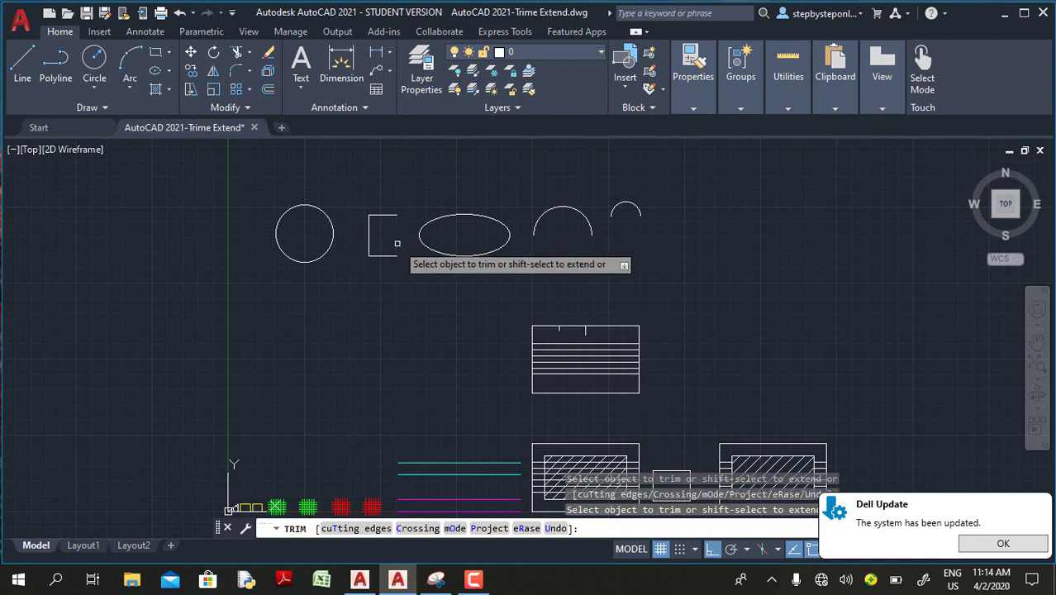
{"action": "left_click", "coordinate": [396, 243]}
{"action": "left_click", "coordinate": [387, 256]}
{"action": "left_click", "coordinate": [369, 237]}
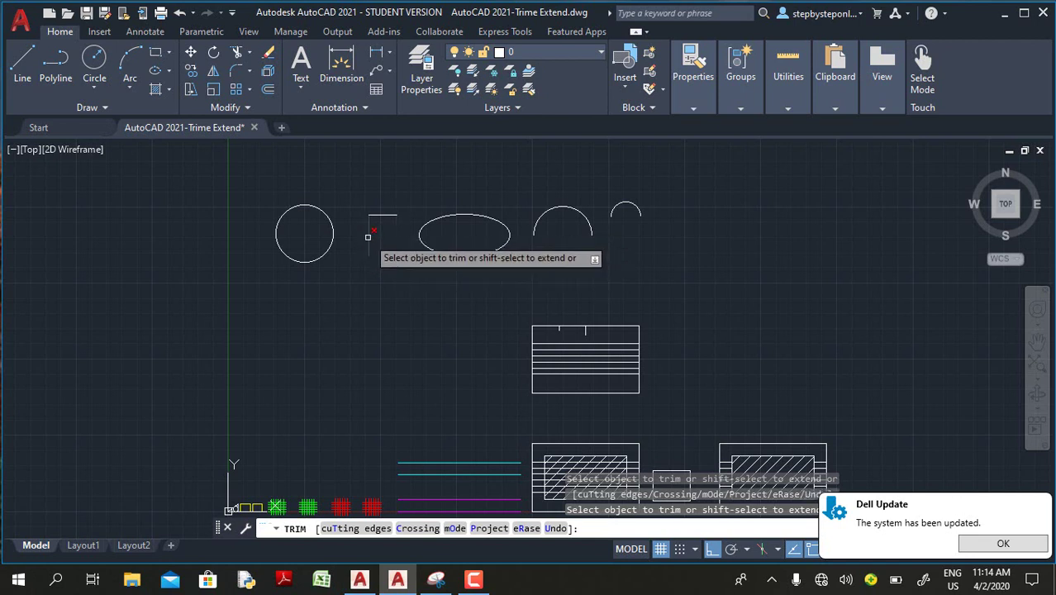
Step: Remove the small arc, the large arc, the ellipse, the rectangle's upper side and the circle with Trim
{"action": "left_click", "coordinate": [616, 201]}
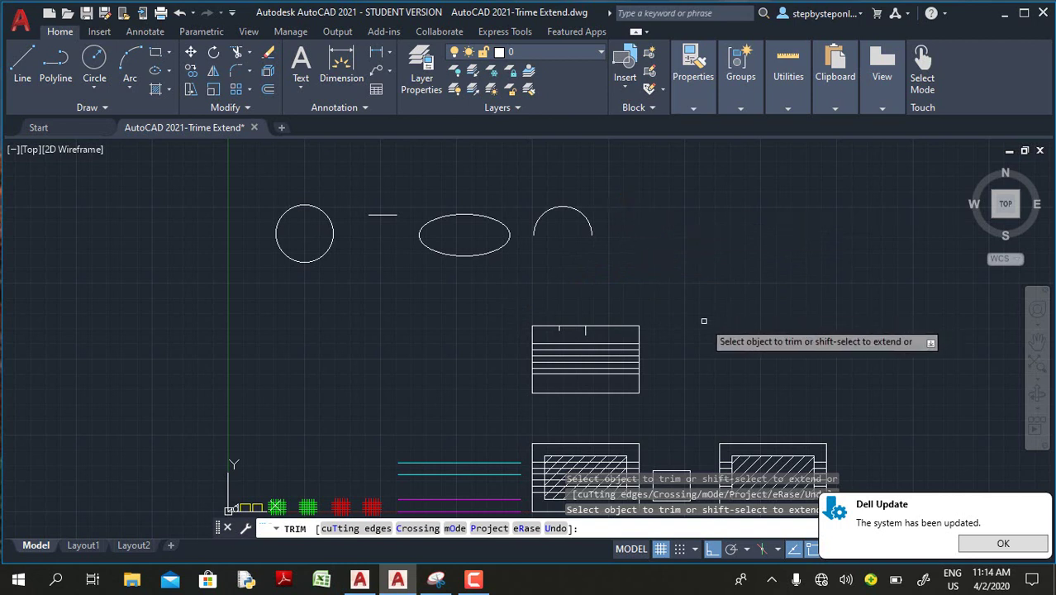
{"action": "left_click", "coordinate": [562, 209]}
{"action": "left_click", "coordinate": [450, 216]}
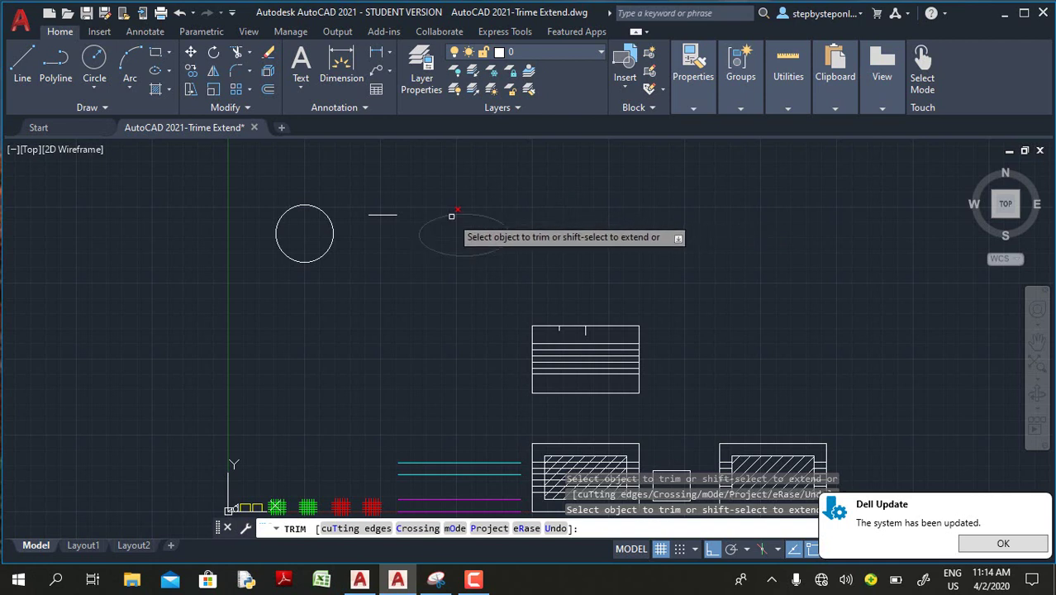
{"action": "left_click", "coordinate": [380, 215]}
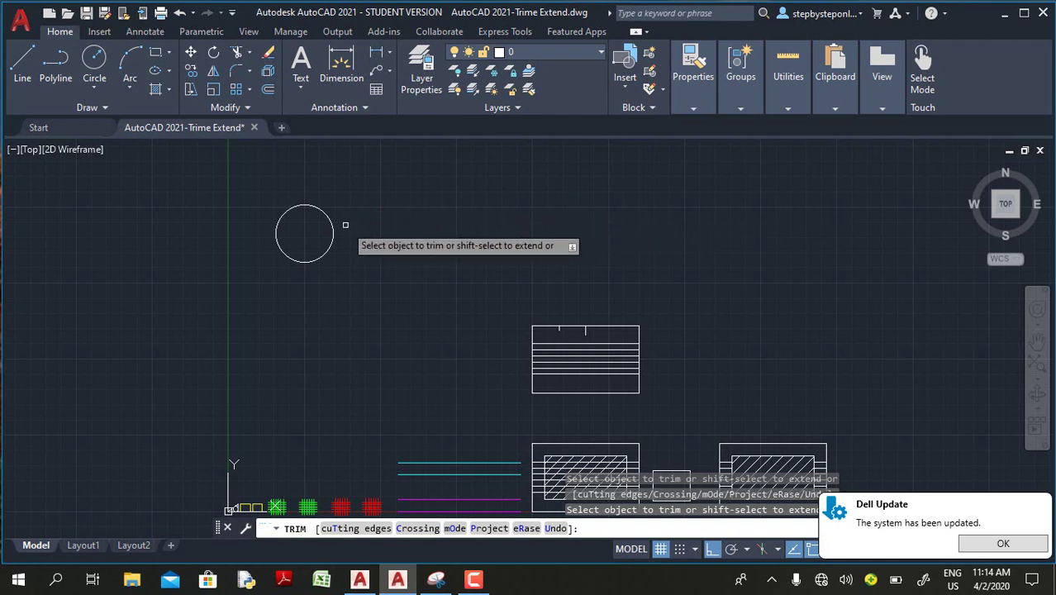
{"action": "left_click", "coordinate": [351, 228]}
{"action": "left_click", "coordinate": [295, 235]}
{"action": "key", "text": "Return"}
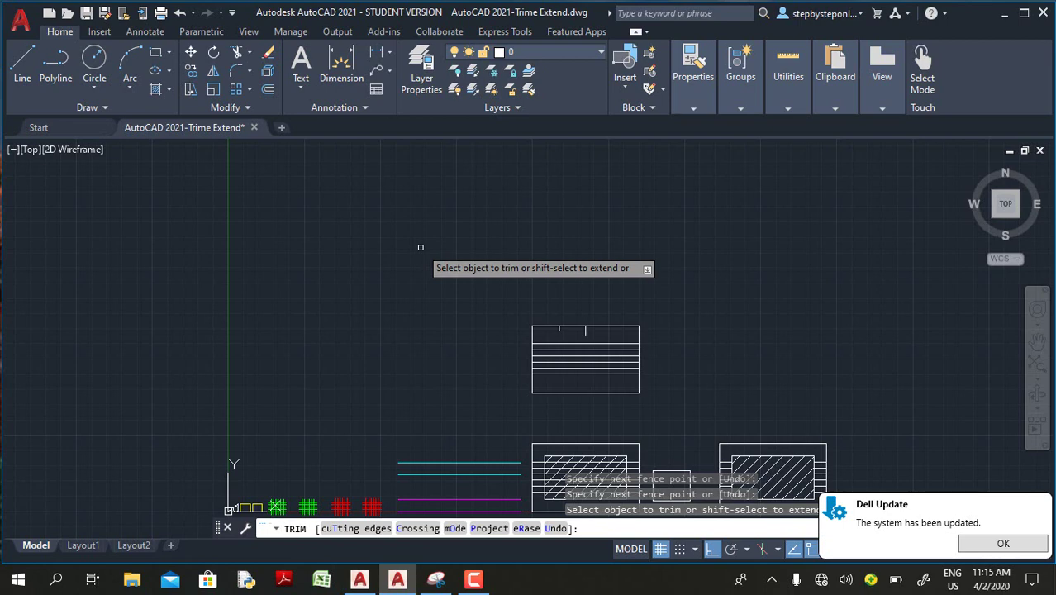
{"action": "key", "text": "Escape"}
Step: Switch to AutoCAD 2020 and trim away the vertical line below the small arc, using all objects as cutting edges
{"action": "mouse_move", "coordinate": [397, 578]}
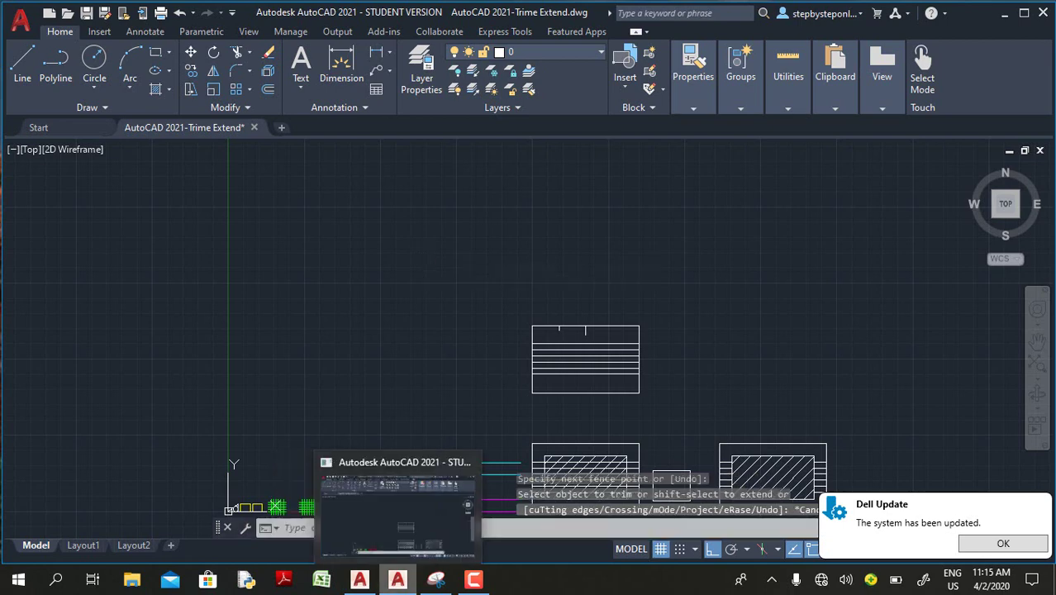
{"action": "left_click", "coordinate": [365, 584]}
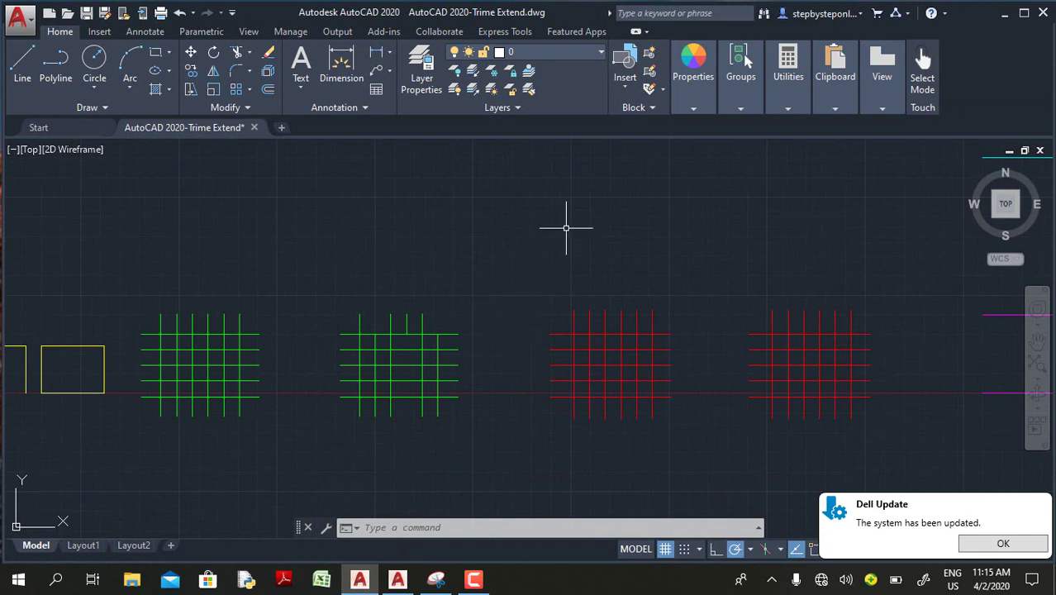
{"action": "scroll", "coordinate": [446, 331], "scroll_direction": "down", "scroll_amount": 6}
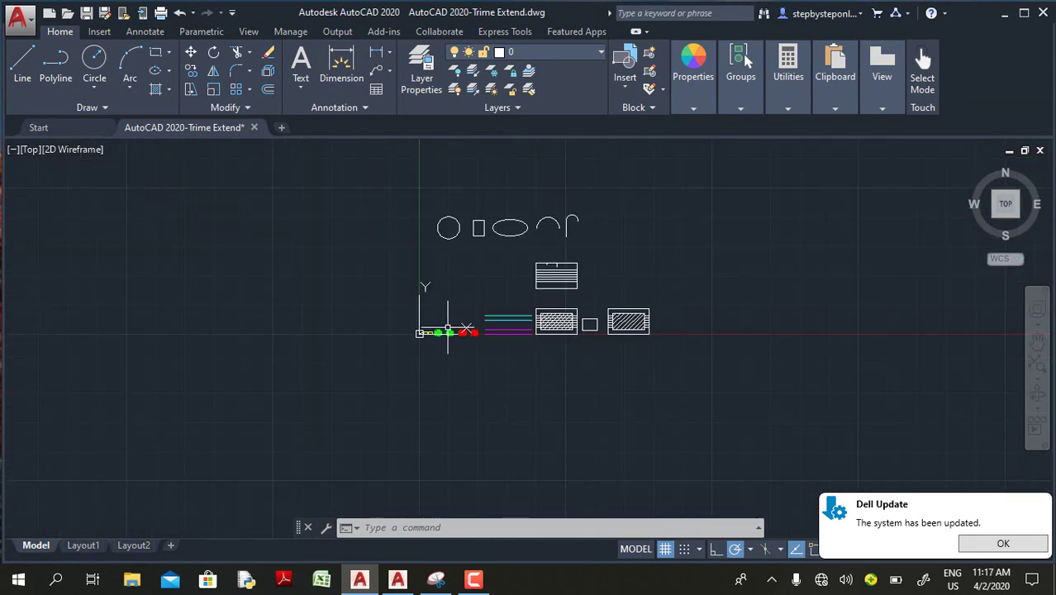
{"action": "scroll", "coordinate": [527, 215], "scroll_direction": "up", "scroll_amount": 4}
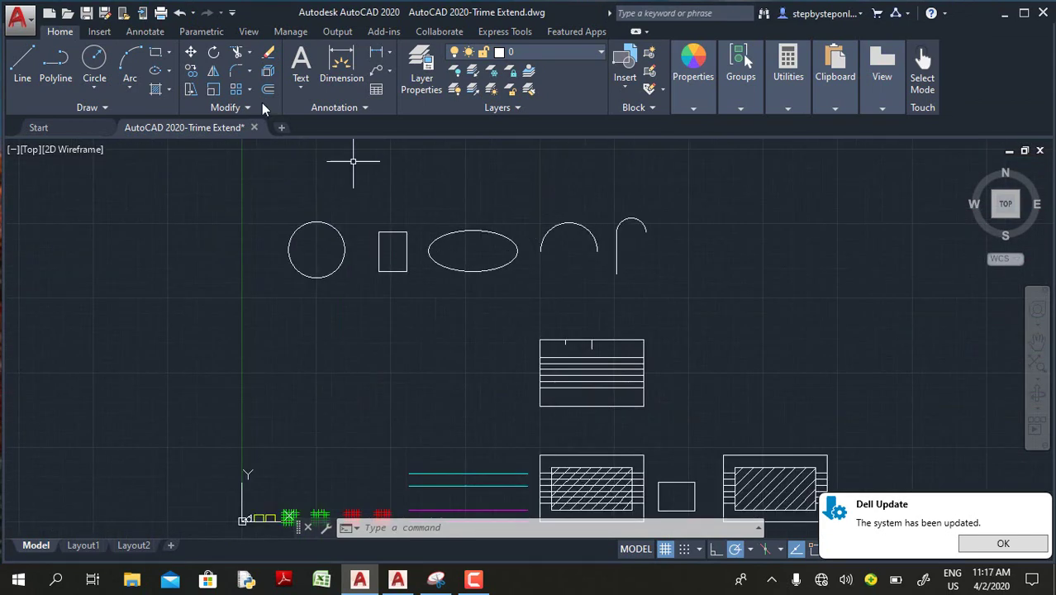
{"action": "left_click", "coordinate": [235, 54]}
{"action": "key", "text": "Return"}
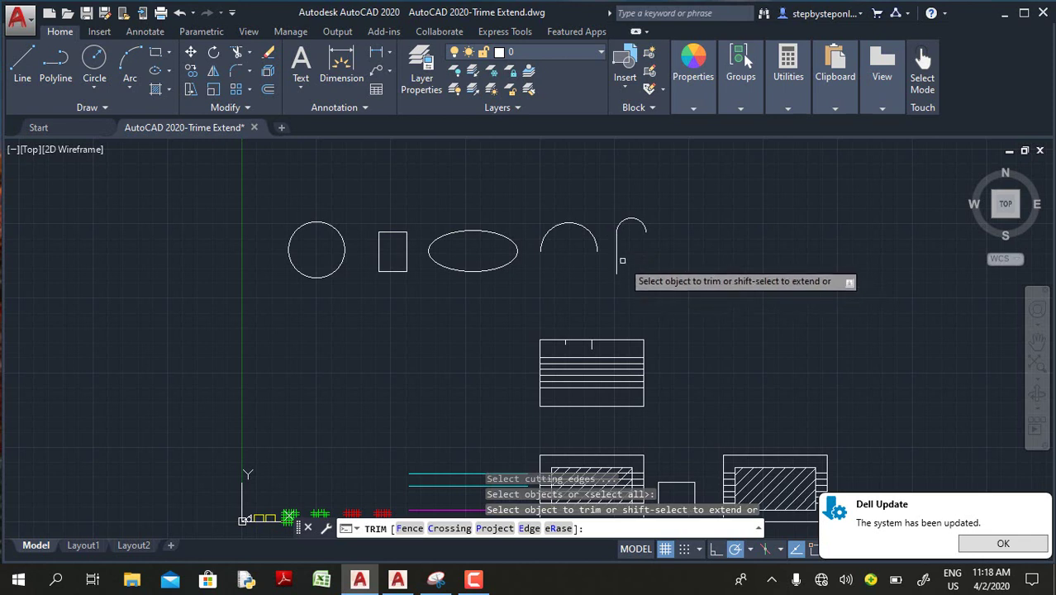
{"action": "left_click", "coordinate": [620, 266]}
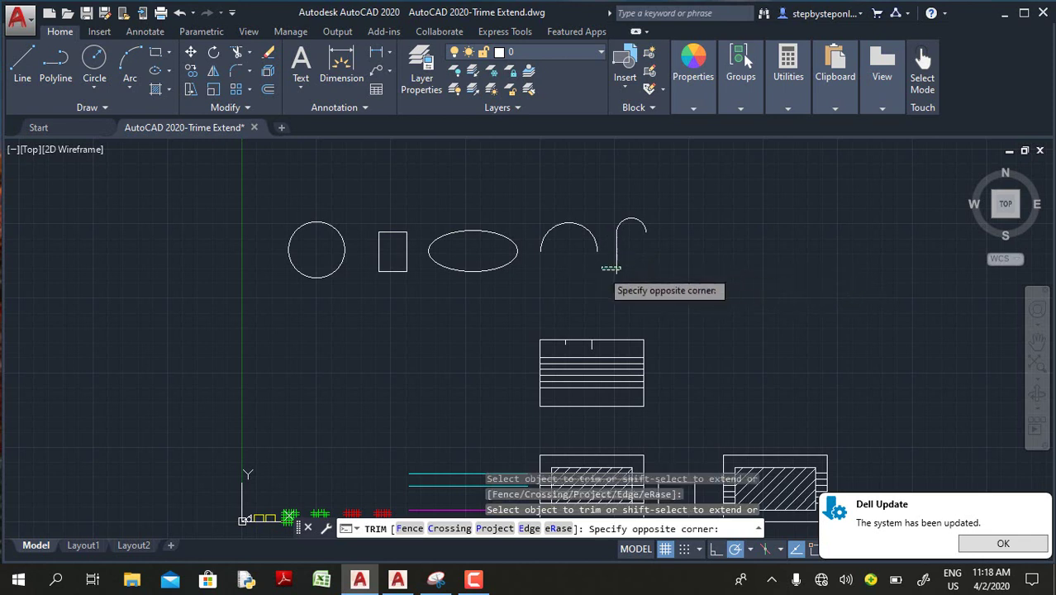
{"action": "left_click", "coordinate": [602, 270]}
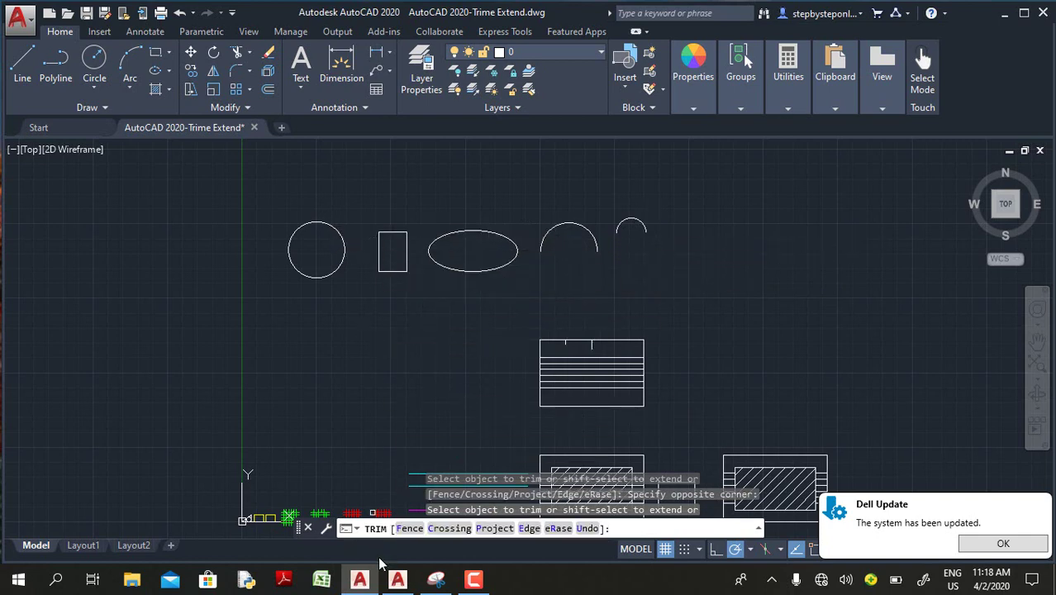
Step: Switch to AutoCAD 2021 and draw a free-standing vertical line in the empty area above the grids
{"action": "left_click", "coordinate": [397, 579]}
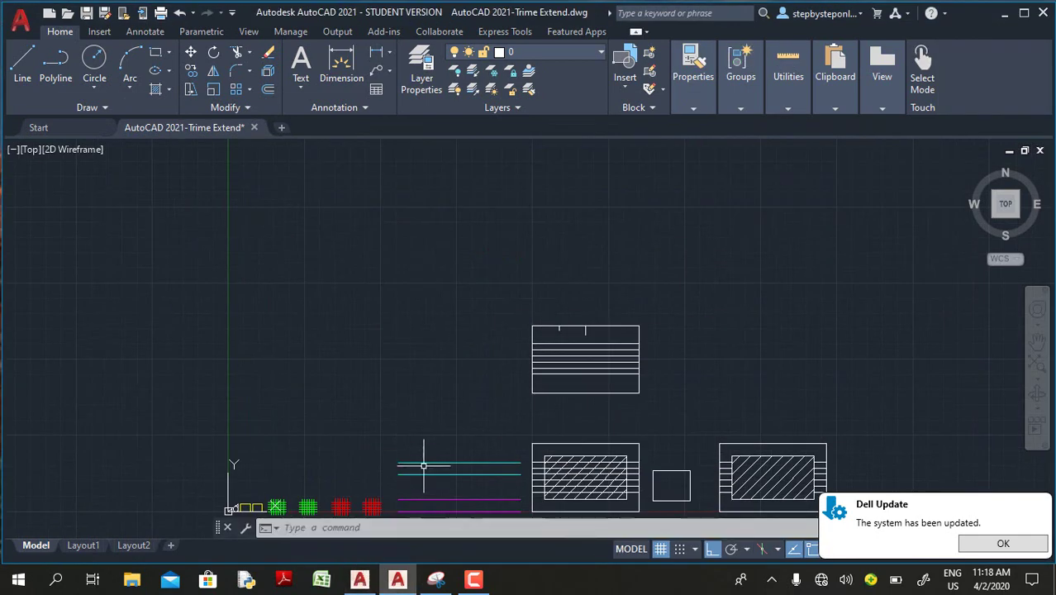
{"action": "scroll", "coordinate": [424, 365], "scroll_direction": "down", "scroll_amount": 4}
{"action": "scroll", "coordinate": [424, 365], "scroll_direction": "up", "scroll_amount": 2}
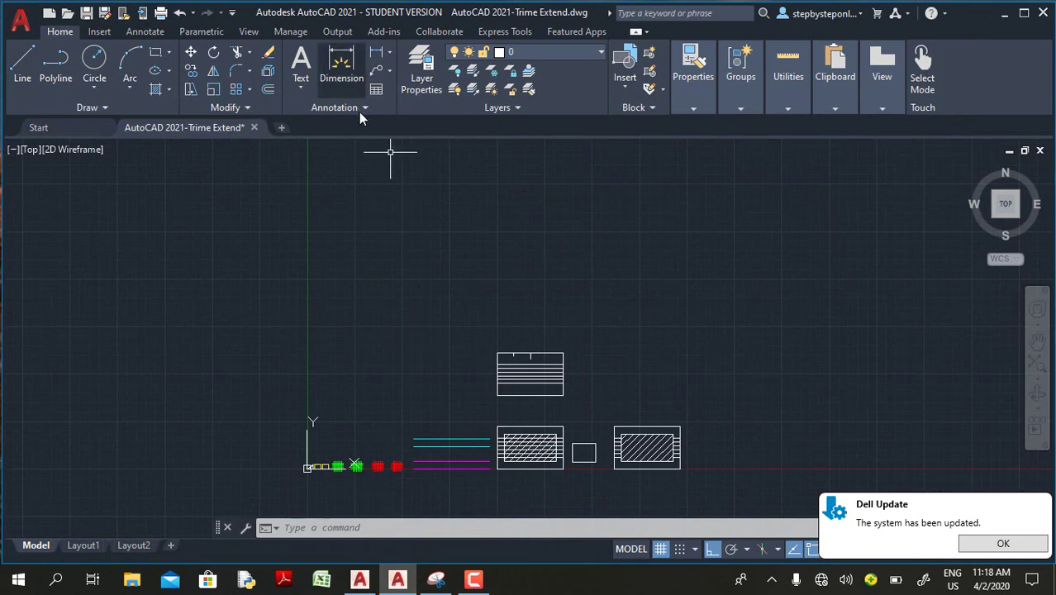
{"action": "scroll", "coordinate": [389, 194], "scroll_direction": "up", "scroll_amount": 2}
{"action": "scroll", "coordinate": [395, 195], "scroll_direction": "down", "scroll_amount": 2}
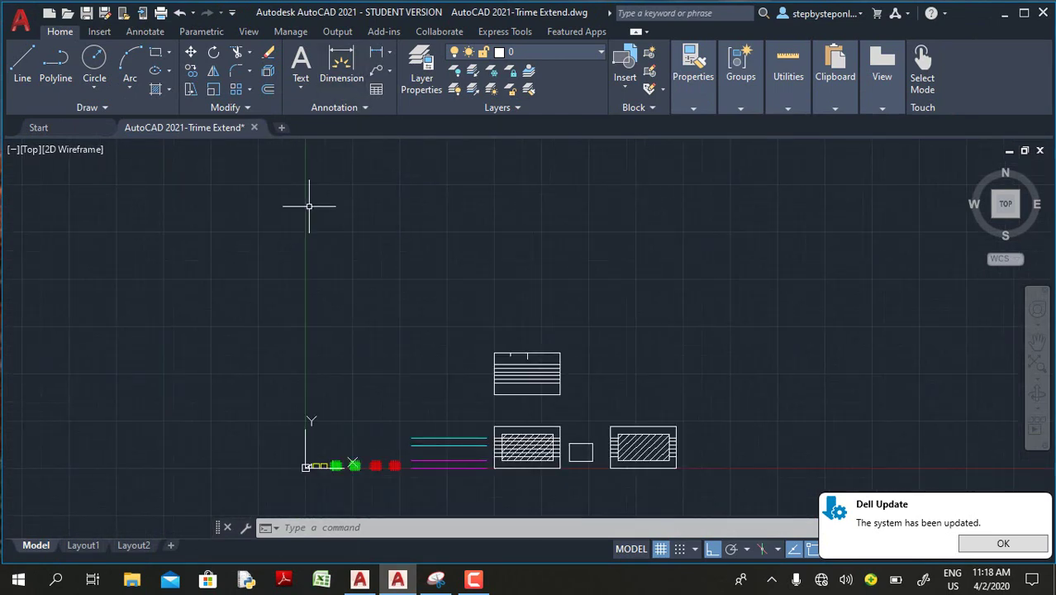
{"action": "left_click", "coordinate": [23, 58]}
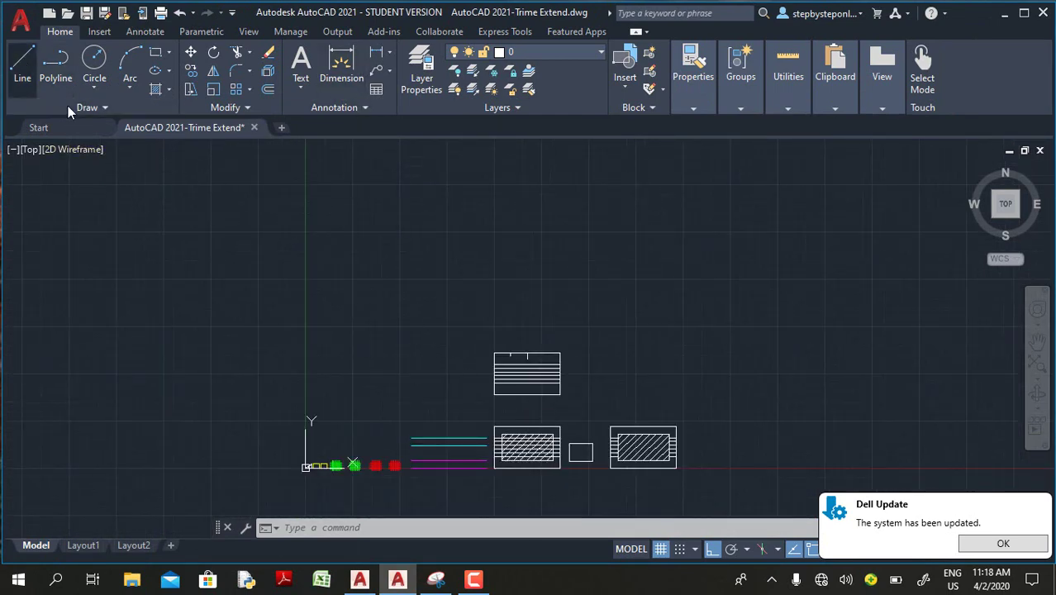
{"action": "left_click", "coordinate": [381, 196]}
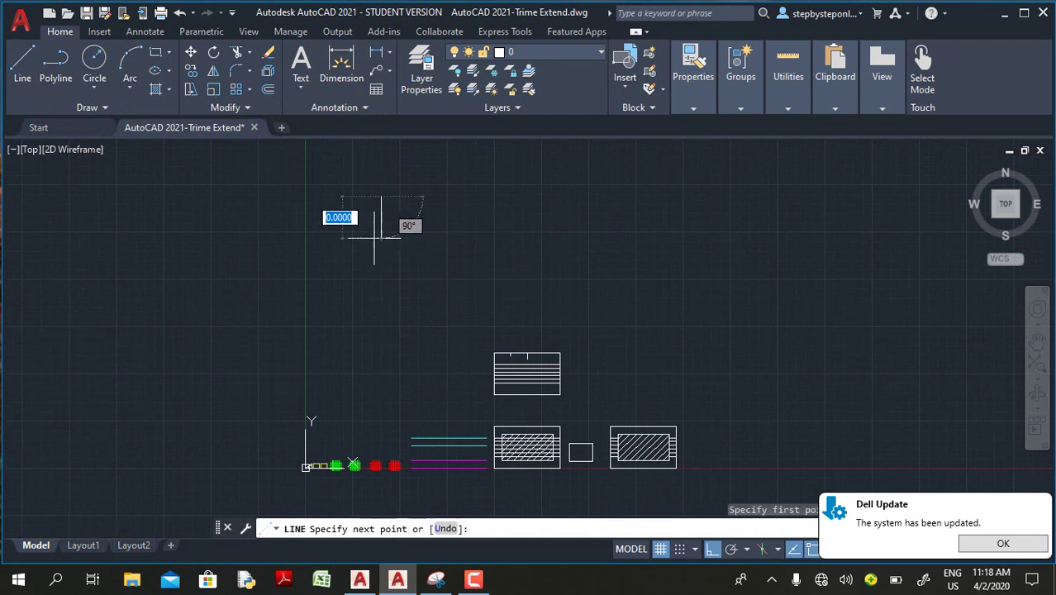
{"action": "left_click", "coordinate": [381, 351]}
{"action": "key", "text": "Escape"}
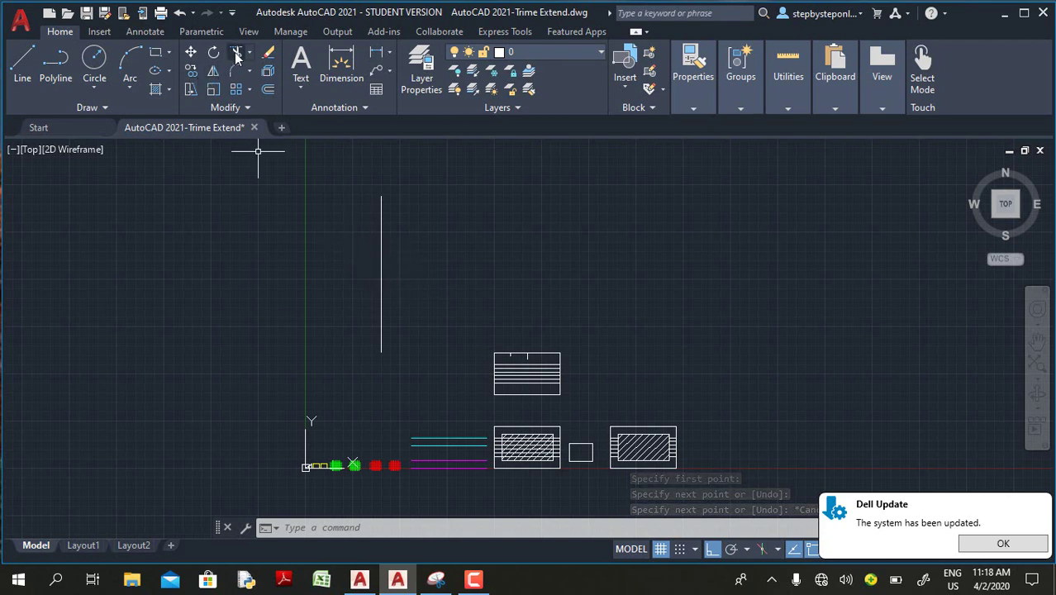
Step: Remove the free-standing vertical line above the grids with the Trim command
{"action": "left_click", "coordinate": [238, 54]}
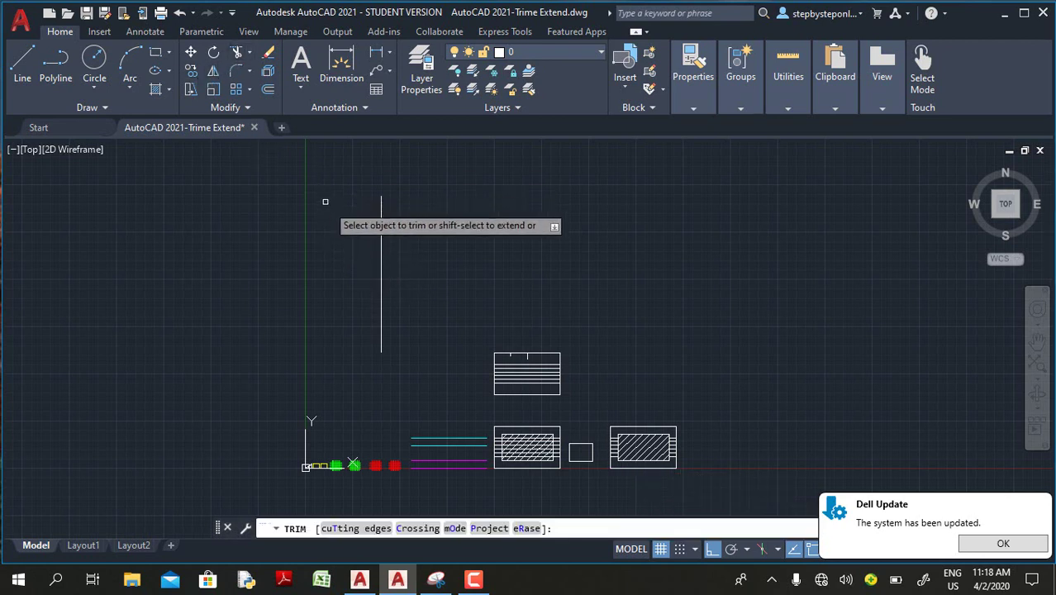
{"action": "left_click", "coordinate": [382, 254]}
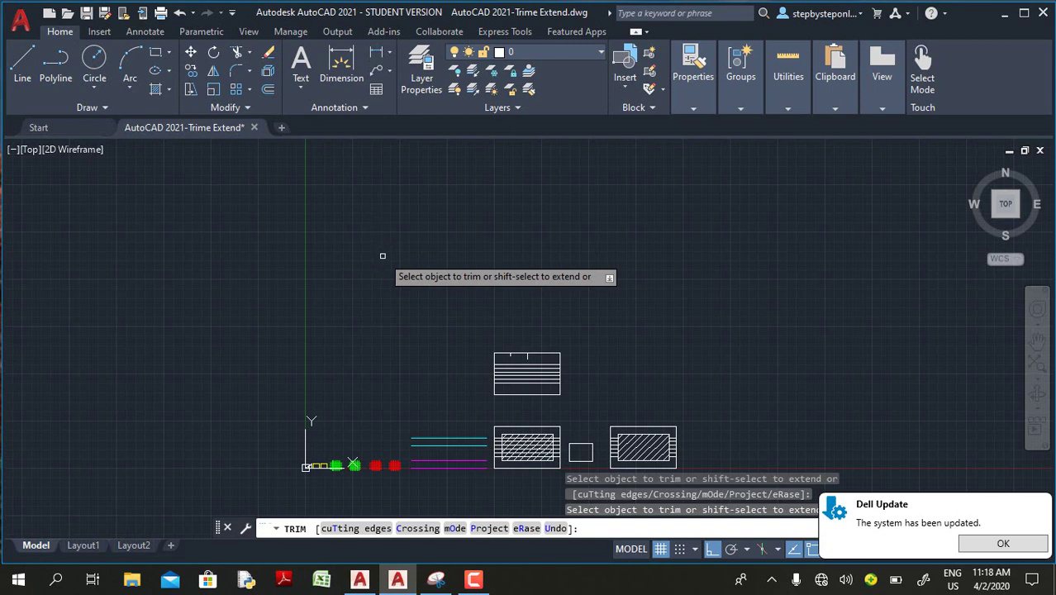
{"action": "key", "text": "Escape"}
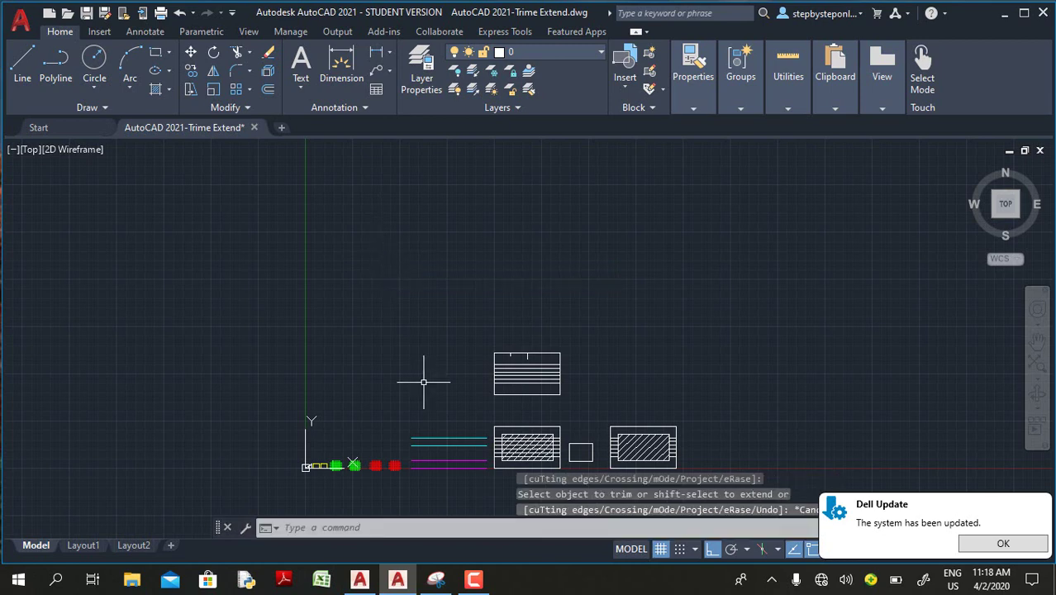
Step: Switch to AutoCAD 2020 and draw a free-standing diagonal line in the empty area below the circle
{"action": "left_click", "coordinate": [371, 586]}
{"action": "left_click", "coordinate": [23, 66]}
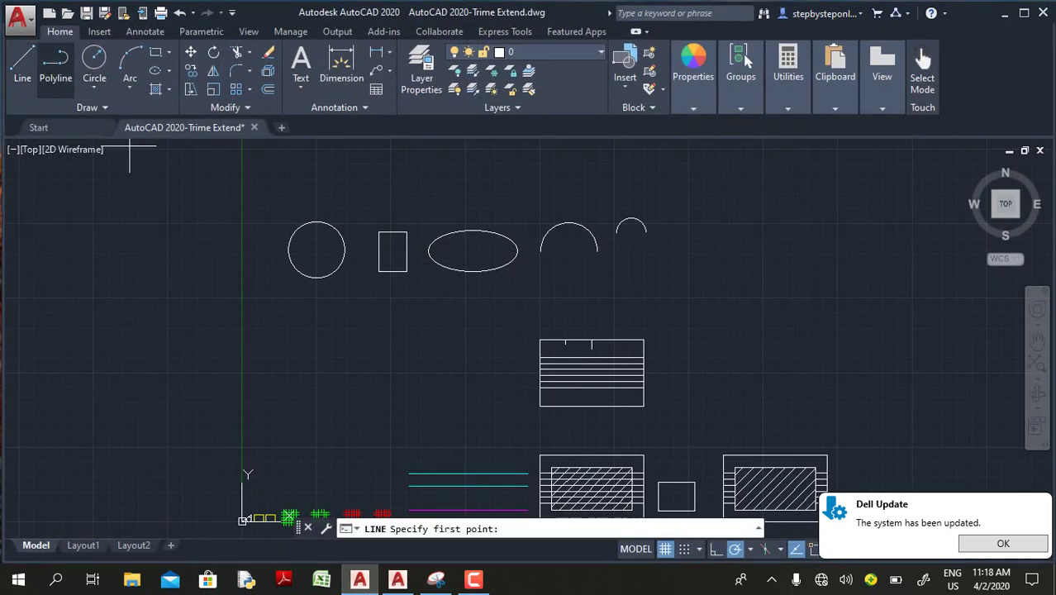
{"action": "left_click", "coordinate": [291, 338]}
{"action": "left_click", "coordinate": [361, 420]}
{"action": "key", "text": "Escape"}
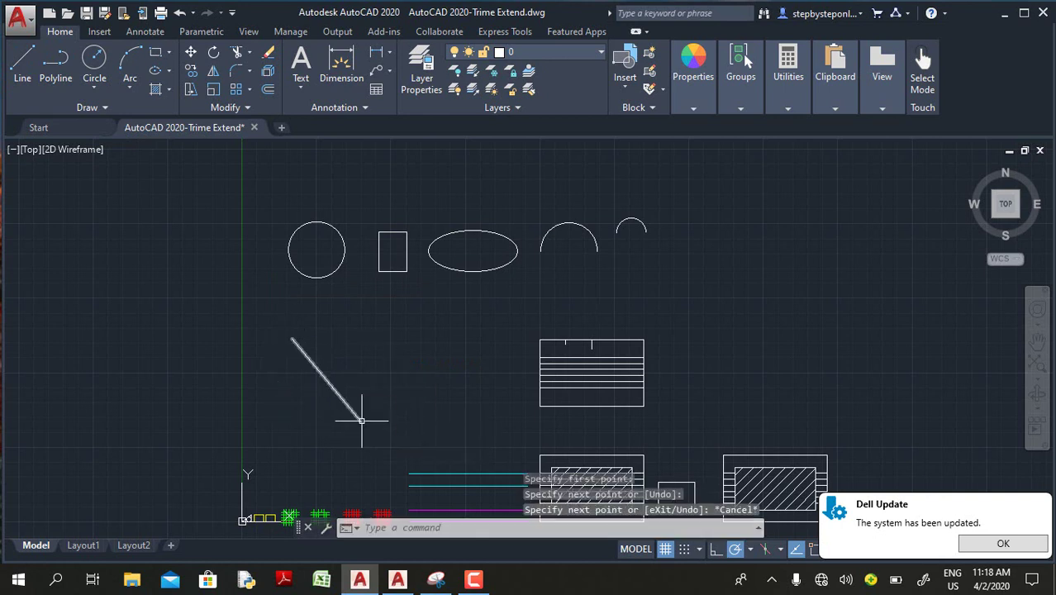
{"action": "key", "text": "Escape"}
Step: Try to trim the free-standing diagonal line below the circle, using all objects as cutting edges
{"action": "left_click", "coordinate": [237, 55]}
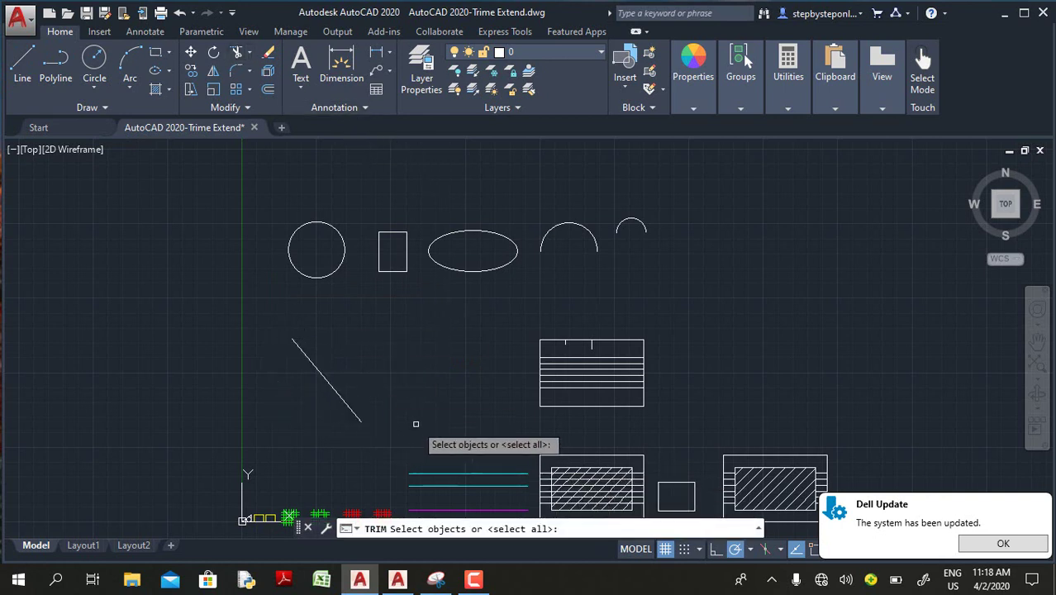
{"action": "key", "text": "Return"}
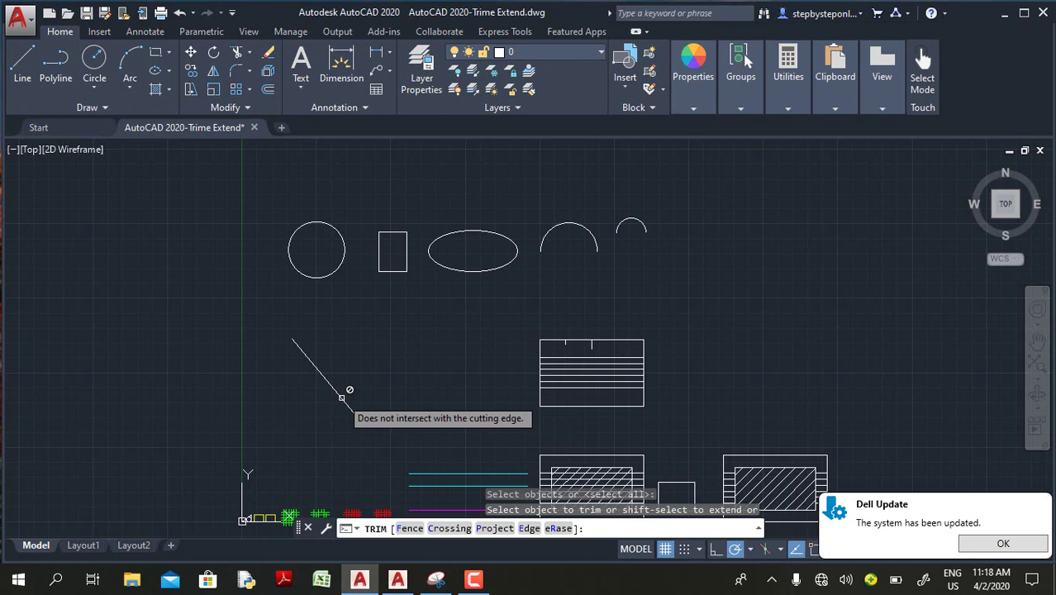
{"action": "left_click", "coordinate": [341, 398]}
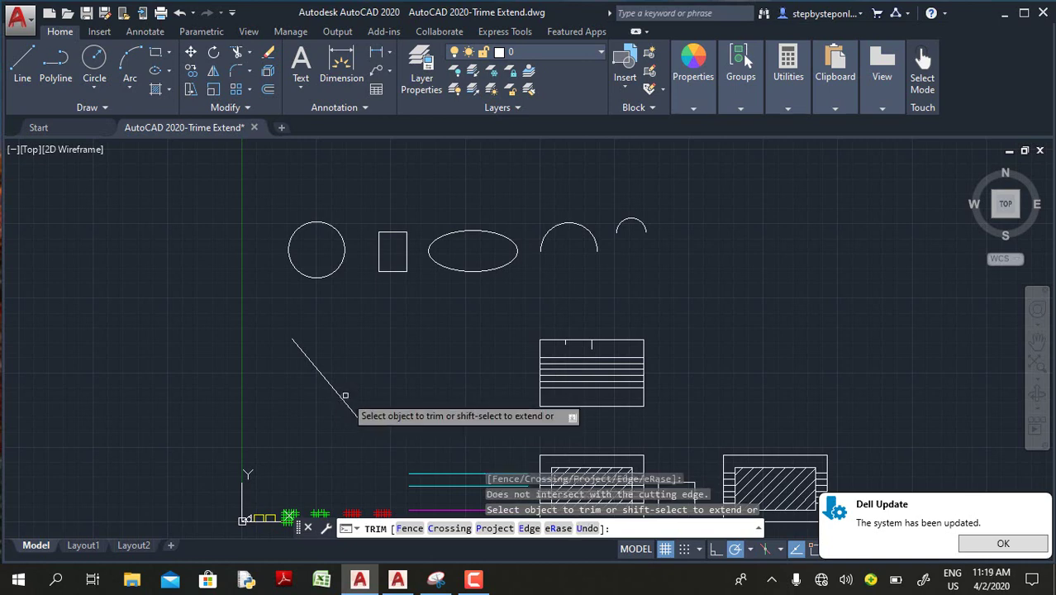
{"action": "key", "text": "Escape"}
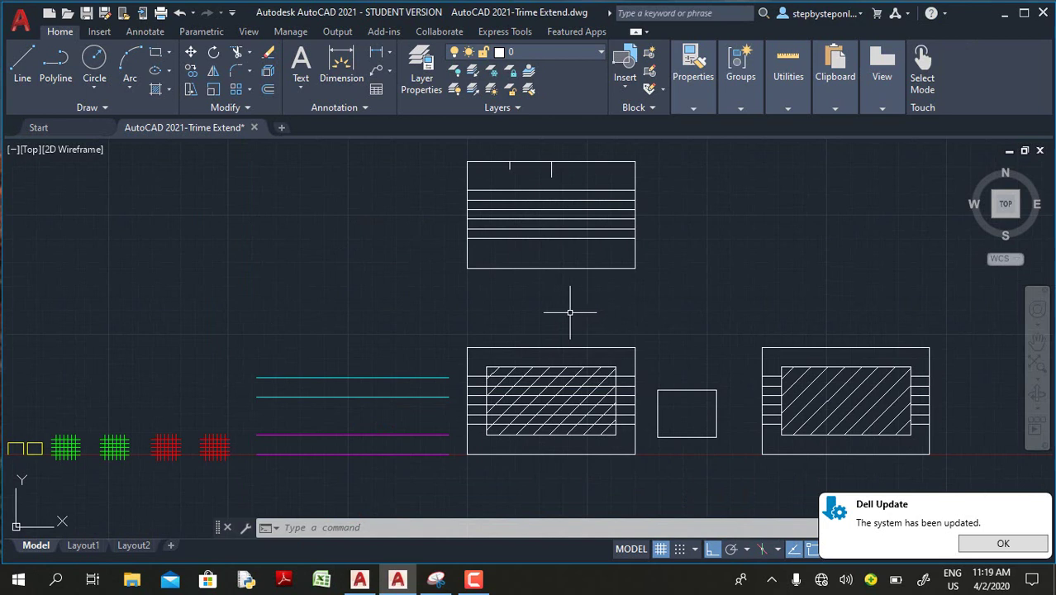
Step: Switch to AutoCAD 2021 and examine the horizontal lines and the diagonal hatch in the left framed rectangle
{"action": "scroll", "coordinate": [621, 465], "scroll_direction": "up", "scroll_amount": 4}
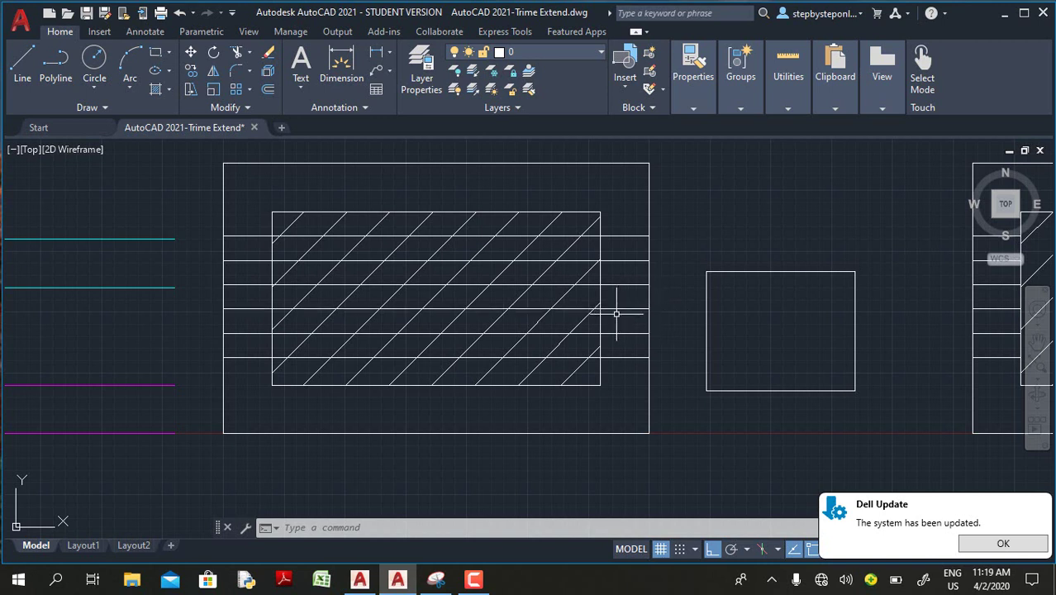
{"action": "left_click", "coordinate": [611, 261]}
{"action": "left_click", "coordinate": [611, 261]}
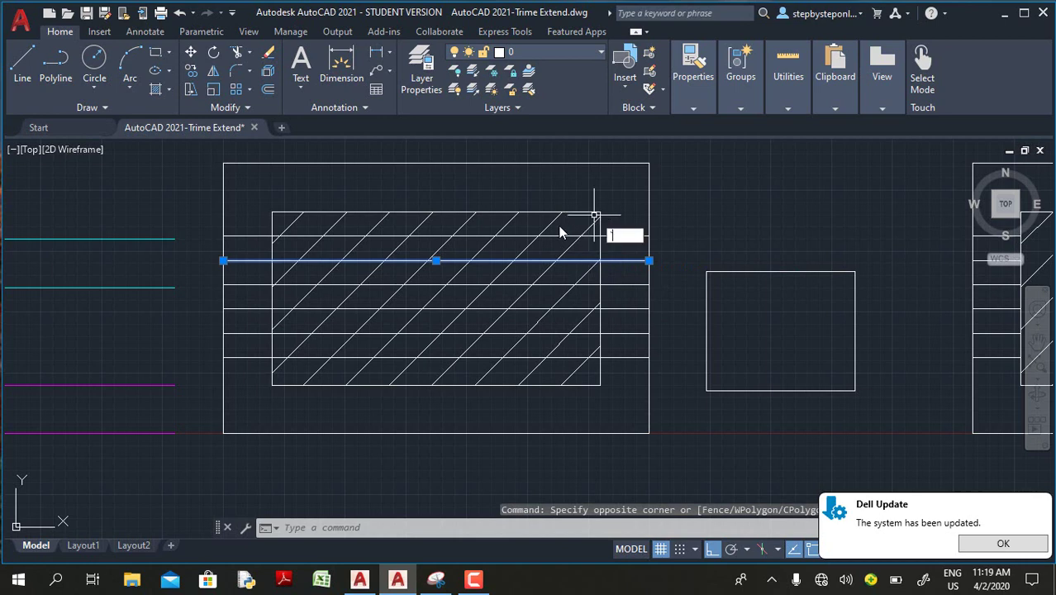
{"action": "key", "text": "Escape"}
{"action": "key", "text": "Escape"}
{"action": "left_click", "coordinate": [549, 223]}
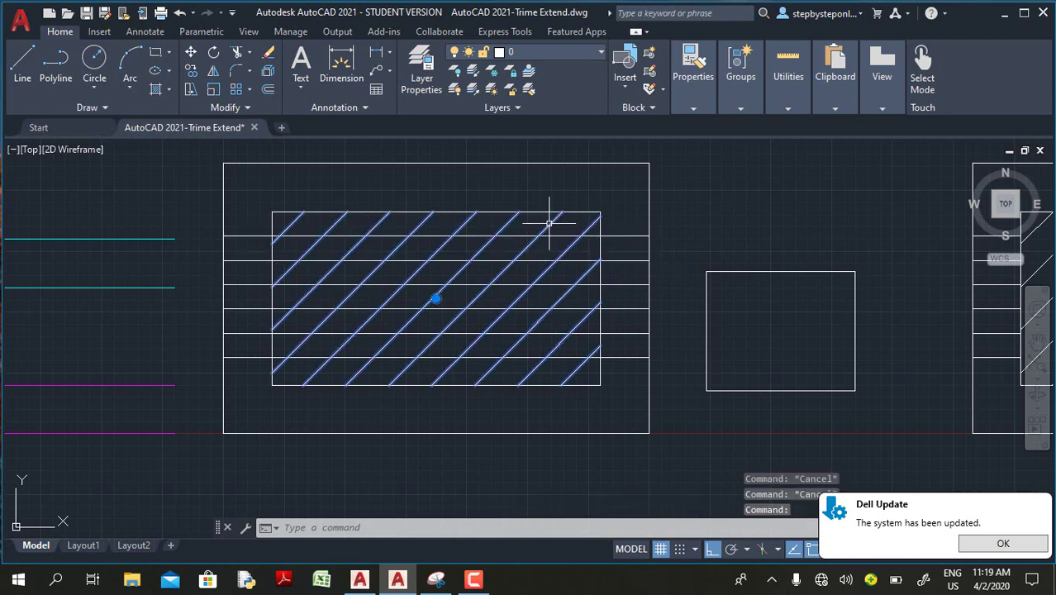
{"action": "key", "text": "Escape"}
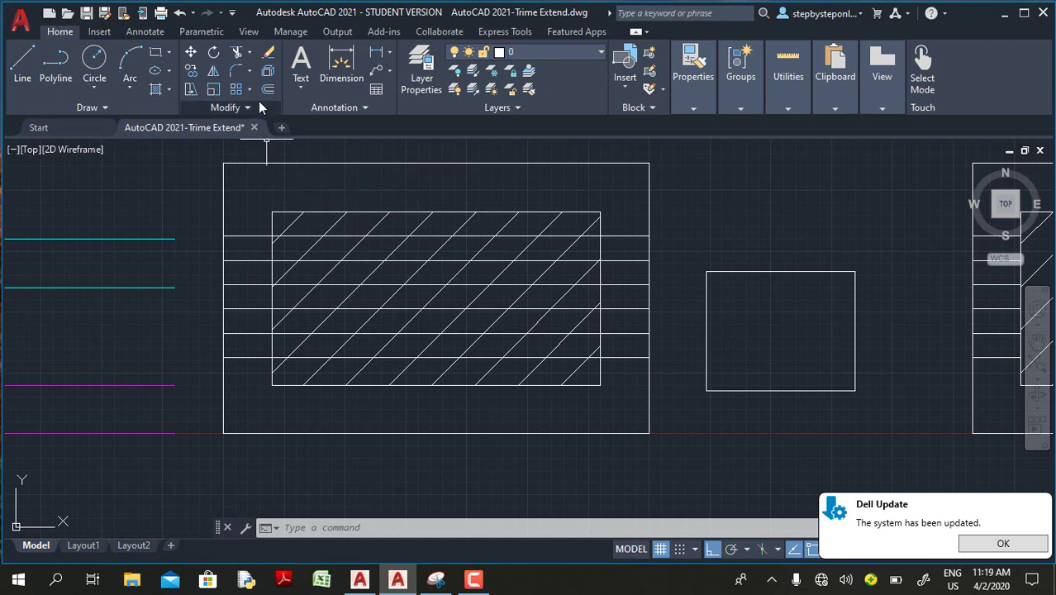
Step: Trim the three uppermost horizontal lines inside the hatched inner rectangle of the left frame
{"action": "left_click", "coordinate": [237, 53]}
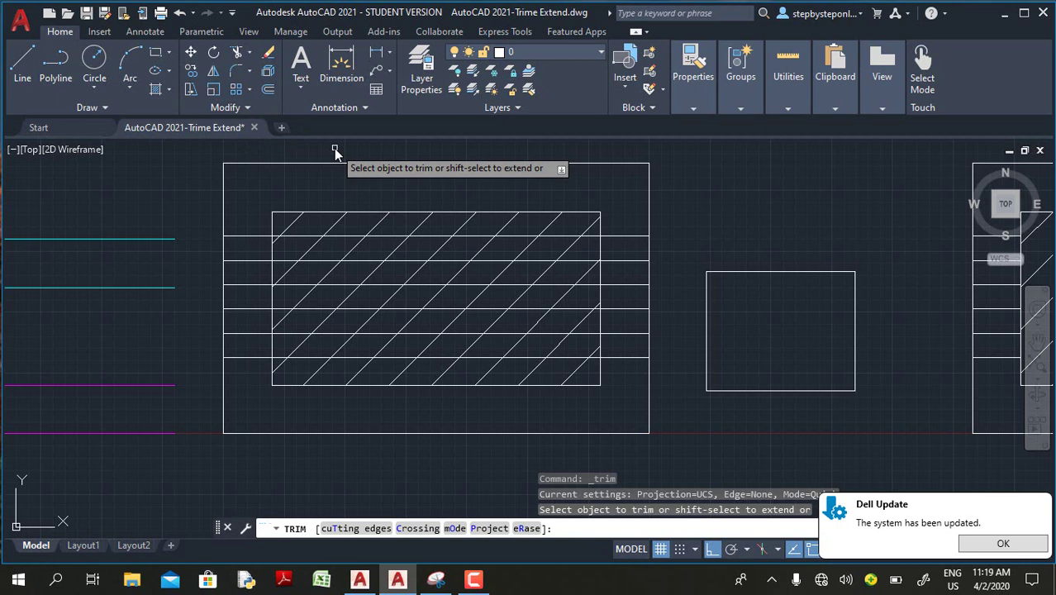
{"action": "left_click", "coordinate": [304, 235]}
{"action": "left_click", "coordinate": [322, 261]}
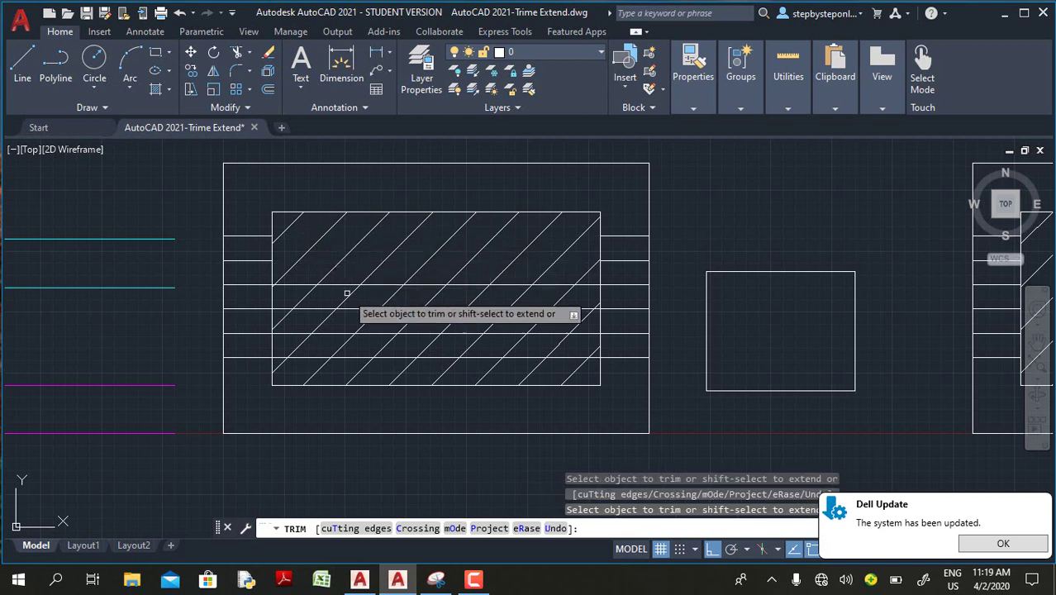
{"action": "left_click", "coordinate": [390, 285]}
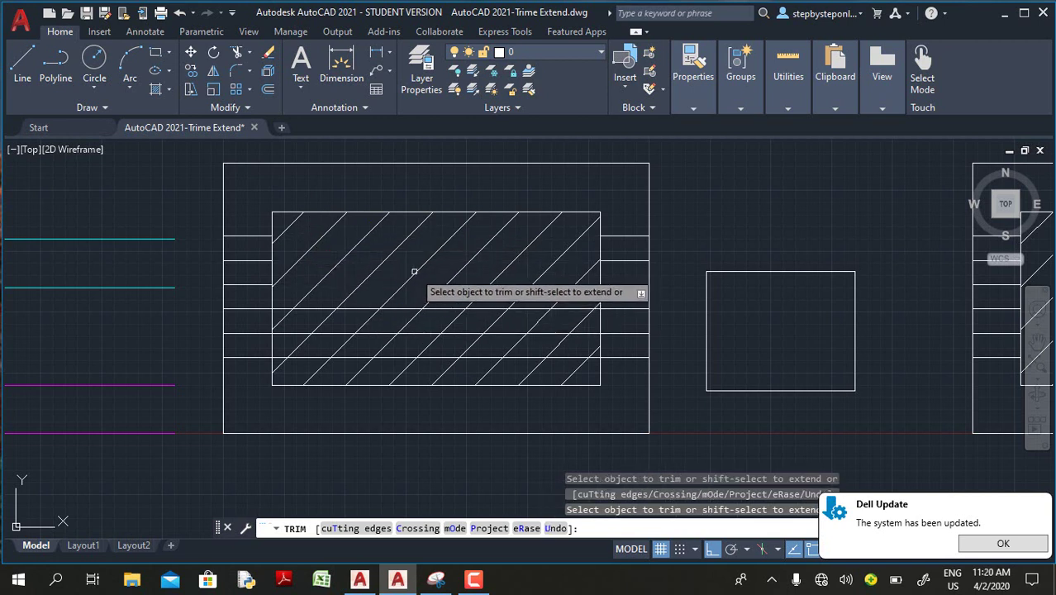
{"action": "scroll", "coordinate": [416, 270], "scroll_direction": "down", "scroll_amount": 2}
{"action": "key", "text": "Escape"}
{"action": "key", "text": "Escape"}
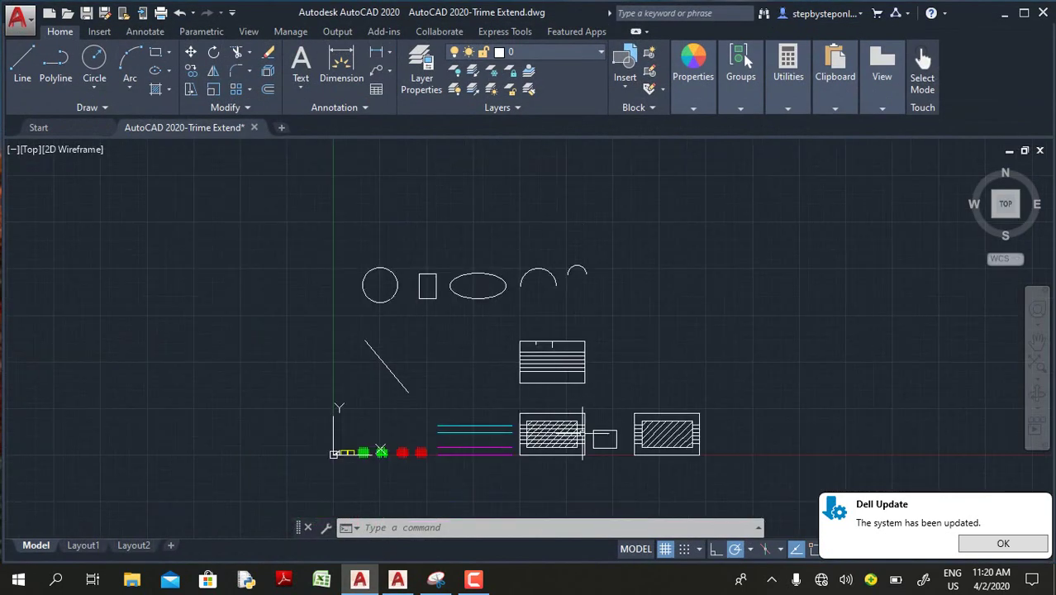
Step: Switch to AutoCAD 2020 and trim one segment of the left frame's topmost horizontal line between two hatch lines, using all objects as cutting edges
{"action": "scroll", "coordinate": [591, 487], "scroll_direction": "up", "scroll_amount": 4}
{"action": "scroll", "coordinate": [488, 370], "scroll_direction": "up", "scroll_amount": 2}
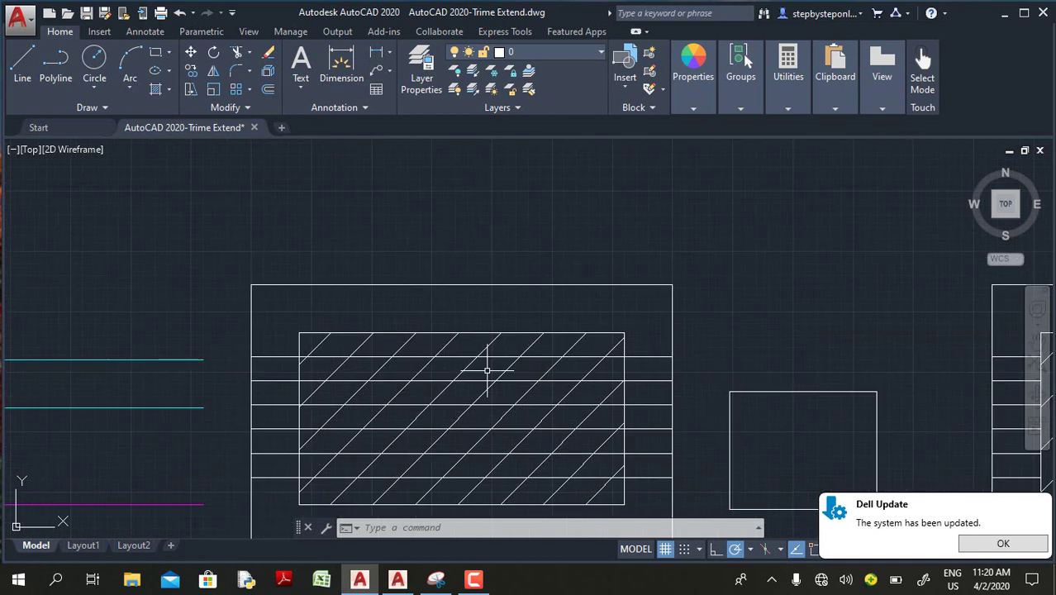
{"action": "scroll", "coordinate": [495, 279], "scroll_direction": "down", "scroll_amount": 2}
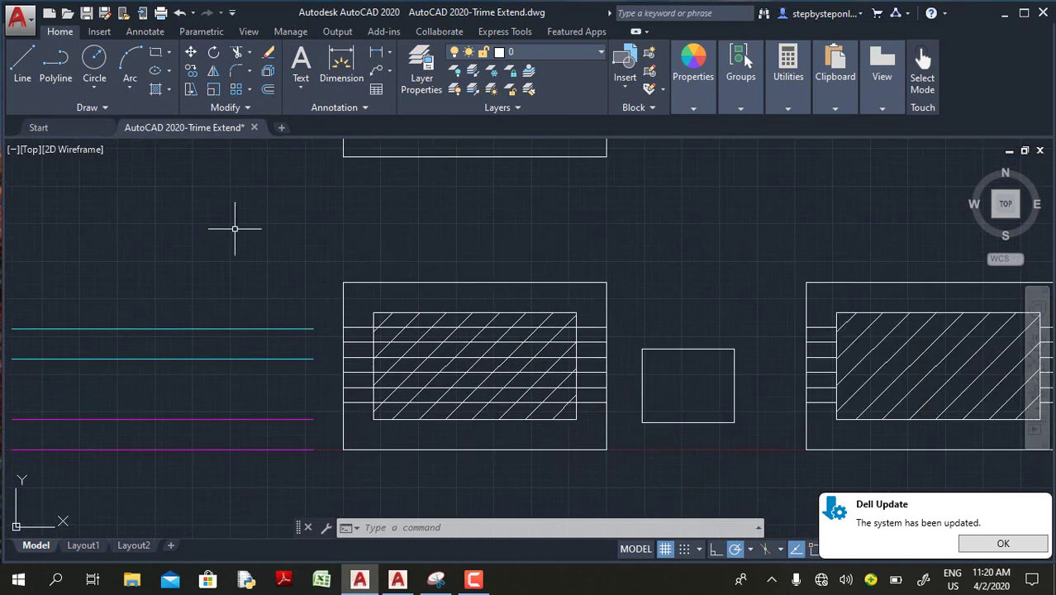
{"action": "left_click", "coordinate": [237, 53]}
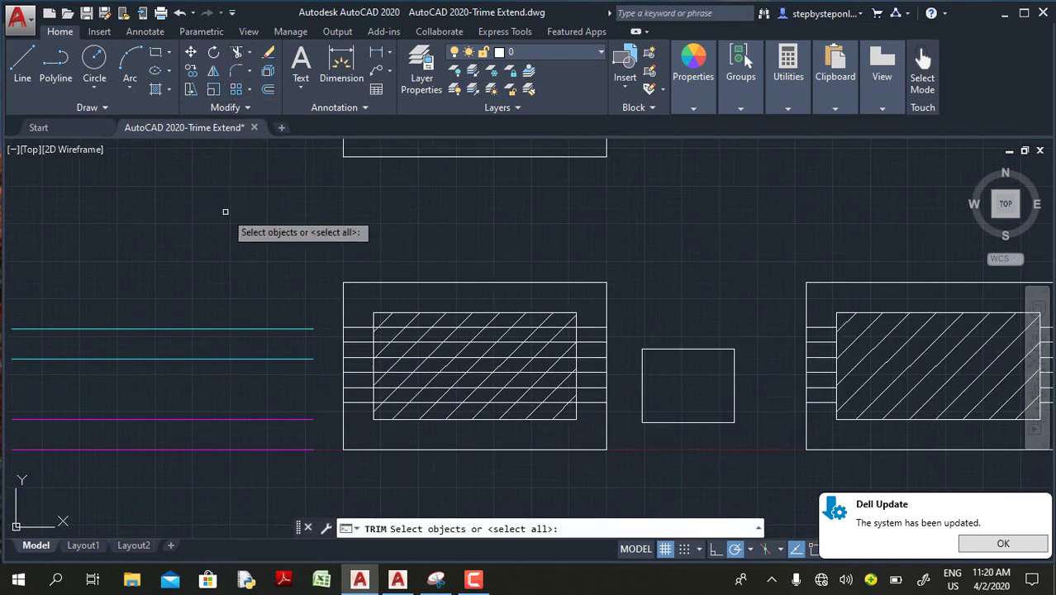
{"action": "key", "text": "Return"}
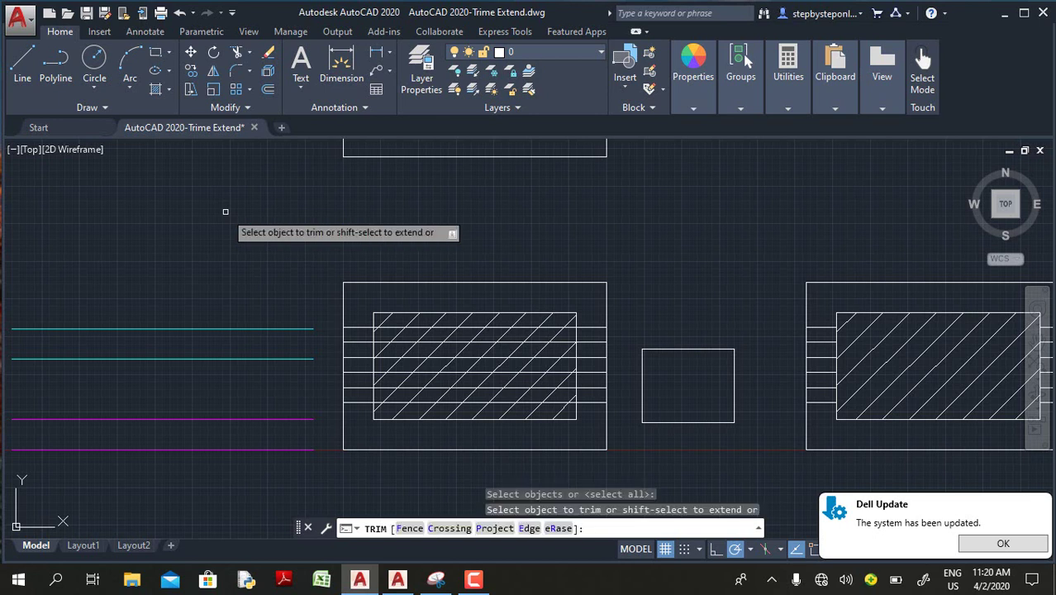
{"action": "left_click", "coordinate": [439, 327]}
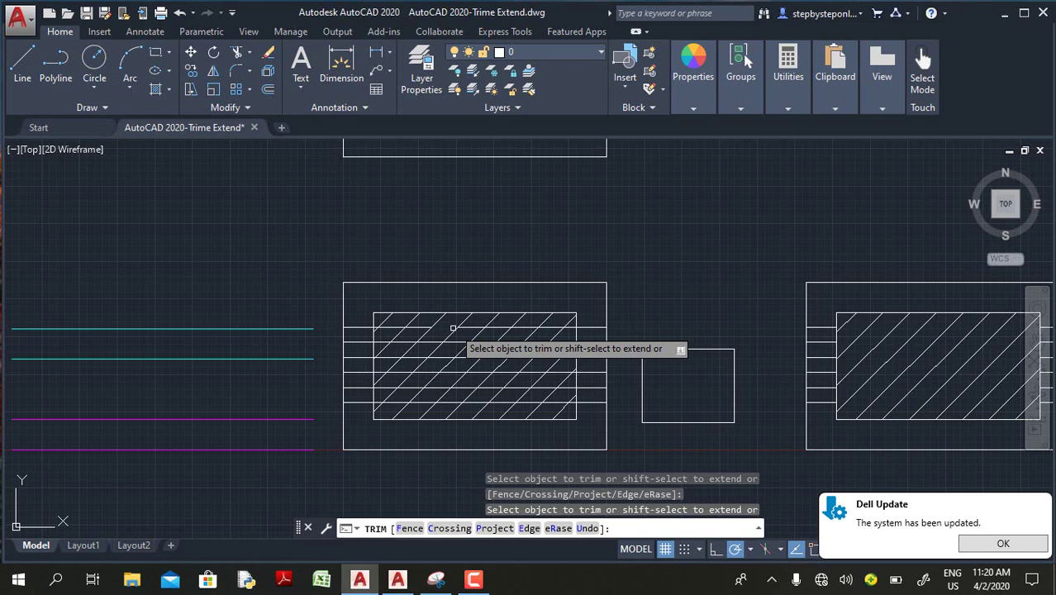
{"action": "key", "text": "Escape"}
{"action": "scroll", "coordinate": [453, 328], "scroll_direction": "up", "scroll_amount": 2}
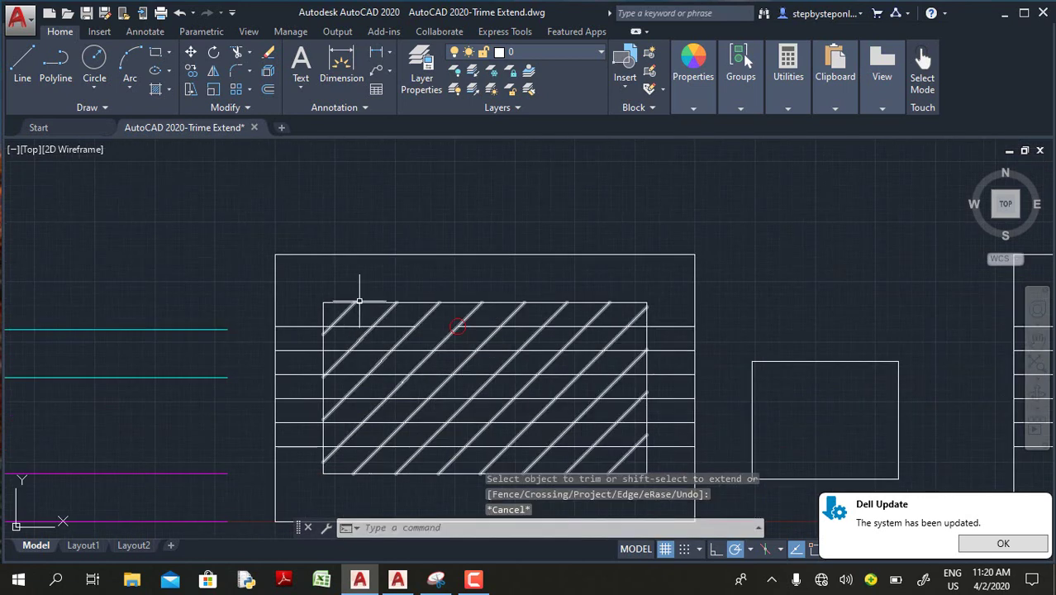
{"action": "scroll", "coordinate": [467, 273], "scroll_direction": "down", "scroll_amount": 4}
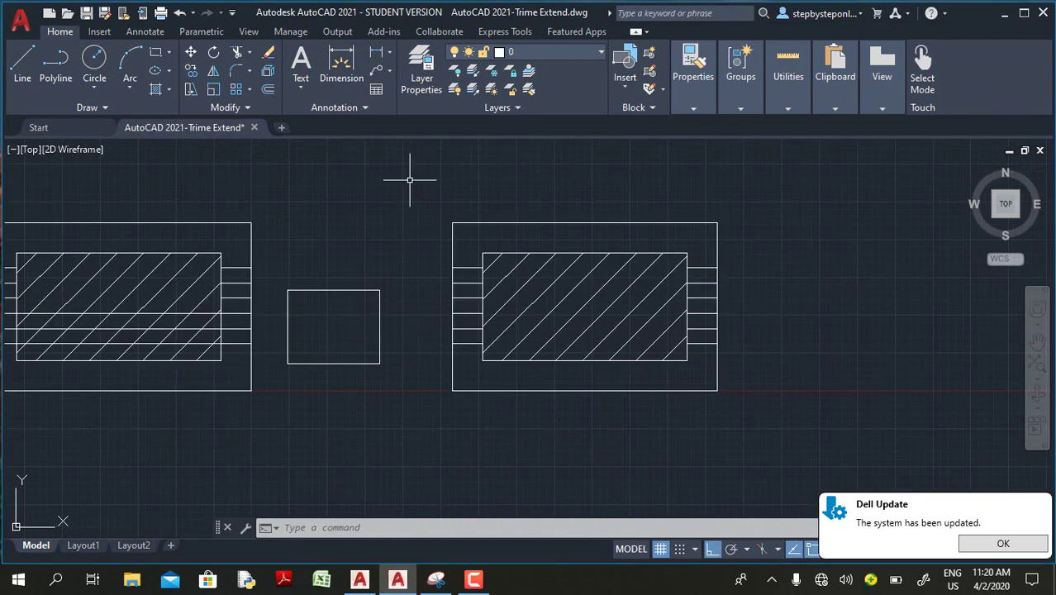
Step: Switch to AutoCAD 2021 and extend the topmost short line at the right frame's right side into the hatched area, in two extensions
{"action": "left_click", "coordinate": [249, 53]}
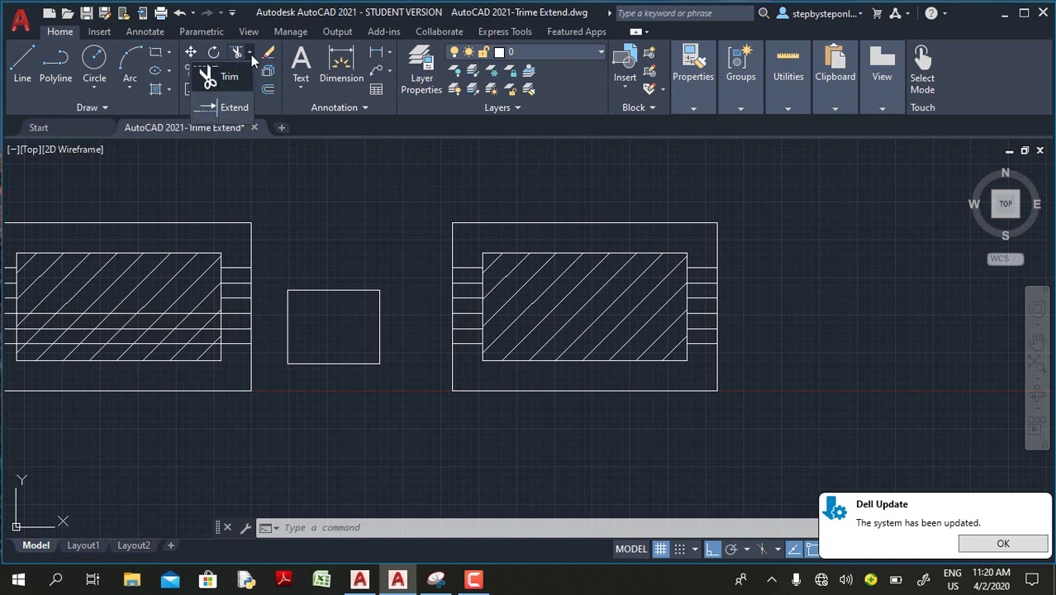
{"action": "left_click", "coordinate": [222, 90]}
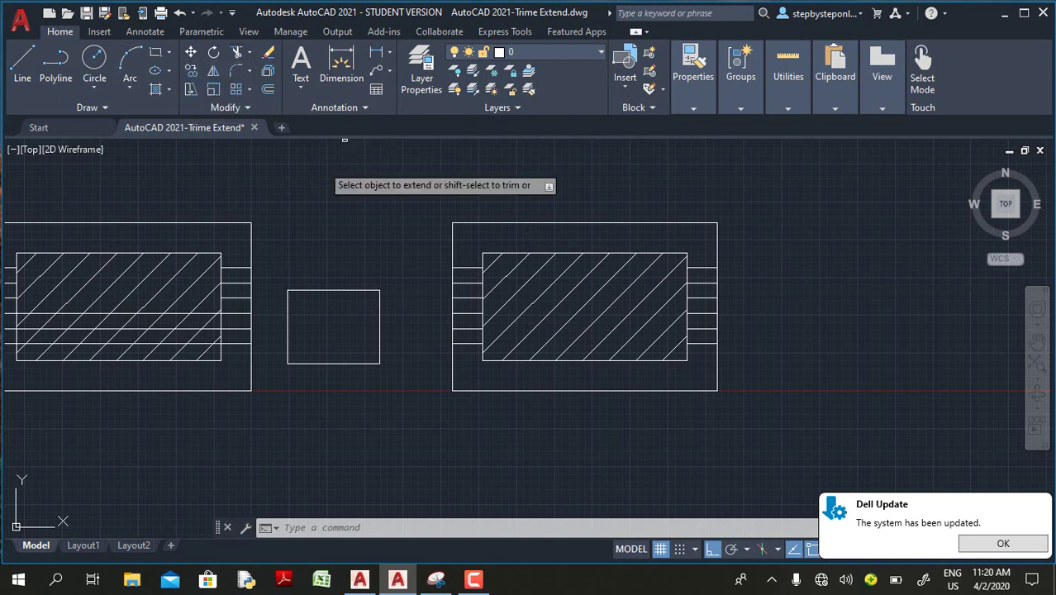
{"action": "left_click", "coordinate": [696, 268]}
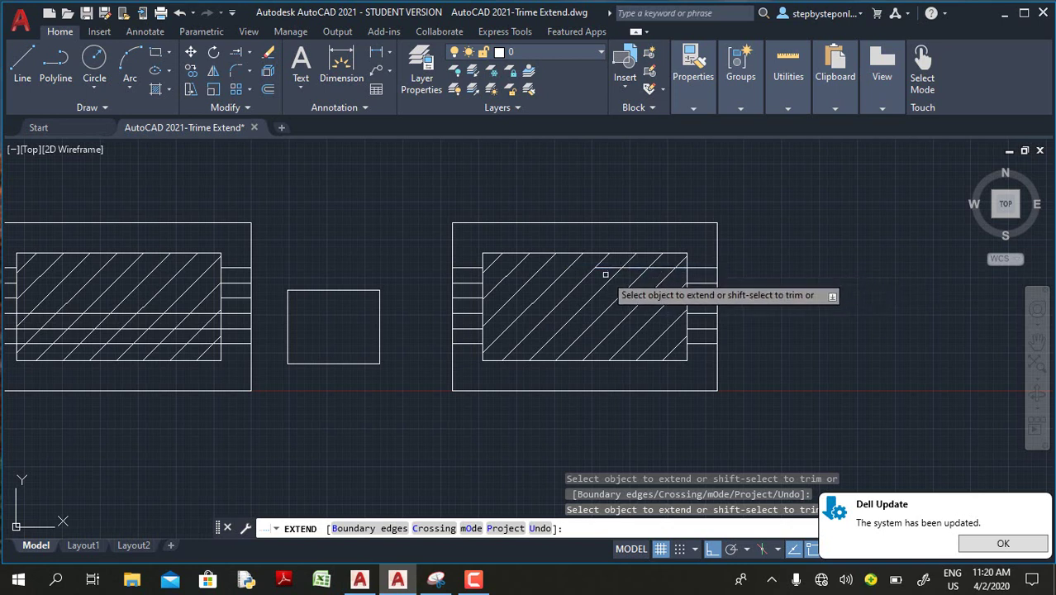
{"action": "left_click_drag", "start_coordinate": [614, 267], "coordinate": [602, 268]}
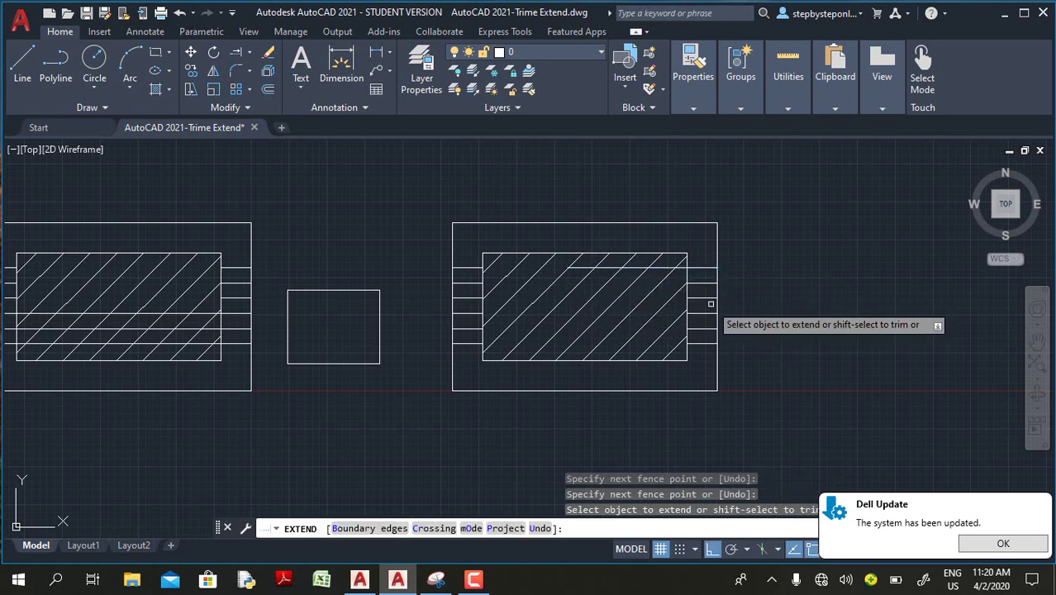
{"action": "key", "text": "Escape"}
Step: Erase the four coloured horizontal lines and the whole left hatched frame with the eRase option of the Trim command
{"action": "scroll", "coordinate": [735, 278], "scroll_direction": "down", "scroll_amount": 5}
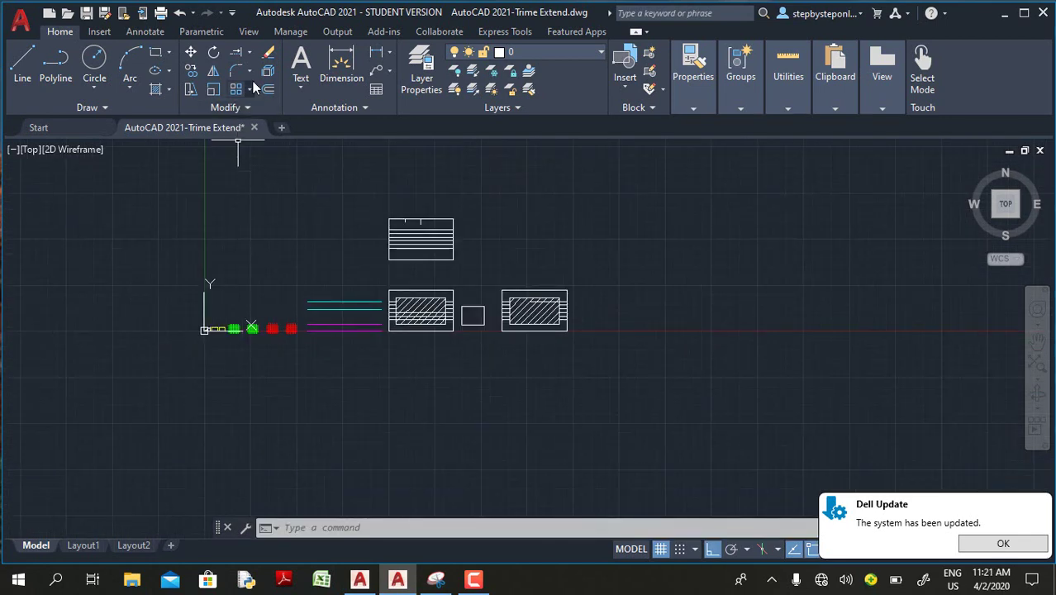
{"action": "left_click", "coordinate": [252, 52]}
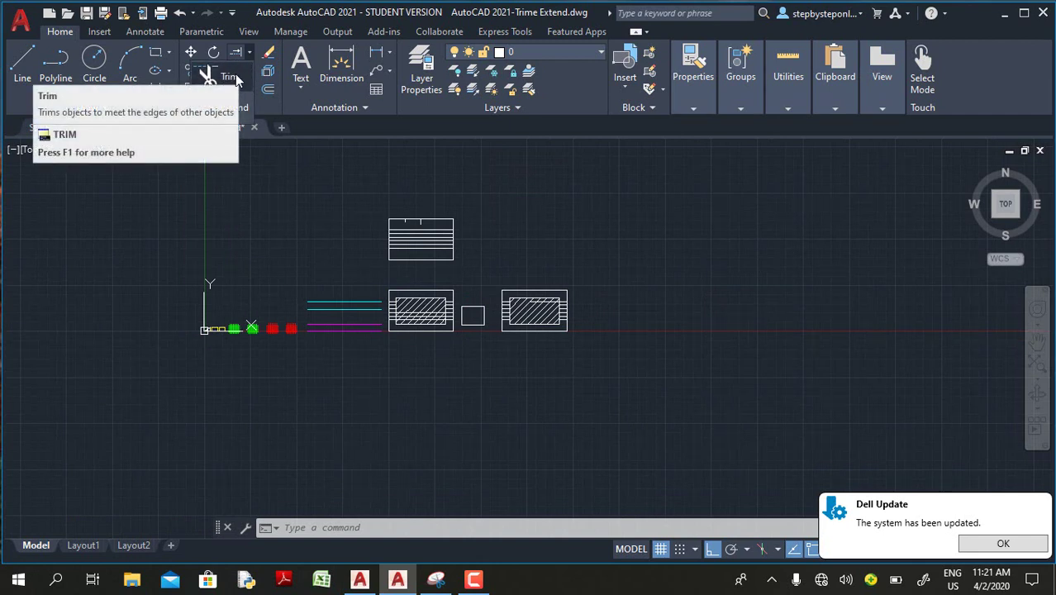
{"action": "left_click", "coordinate": [231, 78]}
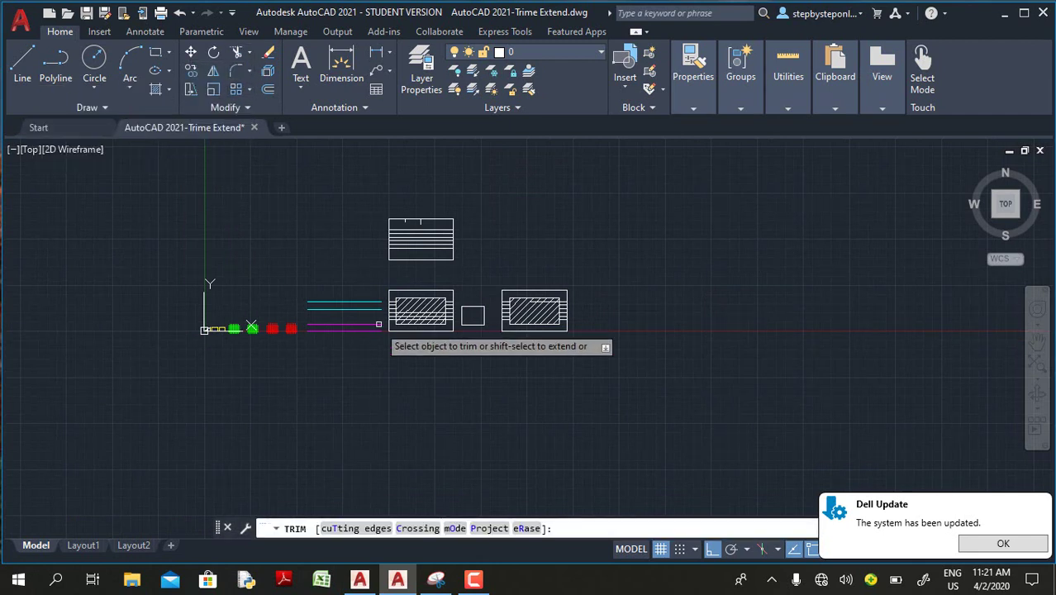
{"action": "left_click", "coordinate": [529, 529]}
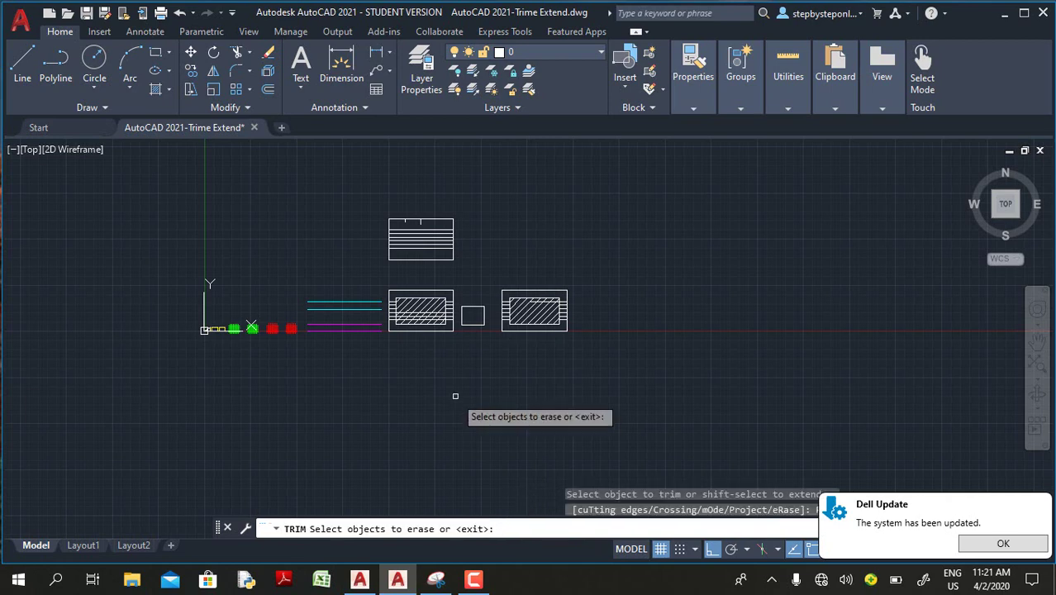
{"action": "scroll", "coordinate": [357, 334], "scroll_direction": "up", "scroll_amount": 4}
{"action": "left_click", "coordinate": [396, 361]}
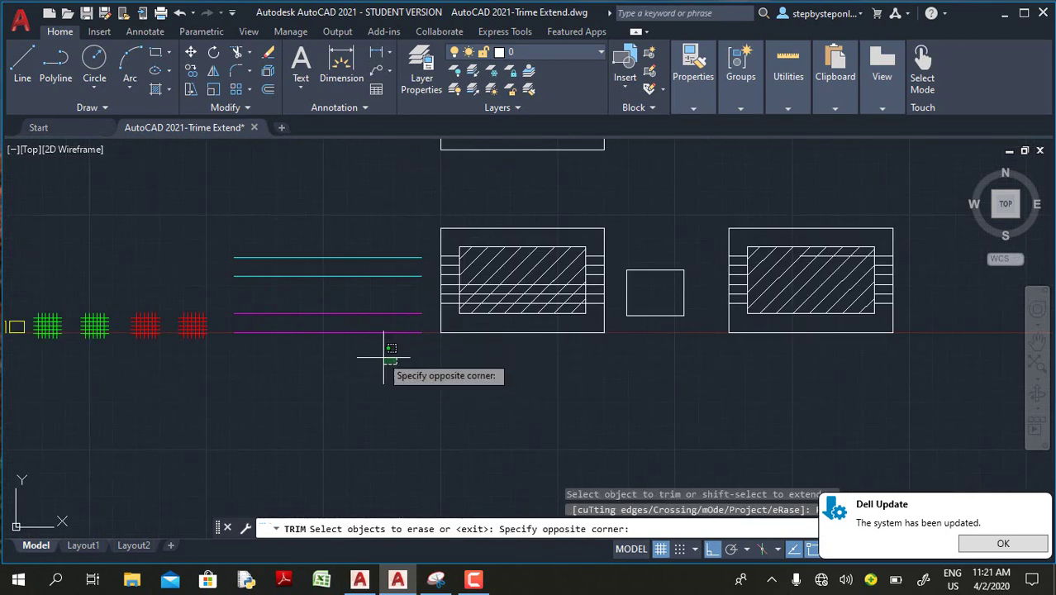
{"action": "left_click", "coordinate": [359, 319]}
{"action": "left_click", "coordinate": [351, 303]}
{"action": "left_click", "coordinate": [327, 326]}
{"action": "left_click", "coordinate": [365, 227]}
{"action": "left_click", "coordinate": [326, 307]}
{"action": "scroll", "coordinate": [463, 417], "scroll_direction": "down", "scroll_amount": 2}
{"action": "left_click", "coordinate": [567, 266]}
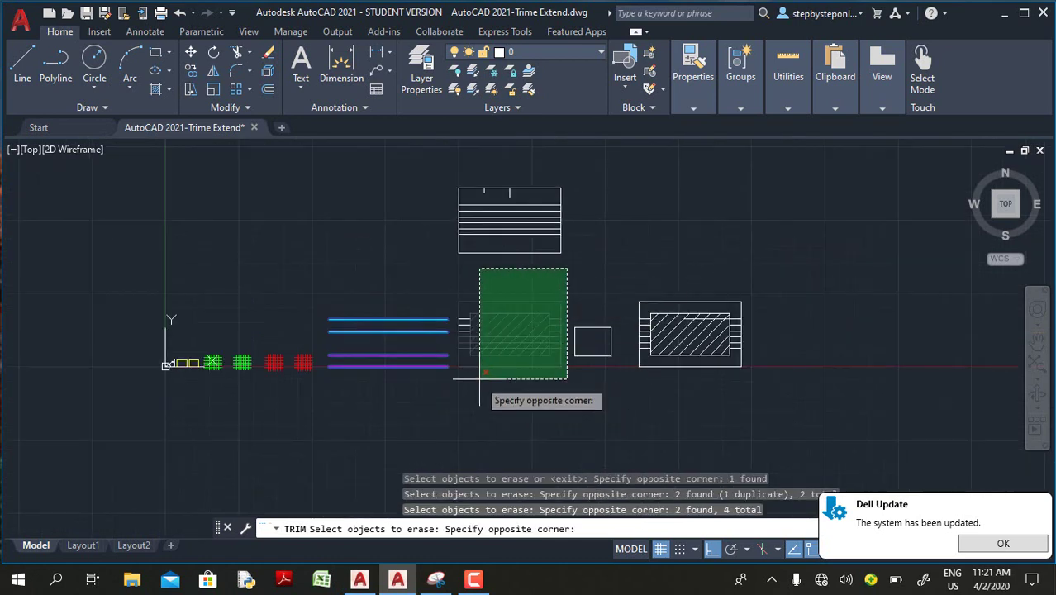
{"action": "left_click", "coordinate": [430, 432]}
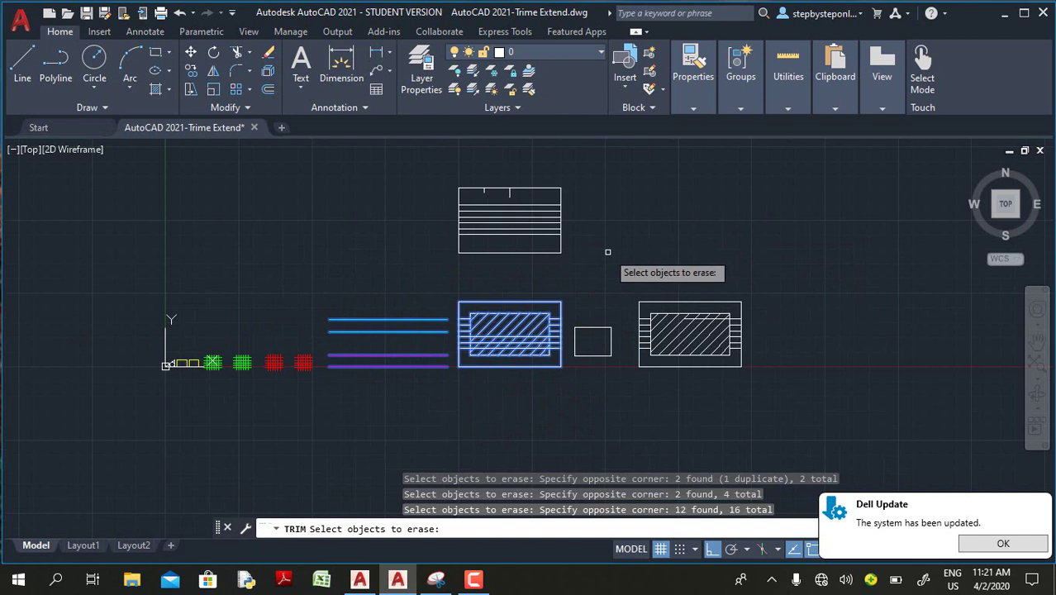
{"action": "key", "text": "Return"}
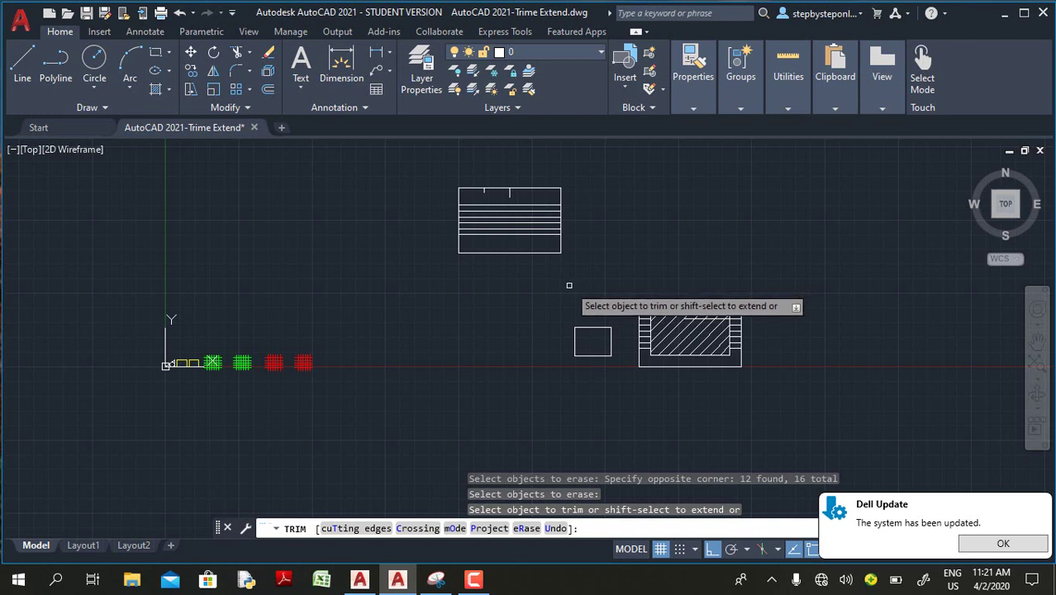
Step: Undo the erasure of the coloured lines and the left frame within Trim, and end the command
{"action": "type", "text": "u"}
{"action": "key", "text": "Return"}
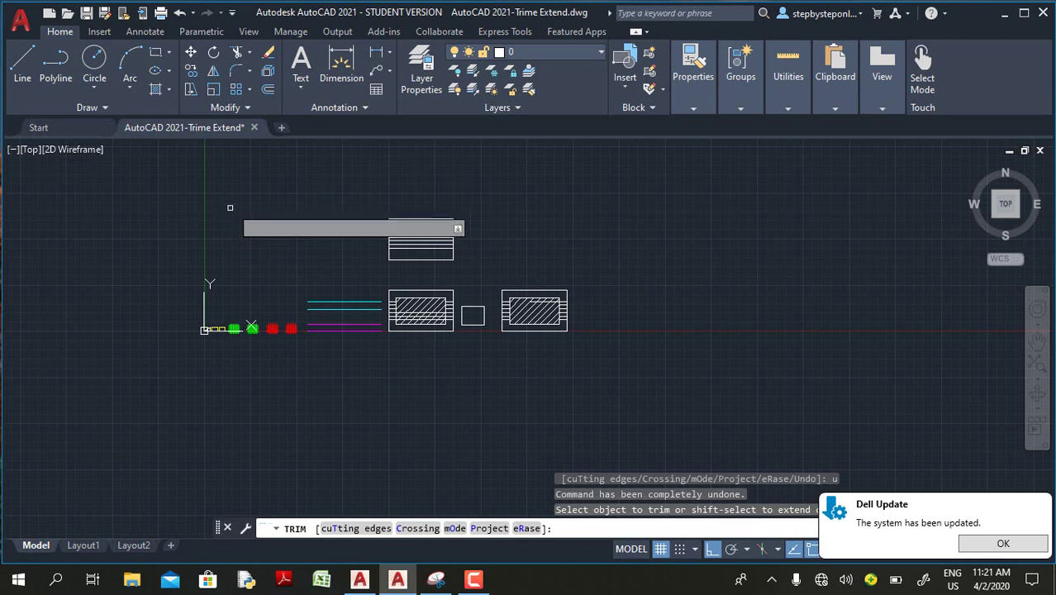
{"action": "key", "text": "Escape"}
Step: Draw a free-standing vertical line in the empty area above the green and red grids
{"action": "scroll", "coordinate": [232, 250], "scroll_direction": "up", "scroll_amount": 4}
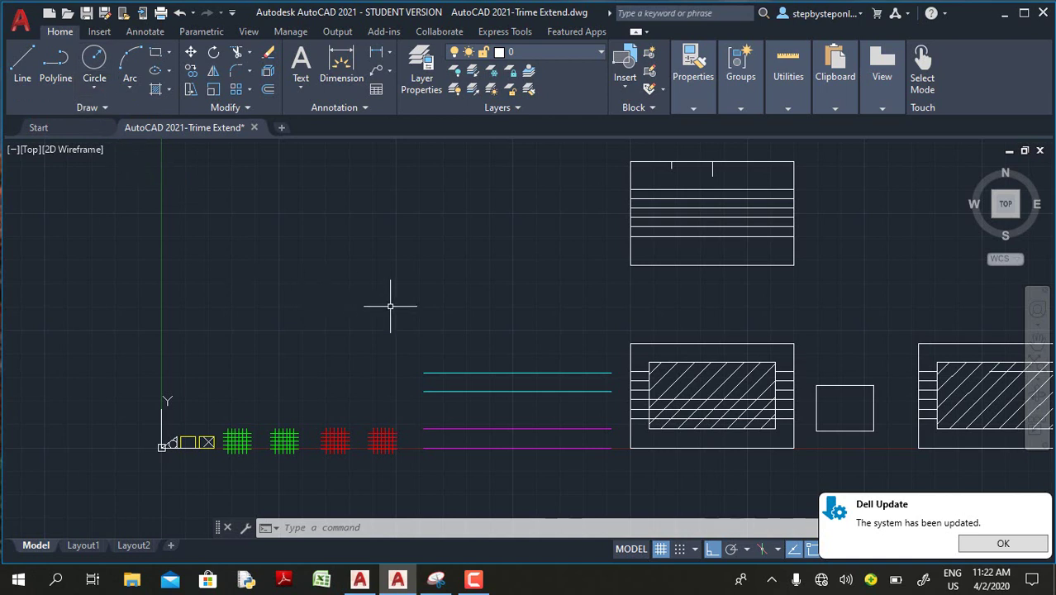
{"action": "left_click", "coordinate": [22, 62]}
{"action": "left_click", "coordinate": [290, 274]}
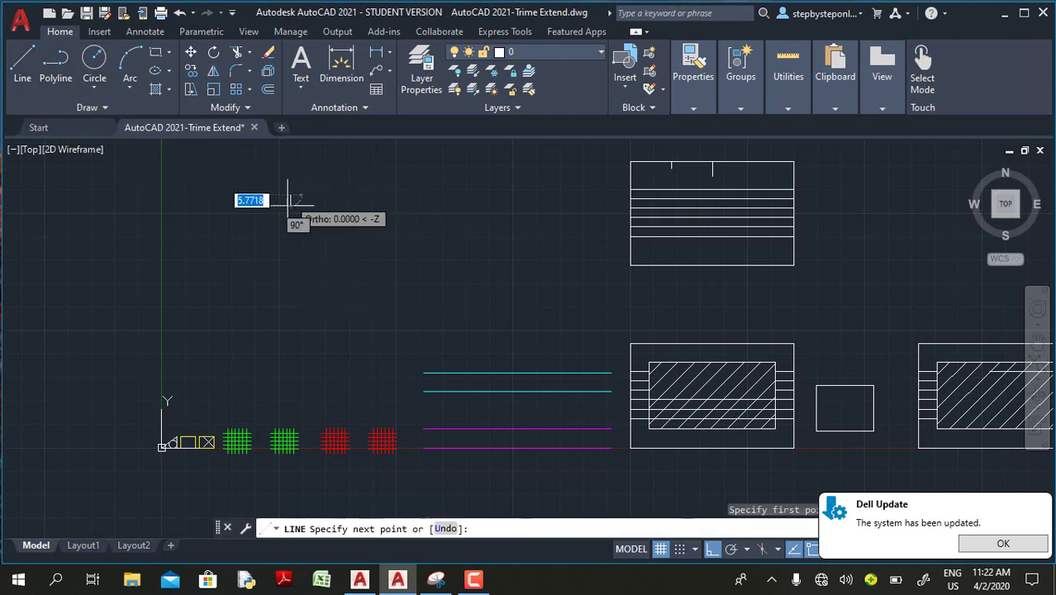
{"action": "key", "text": "Escape"}
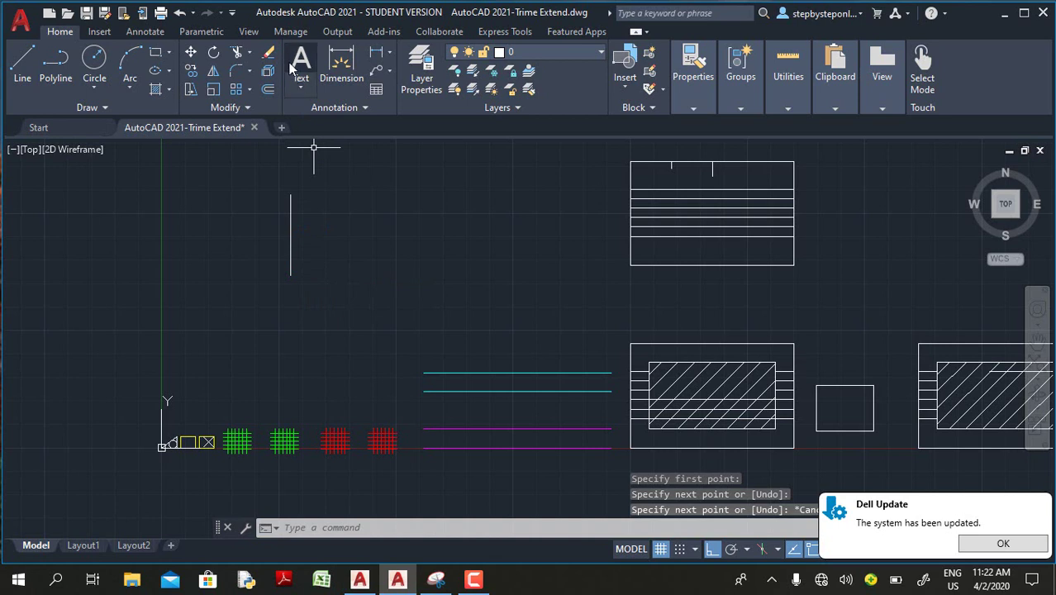
Step: Remove the free-standing vertical line above the green and red grids with the Trim command
{"action": "left_click", "coordinate": [236, 53]}
{"action": "left_click", "coordinate": [290, 234]}
{"action": "key", "text": "Escape"}
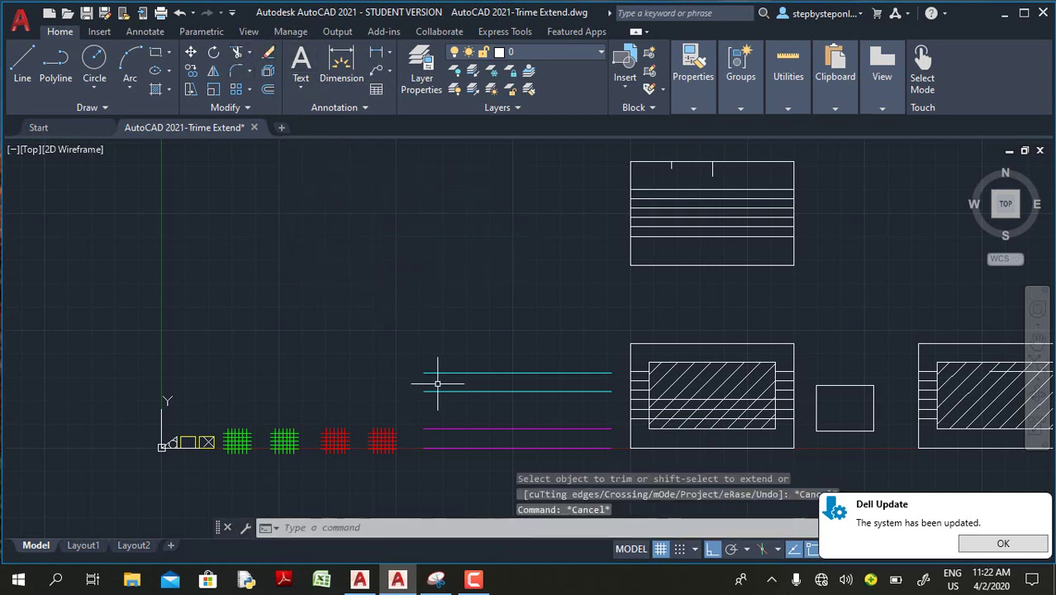
Step: Switch to AutoCAD 2020 and try to trim the free-standing diagonal line again, using all objects as cutting edges
{"action": "left_click", "coordinate": [359, 583]}
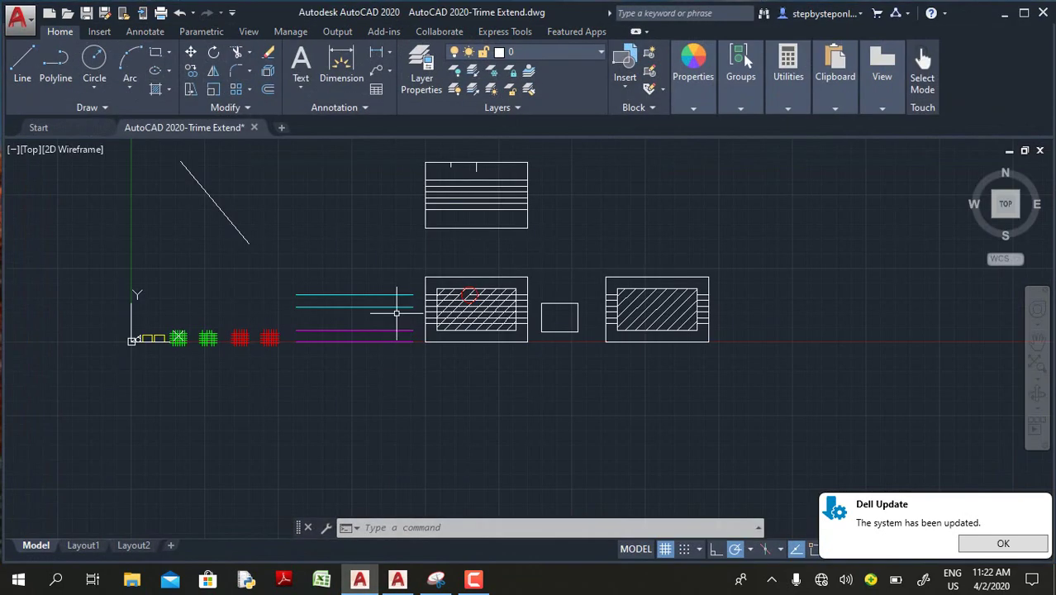
{"action": "left_click", "coordinate": [236, 52]}
{"action": "key", "text": "Return"}
{"action": "left_click", "coordinate": [226, 218]}
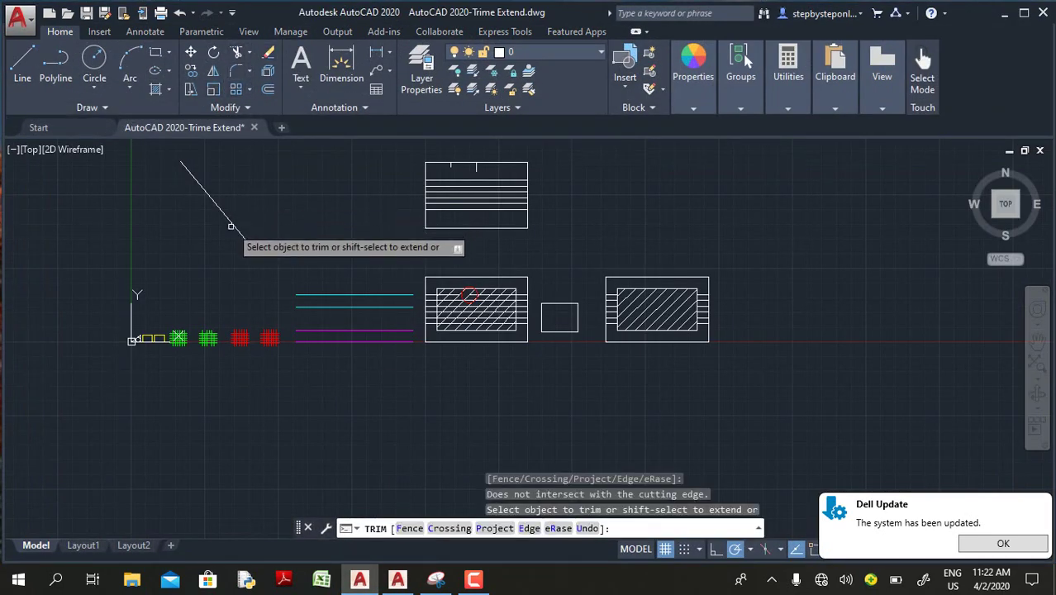
{"action": "key", "text": "Escape"}
{"action": "scroll", "coordinate": [438, 435], "scroll_direction": "down", "scroll_amount": 5}
{"action": "scroll", "coordinate": [447, 398], "scroll_direction": "up", "scroll_amount": 5}
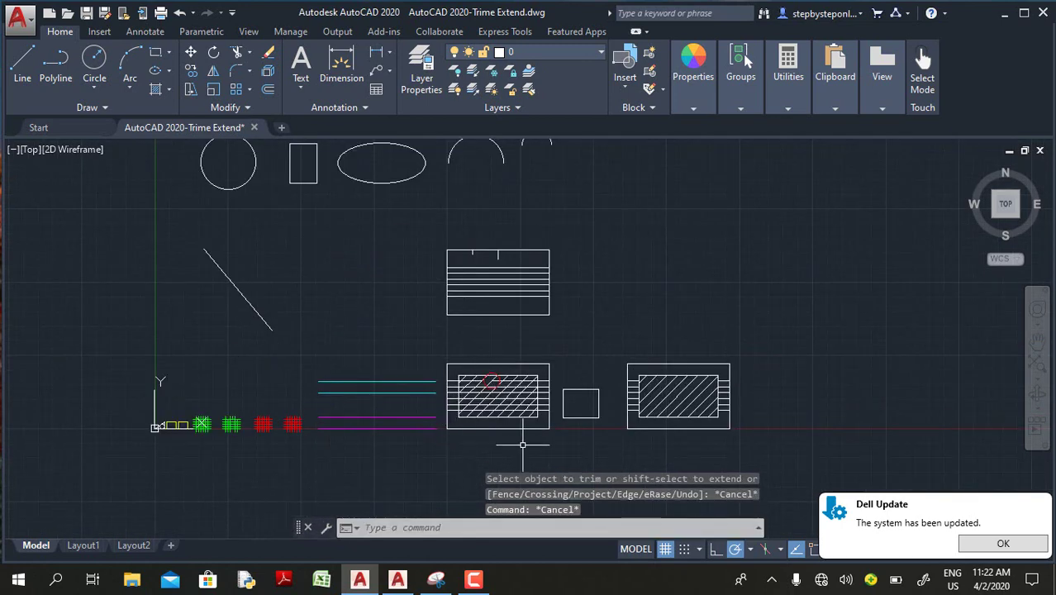
Step: Expand the additional Modify tools in AutoCAD 2020 and keep them pinned open
{"action": "mouse_move", "coordinate": [351, 581]}
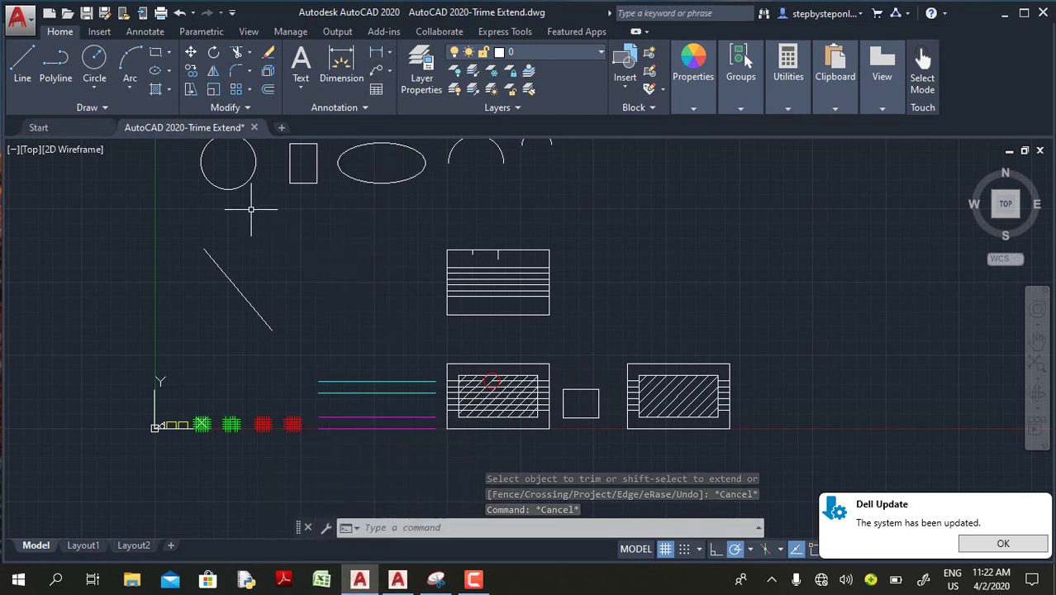
{"action": "scroll", "coordinate": [301, 171], "scroll_direction": "down", "scroll_amount": 5}
{"action": "scroll", "coordinate": [330, 157], "scroll_direction": "up", "scroll_amount": 5}
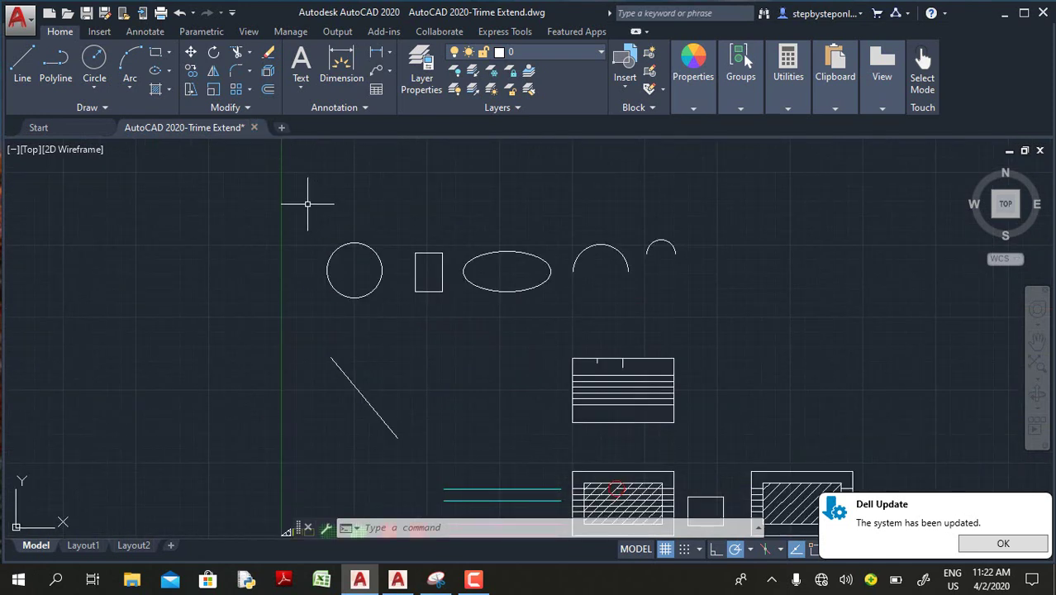
{"action": "left_click", "coordinate": [249, 109]}
{"action": "left_click", "coordinate": [110, 162]}
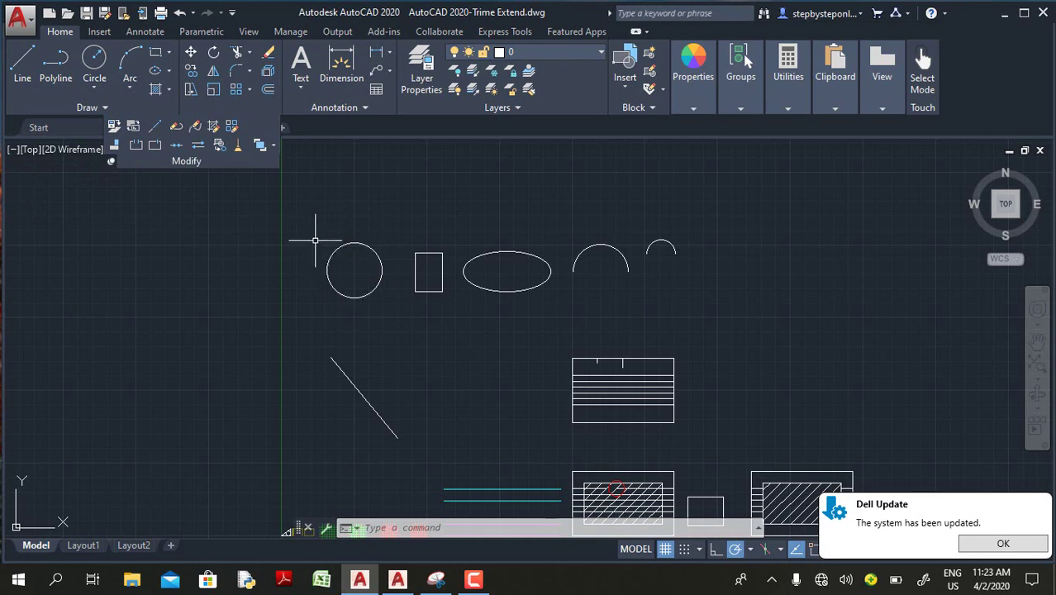
Step: Remove a middle section of the lower magenta line with the Break command, using two break points
{"action": "left_click", "coordinate": [136, 147]}
{"action": "scroll", "coordinate": [380, 314], "scroll_direction": "down", "scroll_amount": 5}
{"action": "scroll", "coordinate": [393, 351], "scroll_direction": "up", "scroll_amount": 3}
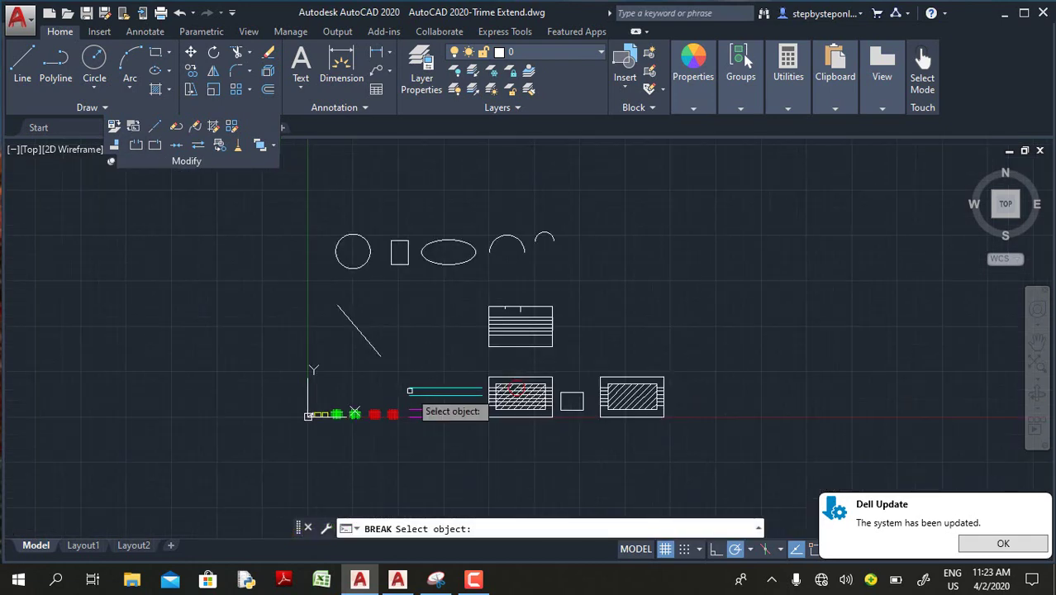
{"action": "scroll", "coordinate": [471, 436], "scroll_direction": "up", "scroll_amount": 2}
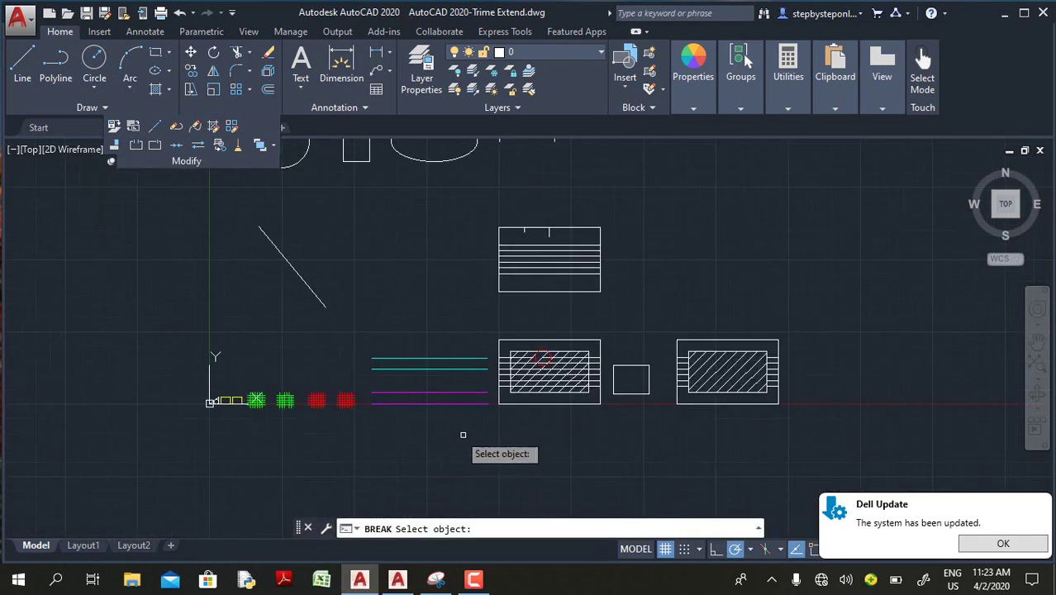
{"action": "left_click", "coordinate": [400, 402]}
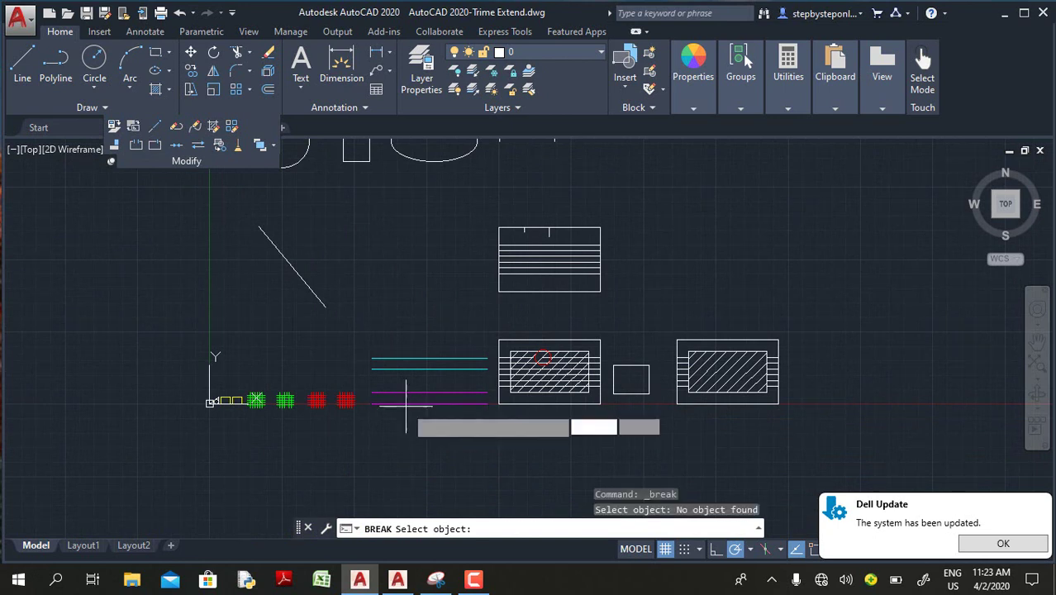
{"action": "left_click", "coordinate": [406, 404]}
{"action": "left_click", "coordinate": [445, 405]}
Step: Break a gap in the middle of the upper magenta line, roughly above the gap in the lower one
{"action": "scroll", "coordinate": [395, 392], "scroll_direction": "up", "scroll_amount": 4}
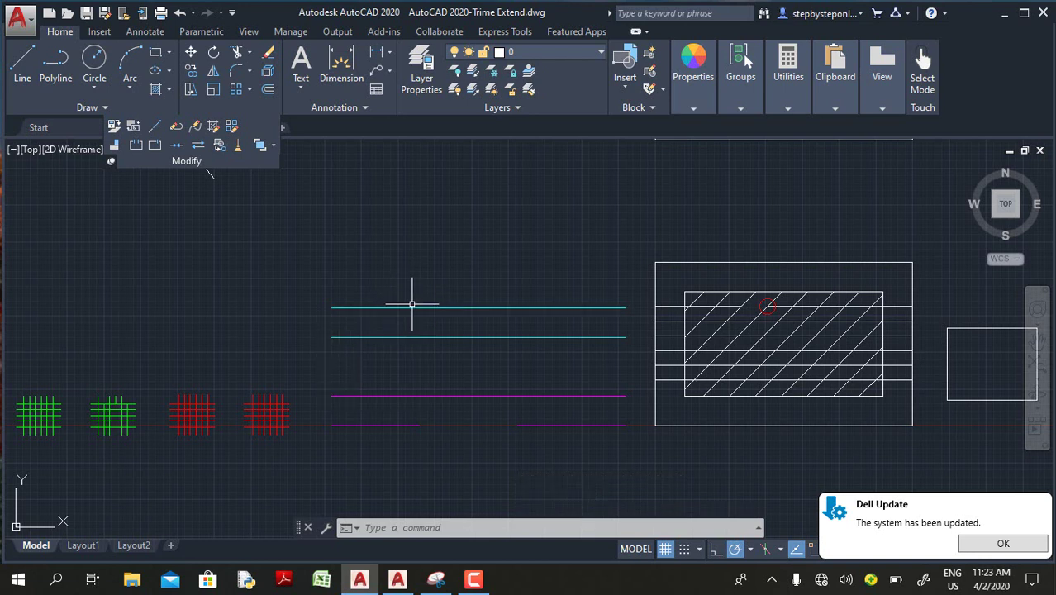
{"action": "type", "text": "br"}
{"action": "key", "text": "Return"}
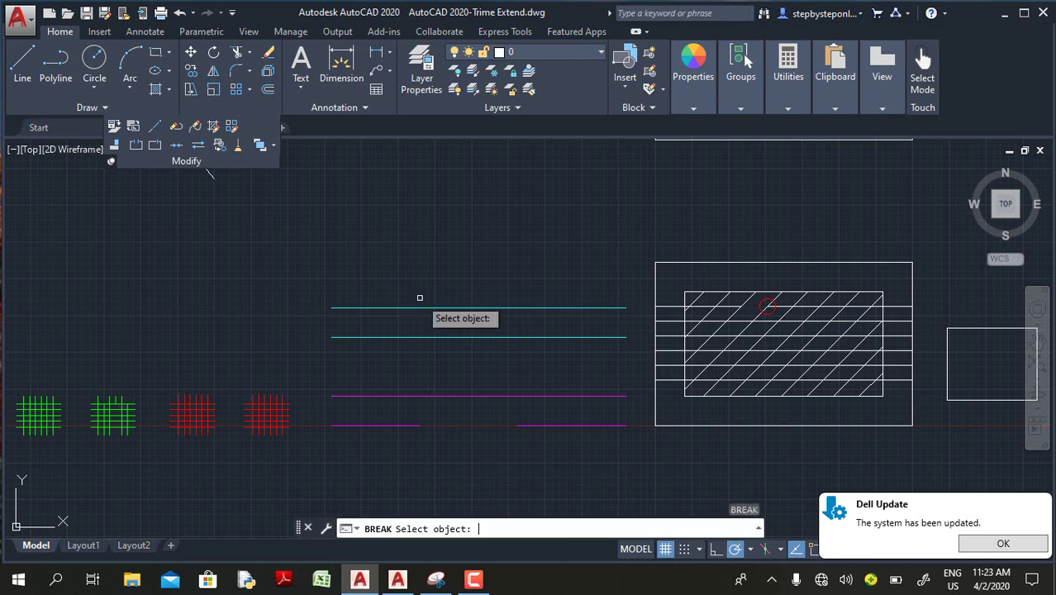
{"action": "left_click", "coordinate": [413, 396]}
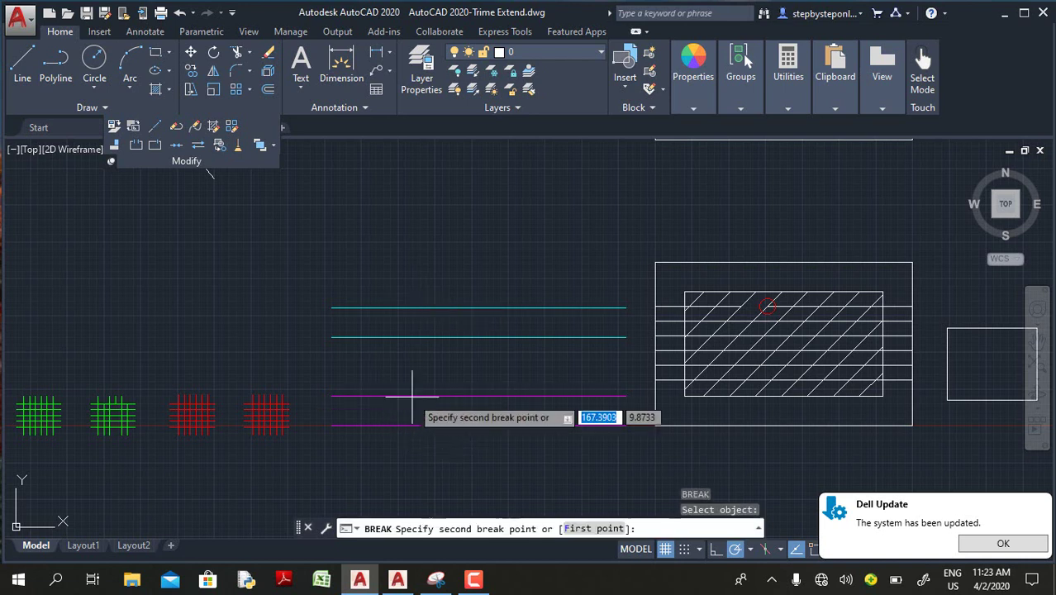
{"action": "left_click", "coordinate": [513, 397]}
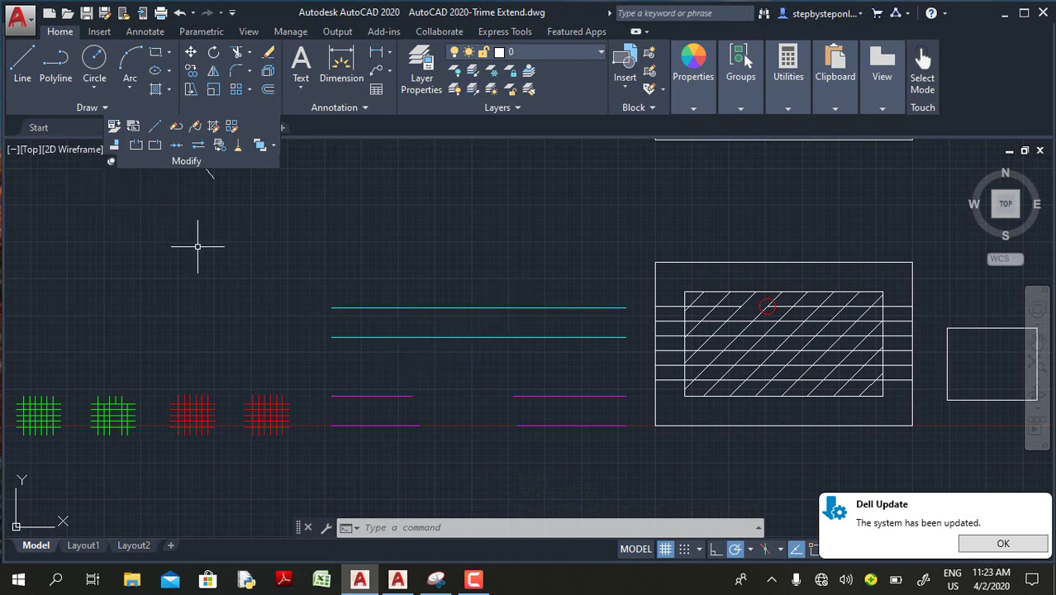
Step: Split the lower cyan line near its middle with Break at Point, check the right-hand piece by selecting it, and clear the selection
{"action": "left_click", "coordinate": [157, 145]}
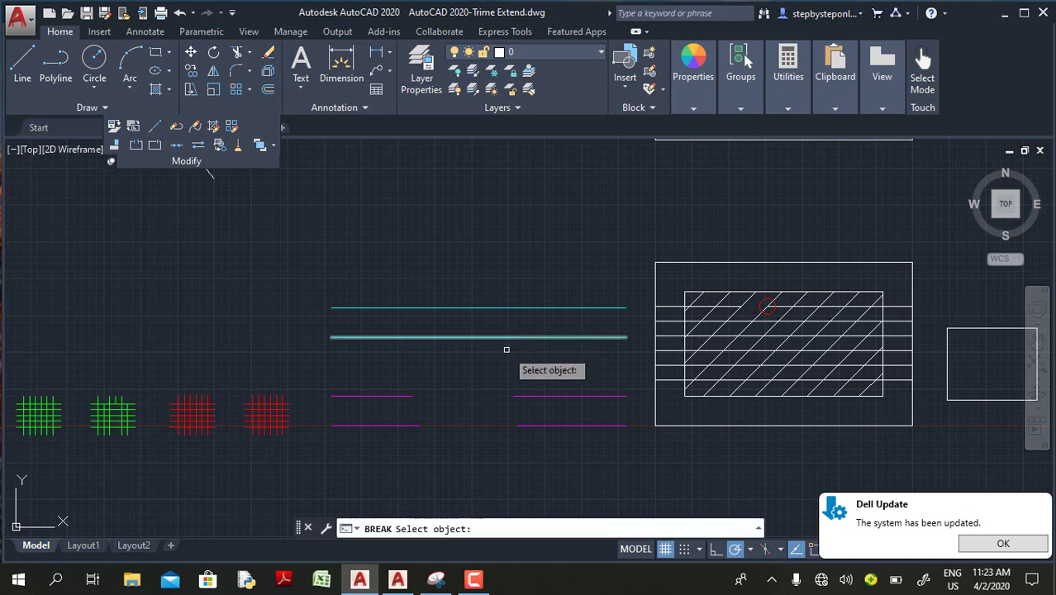
{"action": "left_click", "coordinate": [430, 338]}
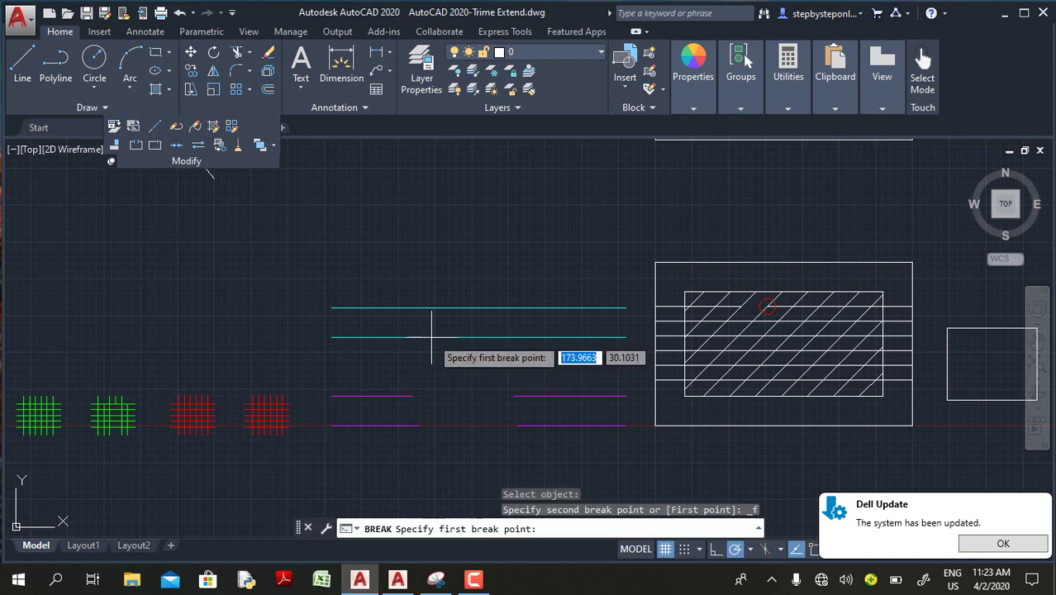
{"action": "left_click", "coordinate": [480, 337]}
{"action": "left_click", "coordinate": [511, 345]}
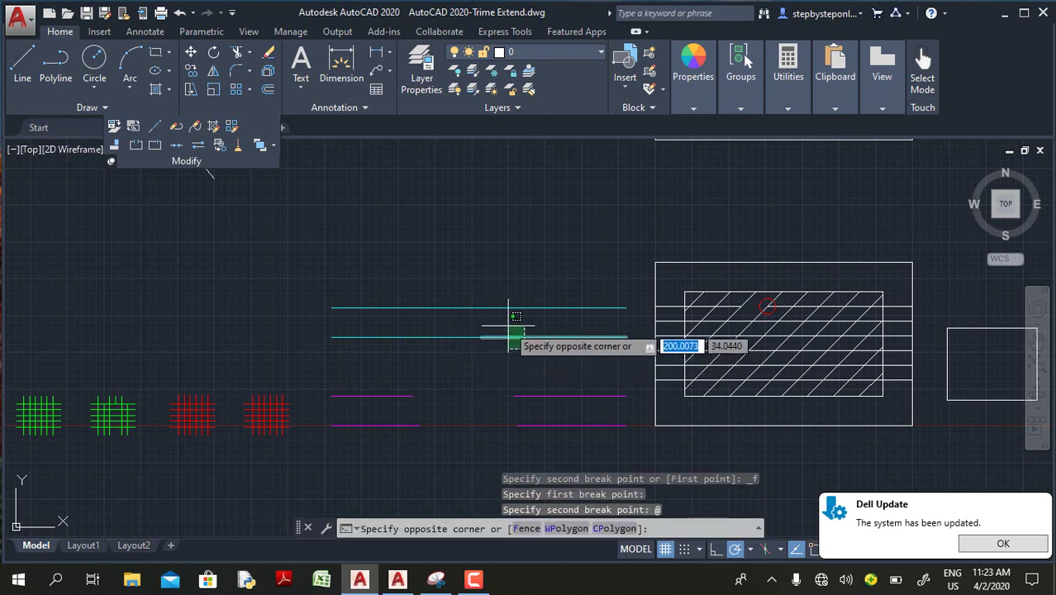
{"action": "left_click", "coordinate": [496, 326]}
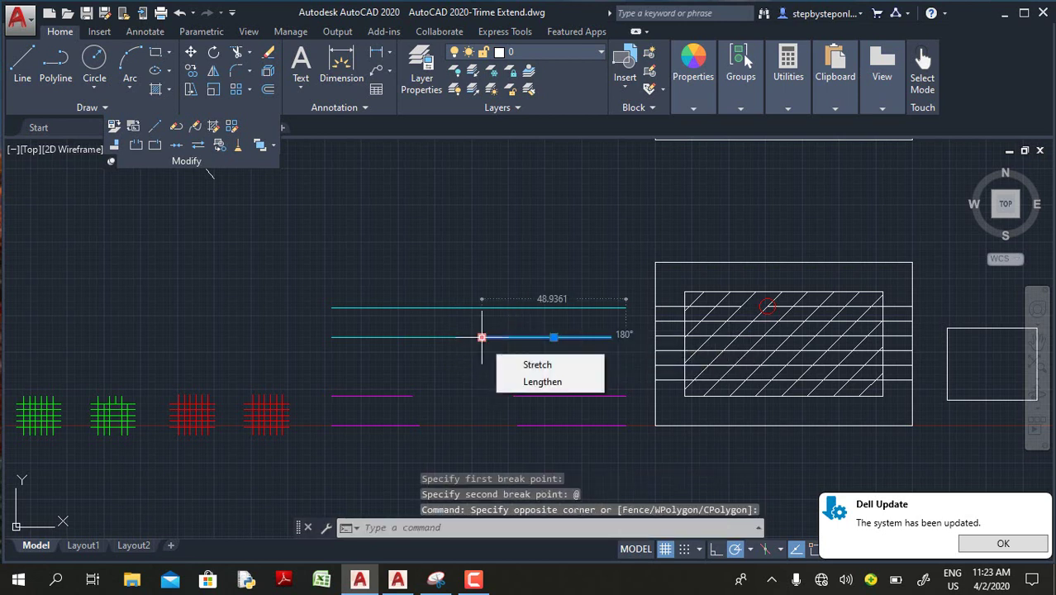
{"action": "key", "text": "Escape"}
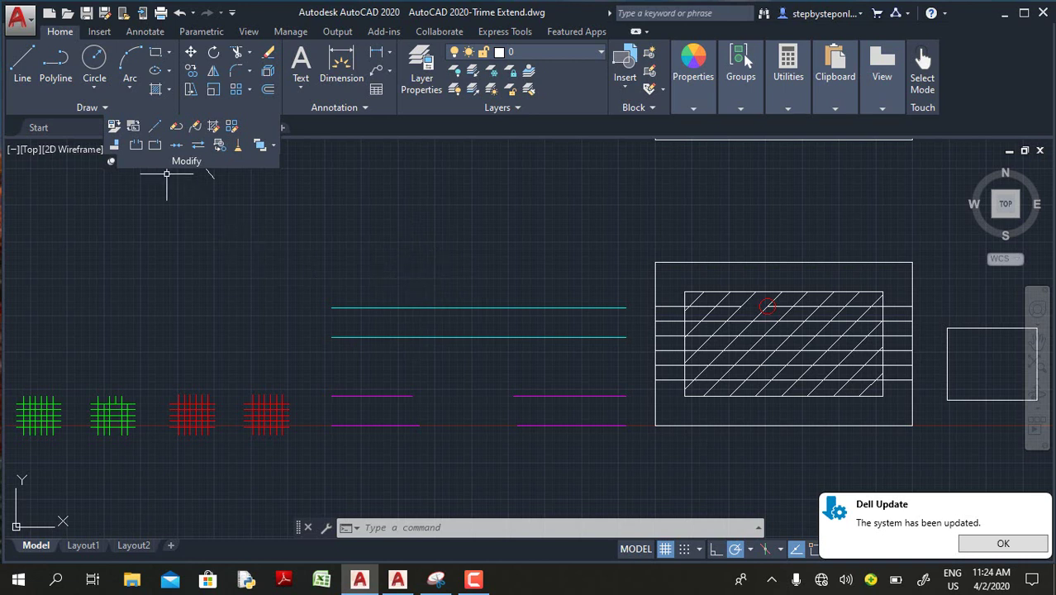
Step: Split the left-hand piece of the lower cyan line at a single point with Break at Point
{"action": "left_click", "coordinate": [154, 147]}
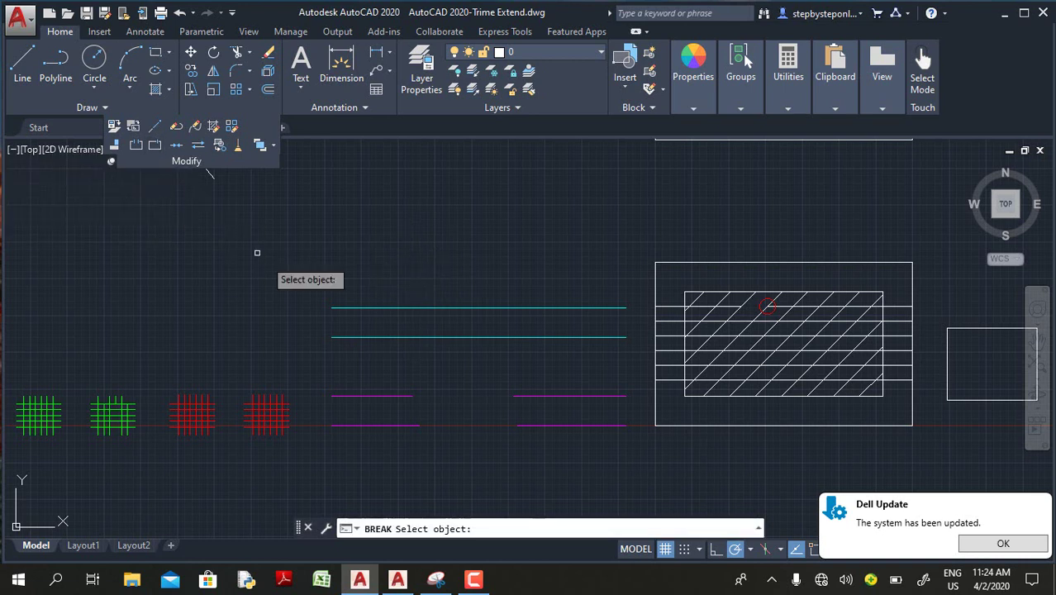
{"action": "left_click", "coordinate": [369, 336]}
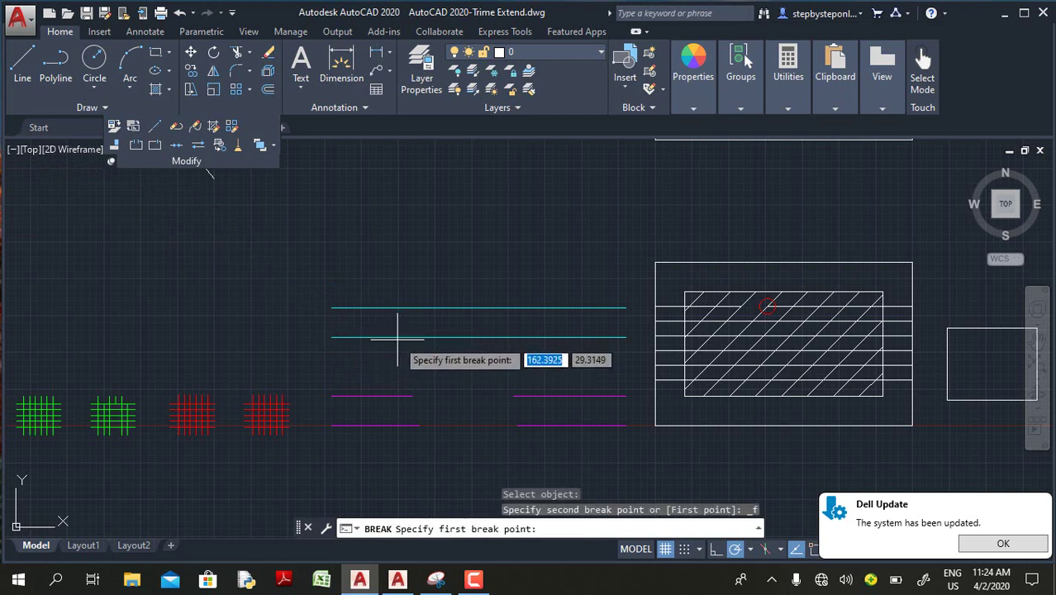
{"action": "left_click", "coordinate": [397, 337]}
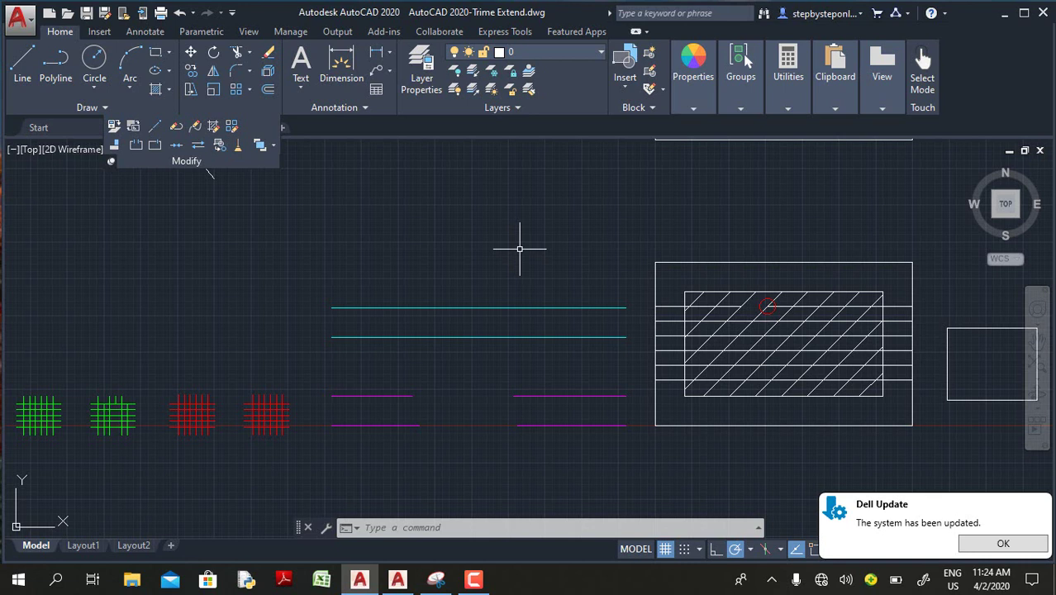
Step: Break a gap in the middle of the upper cyan line using two break points
{"action": "type", "text": "br"}
{"action": "key", "text": "Return"}
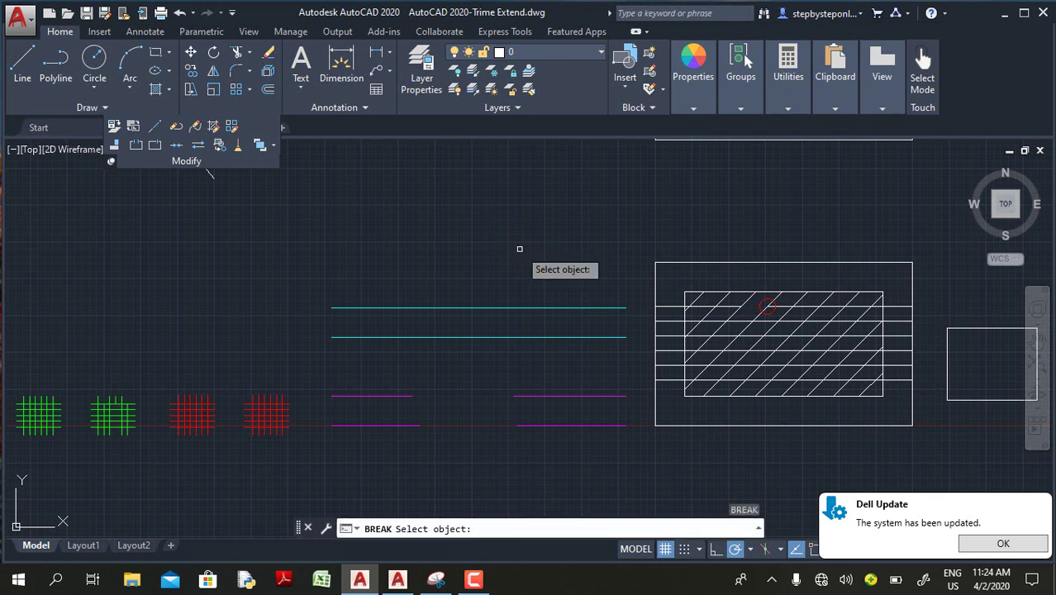
{"action": "left_click", "coordinate": [439, 307]}
{"action": "left_click", "coordinate": [506, 307]}
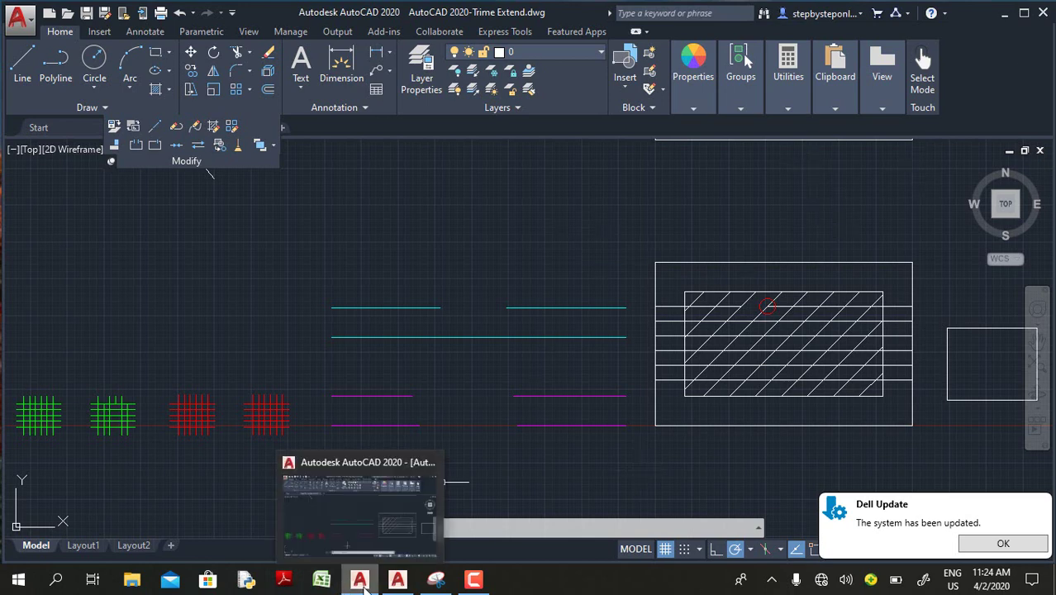
Step: Switch to AutoCAD 2021 and pin the expanded Modify tools open there too
{"action": "left_click", "coordinate": [397, 578]}
{"action": "scroll", "coordinate": [444, 300], "scroll_direction": "down", "scroll_amount": 1}
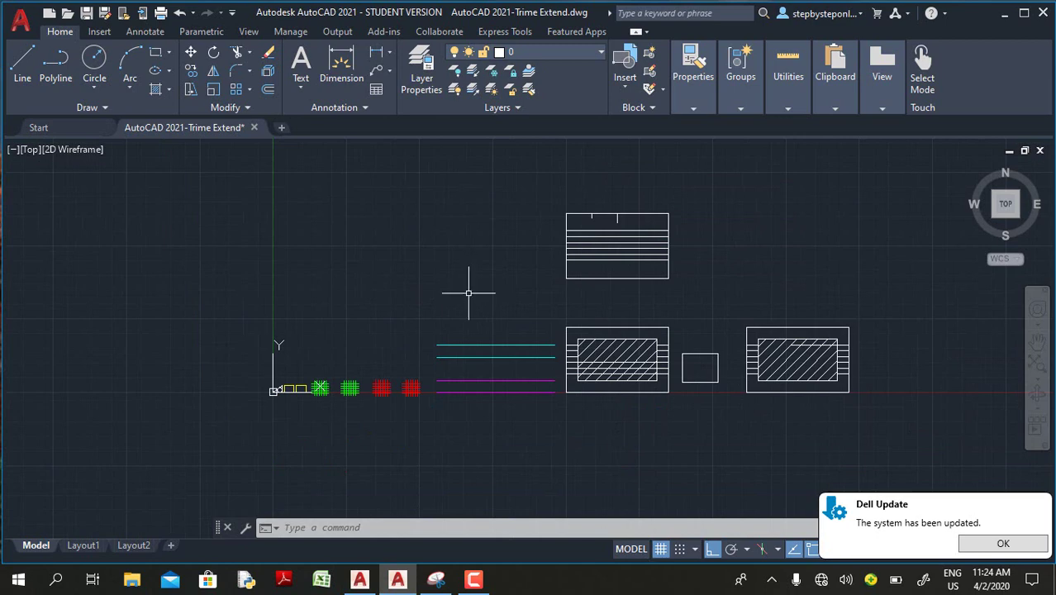
{"action": "scroll", "coordinate": [493, 328], "scroll_direction": "up", "scroll_amount": 5}
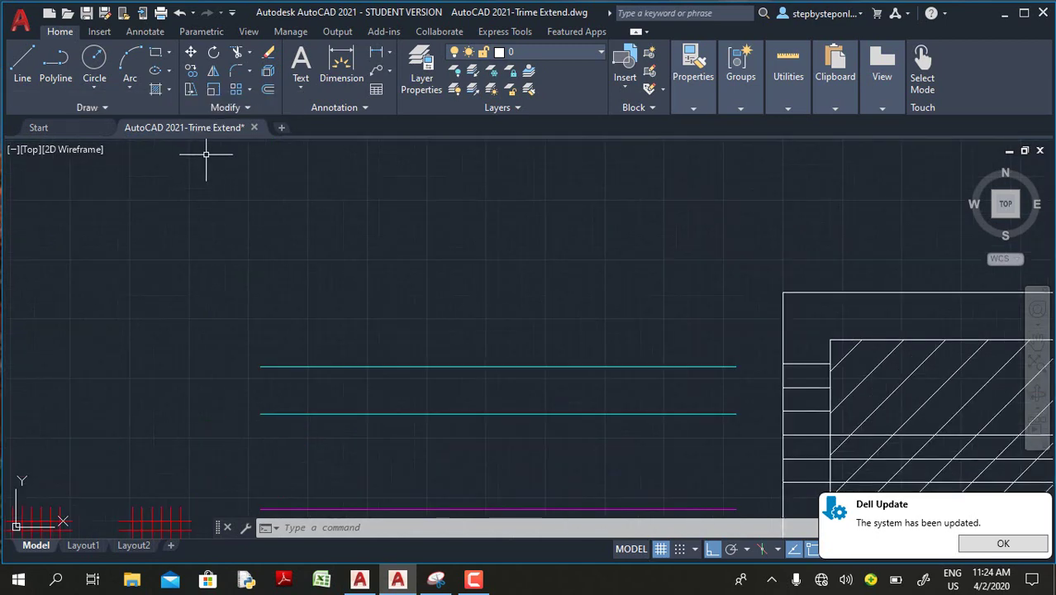
{"action": "left_click", "coordinate": [247, 107]}
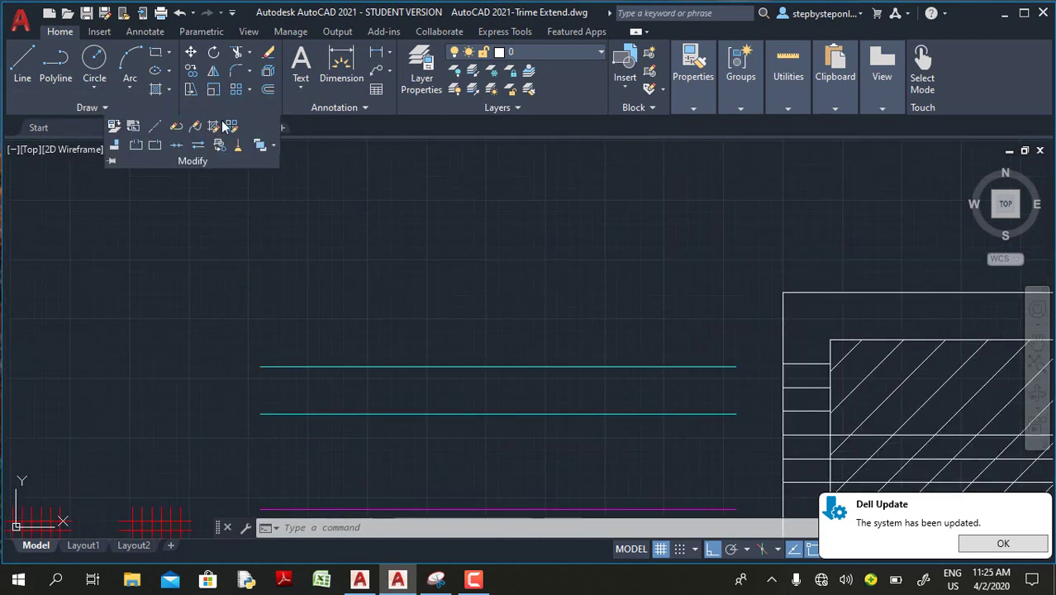
{"action": "left_click", "coordinate": [112, 162]}
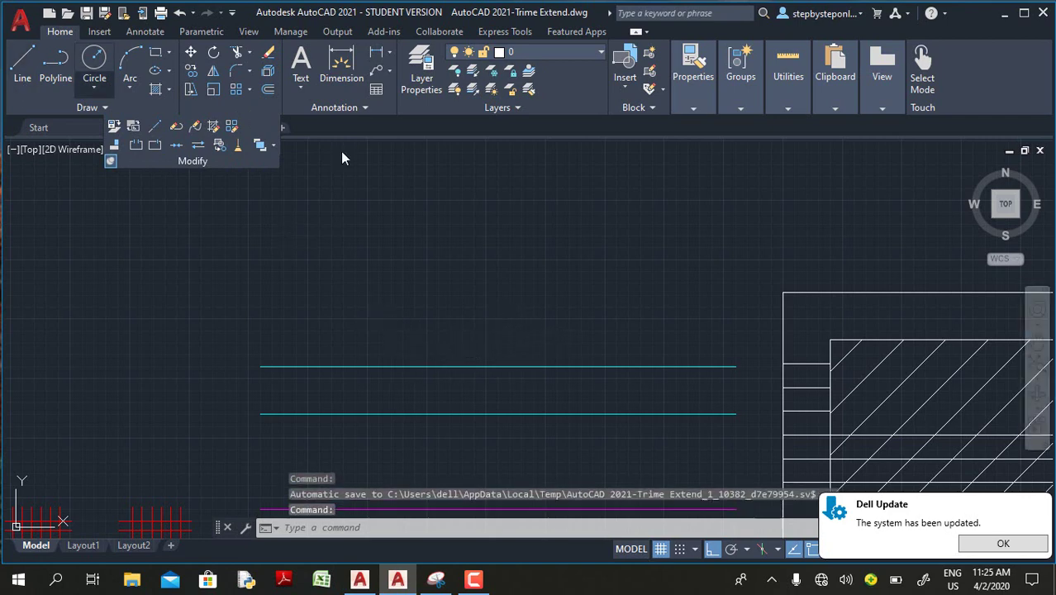
Step: Break a gap in the middle of the lower magenta line, dismissing the Dell Update notification and turning object snap off before the second point
{"action": "scroll", "coordinate": [489, 278], "scroll_direction": "down", "scroll_amount": 2}
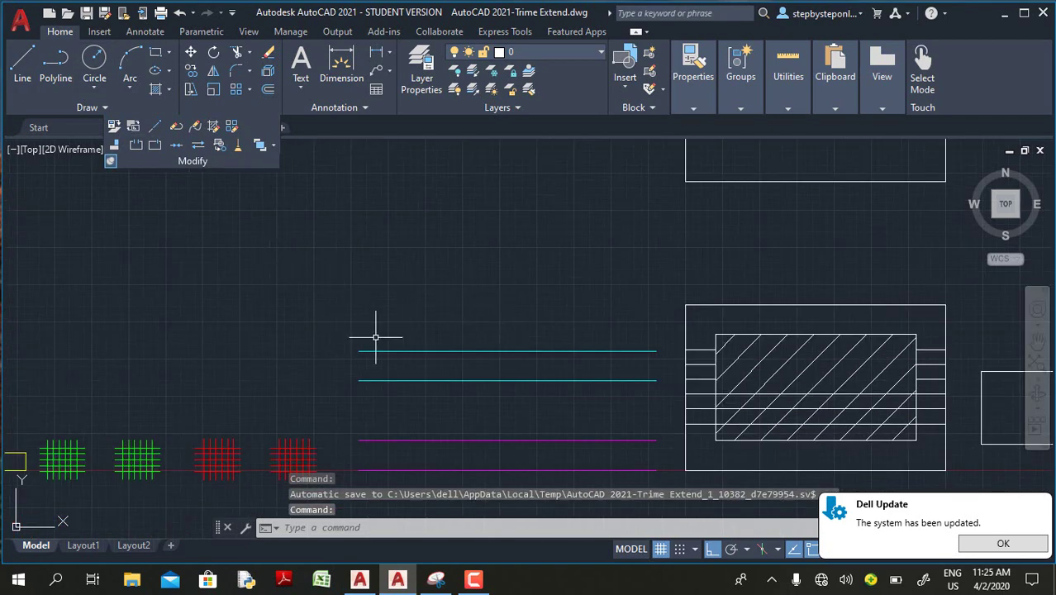
{"action": "scroll", "coordinate": [369, 307], "scroll_direction": "down", "scroll_amount": 2}
{"action": "scroll", "coordinate": [447, 420], "scroll_direction": "up", "scroll_amount": 2}
{"action": "scroll", "coordinate": [447, 420], "scroll_direction": "up", "scroll_amount": 2}
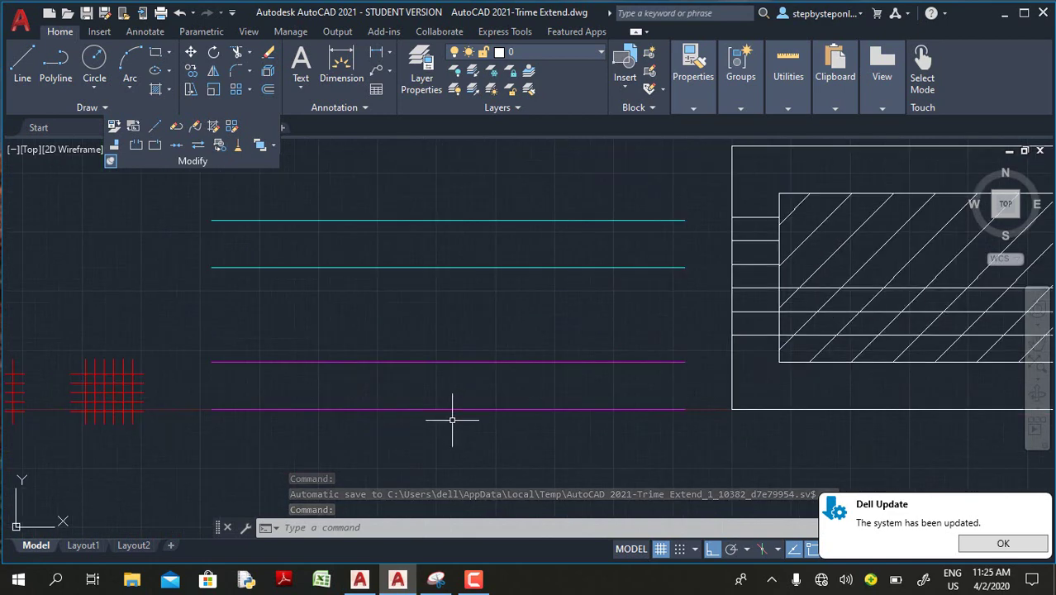
{"action": "left_click", "coordinate": [136, 146]}
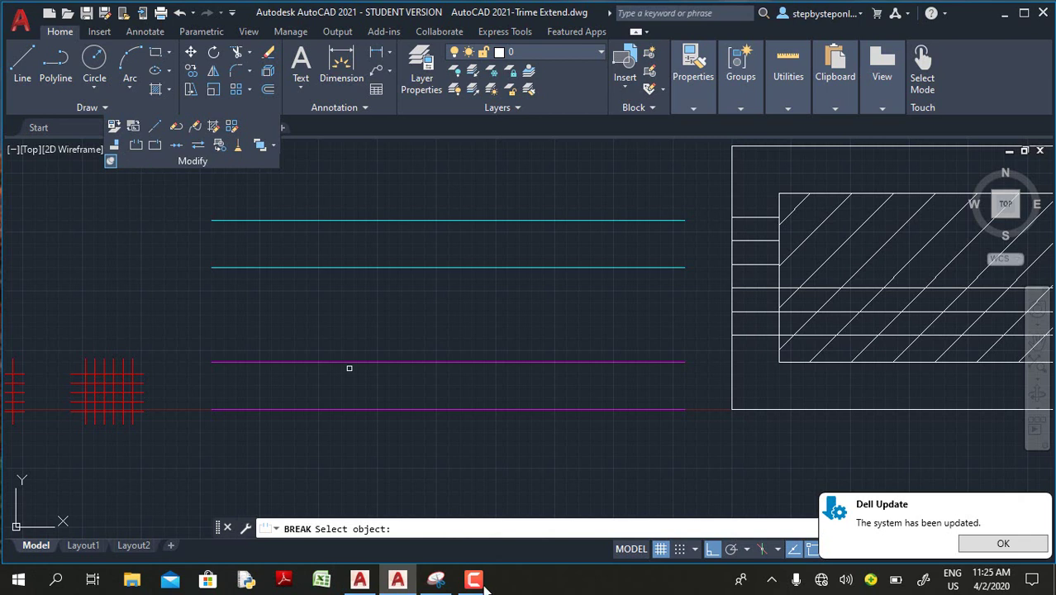
{"action": "left_click", "coordinate": [336, 408]}
{"action": "left_click", "coordinate": [591, 409]}
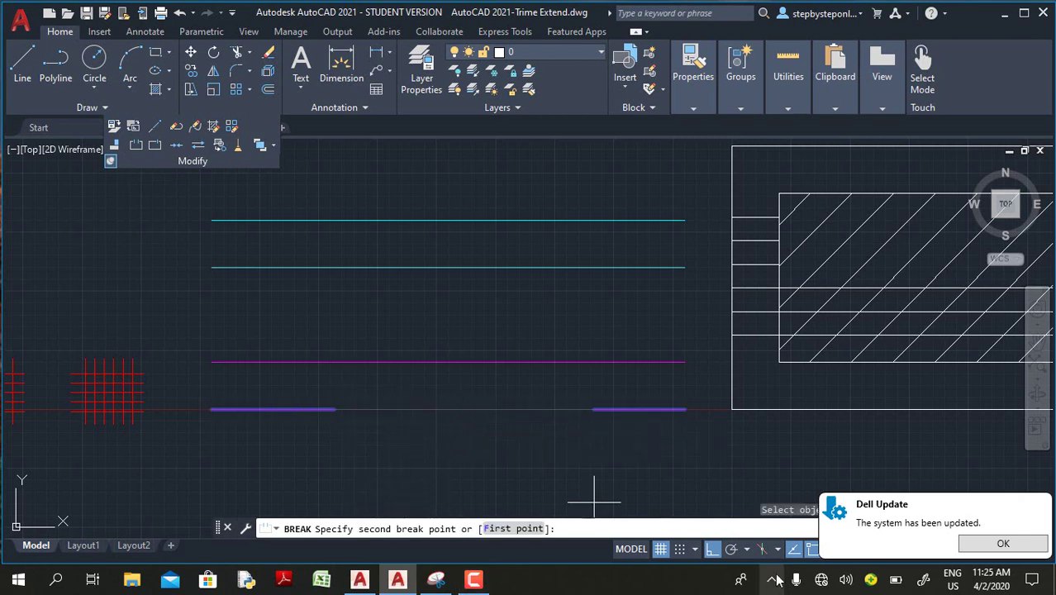
{"action": "left_click", "coordinate": [996, 543]}
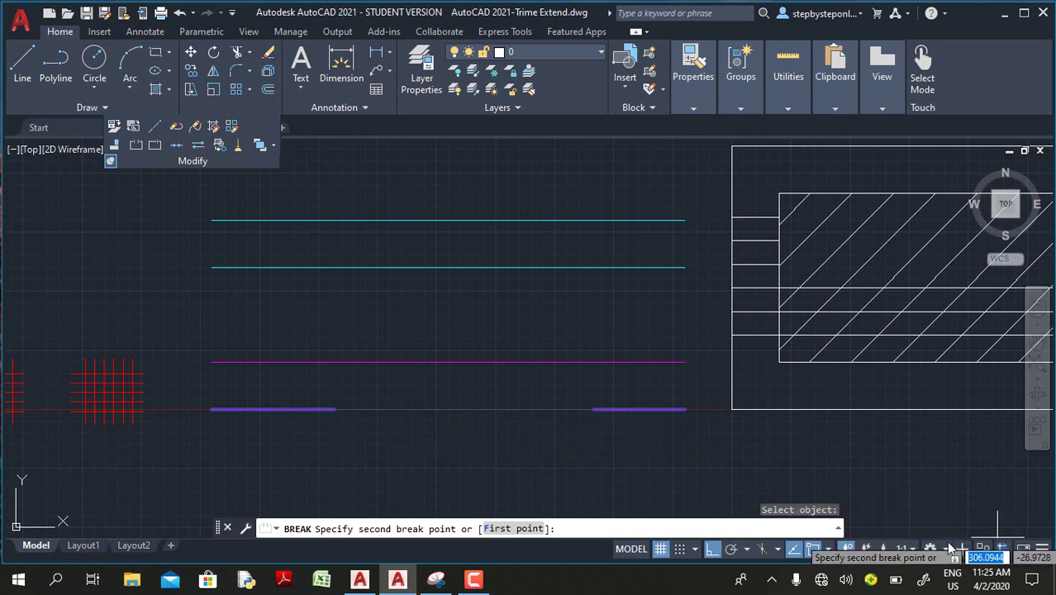
{"action": "left_click", "coordinate": [811, 549]}
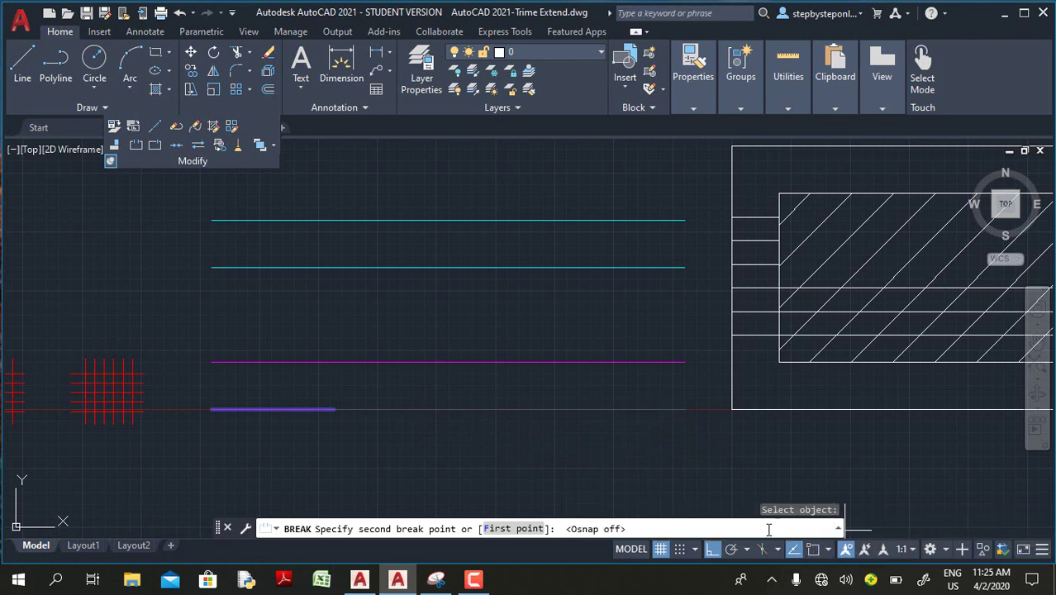
{"action": "left_click", "coordinate": [485, 408]}
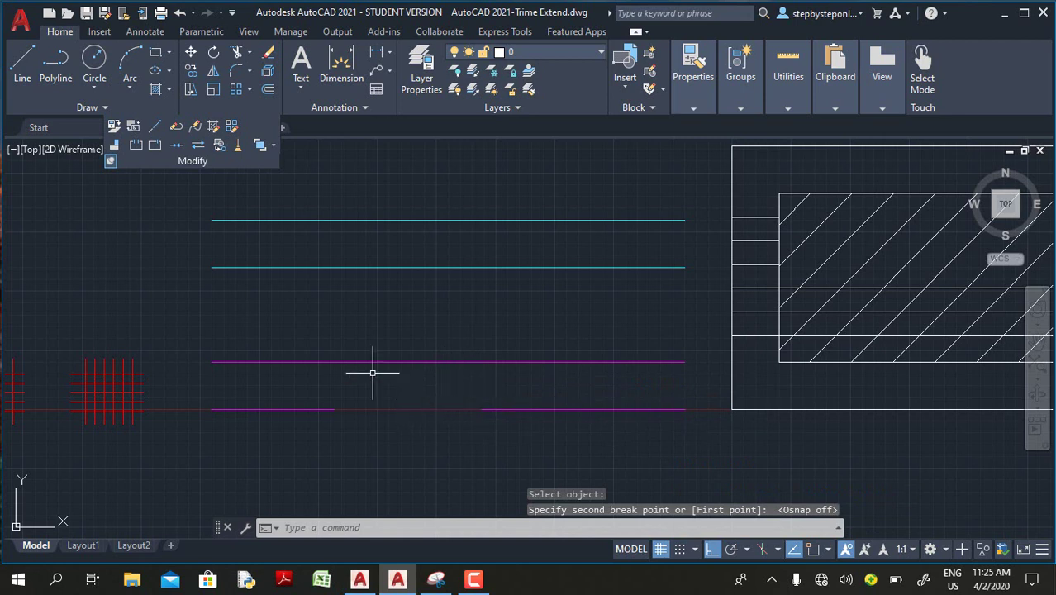
Step: Repeat Break to remove a middle section of the upper magenta line in the 2021 drawing
{"action": "key", "text": "Return"}
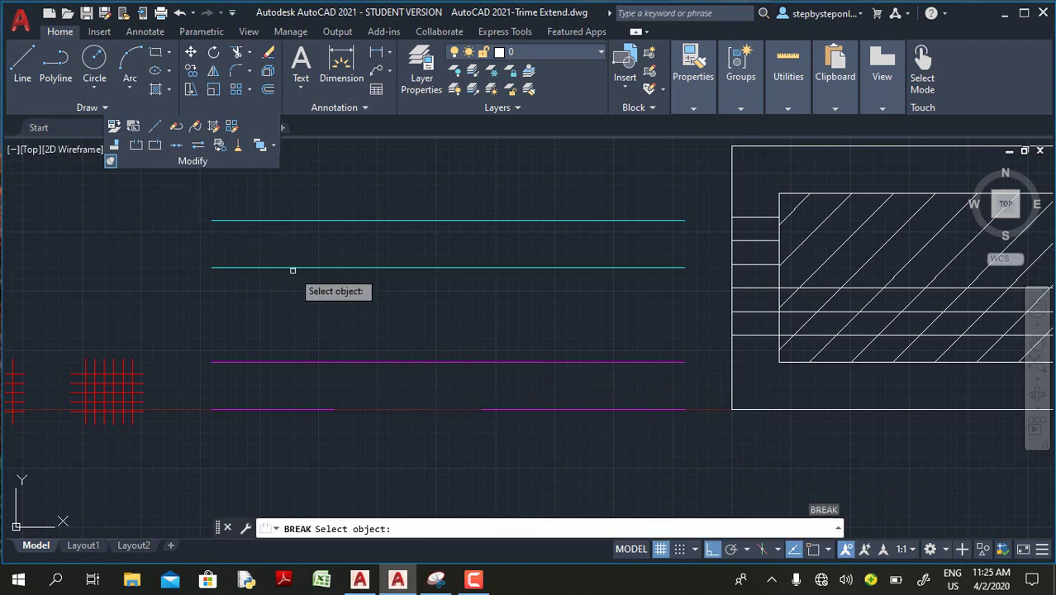
{"action": "left_click", "coordinate": [366, 361]}
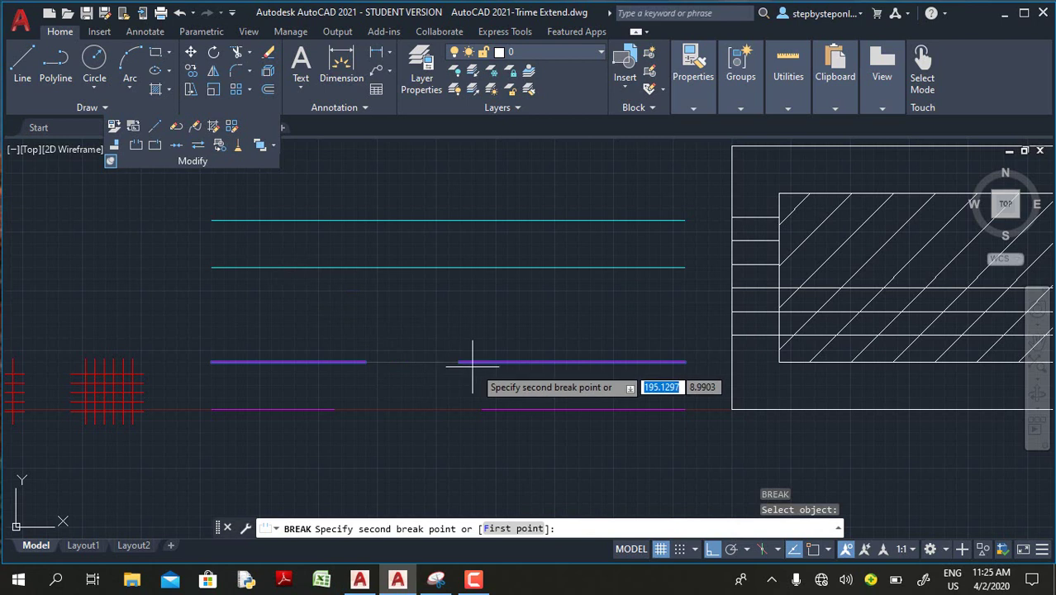
{"action": "left_click", "coordinate": [491, 363]}
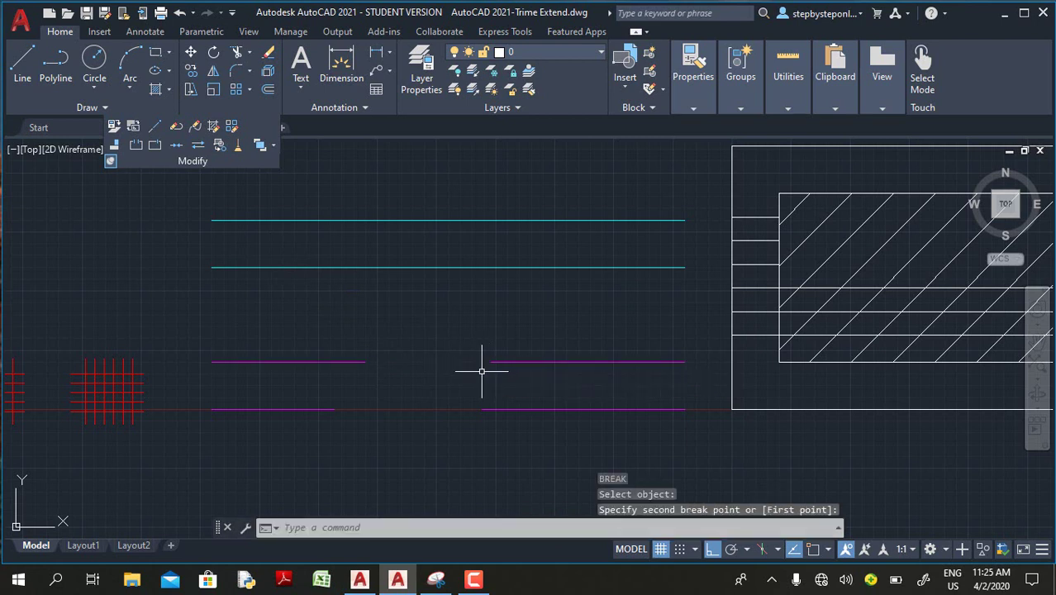
Step: Split the lower cyan line near its middle with Break at Point and select the right half to check the split
{"action": "left_click", "coordinate": [136, 144]}
{"action": "left_click", "coordinate": [348, 267]}
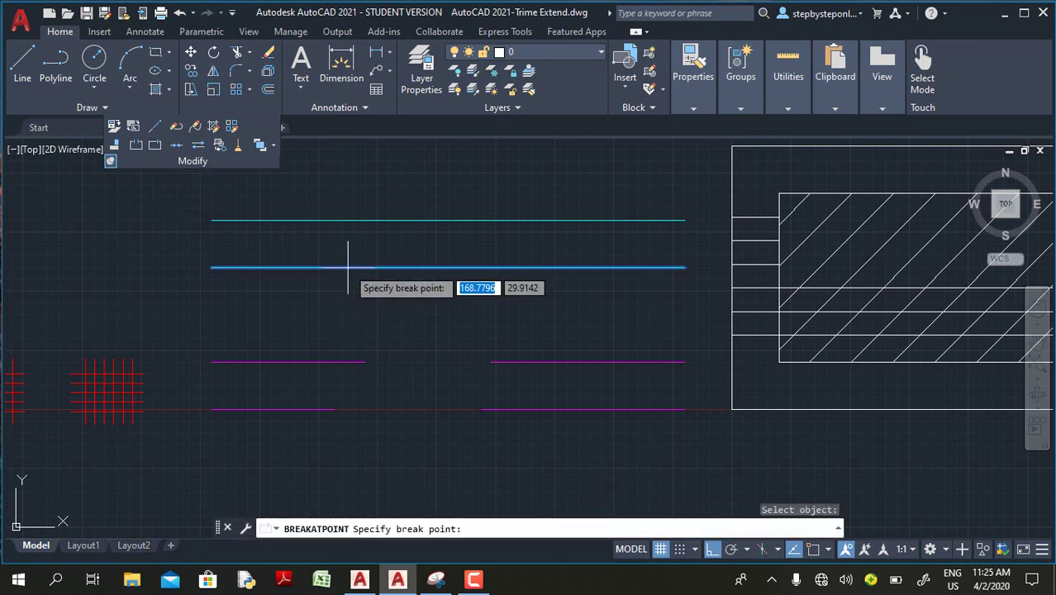
{"action": "left_click", "coordinate": [449, 266]}
{"action": "left_click", "coordinate": [463, 269]}
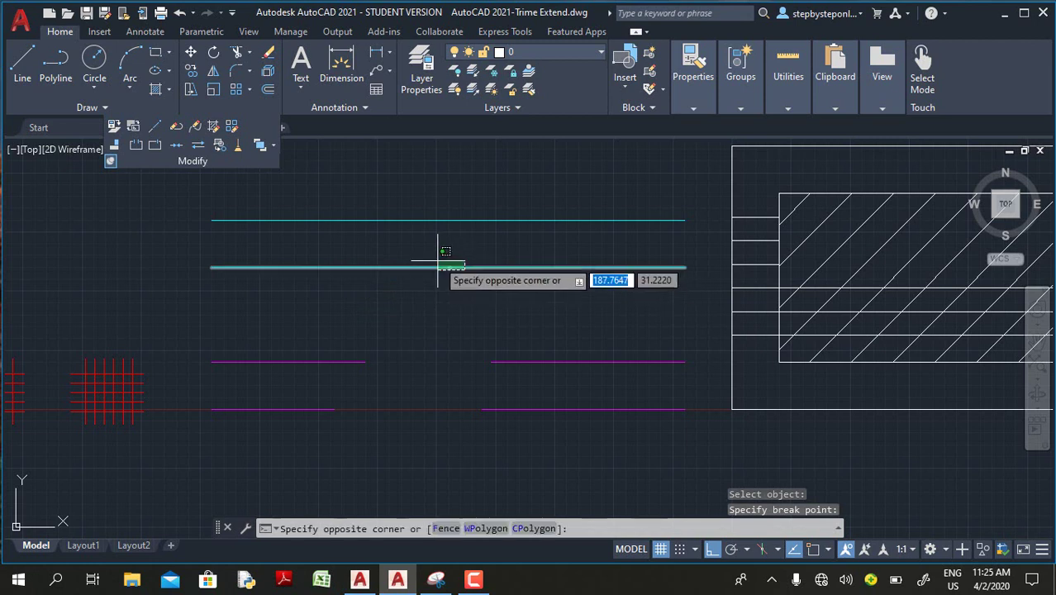
{"action": "left_click", "coordinate": [437, 267]}
{"action": "key", "text": "Escape"}
{"action": "left_click", "coordinate": [506, 279]}
{"action": "left_click", "coordinate": [504, 264]}
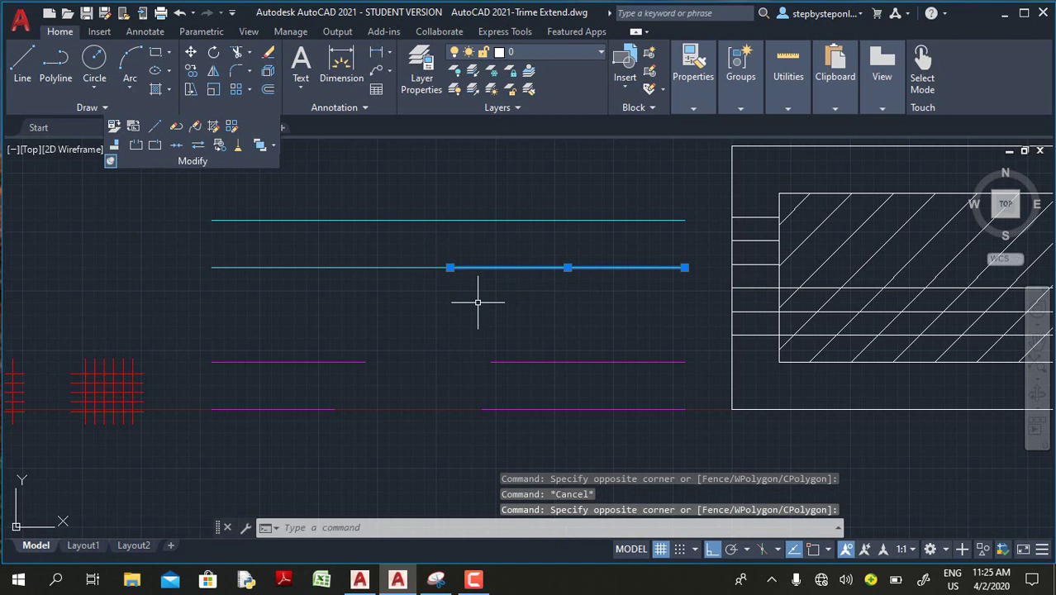
{"action": "key", "text": "Escape"}
Step: Repeat Break at Point near the middle of the upper cyan line and select its right half to check the split
{"action": "key", "text": "Return"}
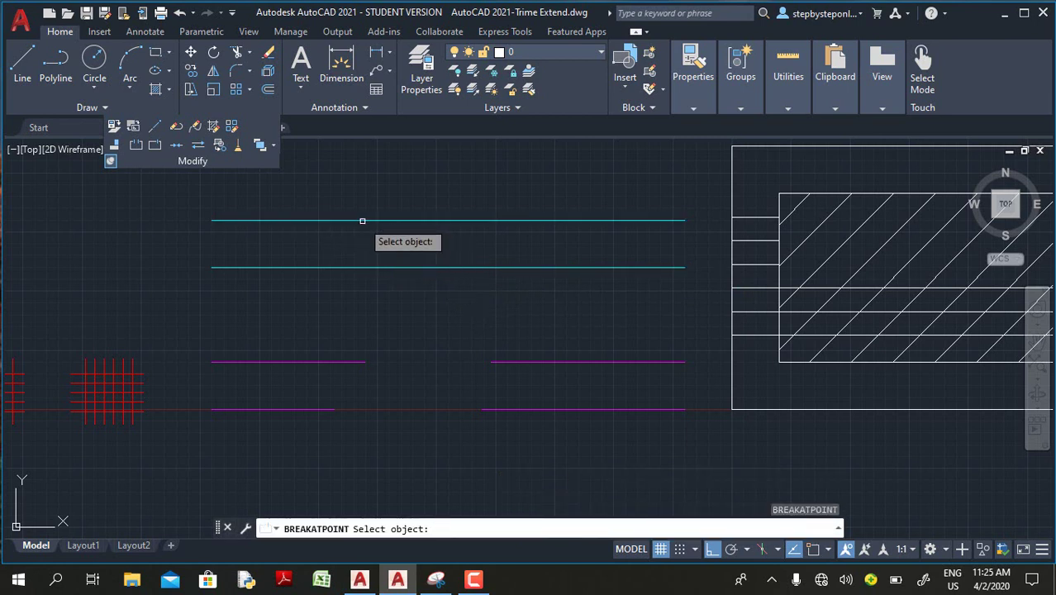
{"action": "left_click", "coordinate": [361, 221]}
{"action": "left_click", "coordinate": [462, 221]}
{"action": "left_click", "coordinate": [485, 240]}
{"action": "left_click", "coordinate": [493, 197]}
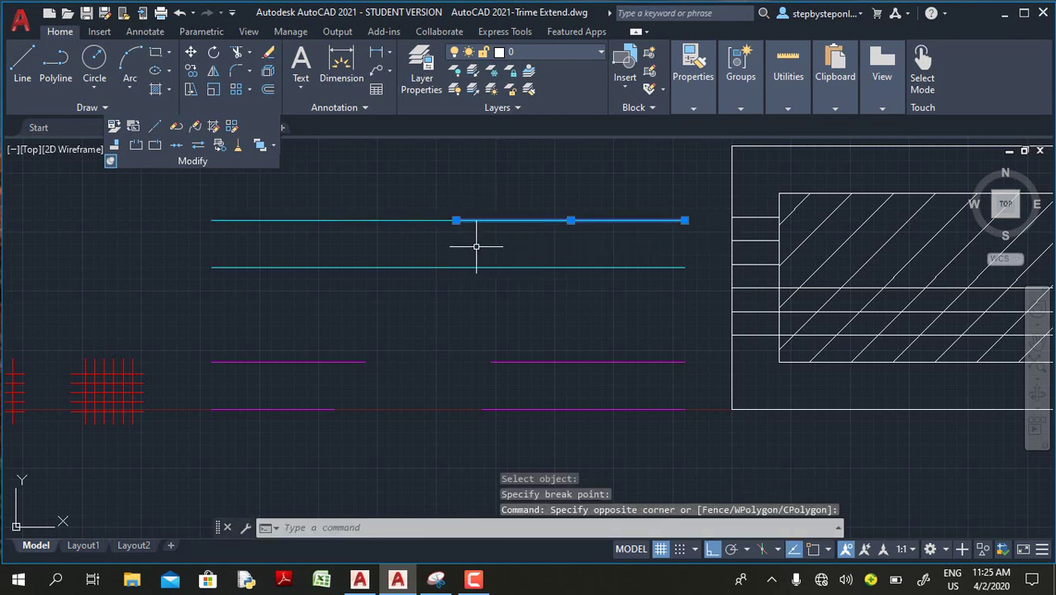
{"action": "key", "text": "Escape"}
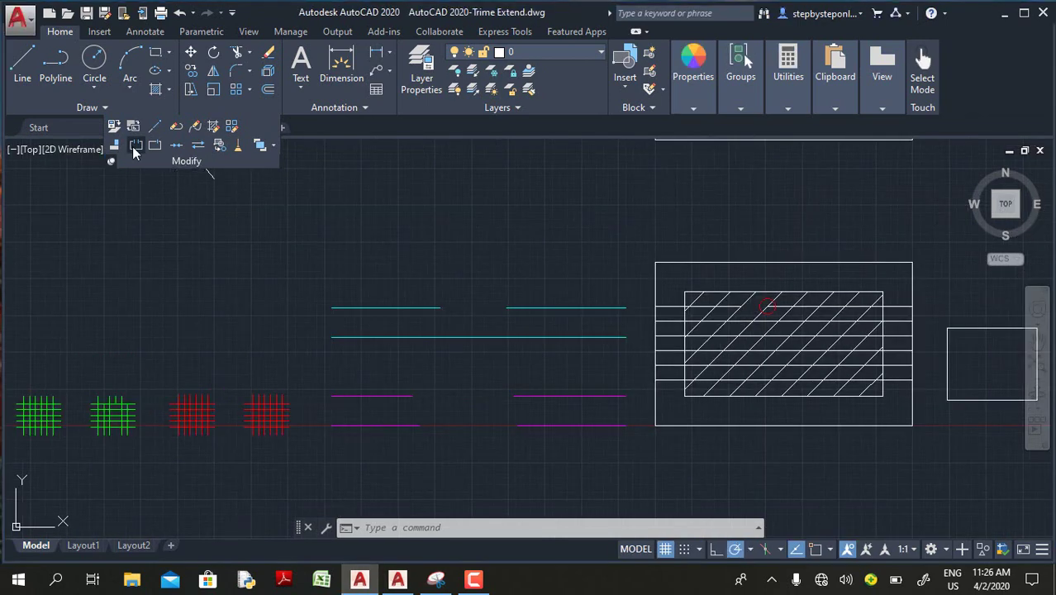
Step: In AutoCAD 2020, split the lower cyan line near its right end with Break at Point
{"action": "left_click", "coordinate": [136, 144]}
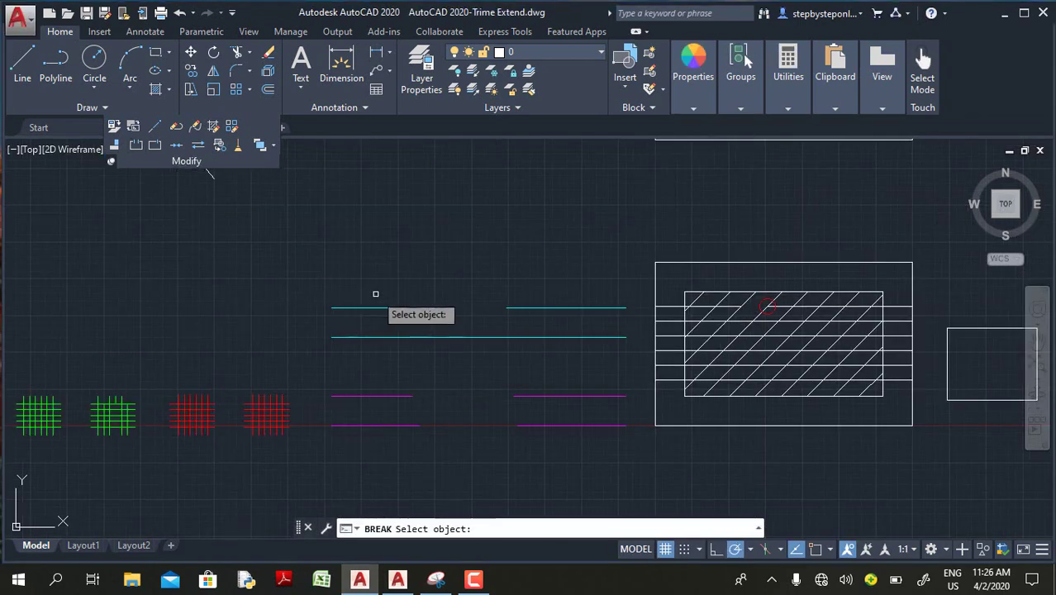
{"action": "left_click", "coordinate": [154, 145]}
{"action": "left_click", "coordinate": [542, 337]}
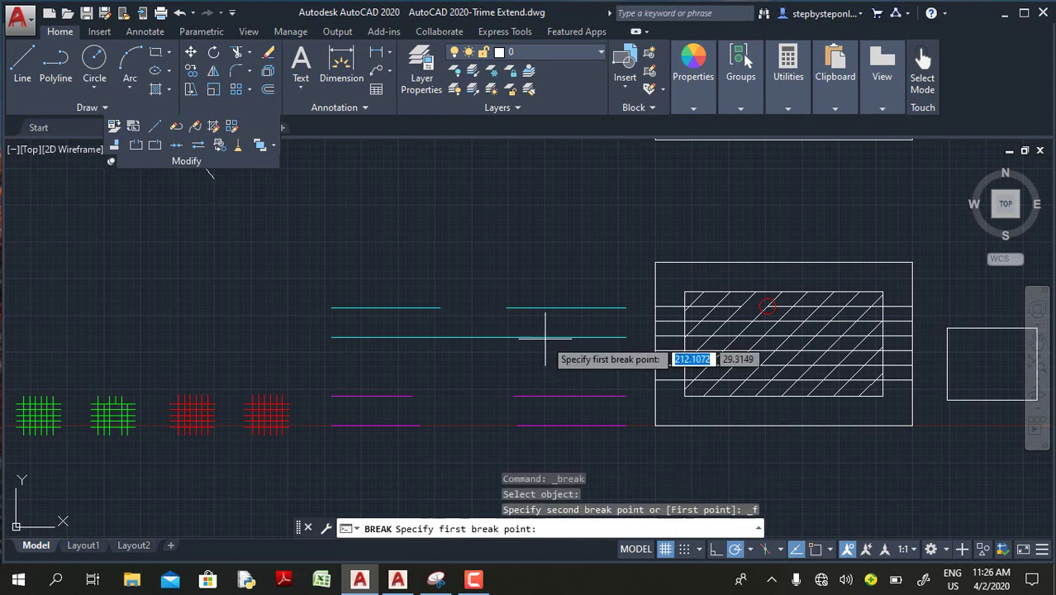
{"action": "left_click", "coordinate": [578, 341]}
Step: Repeat the break command on the lower cyan line to open a short gap right of its middle
{"action": "key", "text": "Return"}
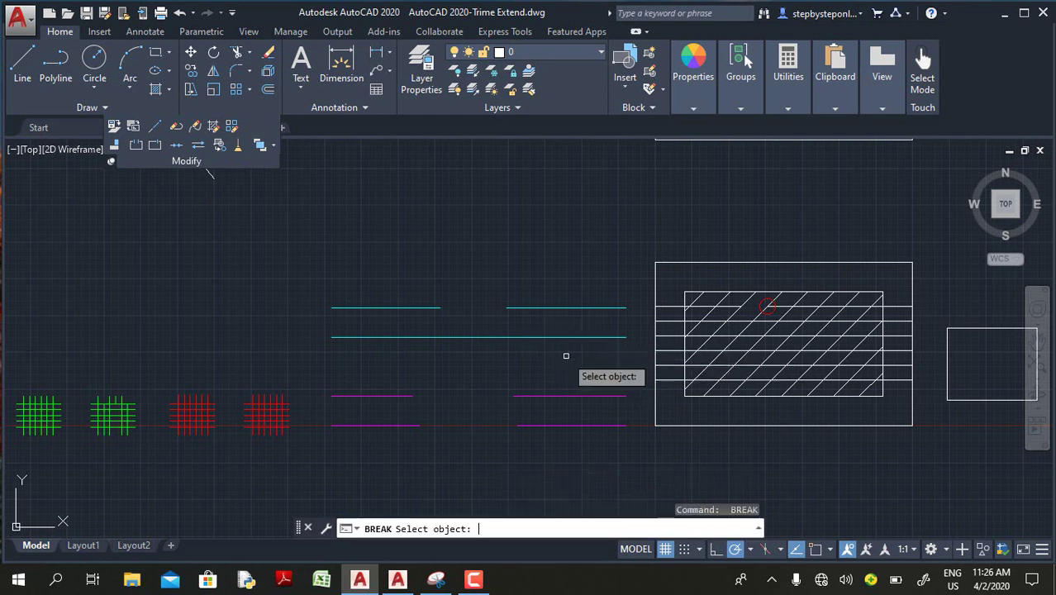
{"action": "left_click", "coordinate": [526, 336]}
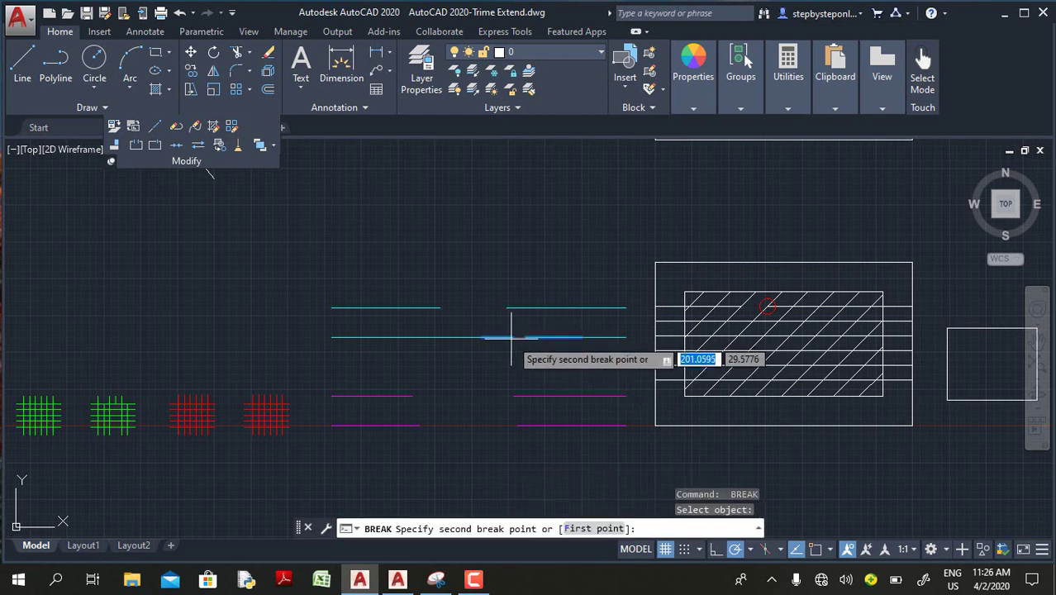
{"action": "left_click", "coordinate": [504, 342]}
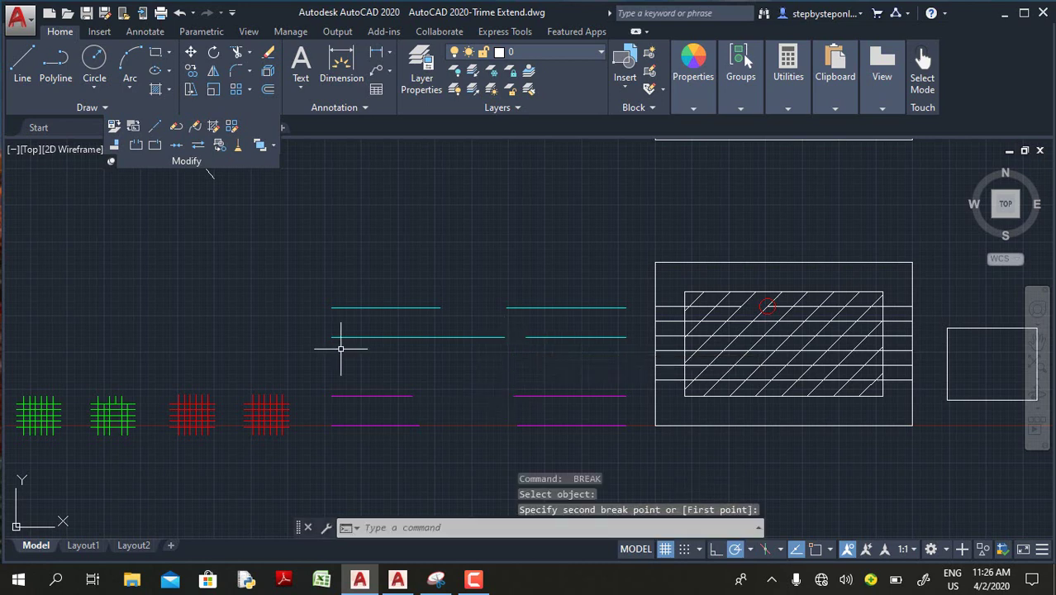
Step: Switch back to AutoCAD 2021 and start the Quick option of the Measure tool
{"action": "mouse_move", "coordinate": [352, 585]}
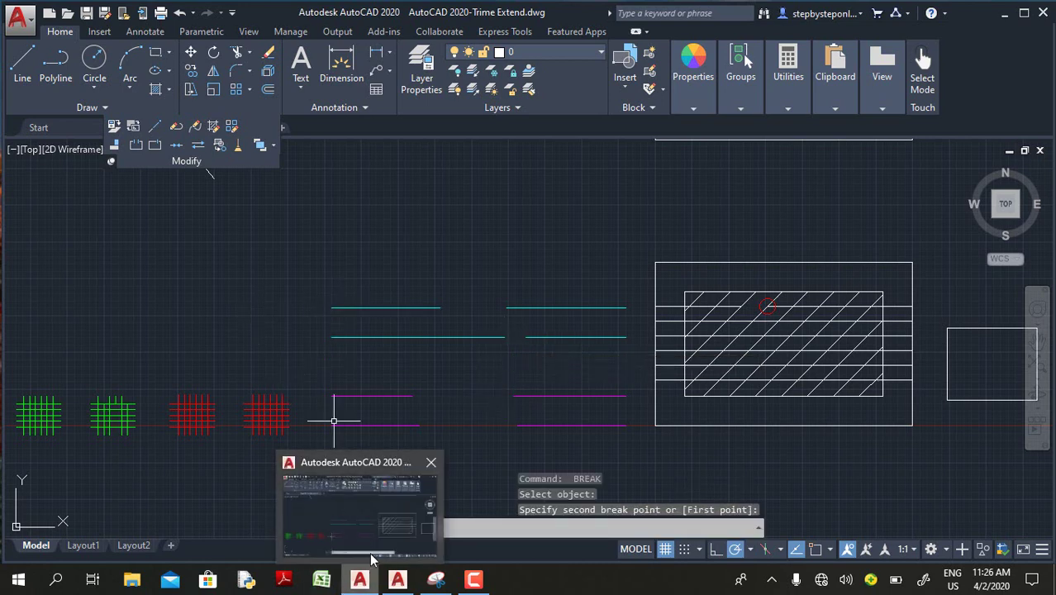
{"action": "left_click", "coordinate": [394, 583]}
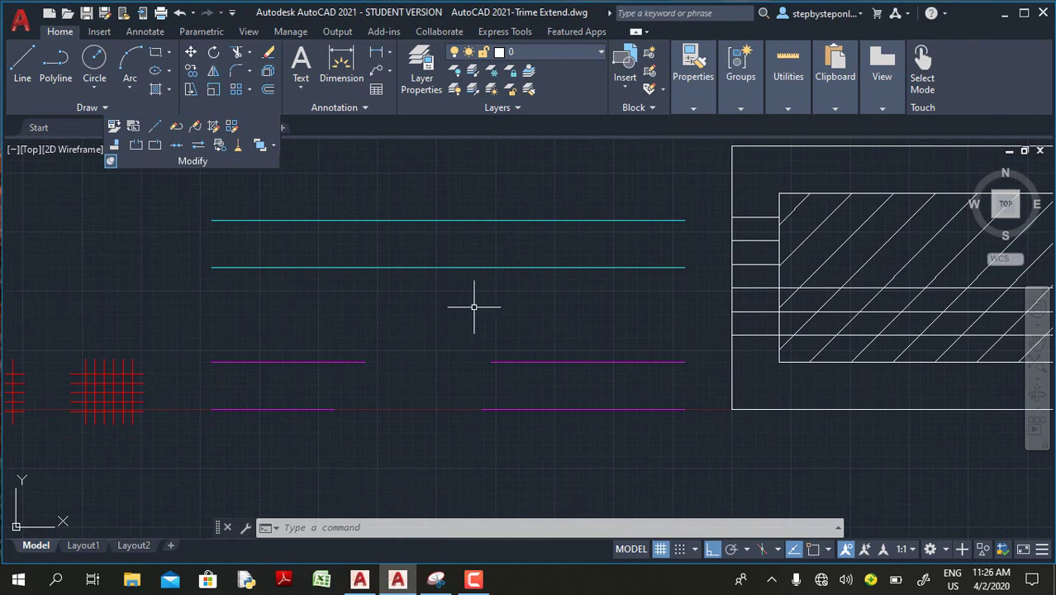
{"action": "scroll", "coordinate": [562, 319], "scroll_direction": "down", "scroll_amount": 4}
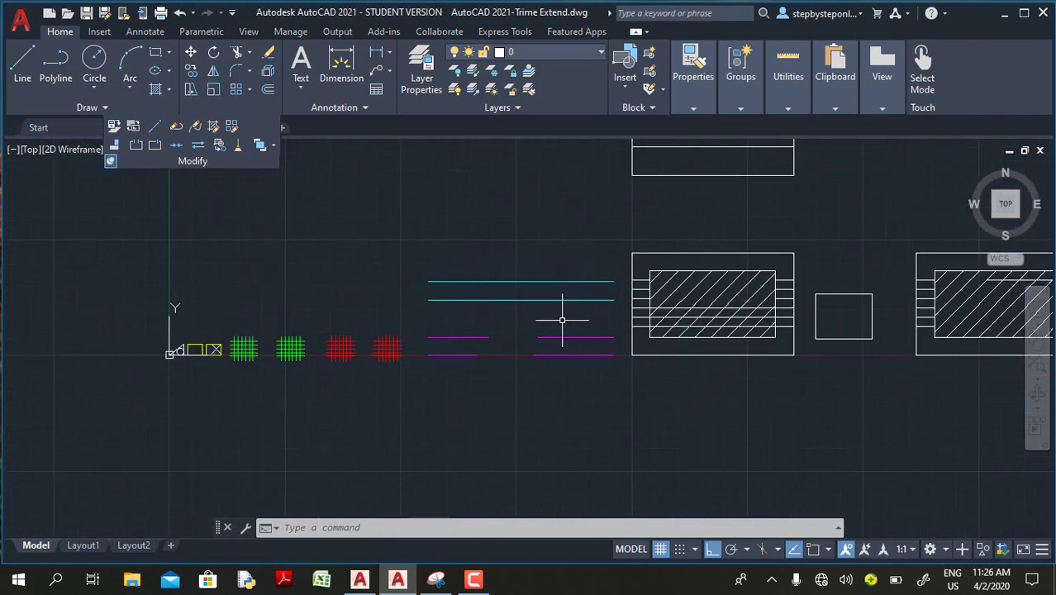
{"action": "scroll", "coordinate": [171, 381], "scroll_direction": "up", "scroll_amount": 3}
{"action": "scroll", "coordinate": [171, 382], "scroll_direction": "down", "scroll_amount": 3}
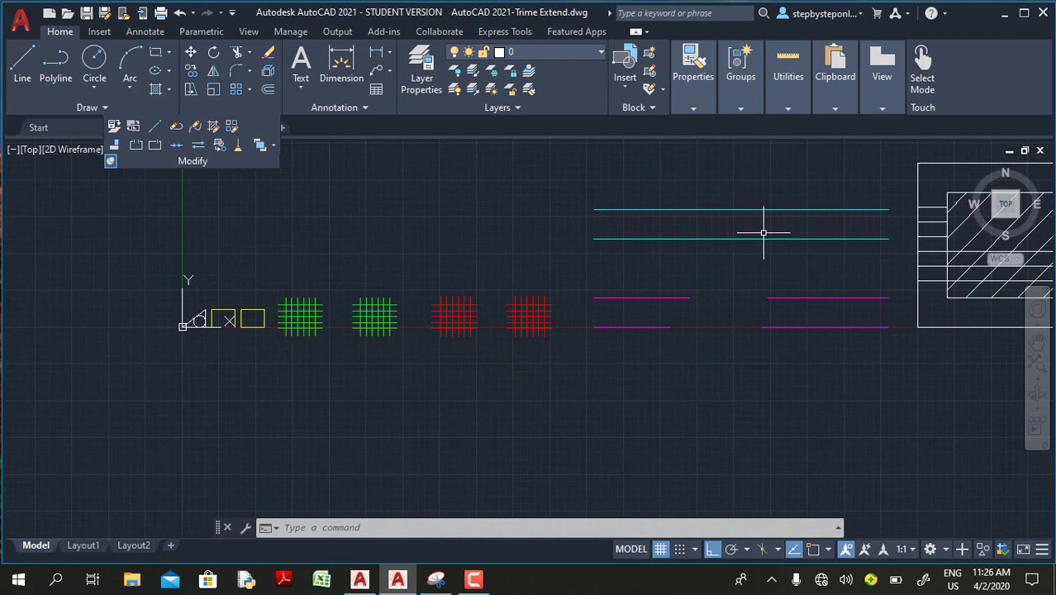
{"action": "left_click", "coordinate": [787, 110]}
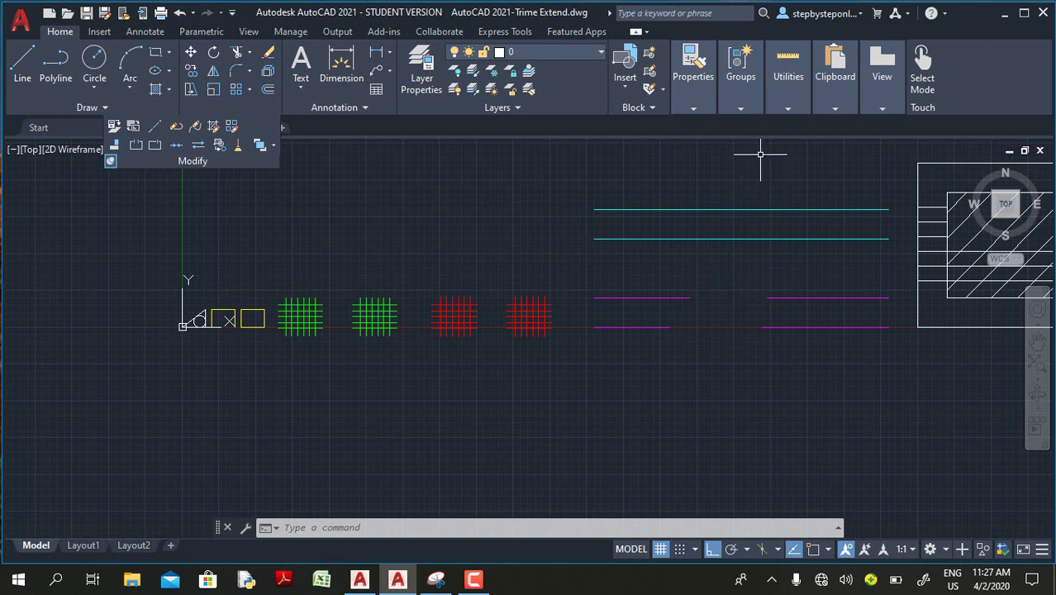
{"action": "left_click", "coordinate": [788, 109]}
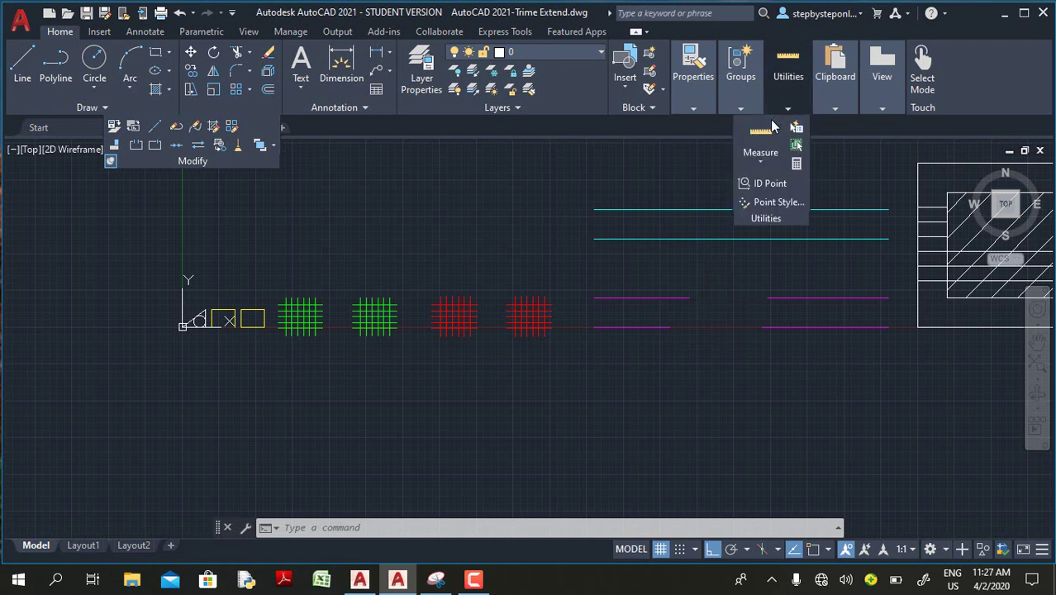
{"action": "left_click", "coordinate": [760, 160]}
{"action": "left_click", "coordinate": [756, 183]}
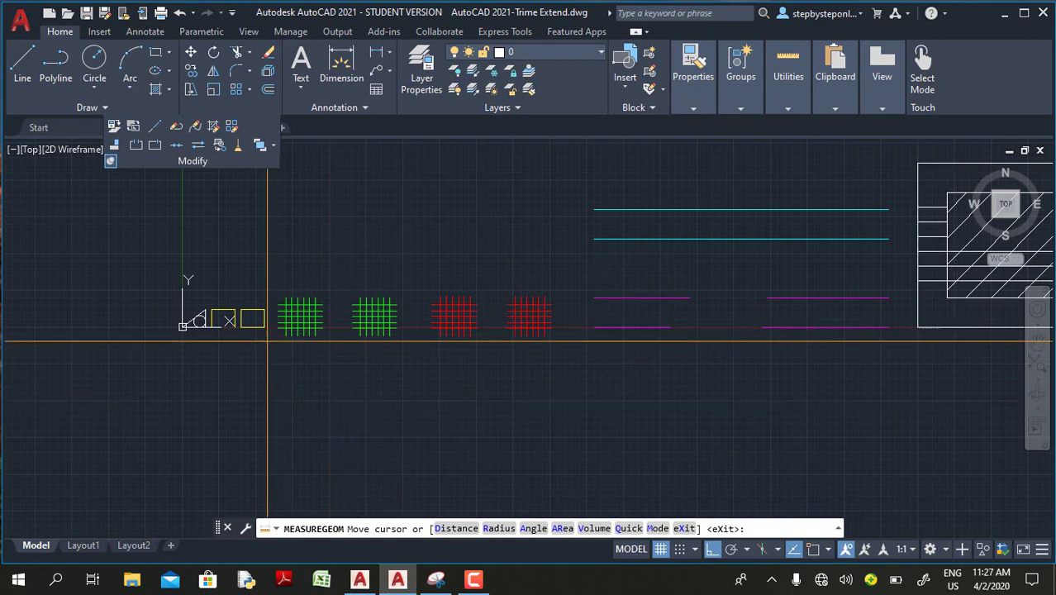
Step: Examine the quick measurements of the closed yellow rectangle's sides and the circle inside the triangle
{"action": "scroll", "coordinate": [164, 314], "scroll_direction": "up", "scroll_amount": 4}
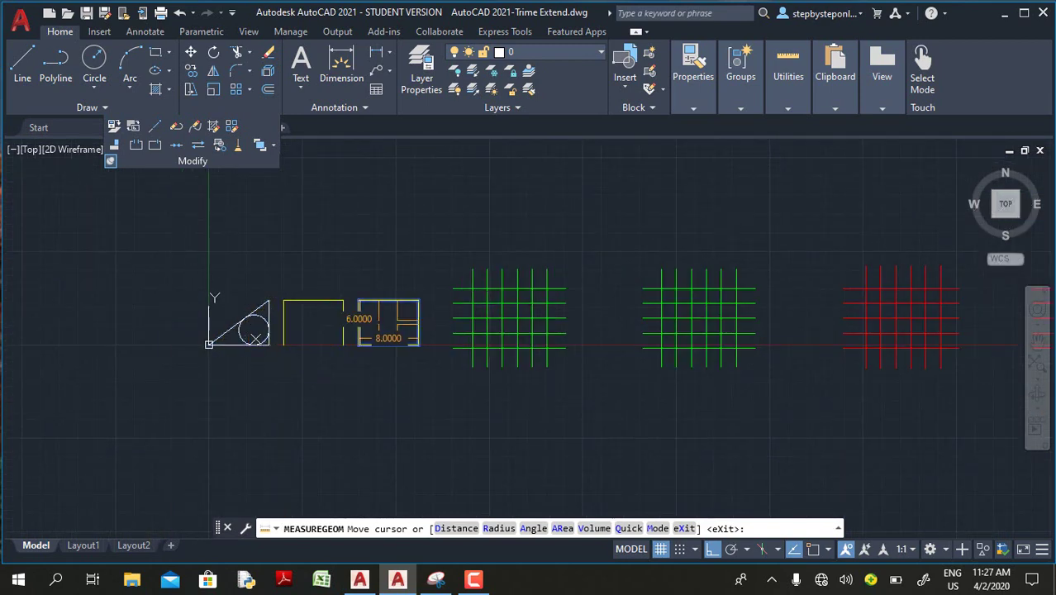
{"action": "scroll", "coordinate": [381, 321], "scroll_direction": "up", "scroll_amount": 5}
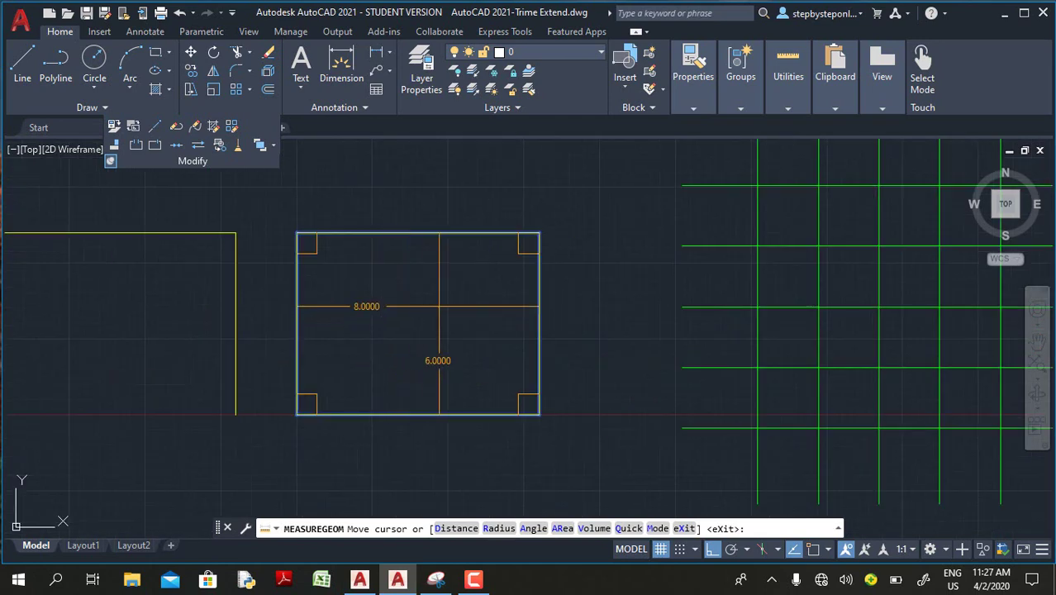
{"action": "scroll", "coordinate": [335, 310], "scroll_direction": "down", "scroll_amount": 4}
{"action": "scroll", "coordinate": [330, 322], "scroll_direction": "up", "scroll_amount": 4}
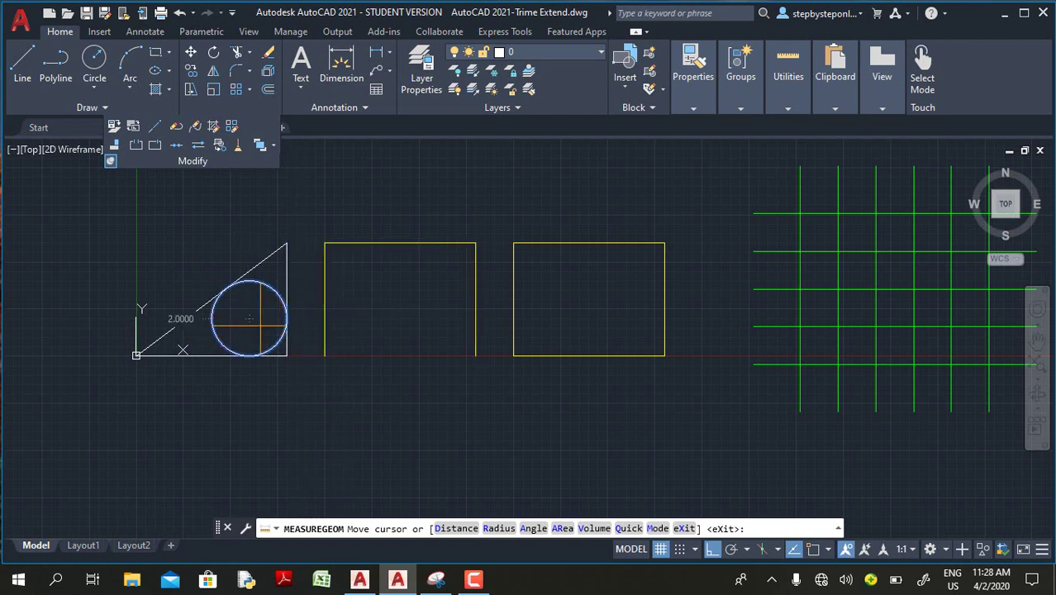
Step: Measure the circle's area and perimeter, then add the triangle's upper and lower-left corner regions to the total
{"action": "left_click", "coordinate": [250, 320]}
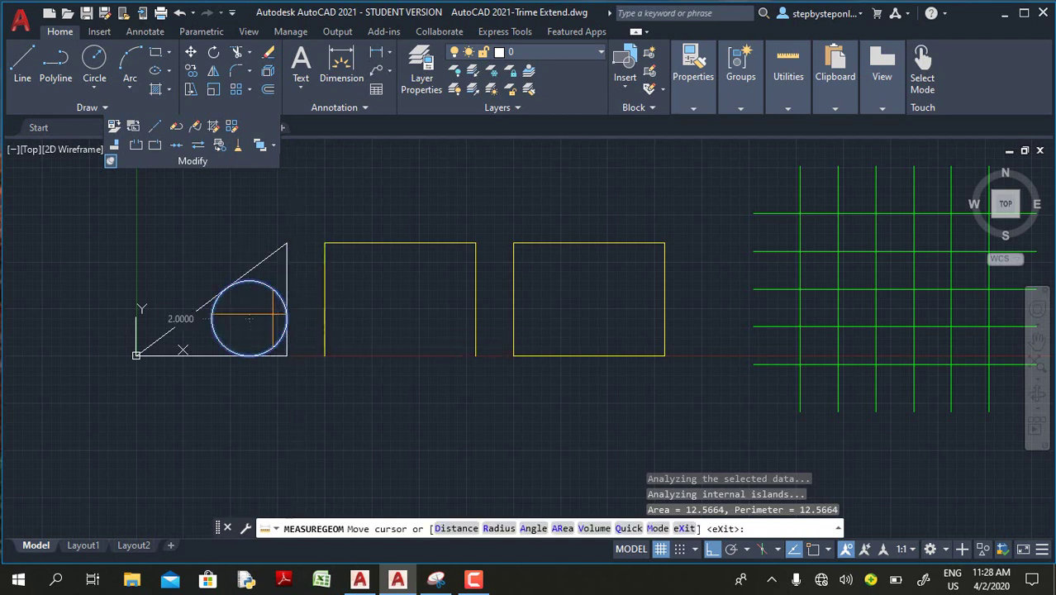
{"action": "left_click", "coordinate": [249, 318]}
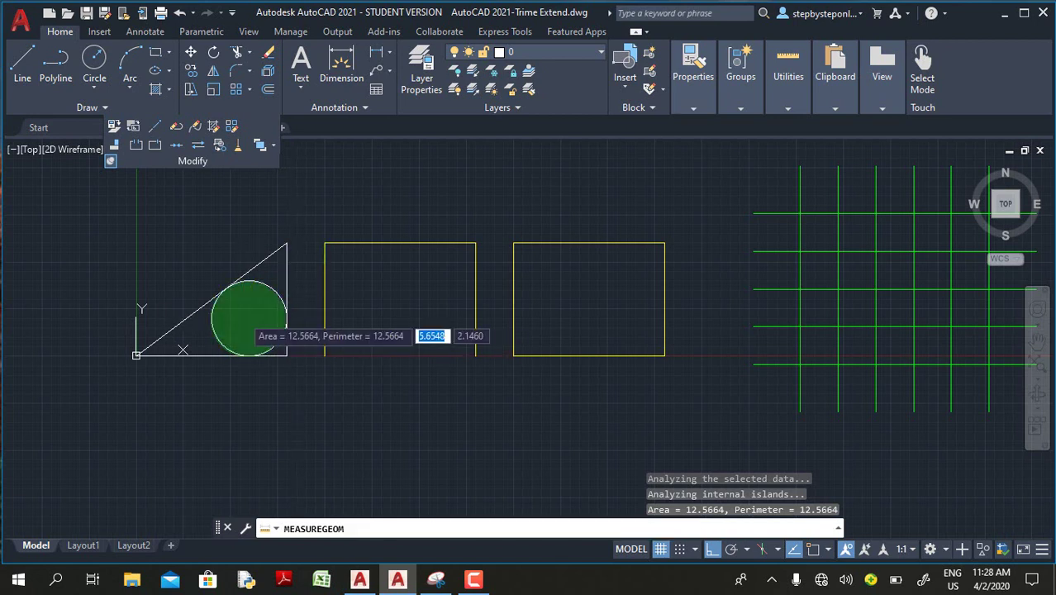
{"action": "left_click", "coordinate": [249, 318]}
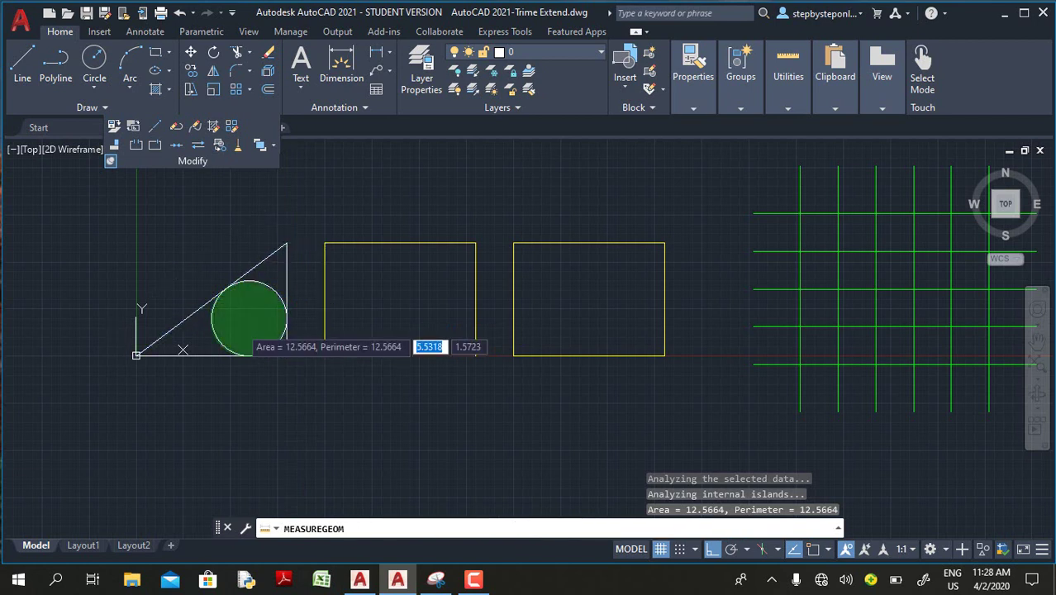
{"action": "left_click", "coordinate": [270, 269]}
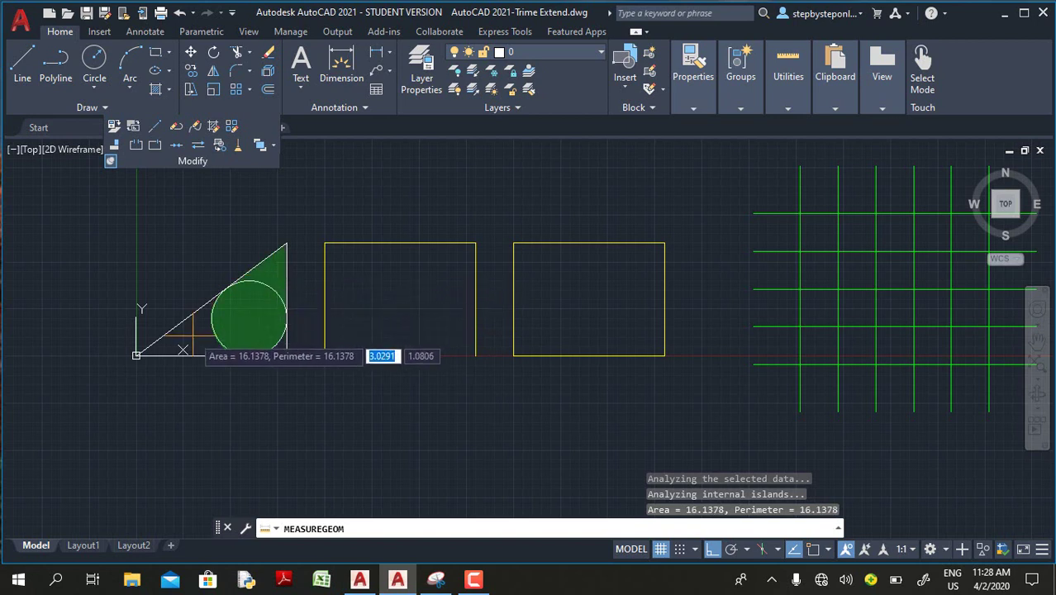
{"action": "left_click", "coordinate": [192, 336]}
{"action": "key", "text": "Return"}
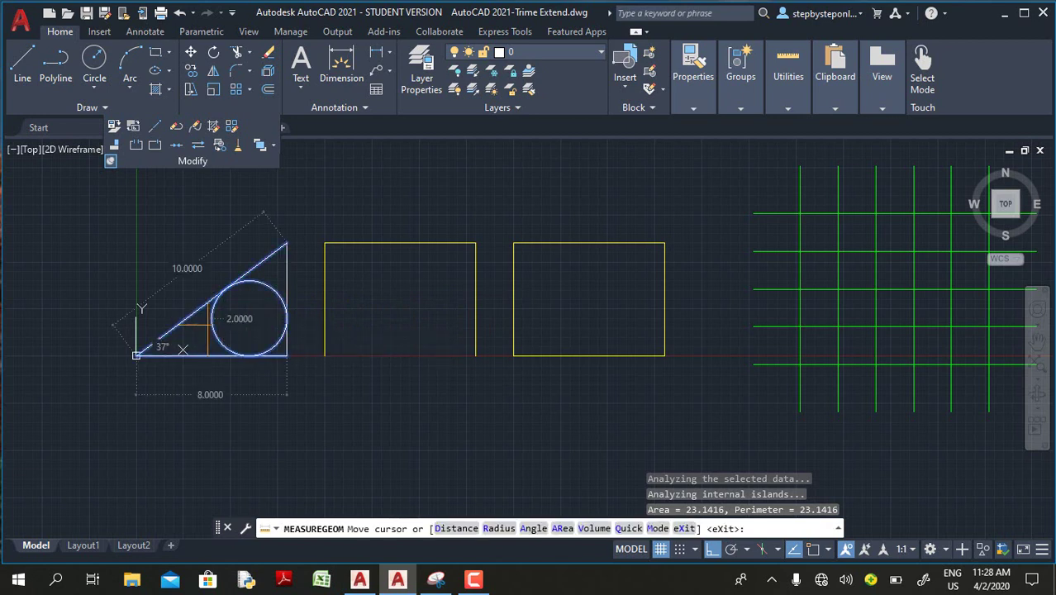
Step: Measure the combined area and perimeter of the circle, the triangle's upper and lower-left corner regions and the closed yellow rectangle
{"action": "left_click", "coordinate": [248, 322]}
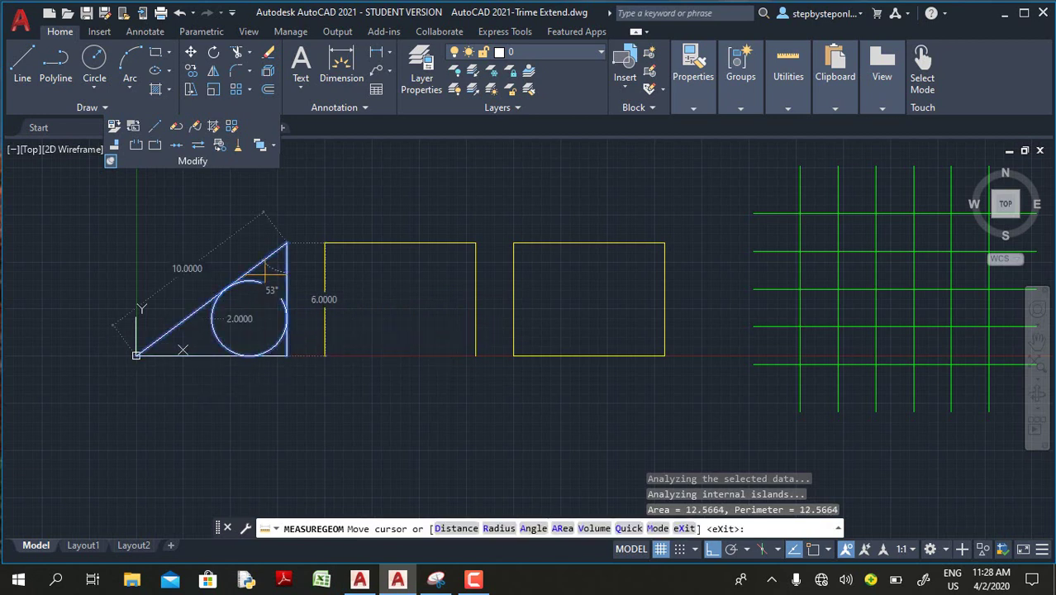
{"action": "left_click", "coordinate": [266, 266]}
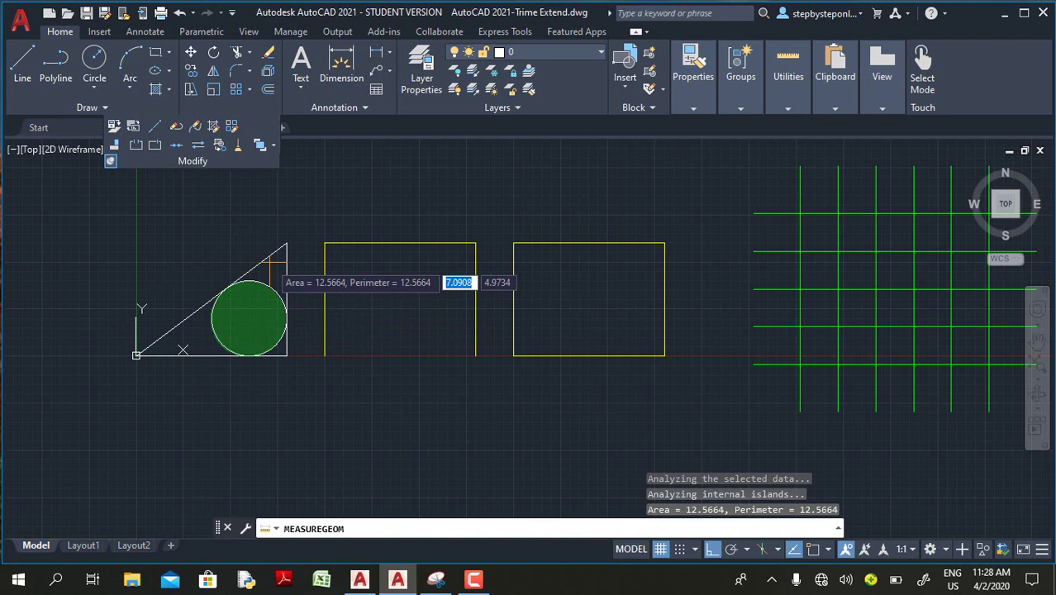
{"action": "left_click", "coordinate": [163, 329]}
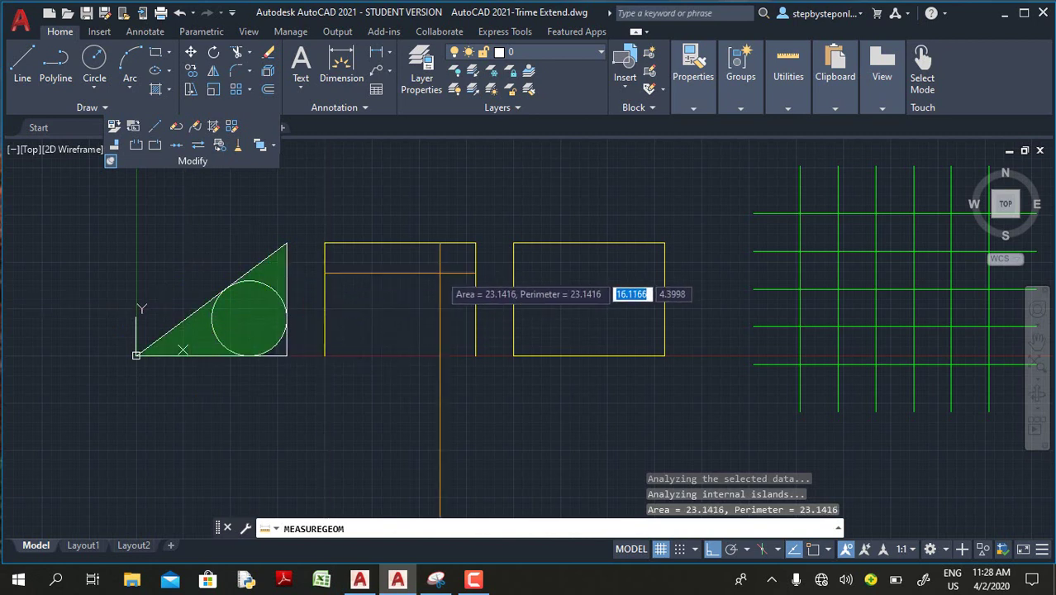
{"action": "left_click", "coordinate": [632, 308]}
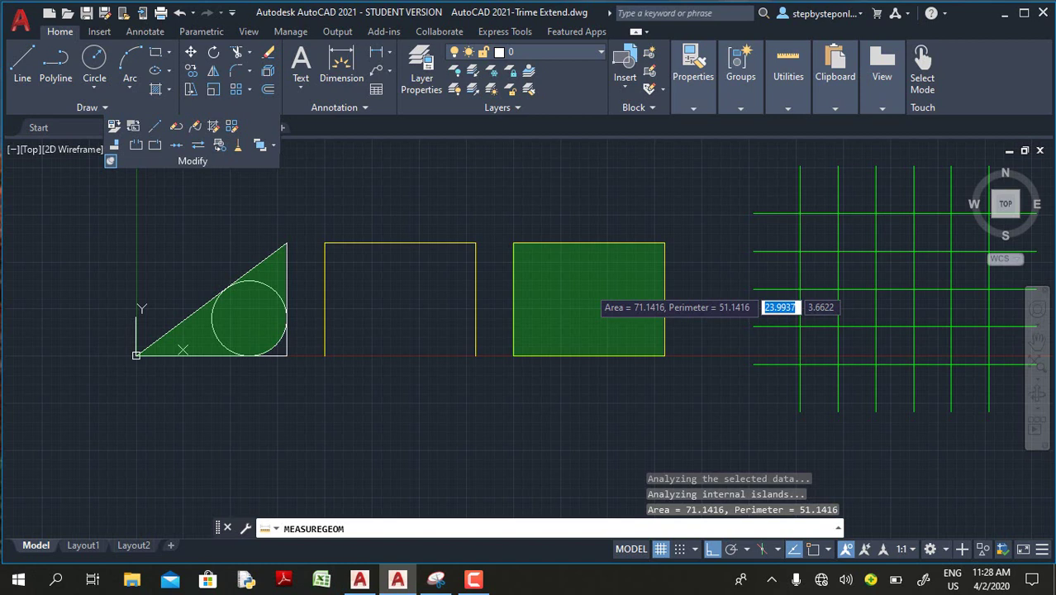
Step: Restart the area measurement from the circle and add the closed yellow rectangle and the triangle's lower-left corner region
{"action": "left_click", "coordinate": [249, 318]}
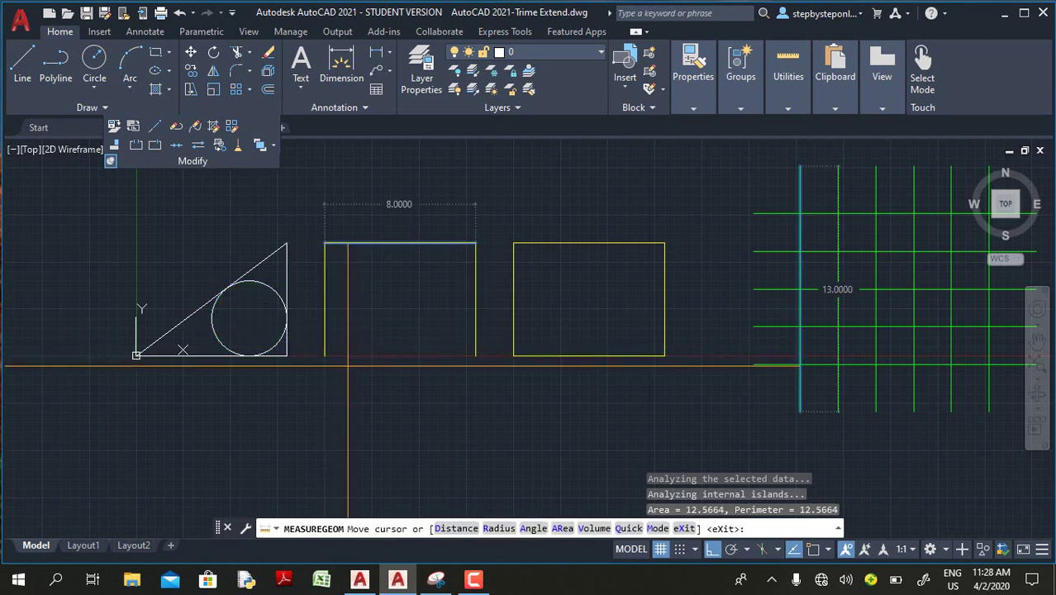
{"action": "left_click", "coordinate": [248, 314]}
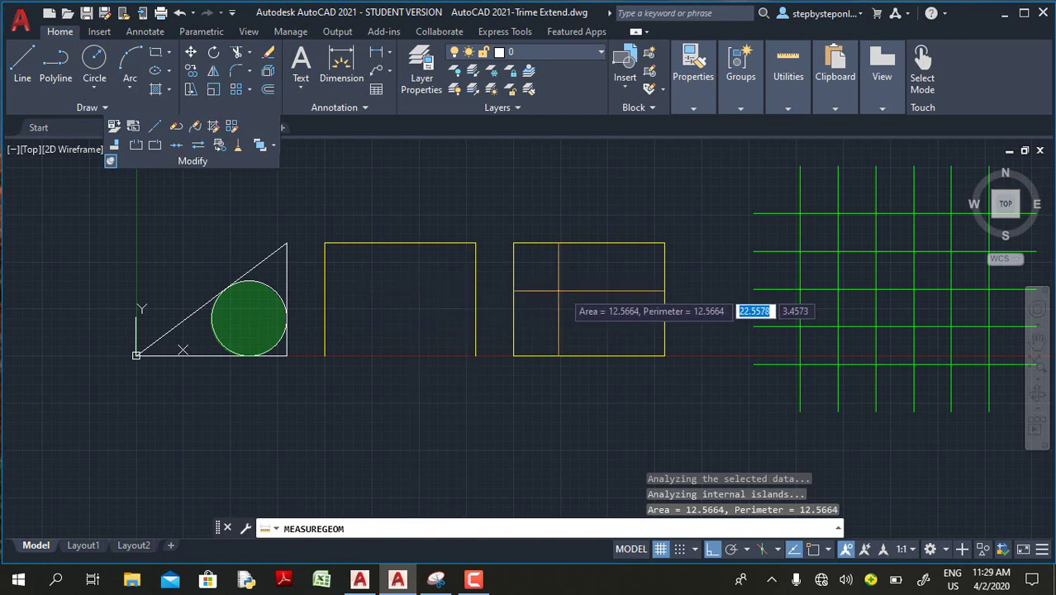
{"action": "left_click", "coordinate": [537, 290]}
{"action": "left_click", "coordinate": [198, 345]}
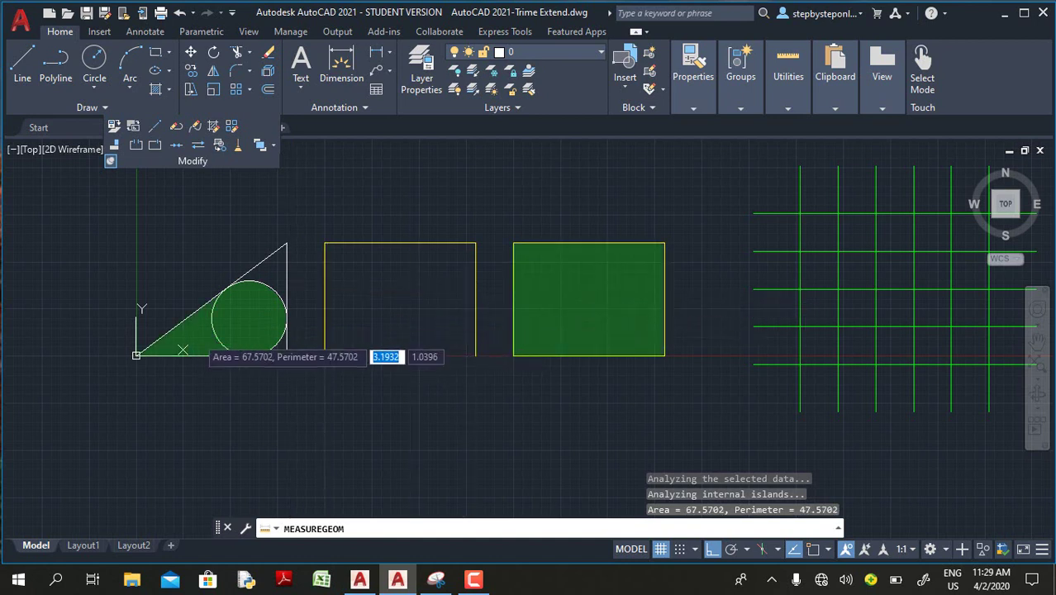
Step: Undo the last two regions added to the area measurement, the triangle's corner and the yellow rectangle
{"action": "type", "text": "u"}
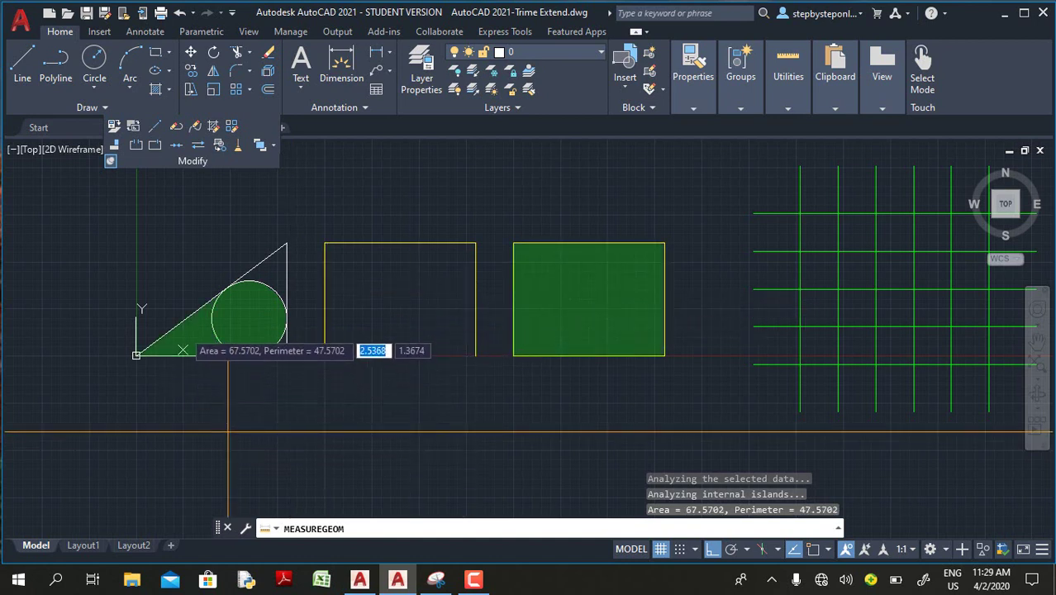
{"action": "key", "text": "Return"}
{"action": "type", "text": "u"}
{"action": "key", "text": "Return"}
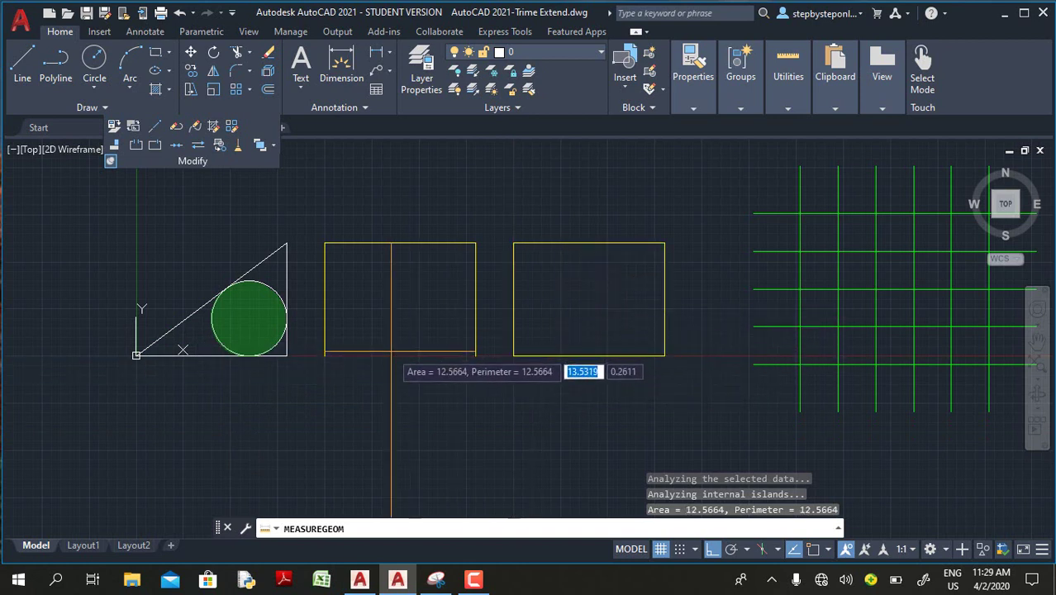
Step: Measure the area and perimeter of the circle inside the triangle again, then end the measurement
{"action": "key", "text": "Return"}
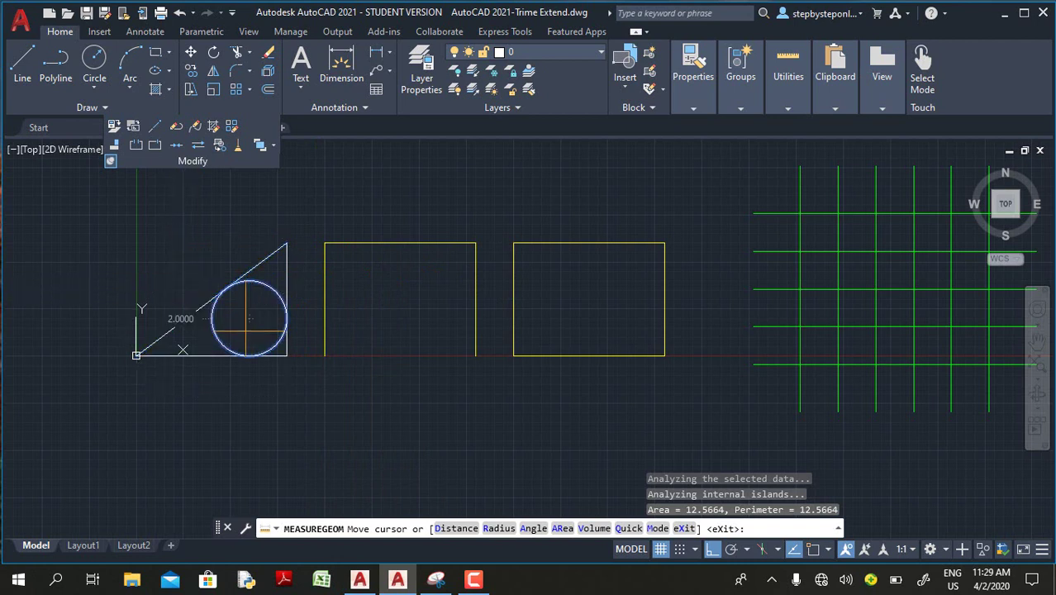
{"action": "left_click", "coordinate": [251, 339]}
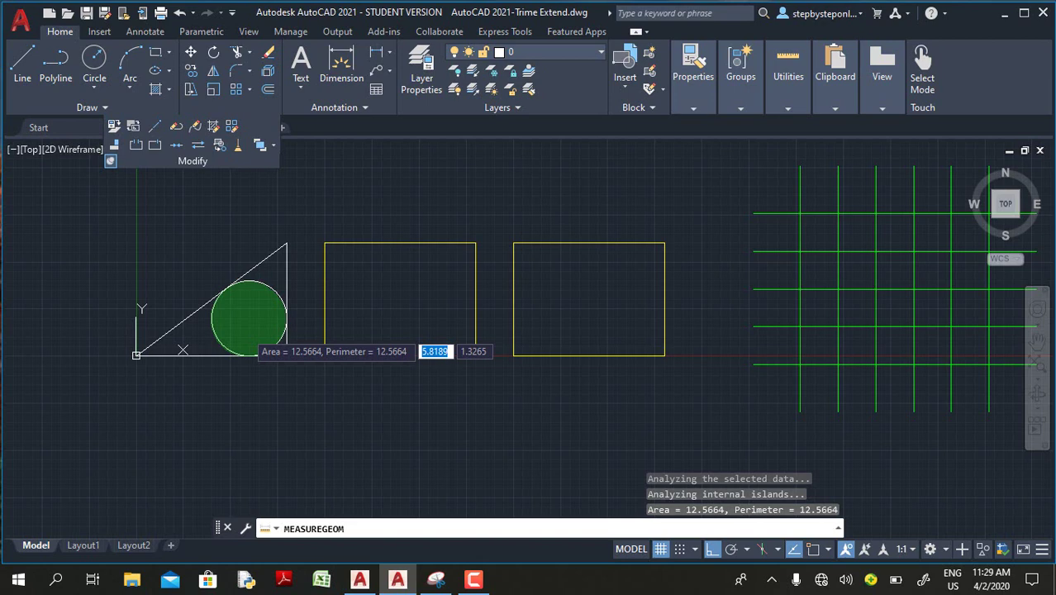
{"action": "key", "text": "Escape"}
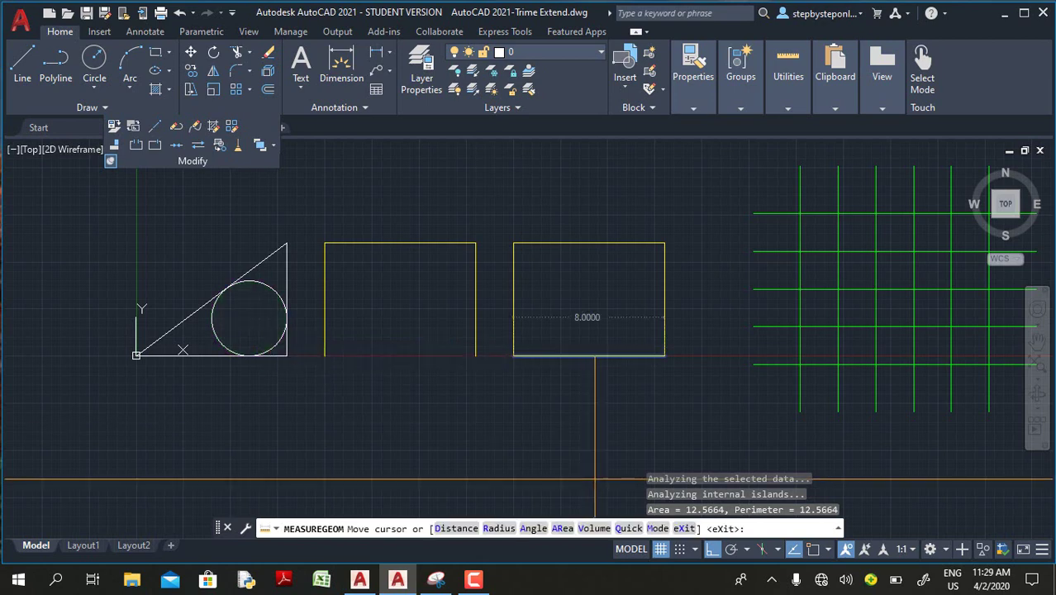
{"action": "scroll", "coordinate": [596, 477], "scroll_direction": "down", "scroll_amount": 2}
{"action": "key", "text": "Escape"}
{"action": "scroll", "coordinate": [379, 364], "scroll_direction": "up", "scroll_amount": 3}
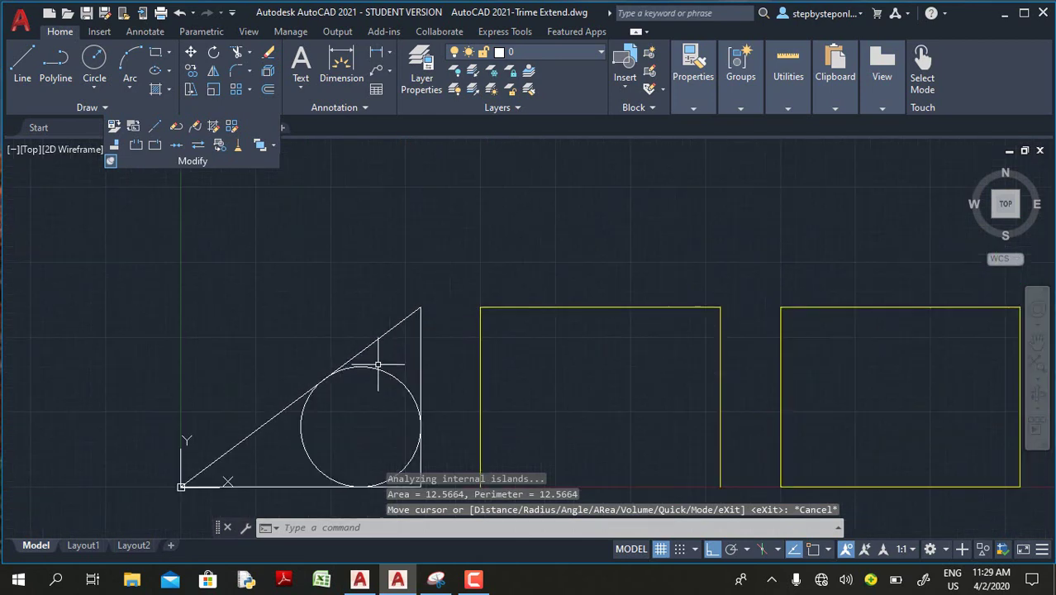
{"action": "scroll", "coordinate": [599, 413], "scroll_direction": "down", "scroll_amount": 2}
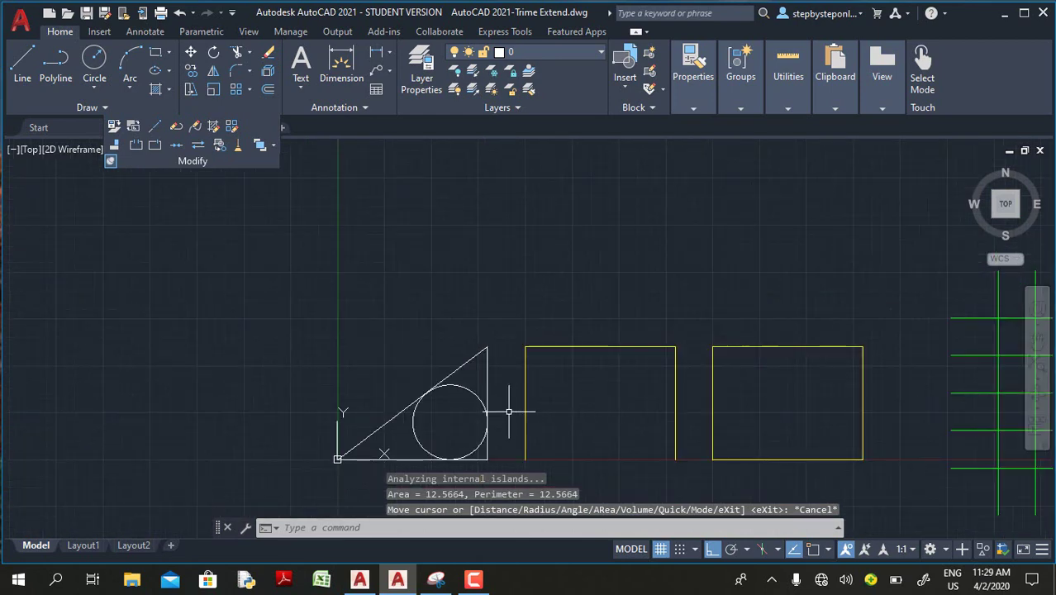
Step: Copy the circle inside the triangle straight up to an empty spot above the triangle
{"action": "left_click", "coordinate": [467, 389]}
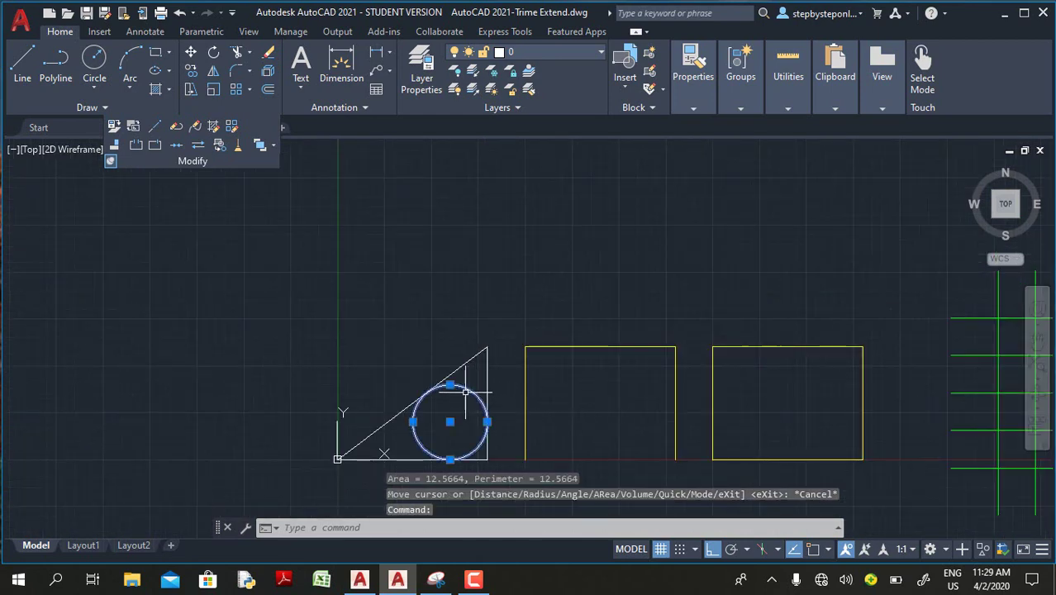
{"action": "left_click", "coordinate": [191, 71]}
{"action": "left_click", "coordinate": [446, 408]}
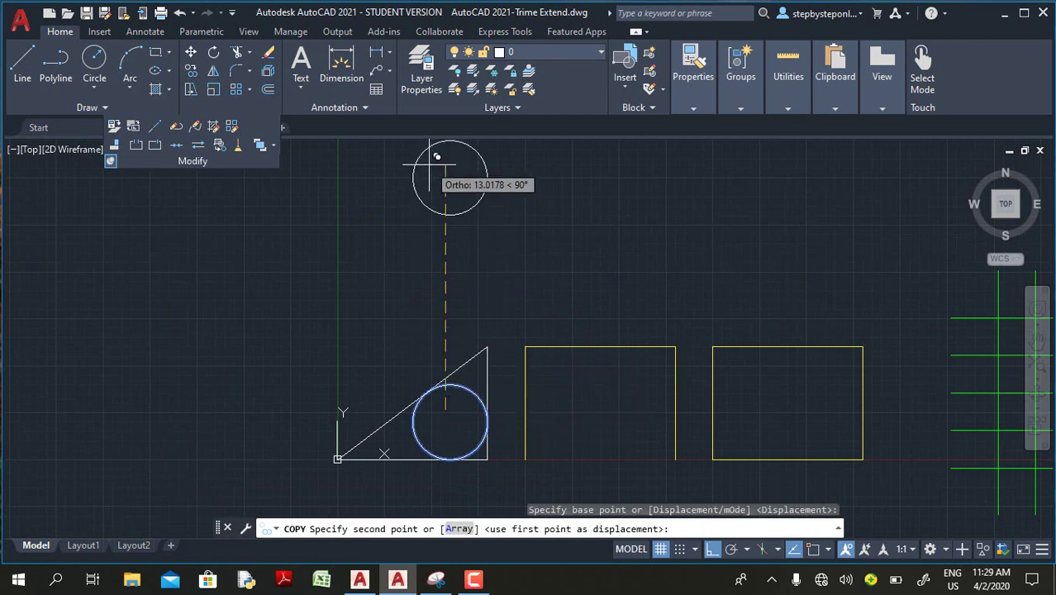
{"action": "left_click", "coordinate": [451, 228]}
{"action": "key", "text": "Escape"}
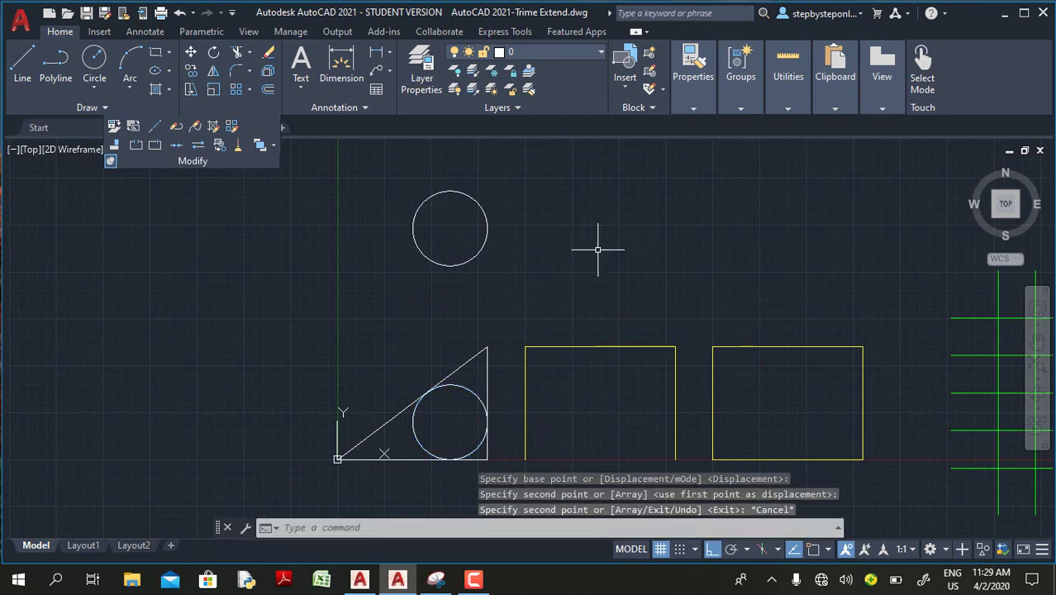
Step: Use Quick Measure to read the radius, area and perimeter of the copied circle above the triangle
{"action": "left_click", "coordinate": [788, 111]}
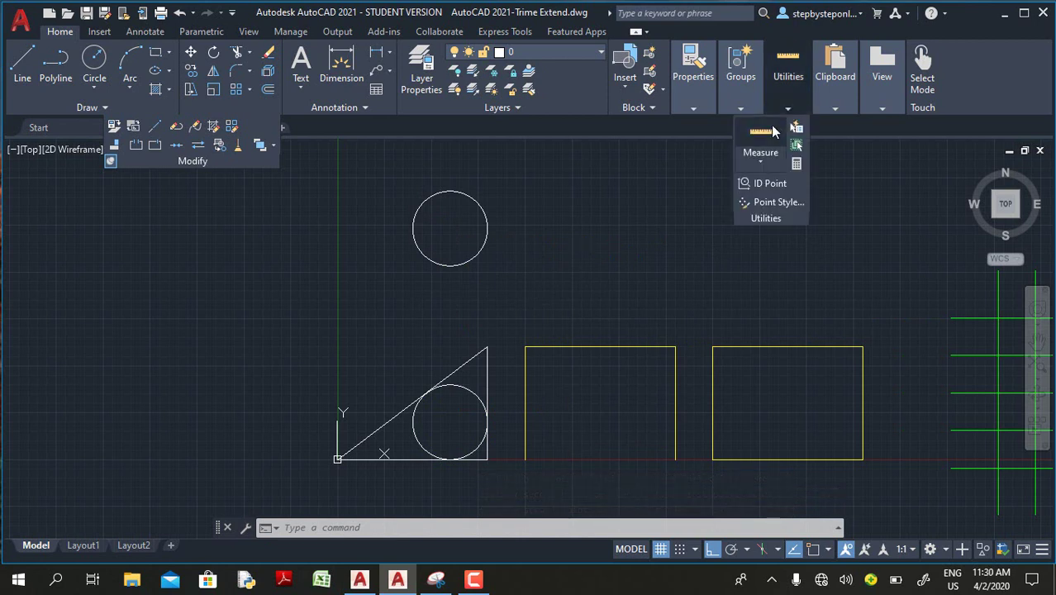
{"action": "left_click", "coordinate": [770, 135]}
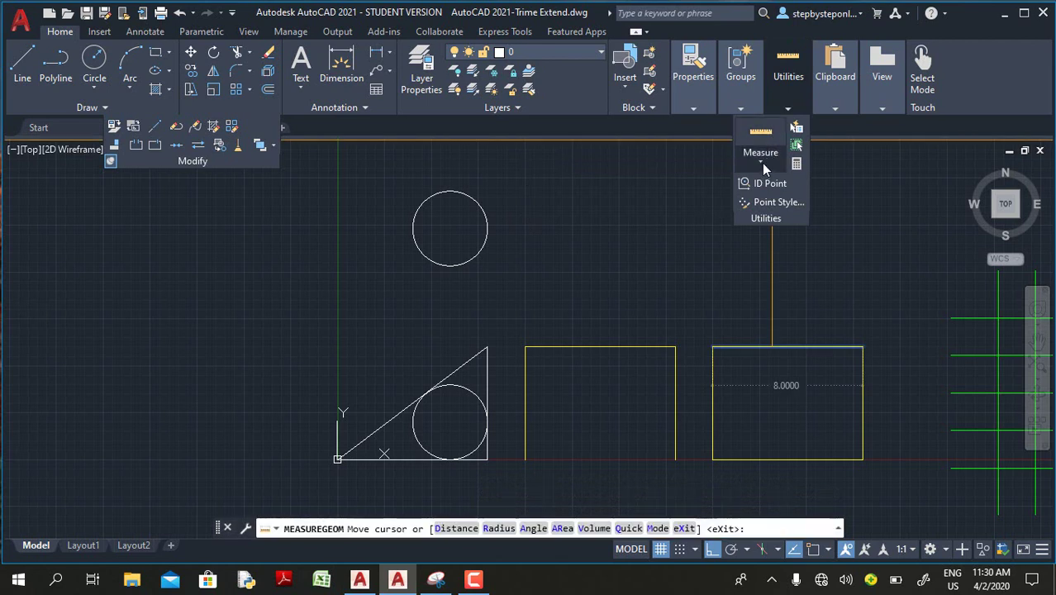
{"action": "left_click", "coordinate": [760, 161]}
{"action": "left_click", "coordinate": [756, 186]}
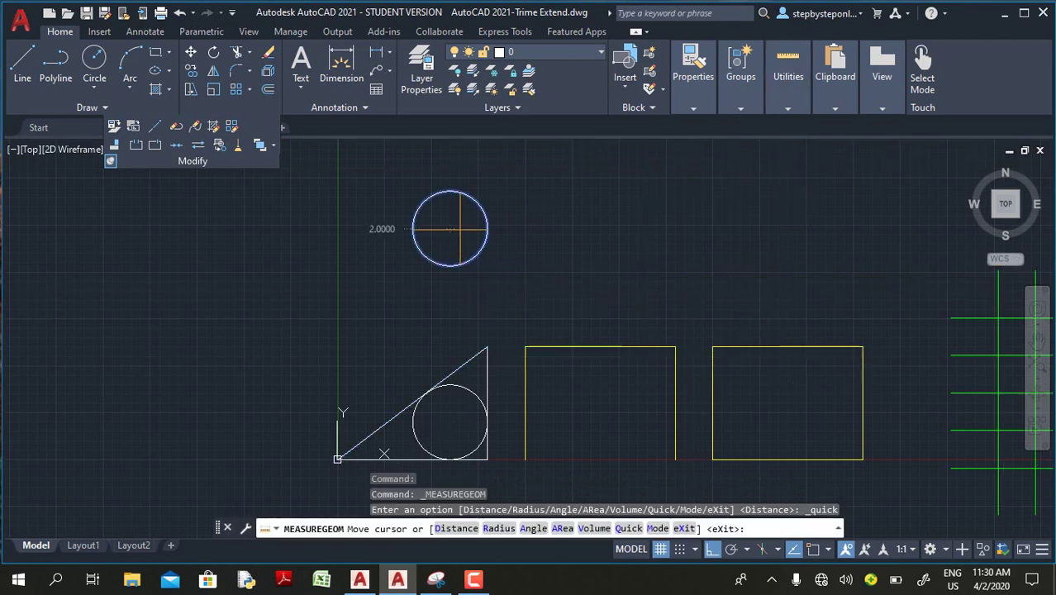
{"action": "left_click", "coordinate": [450, 229]}
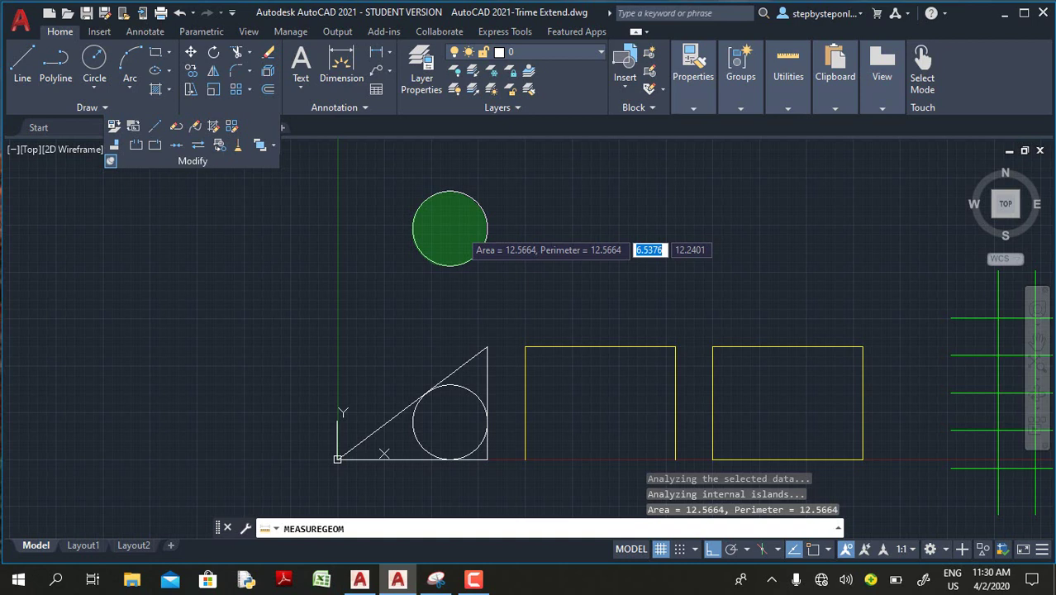
{"action": "key", "text": "Escape"}
Step: Turn on object snap and scale the copied circle by a factor of 2 about its center
{"action": "left_click_drag", "start_coordinate": [475, 246], "coordinate": [390, 284]}
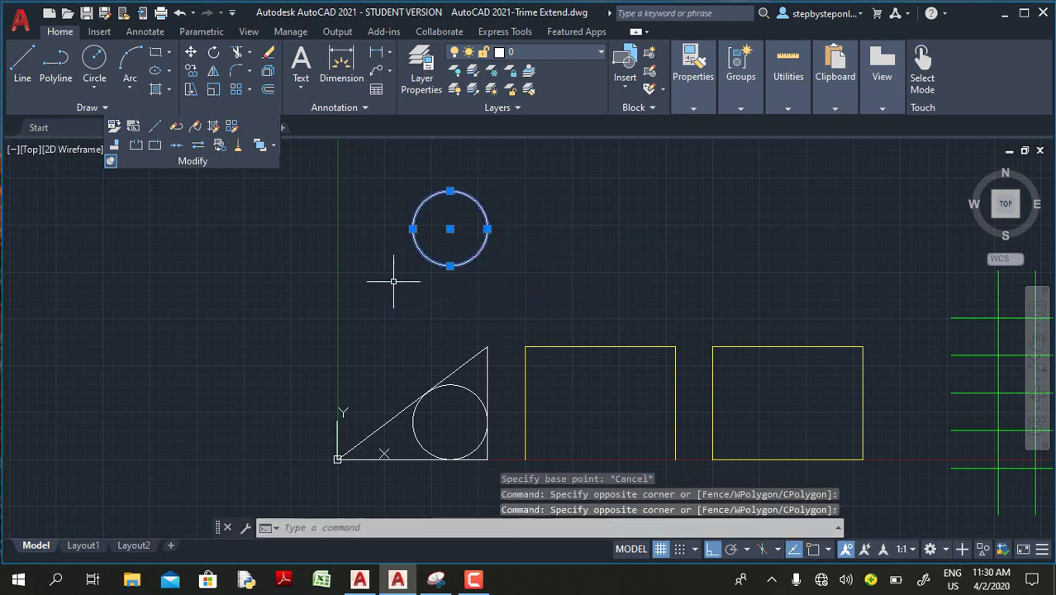
{"action": "left_click", "coordinate": [213, 89]}
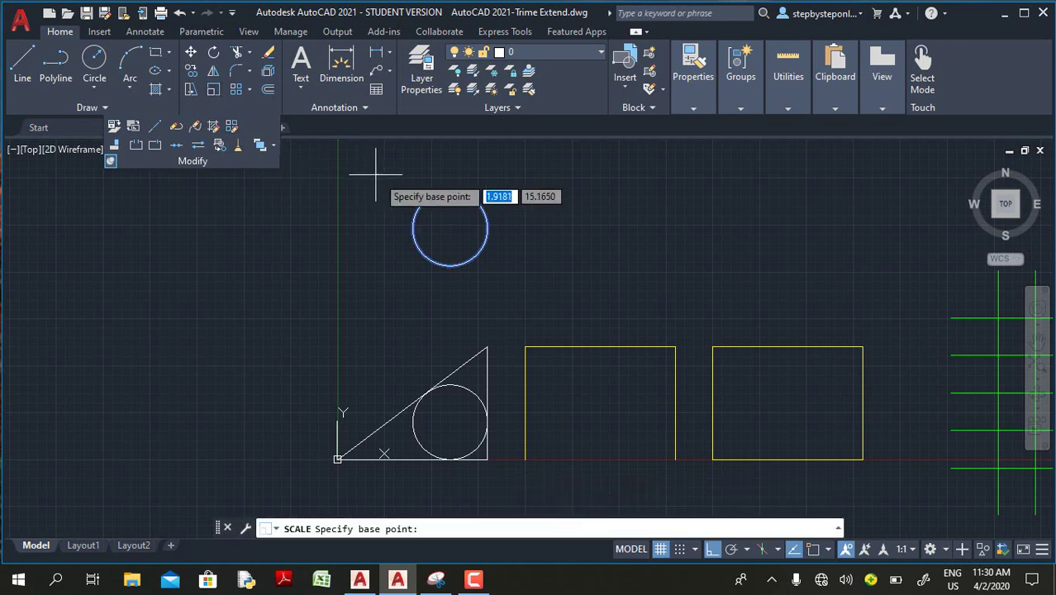
{"action": "left_click", "coordinate": [813, 551]}
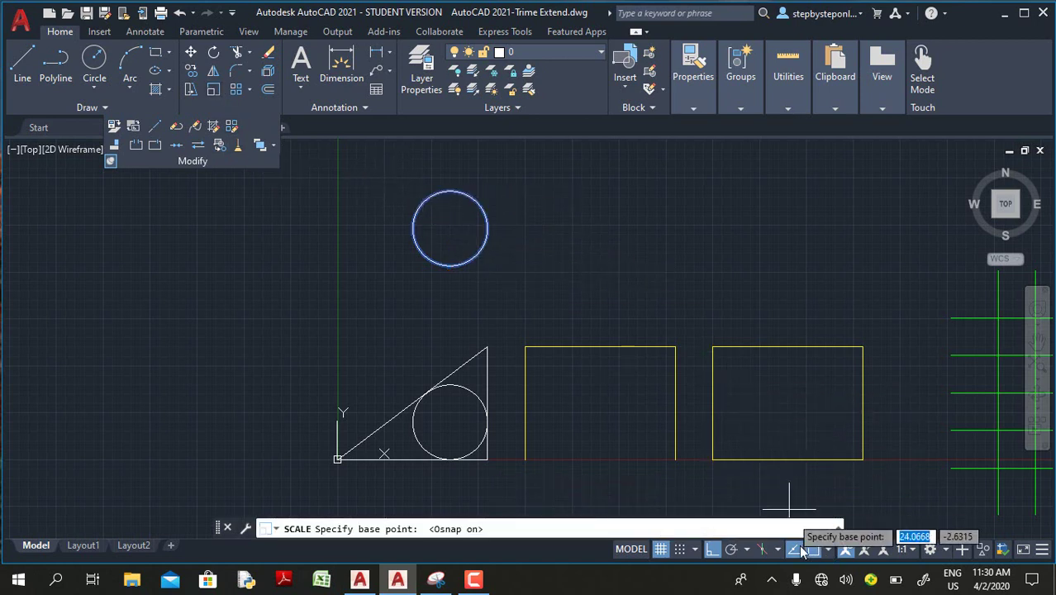
{"action": "right_click", "coordinate": [487, 248], "text": "shift"}
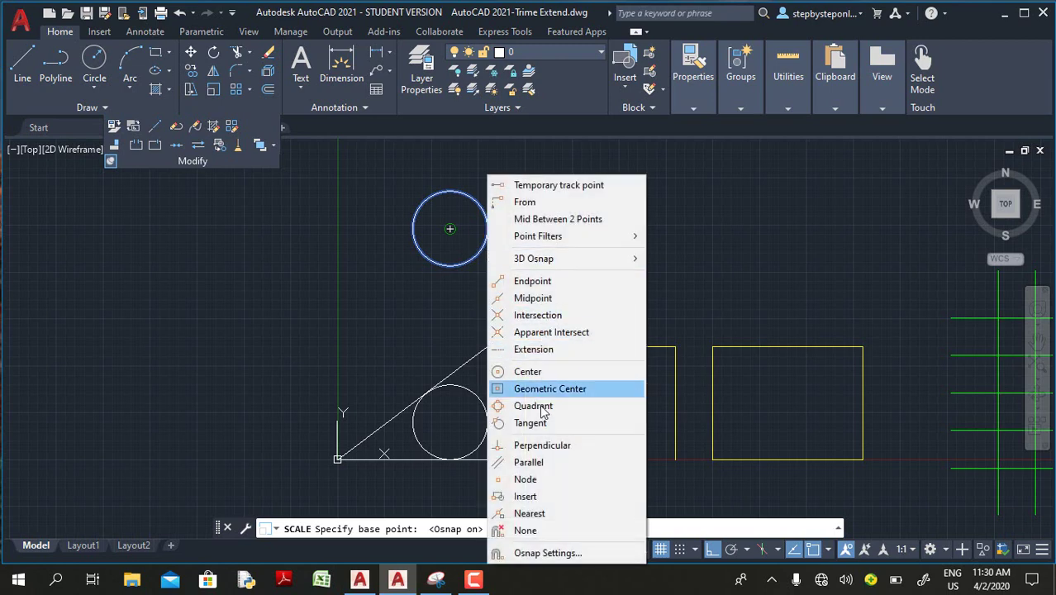
{"action": "left_click", "coordinate": [529, 371]}
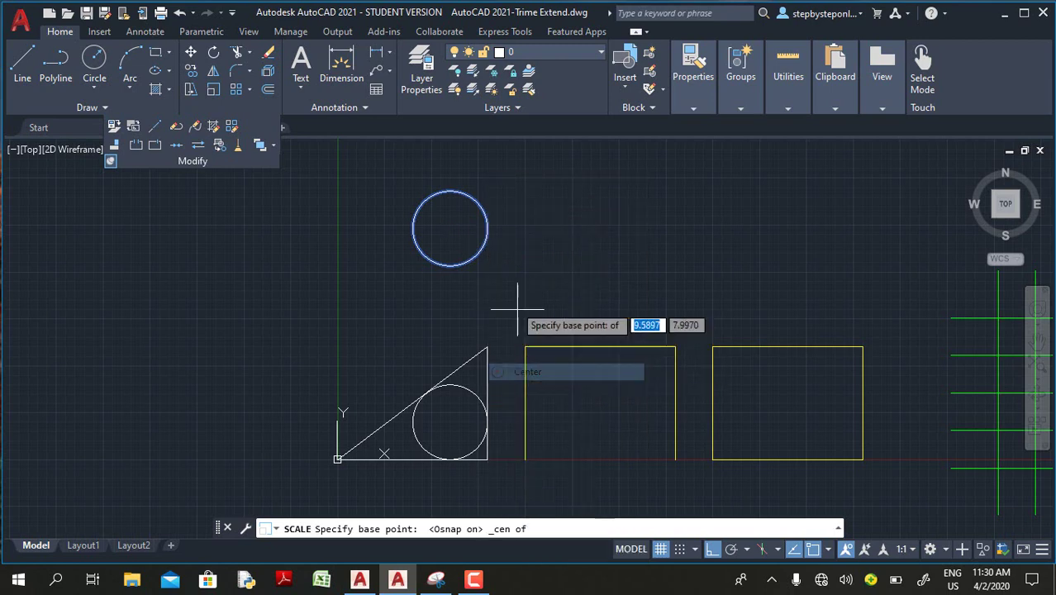
{"action": "left_click", "coordinate": [475, 246]}
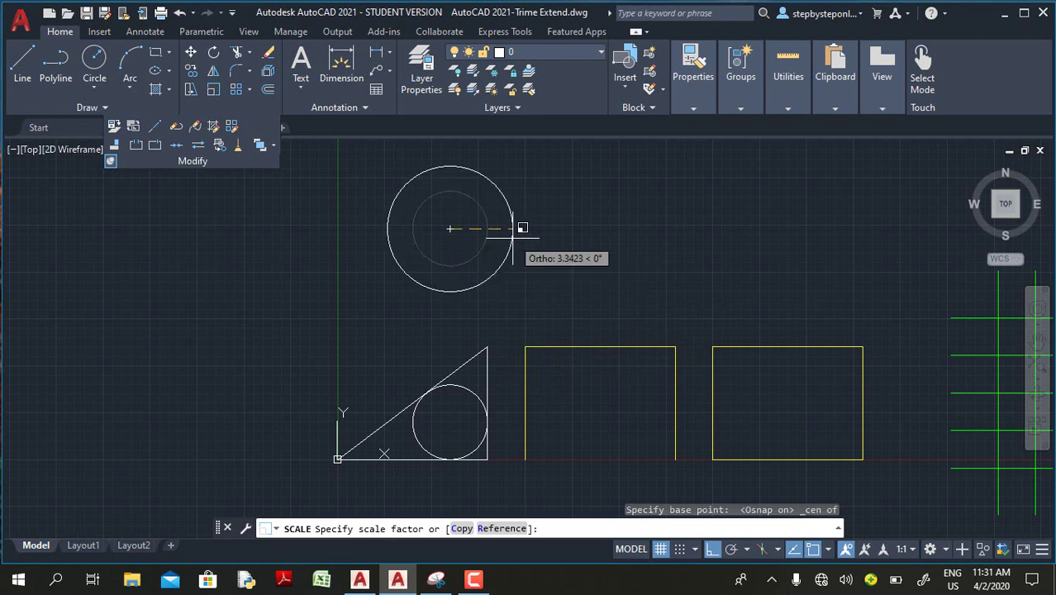
{"action": "type", "text": "2"}
{"action": "key", "text": "Return"}
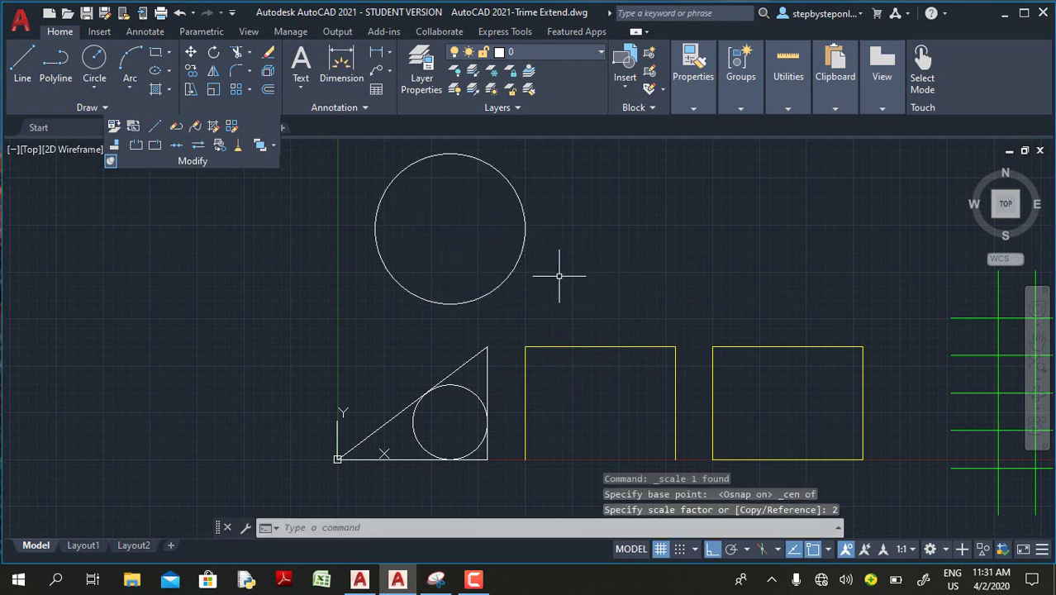
Step: Quick-measure the enlarged circle's radius, area and perimeter, and pick the original circle inside the triangle
{"action": "mouse_move", "coordinate": [785, 115]}
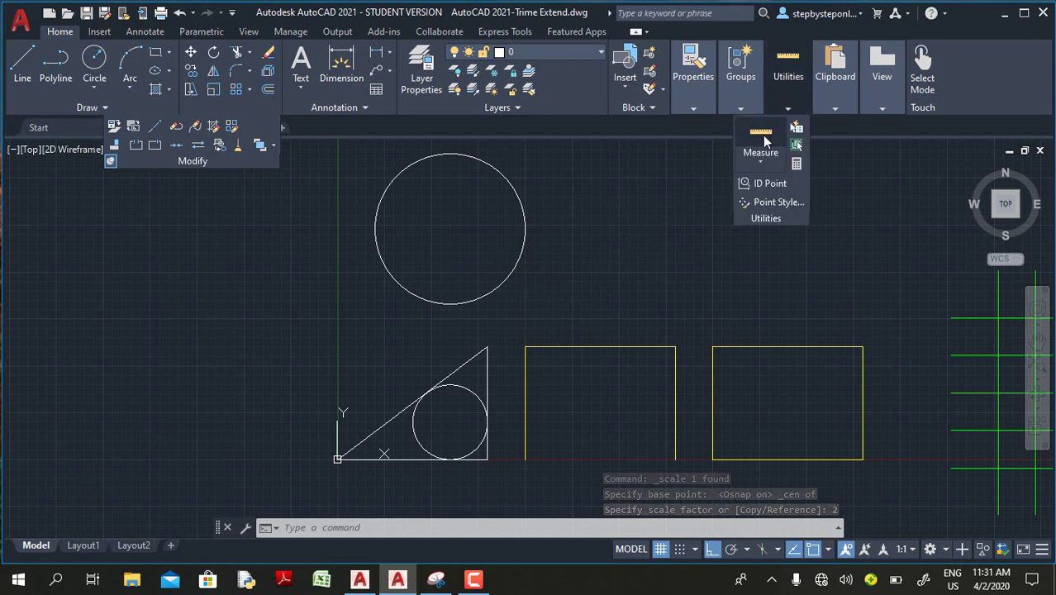
{"action": "left_click", "coordinate": [760, 163]}
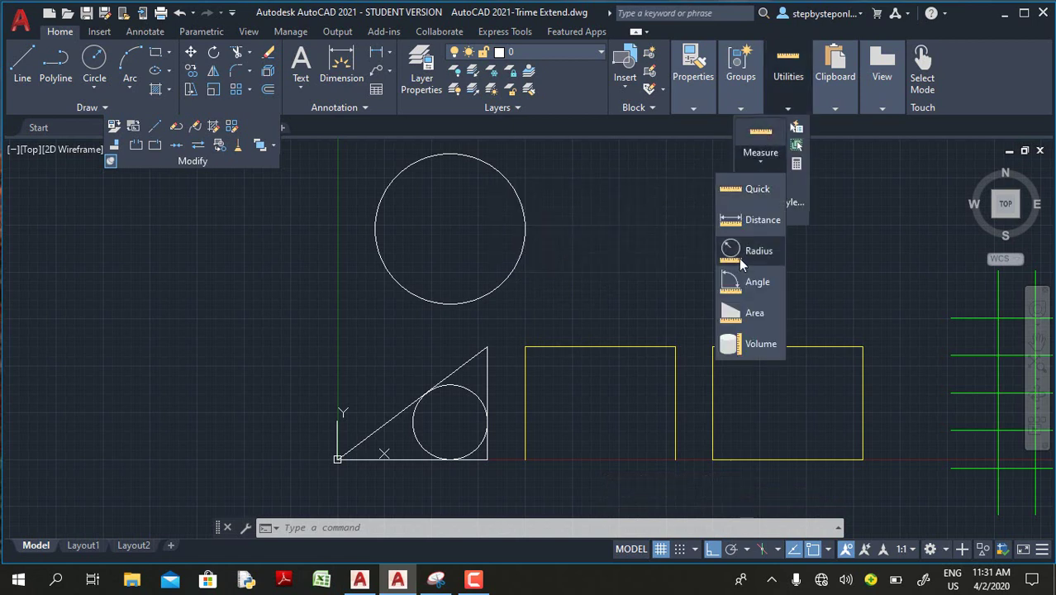
{"action": "left_click", "coordinate": [743, 190]}
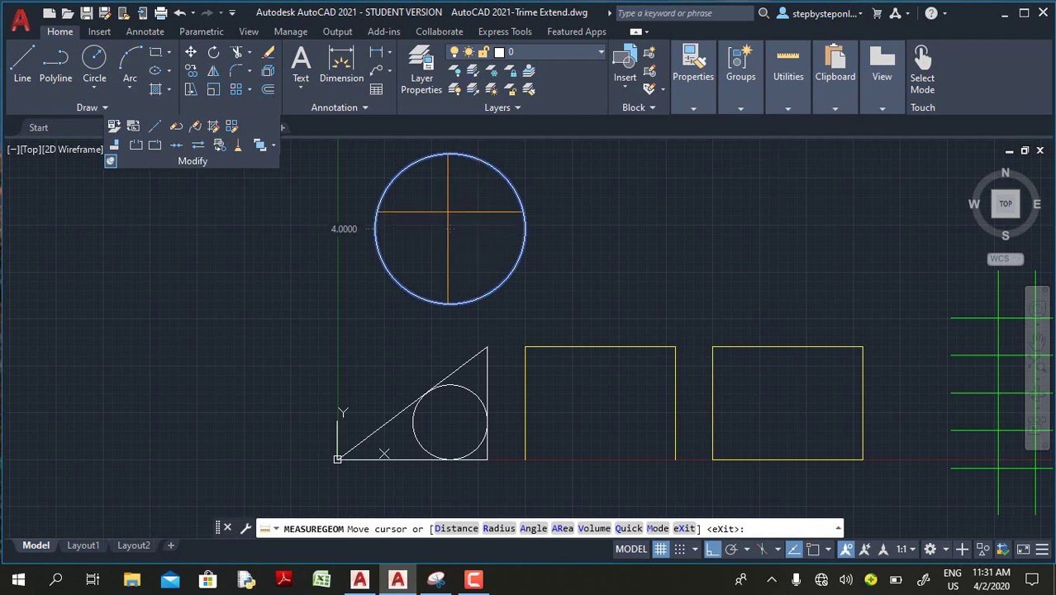
{"action": "left_click", "coordinate": [449, 228]}
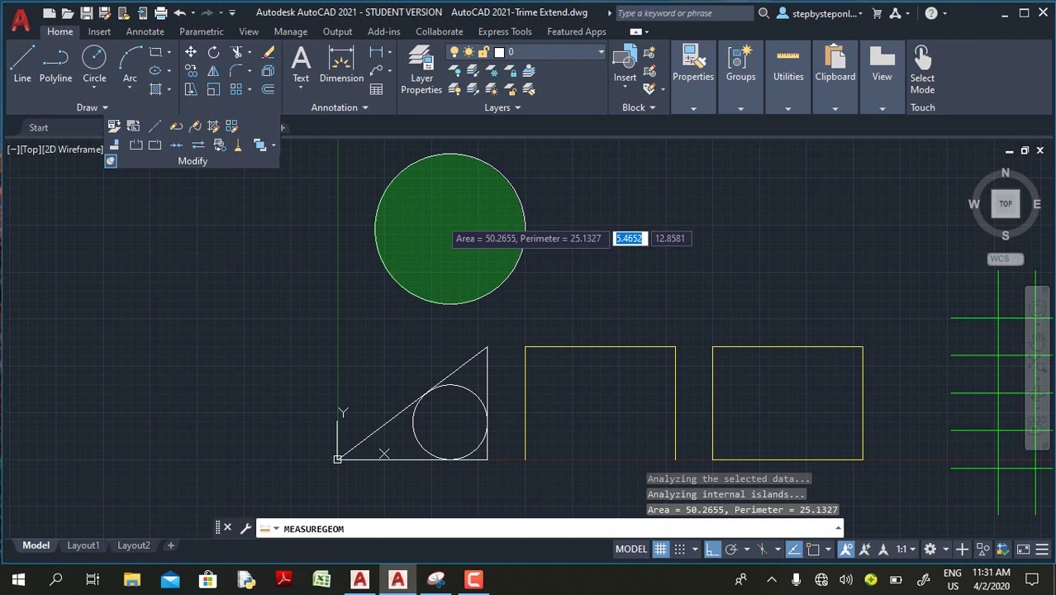
{"action": "left_click", "coordinate": [446, 437]}
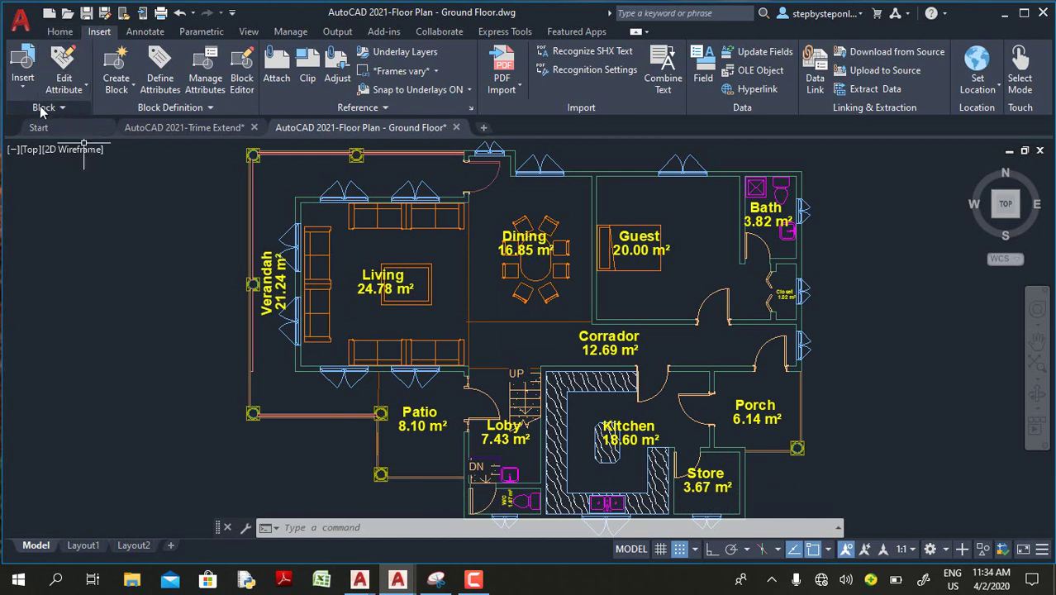
Step: Open the Blocks palette for the ground floor plan and review its Recent, Current Drawing and Libraries block sources
{"action": "left_click", "coordinate": [23, 81]}
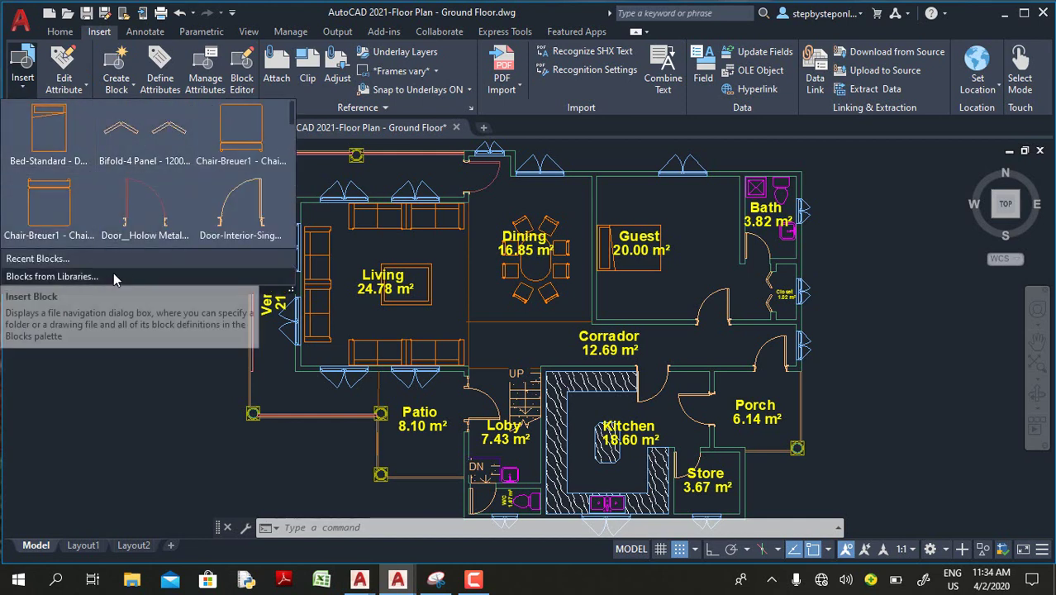
{"action": "left_click", "coordinate": [37, 258]}
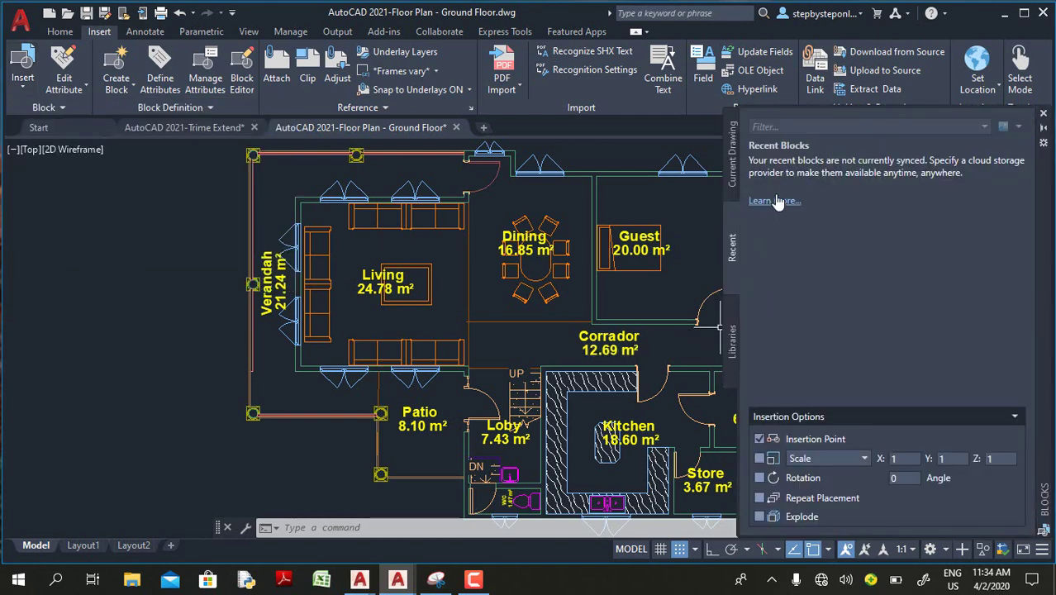
{"action": "left_click", "coordinate": [731, 184]}
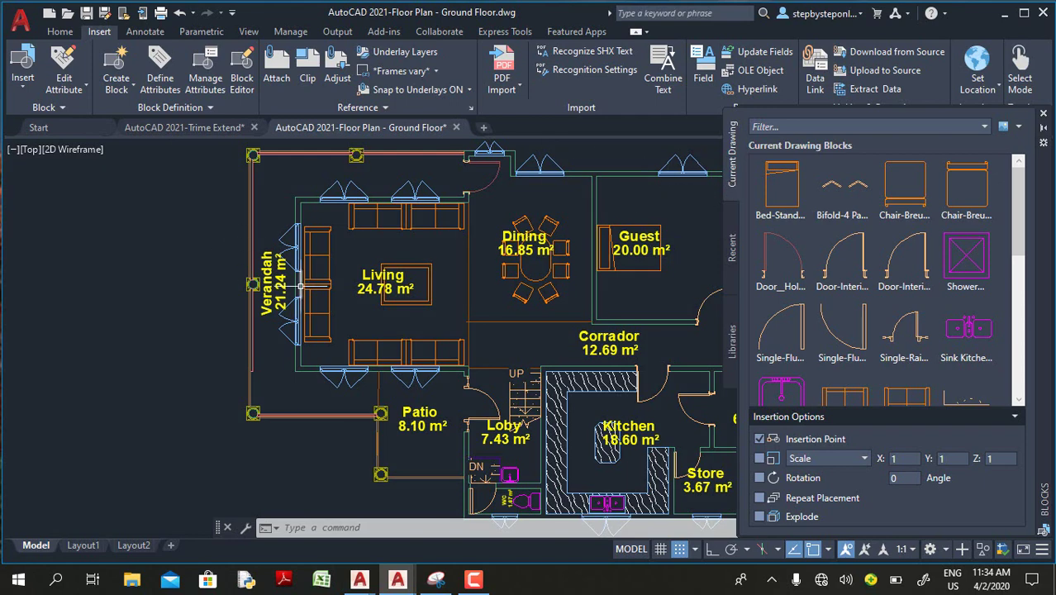
{"action": "scroll", "coordinate": [203, 261], "scroll_direction": "down", "scroll_amount": 2}
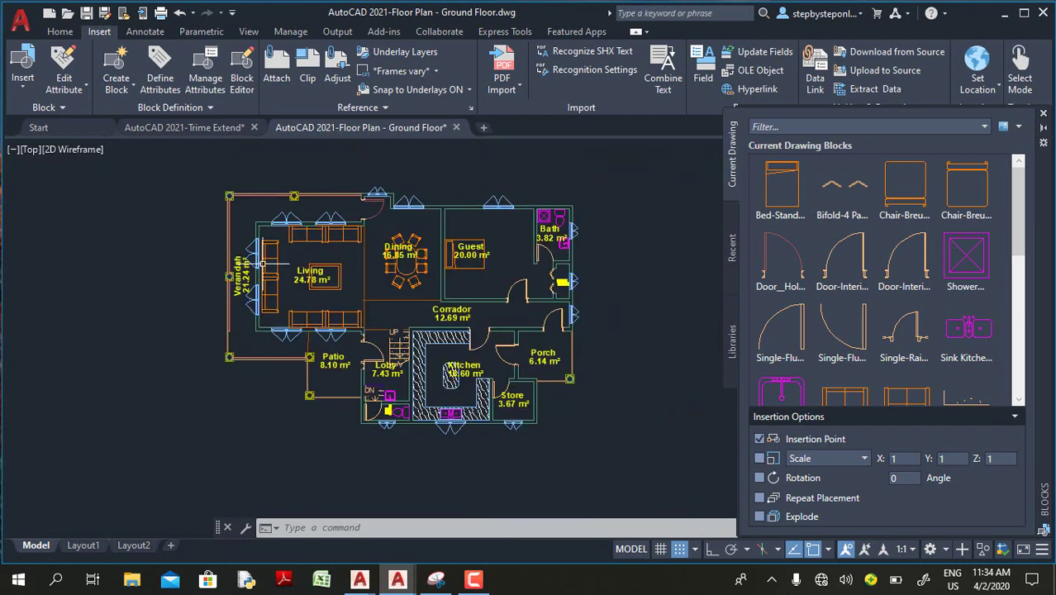
{"action": "left_click", "coordinate": [731, 258]}
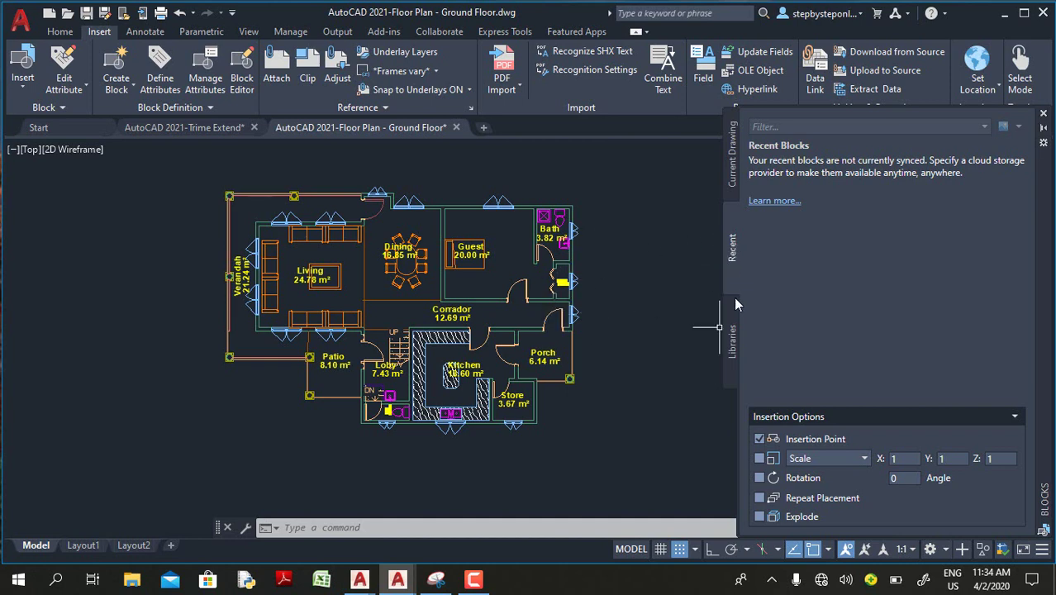
{"action": "left_click", "coordinate": [731, 339]}
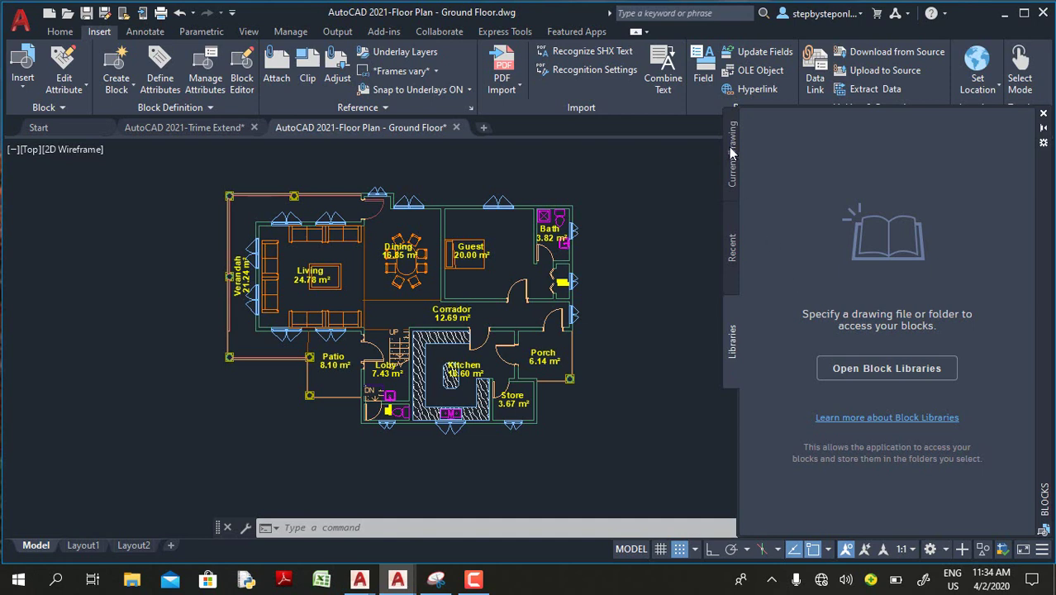
Step: Switch to the floor plan in AutoCAD 2020 and open the Blocks palette showing the recent blocks
{"action": "left_click", "coordinate": [368, 580]}
{"action": "left_click", "coordinate": [376, 522]}
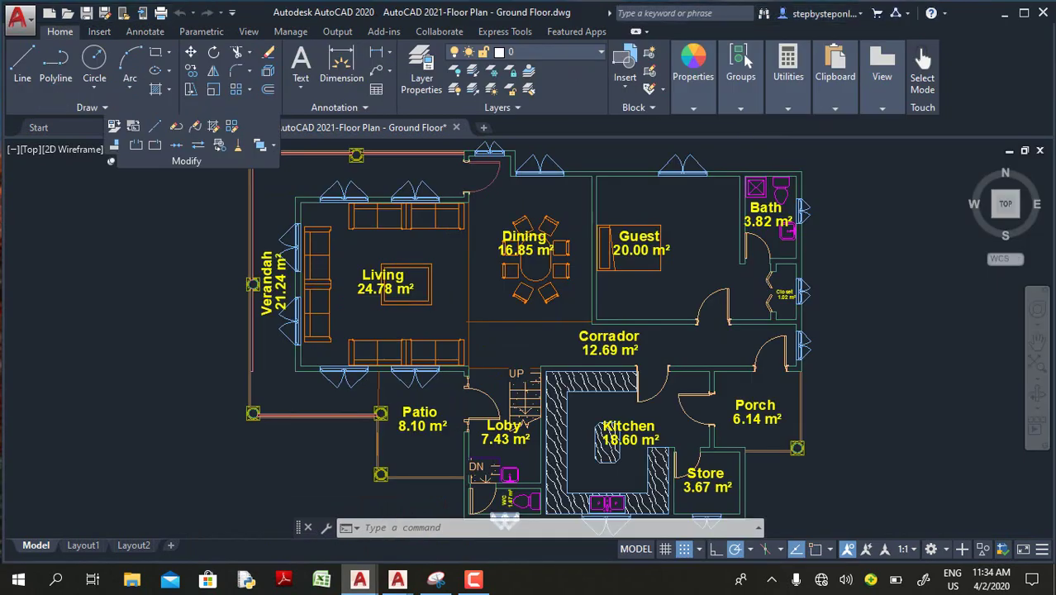
{"action": "scroll", "coordinate": [512, 372], "scroll_direction": "down", "scroll_amount": 3}
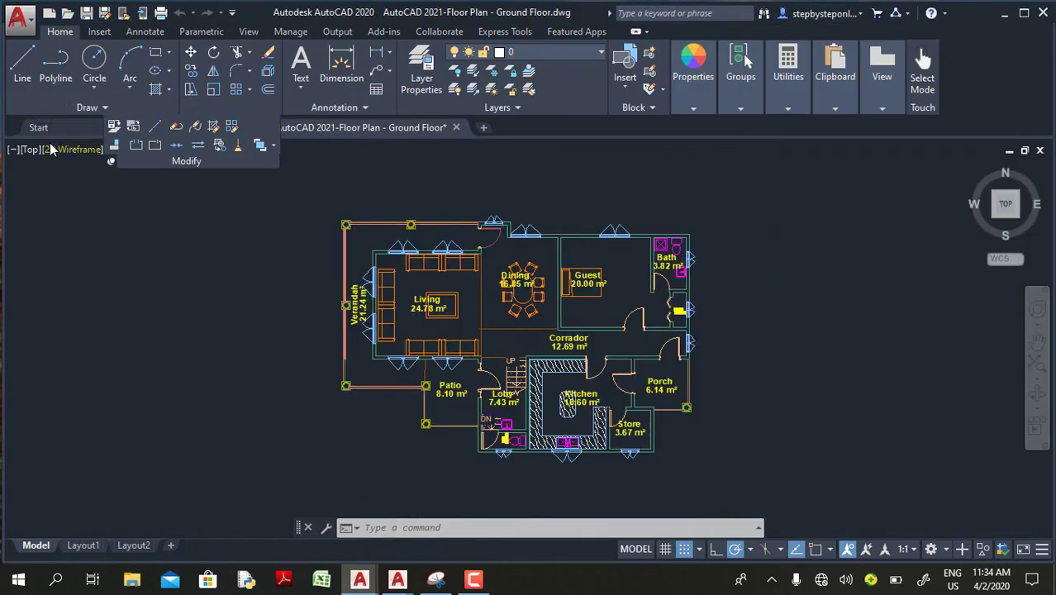
{"action": "left_click", "coordinate": [100, 33]}
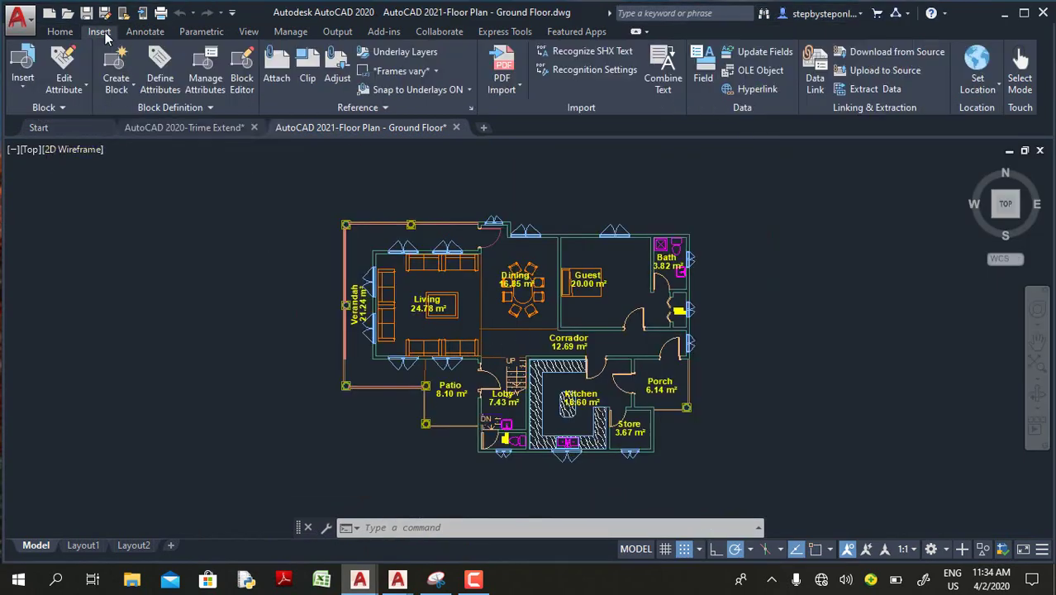
{"action": "left_click", "coordinate": [16, 89]}
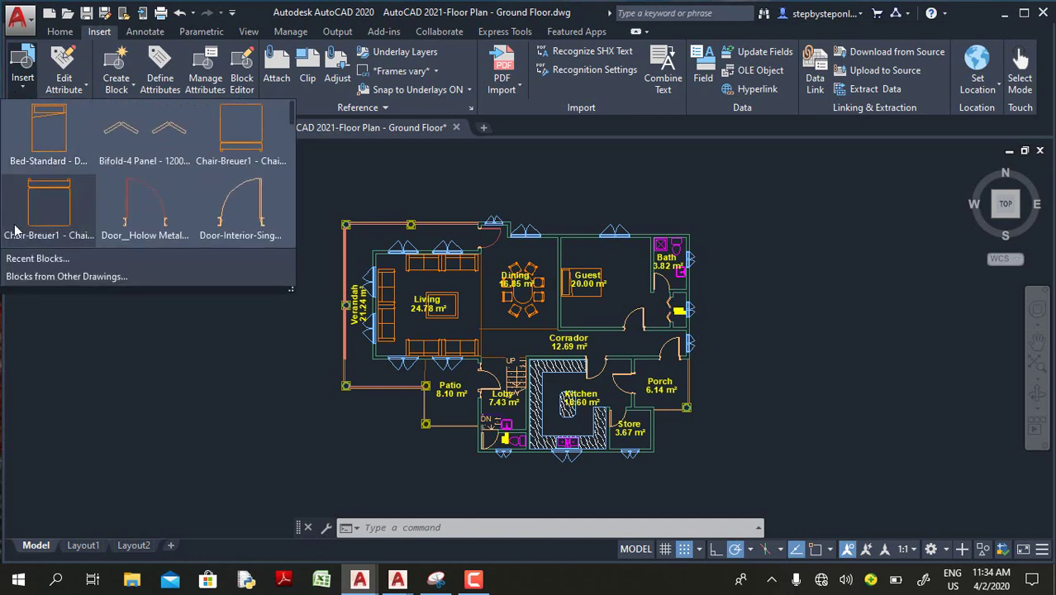
{"action": "left_click", "coordinate": [24, 260]}
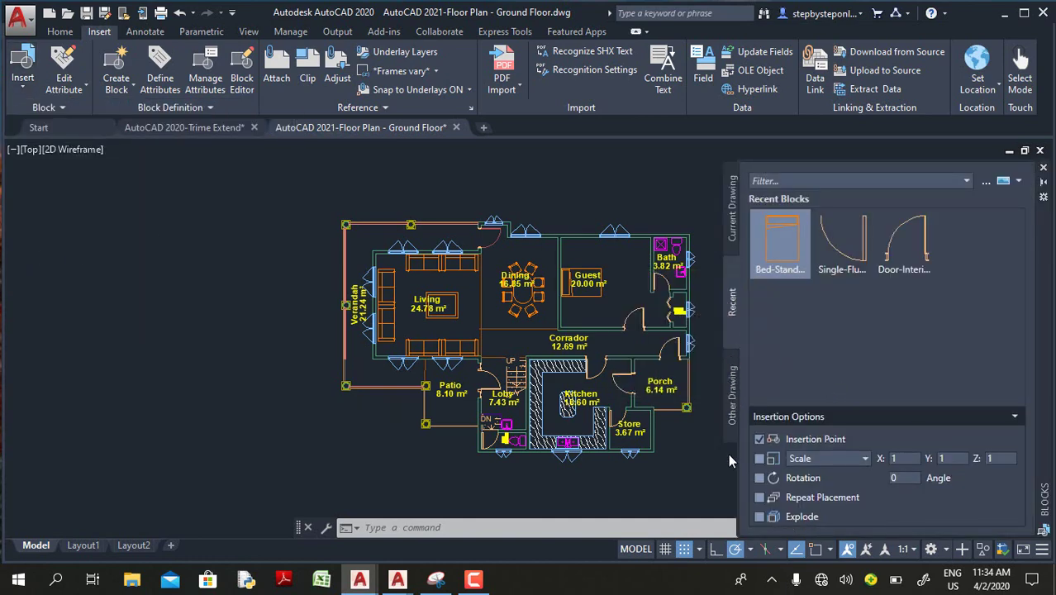
Step: Review the Current Drawing, Recent and Other Drawing block sources of the AutoCAD 2020 Blocks palette
{"action": "left_click", "coordinate": [733, 223]}
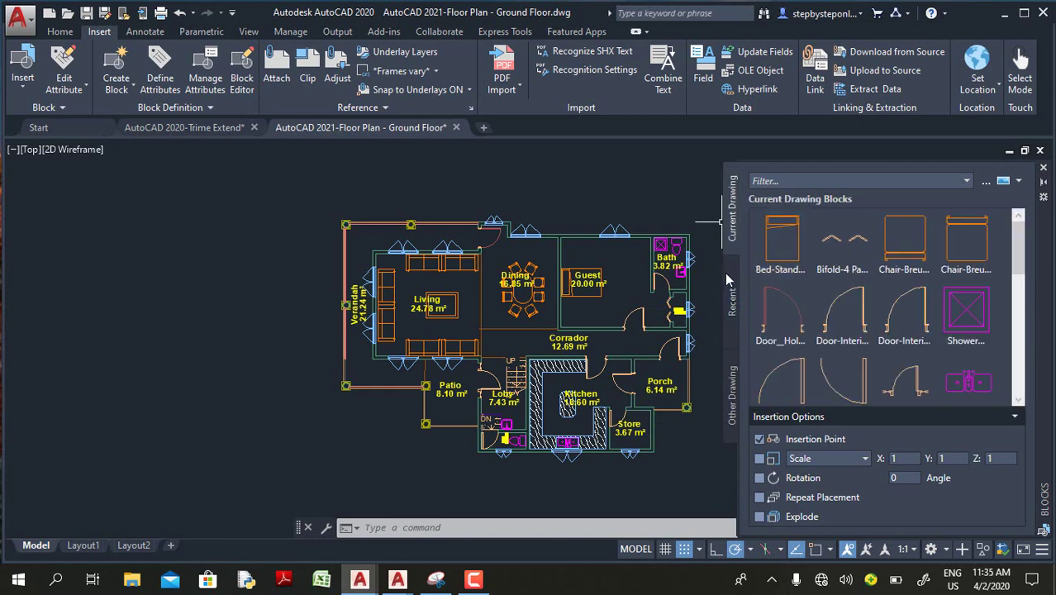
{"action": "left_click", "coordinate": [733, 302]}
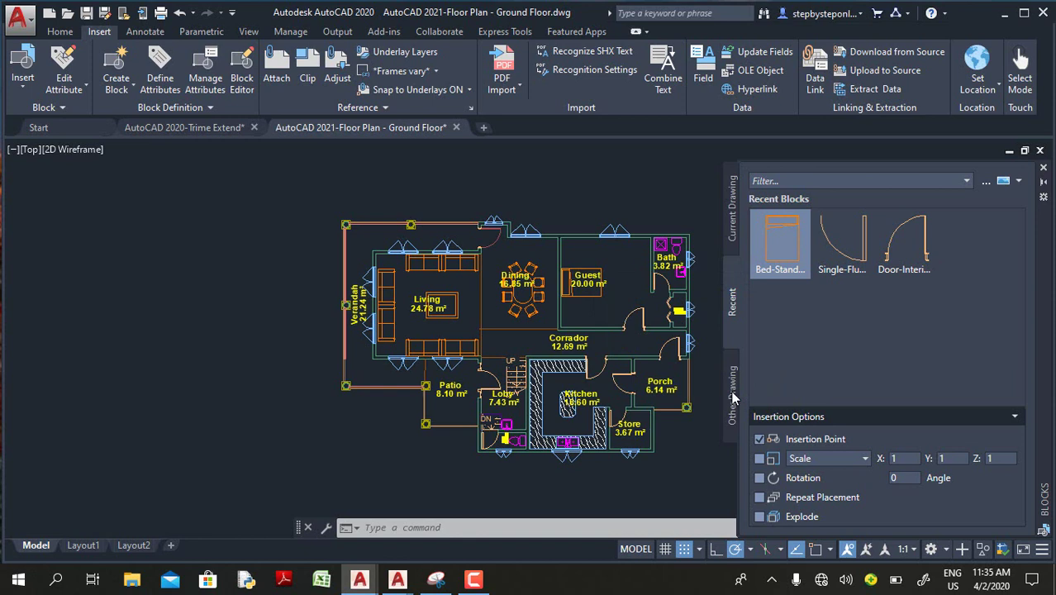
{"action": "left_click", "coordinate": [734, 397]}
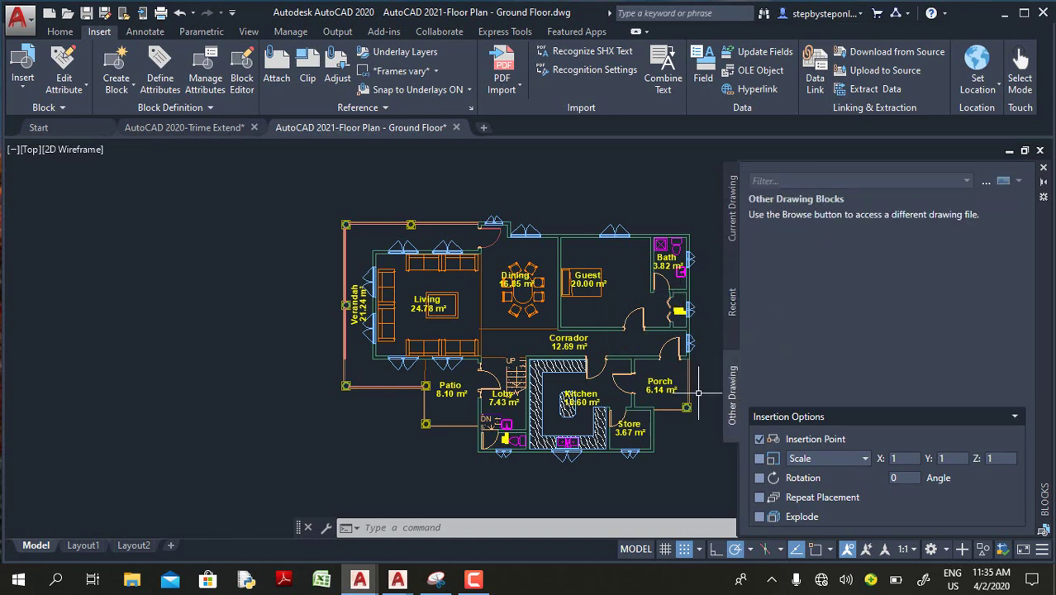
Step: Switch to the floor plan in AutoCAD 2021 and compare its Current Drawing, Recent and Libraries block sources
{"action": "mouse_move", "coordinate": [396, 572]}
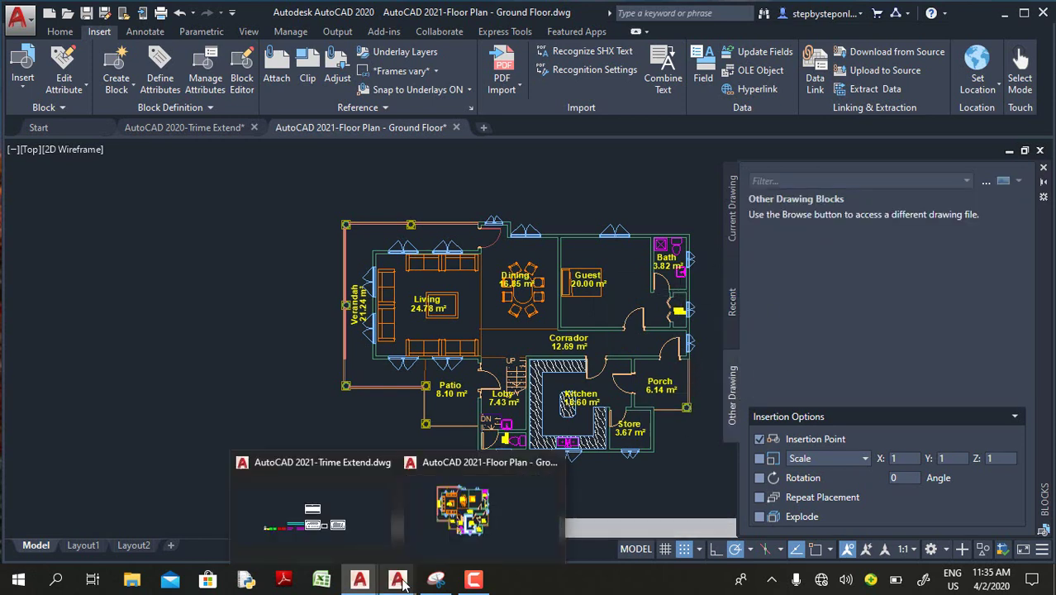
{"action": "left_click", "coordinate": [479, 527]}
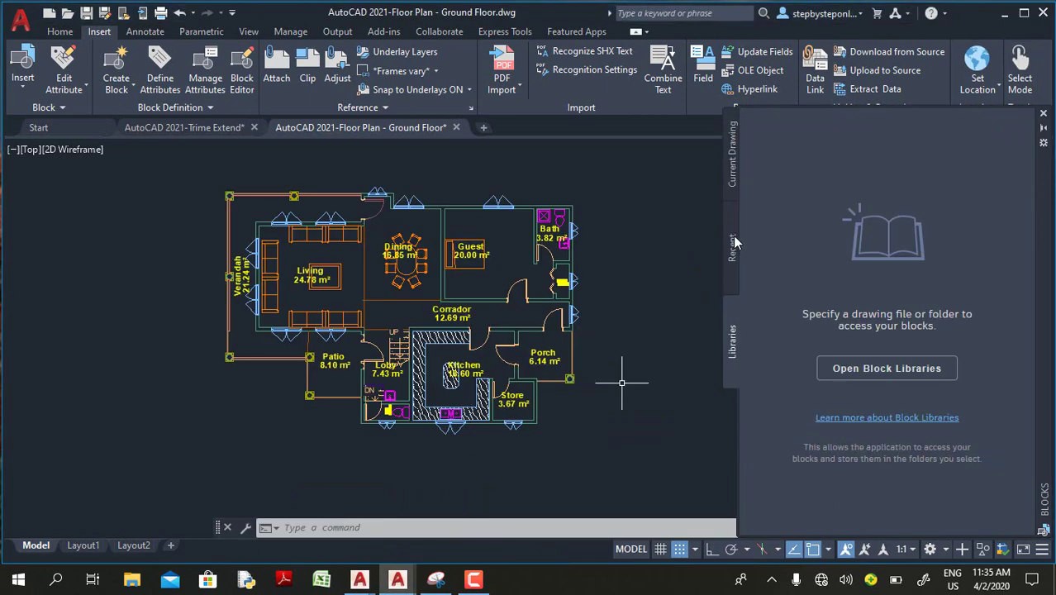
{"action": "left_click", "coordinate": [733, 165]}
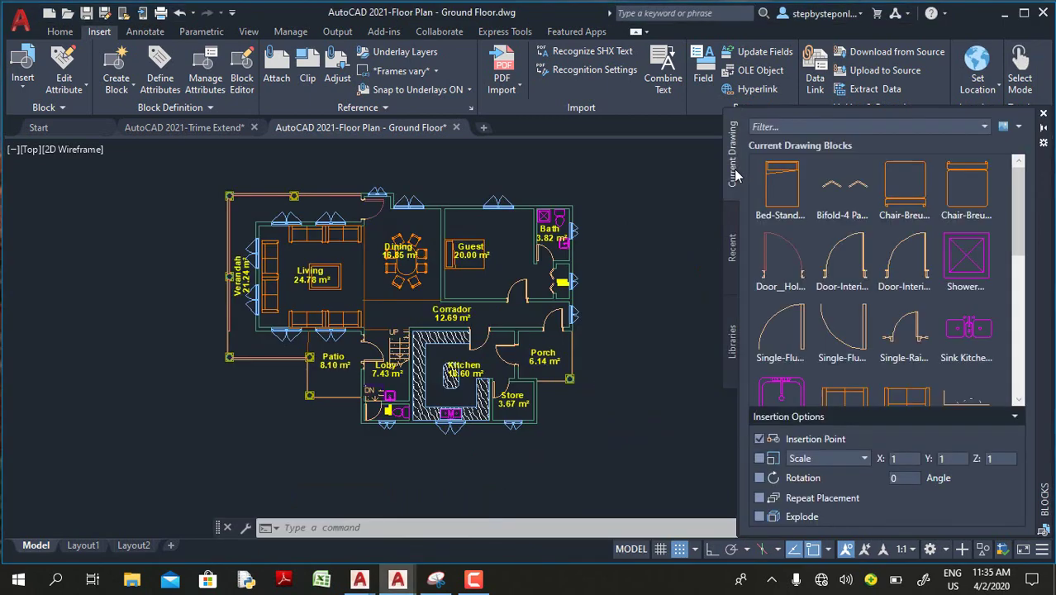
{"action": "left_click", "coordinate": [732, 248]}
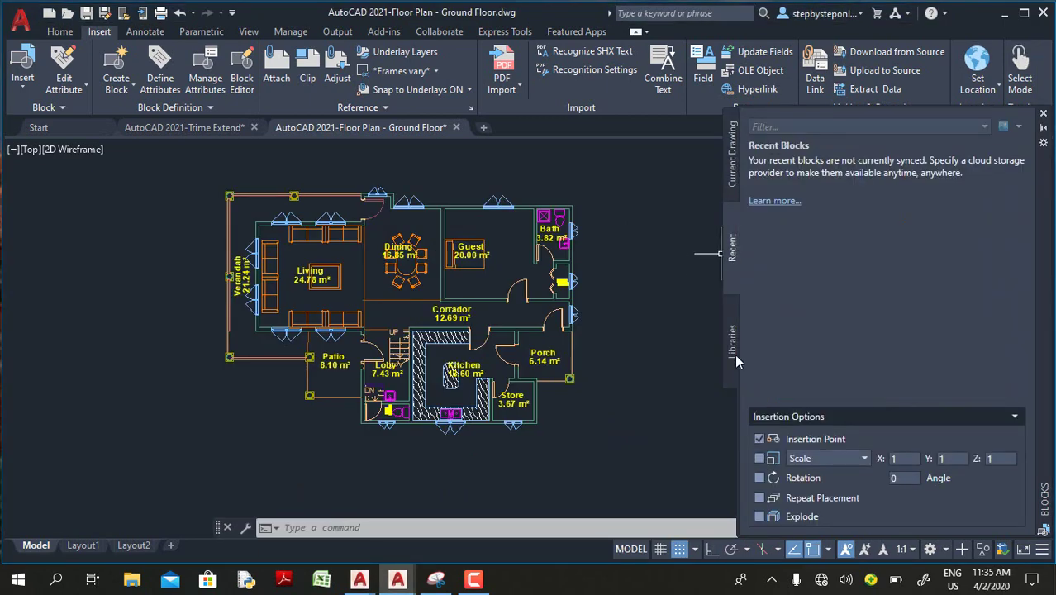
{"action": "left_click", "coordinate": [733, 353]}
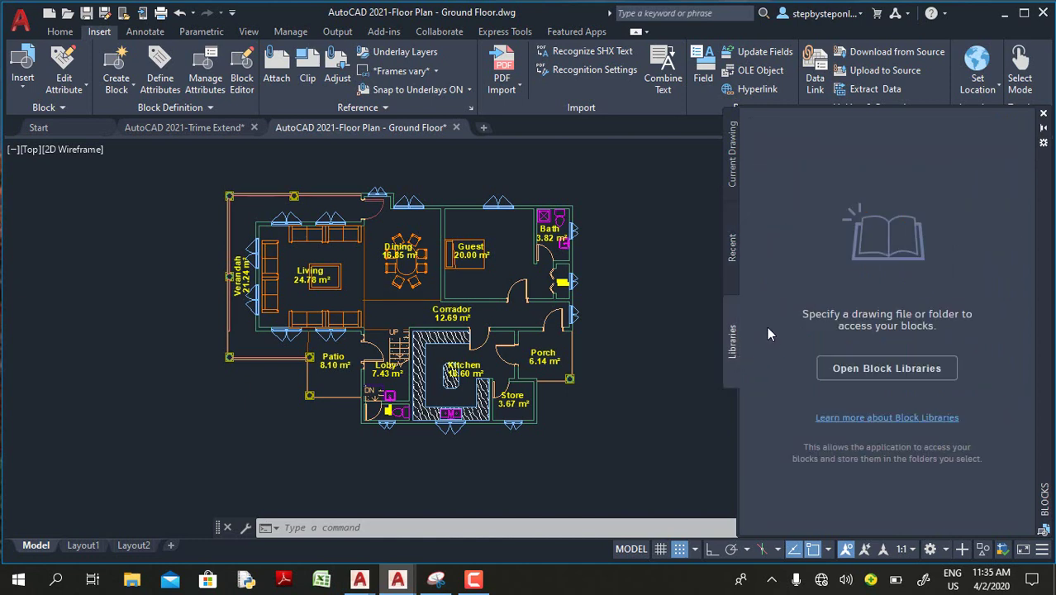
Step: Load the My Library folder from the Desktop as a block library
{"action": "left_click", "coordinate": [872, 374]}
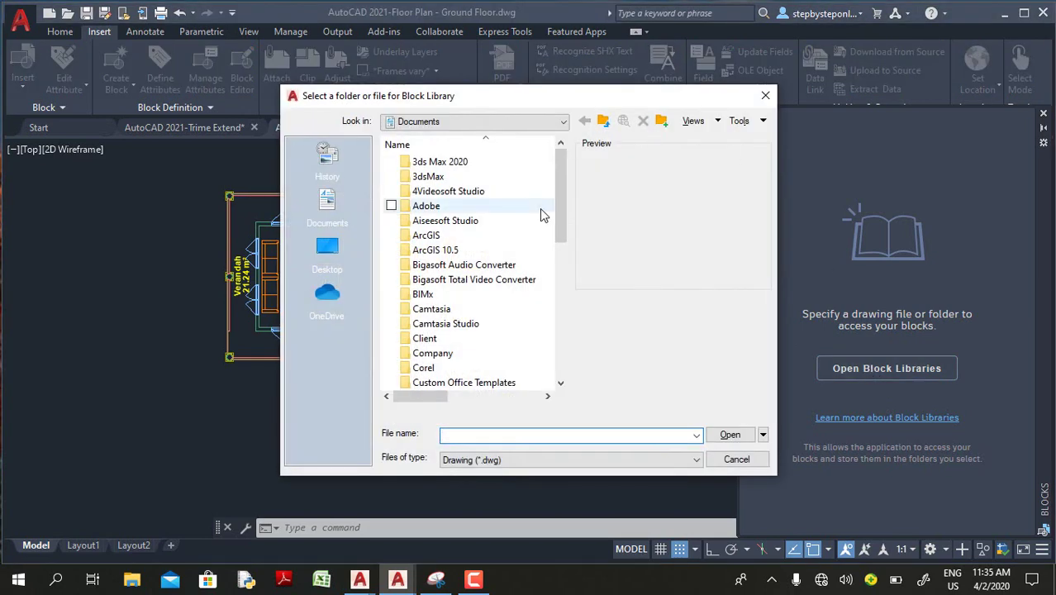
{"action": "left_click", "coordinate": [335, 252]}
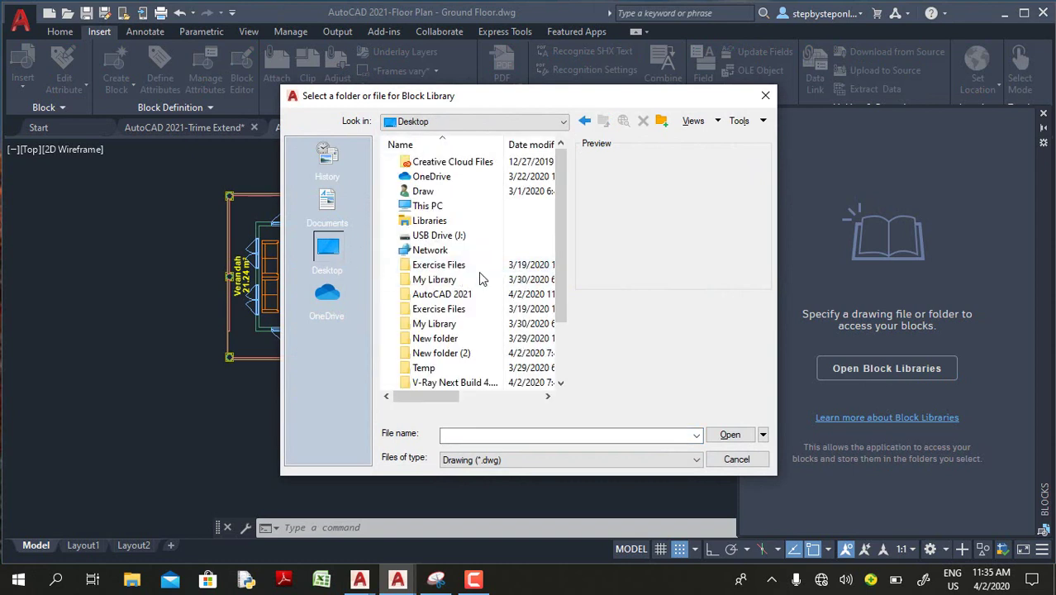
{"action": "scroll", "coordinate": [479, 273], "scroll_direction": "down", "scroll_amount": 2}
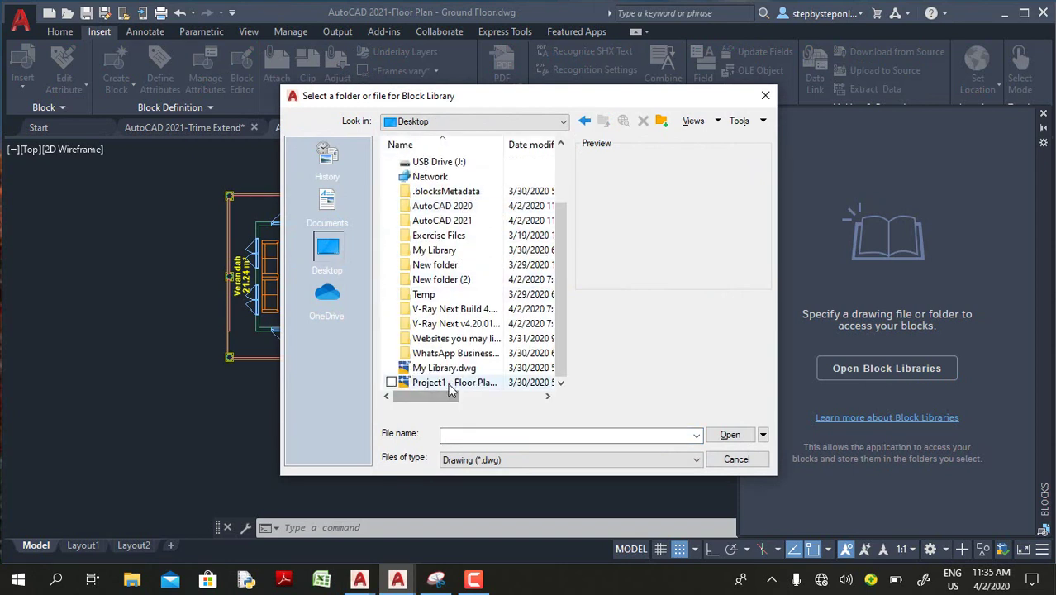
{"action": "left_click", "coordinate": [442, 353]}
{"action": "double_click", "coordinate": [434, 250]}
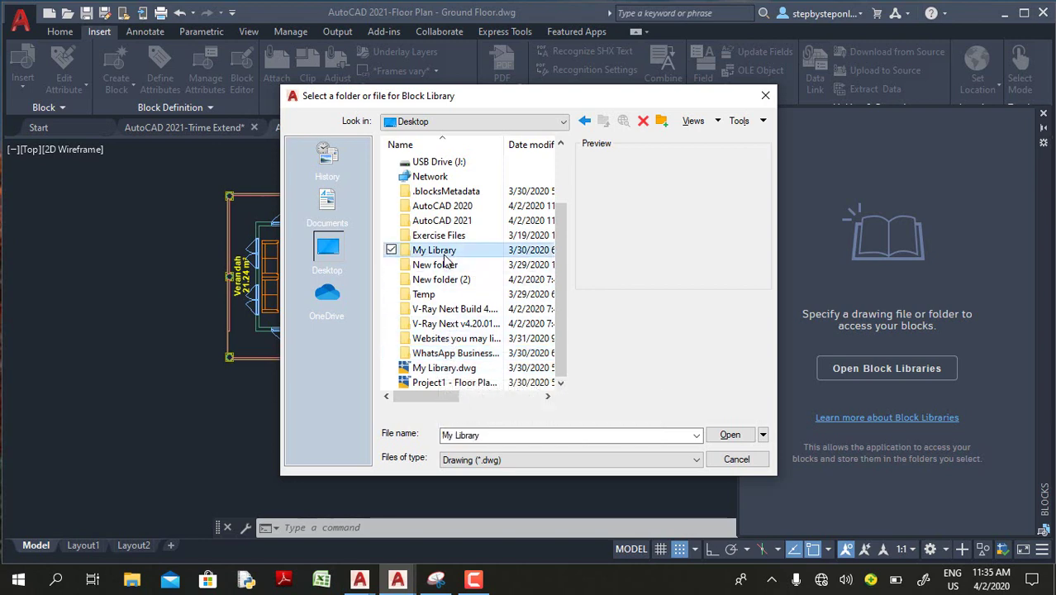
{"action": "left_click", "coordinate": [726, 432]}
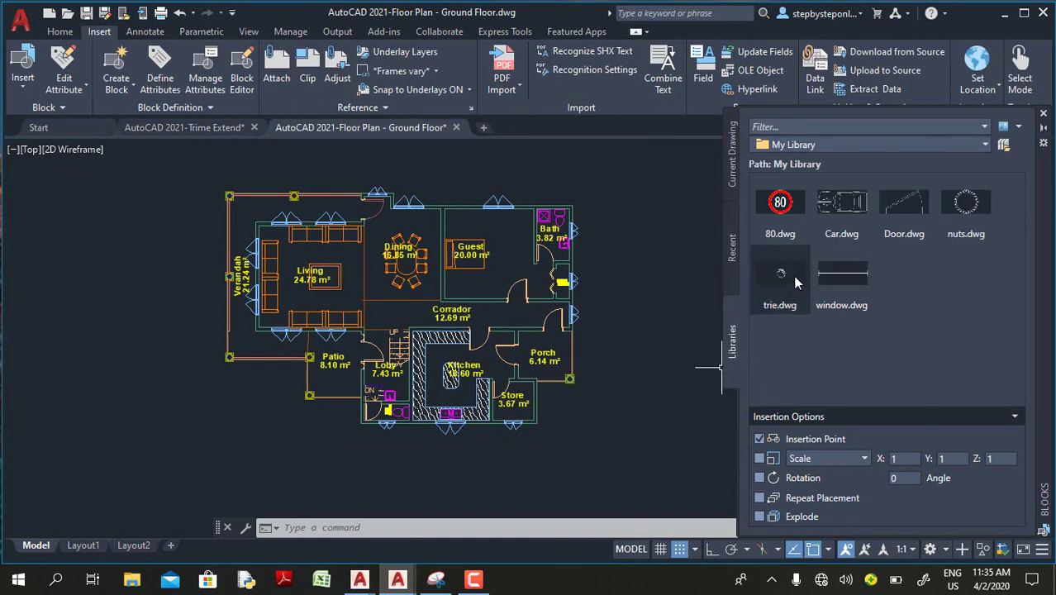
Step: Insert the Door.dwg and window.dwg blocks from My Library in the empty space below the floor plan
{"action": "left_click", "coordinate": [904, 205]}
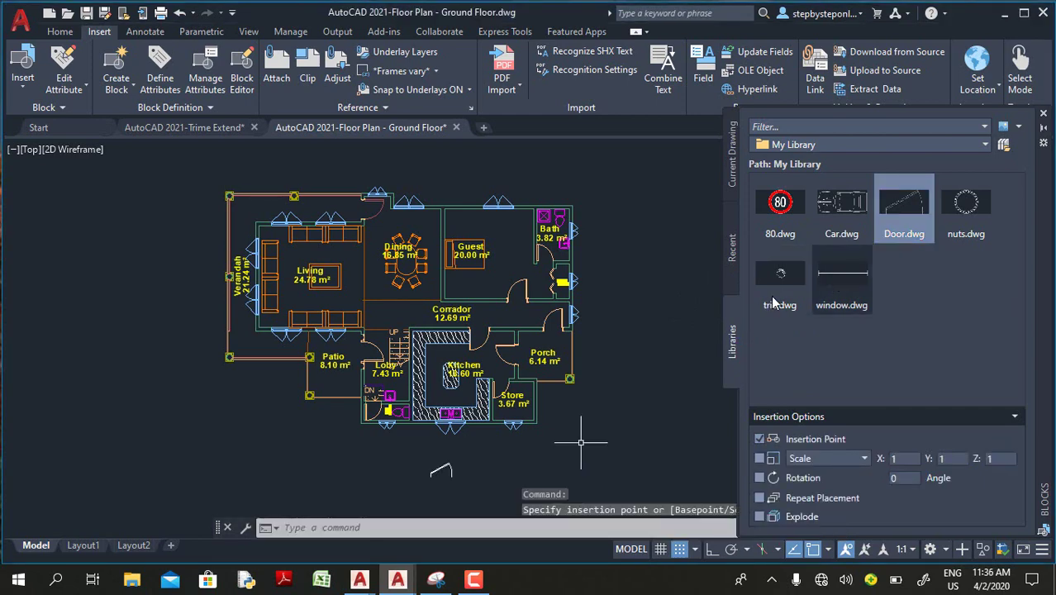
{"action": "left_click", "coordinate": [825, 286]}
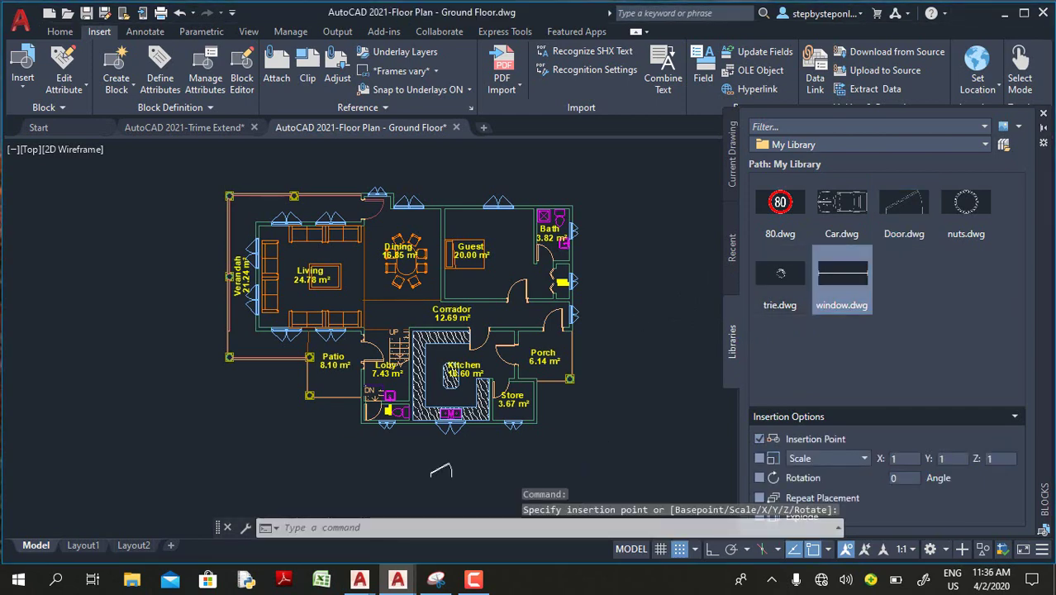
{"action": "left_click", "coordinate": [789, 212]}
{"action": "key", "text": "Escape"}
{"action": "key", "text": "Escape"}
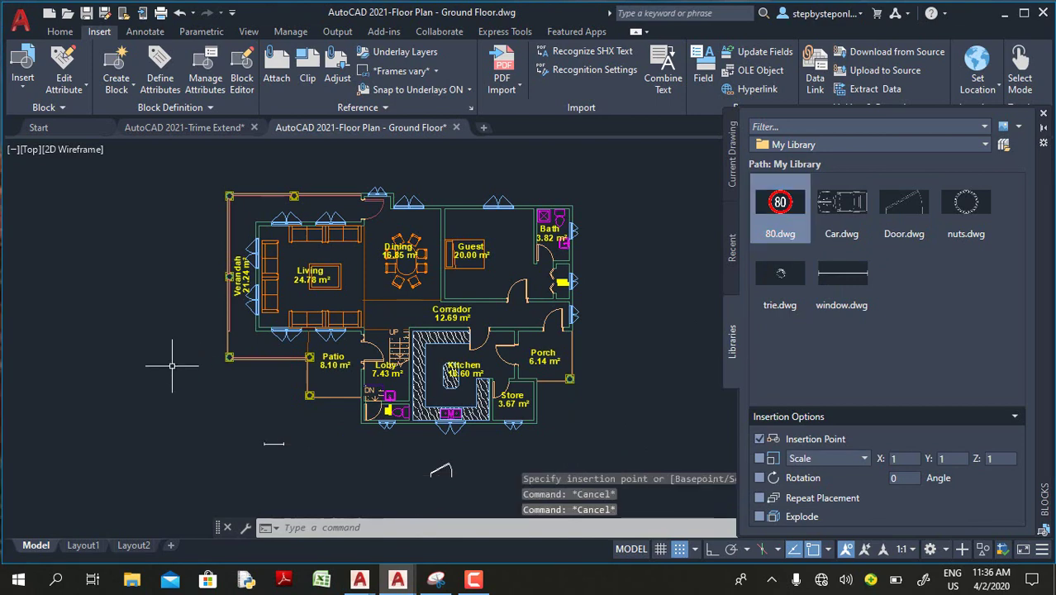
{"action": "left_click", "coordinate": [529, 335]}
{"action": "key", "text": "Escape"}
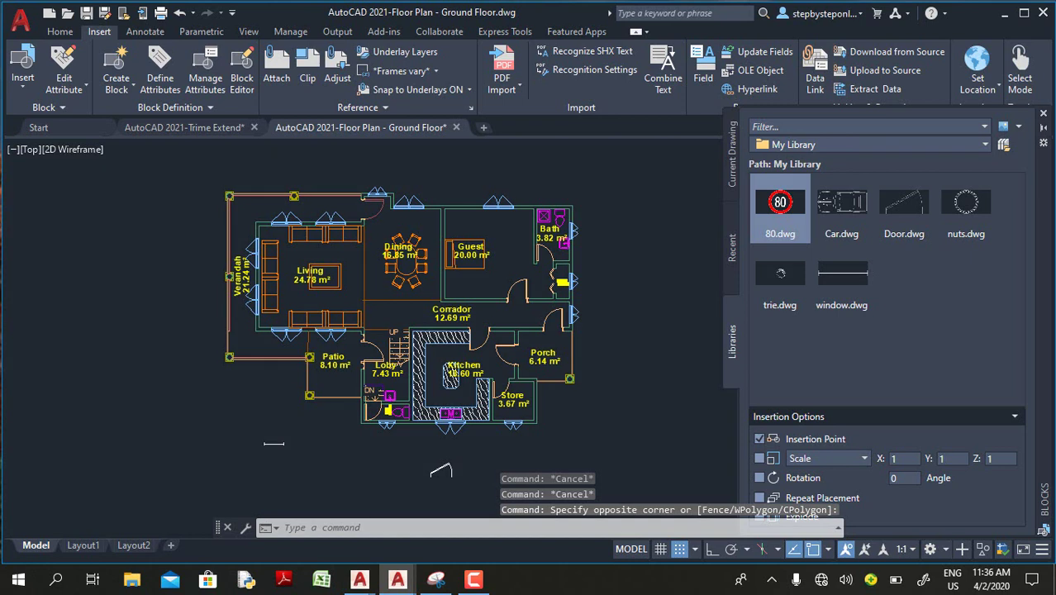
Step: Insert the 80.dwg block from My Library beside the Porch, outside the plan, and check the recent blocks
{"action": "left_click", "coordinate": [780, 206]}
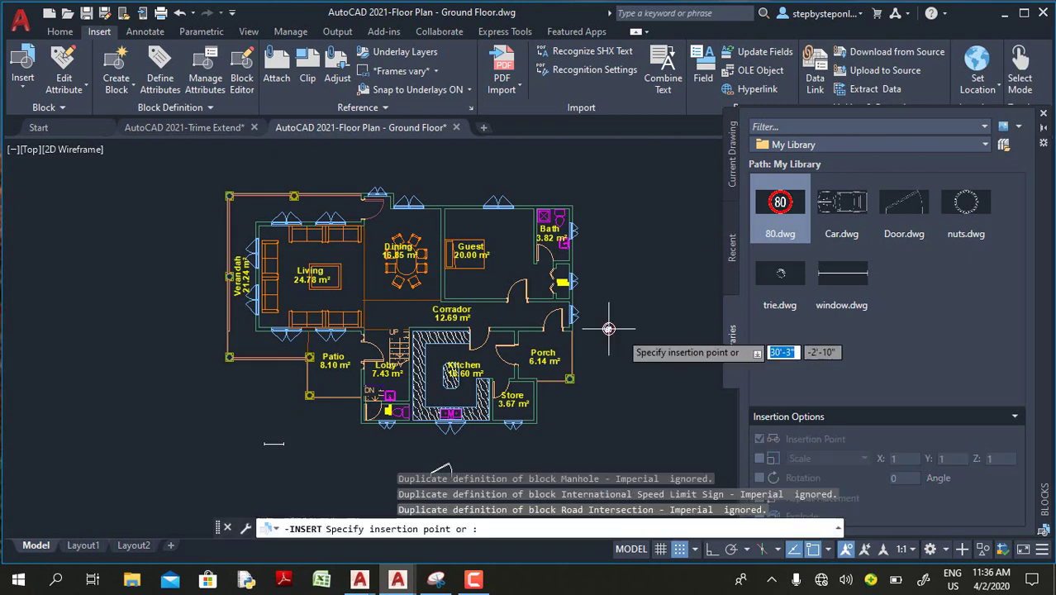
{"action": "left_click", "coordinate": [730, 253]}
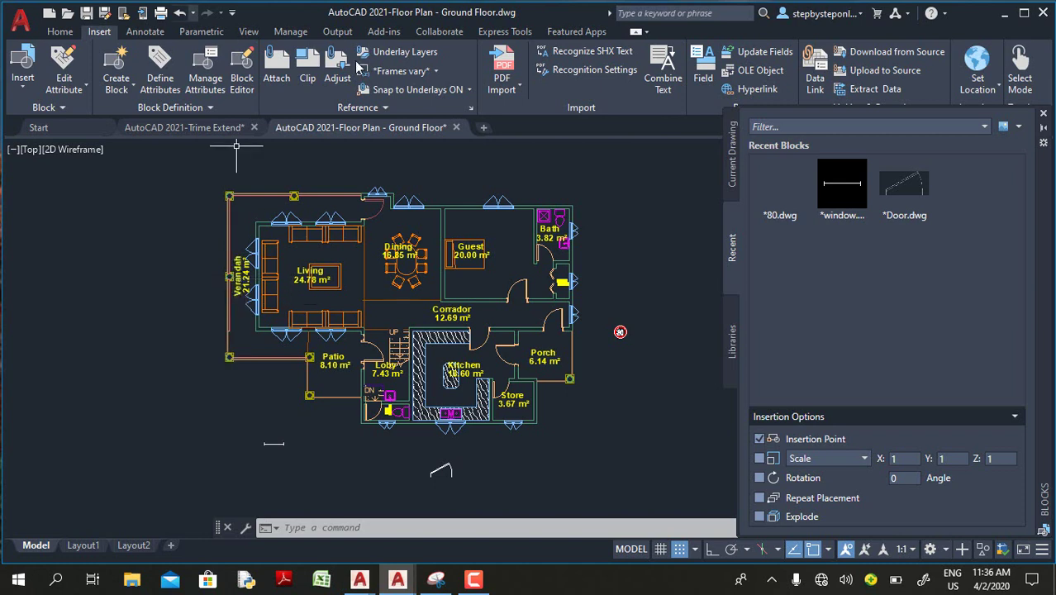
Step: Keep the expanded drawing tools pinned open and draw a rectangular revision cloud over the Verandah and Living room
{"action": "left_click", "coordinate": [61, 33]}
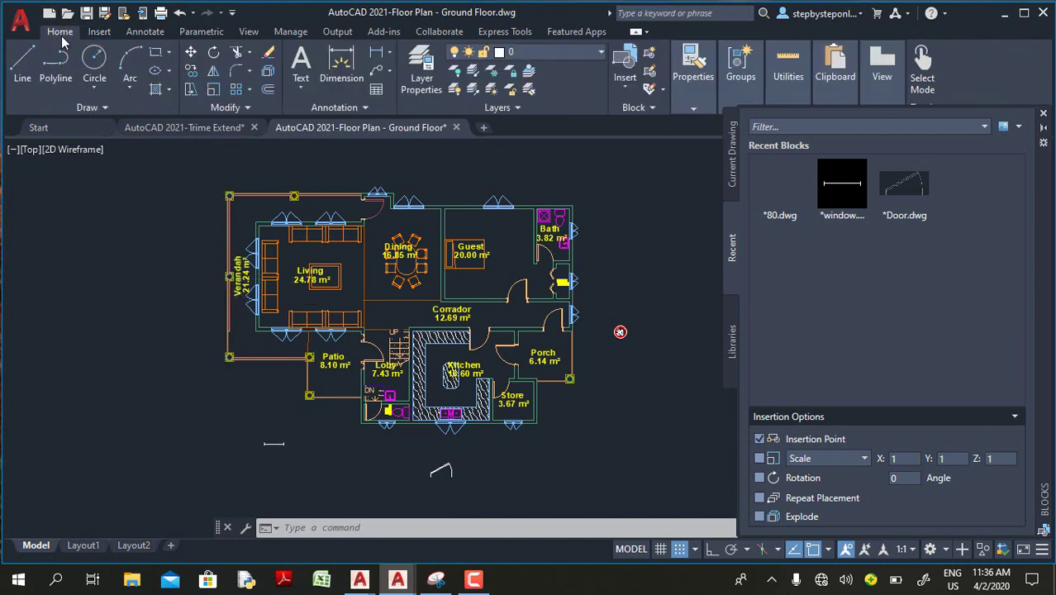
{"action": "left_click", "coordinate": [103, 109]}
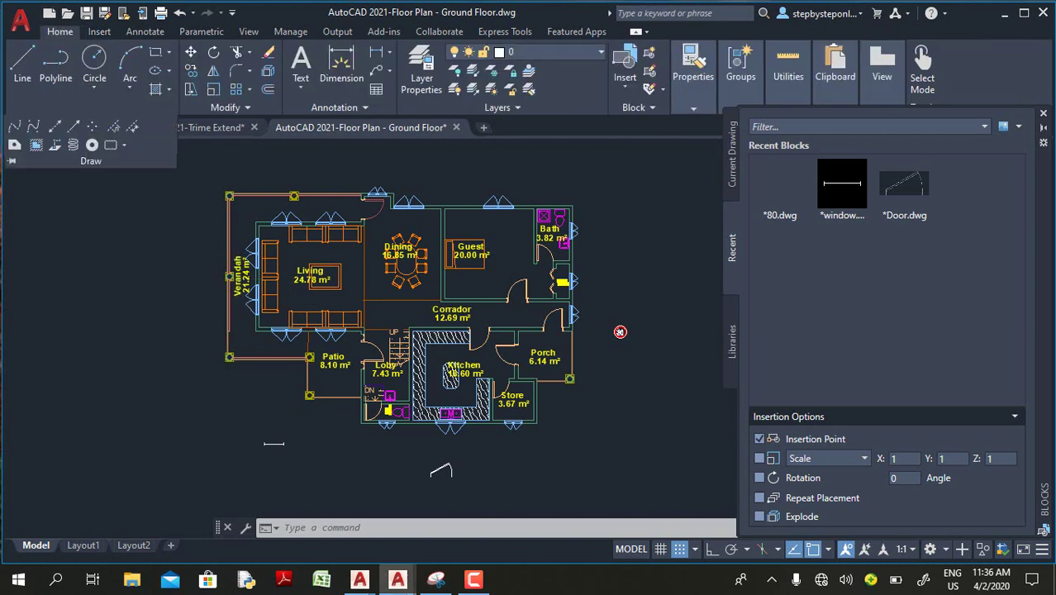
{"action": "left_click", "coordinate": [11, 162]}
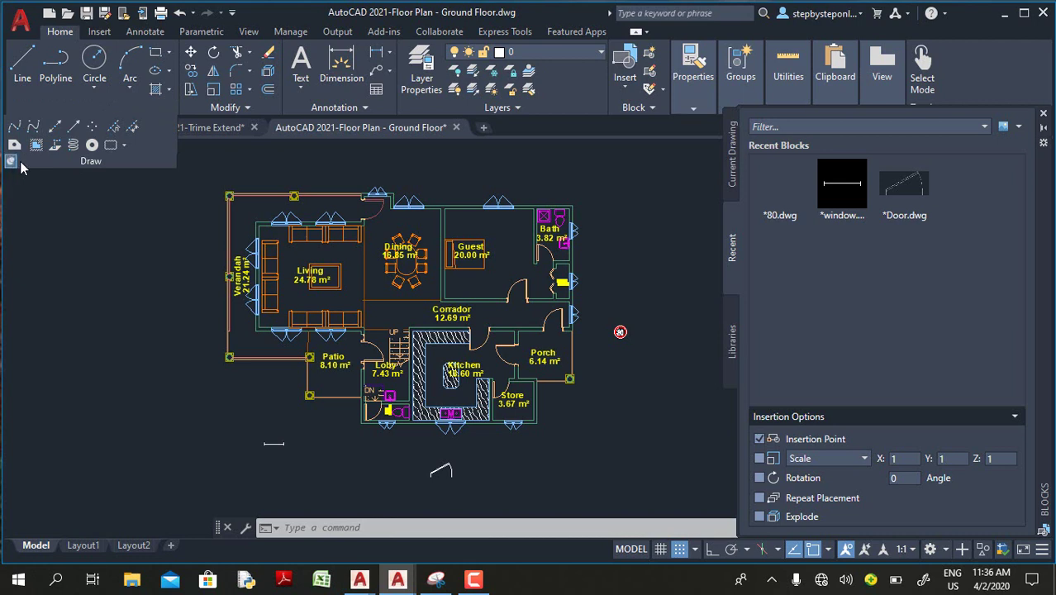
{"action": "left_click", "coordinate": [111, 145]}
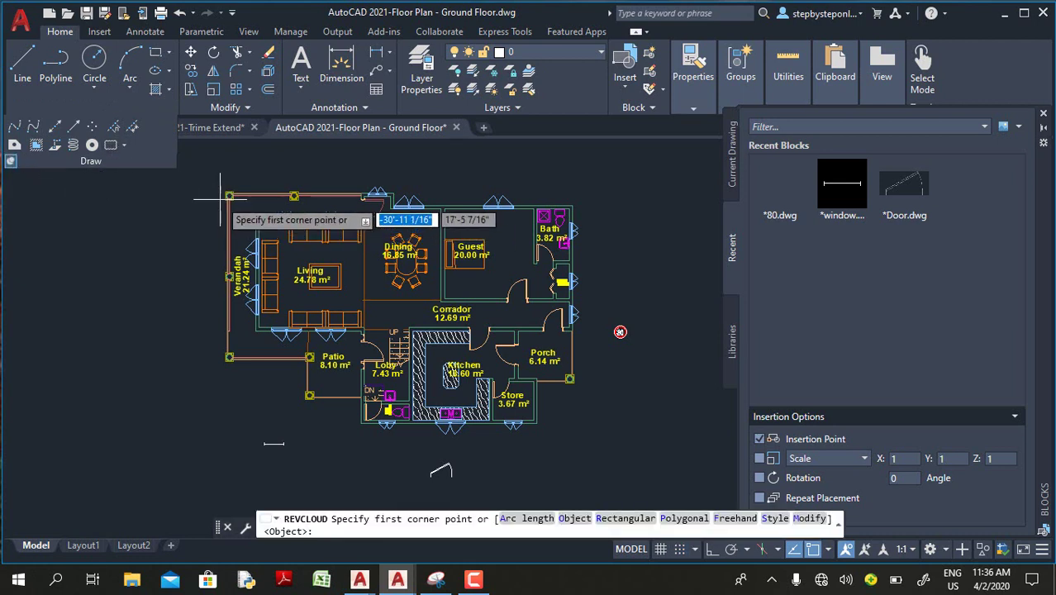
{"action": "left_click", "coordinate": [207, 186]}
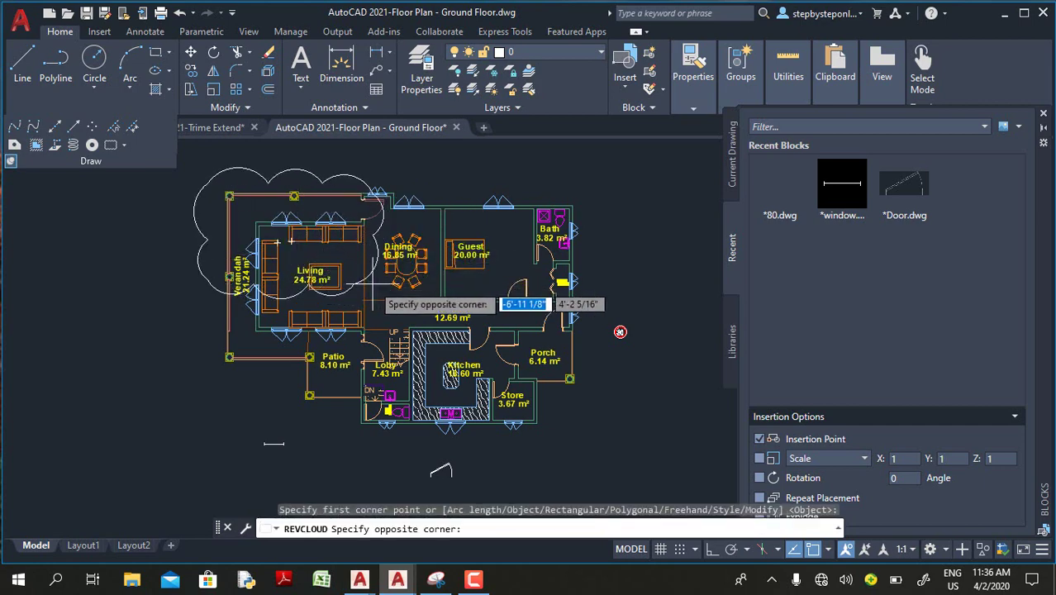
{"action": "left_click", "coordinate": [381, 291]}
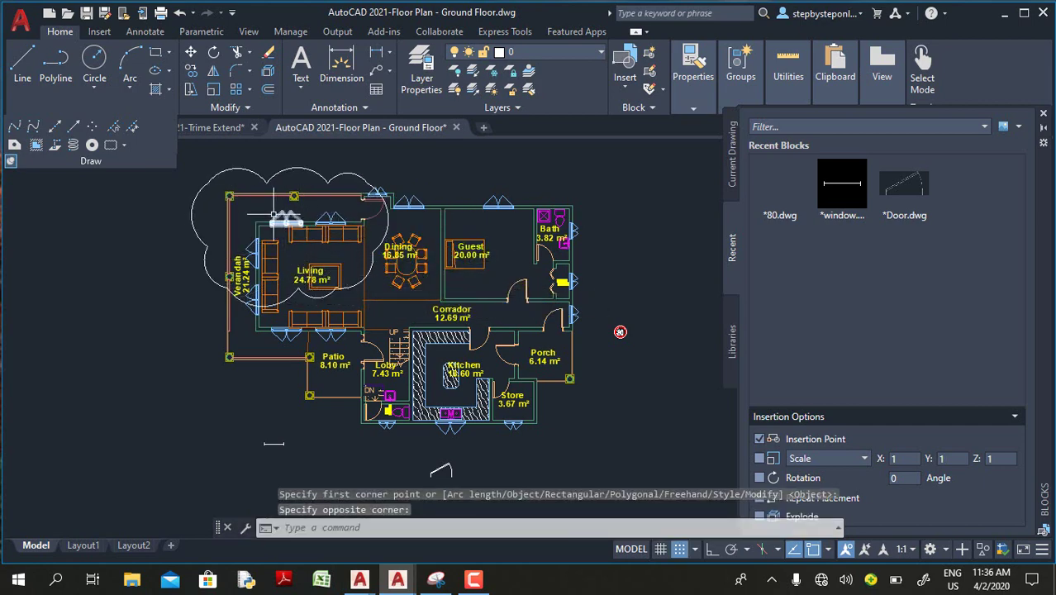
Step: Select the revision cloud and examine its properties, including the Arc Length
{"action": "left_click", "coordinate": [223, 174]}
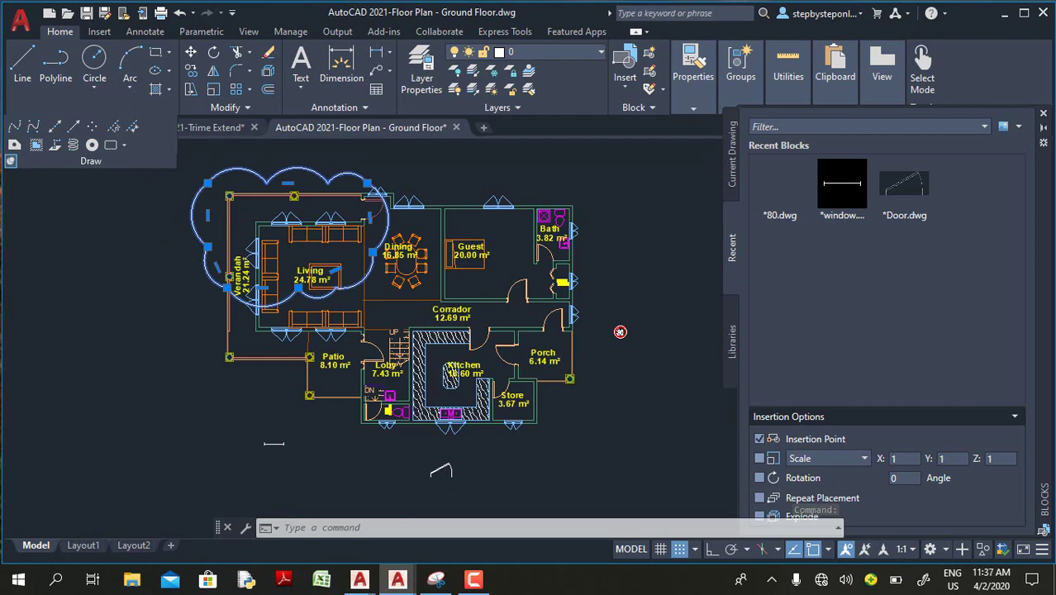
{"action": "key", "text": "ctrl+1"}
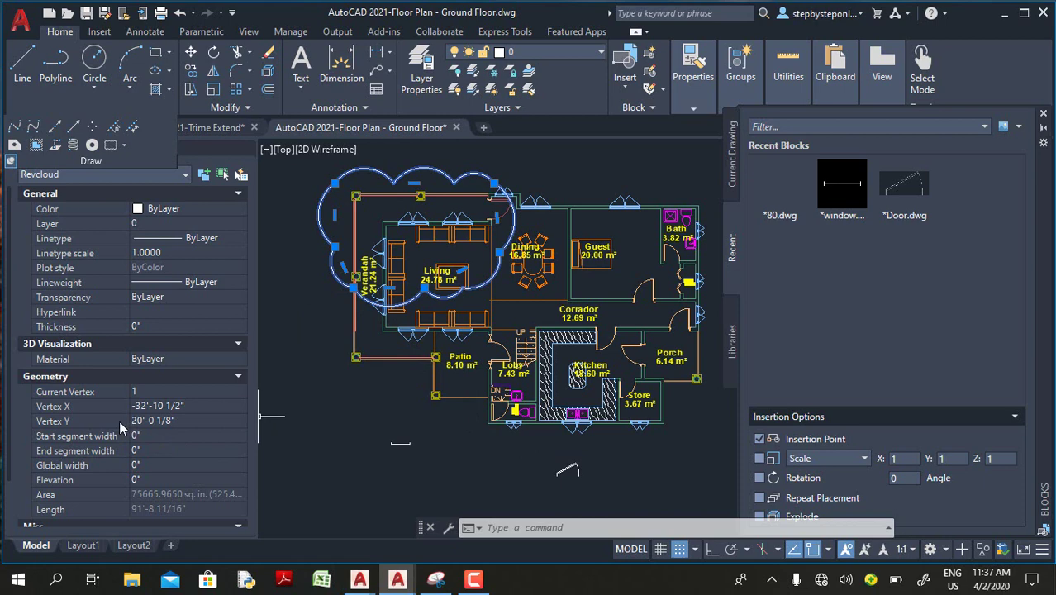
{"action": "scroll", "coordinate": [119, 421], "scroll_direction": "down", "scroll_amount": 2}
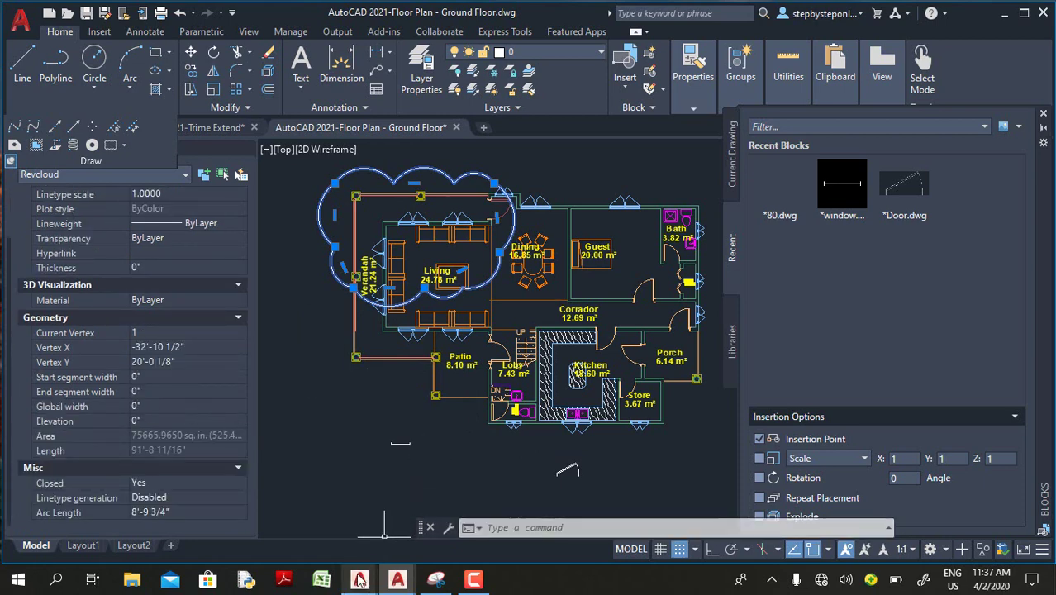
Step: Switch to the floor plan in AutoCAD 2020, draw a rectangular revision cloud over the Verandah corner and inspect its arcs up close
{"action": "mouse_move", "coordinate": [360, 578]}
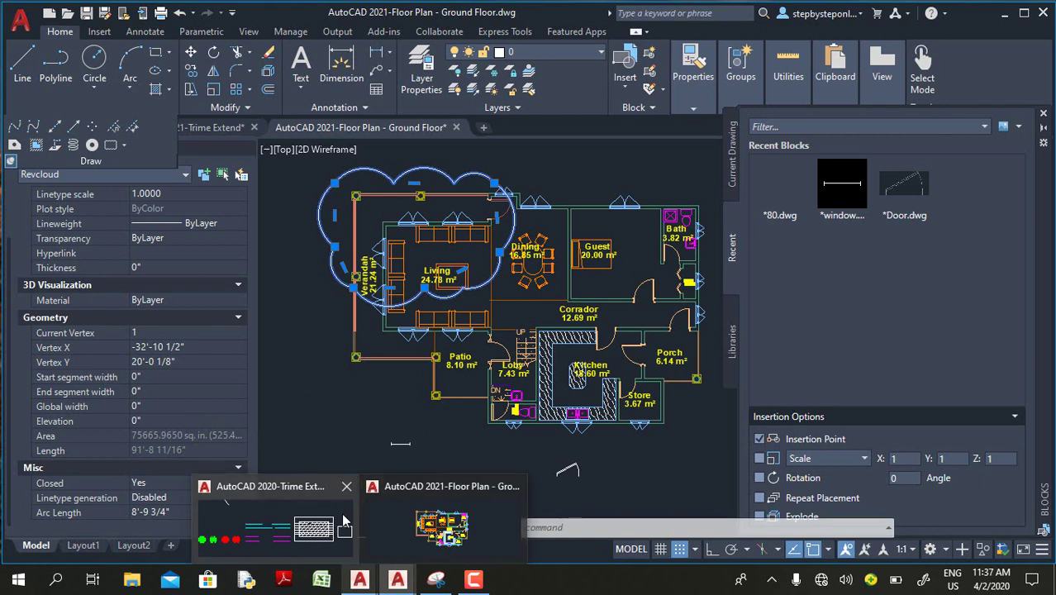
{"action": "left_click", "coordinate": [373, 519]}
{"action": "key", "text": "ctrl+Tab"}
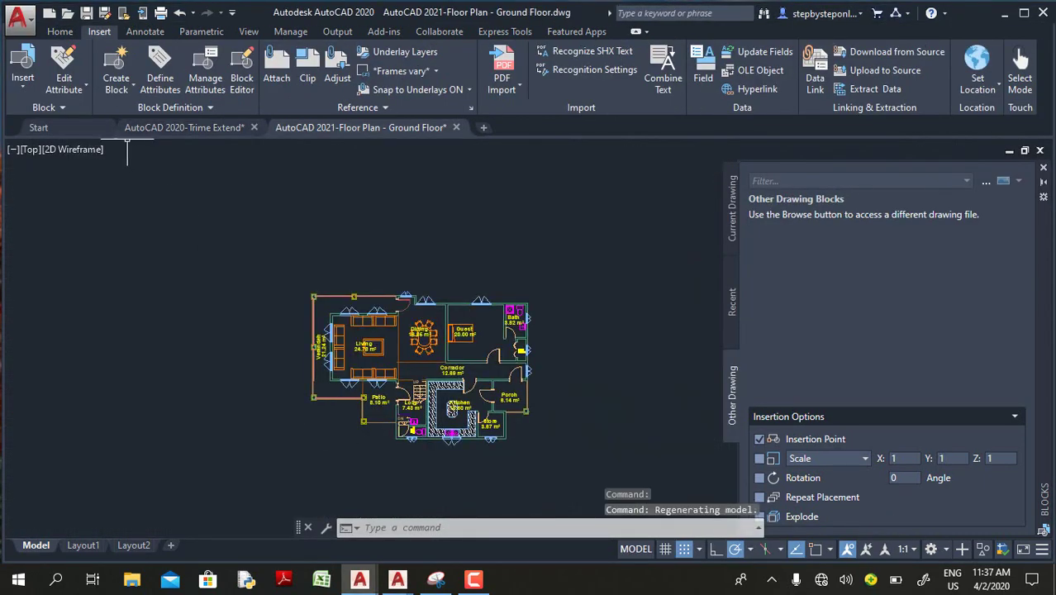
{"action": "left_click", "coordinate": [59, 31]}
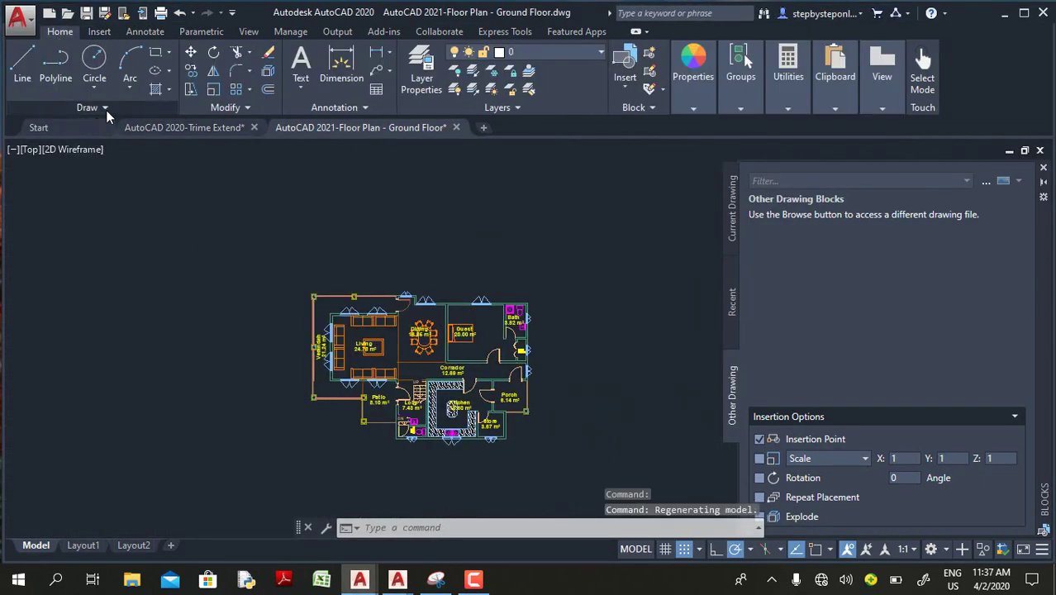
{"action": "left_click", "coordinate": [105, 109]}
{"action": "left_click", "coordinate": [11, 162]}
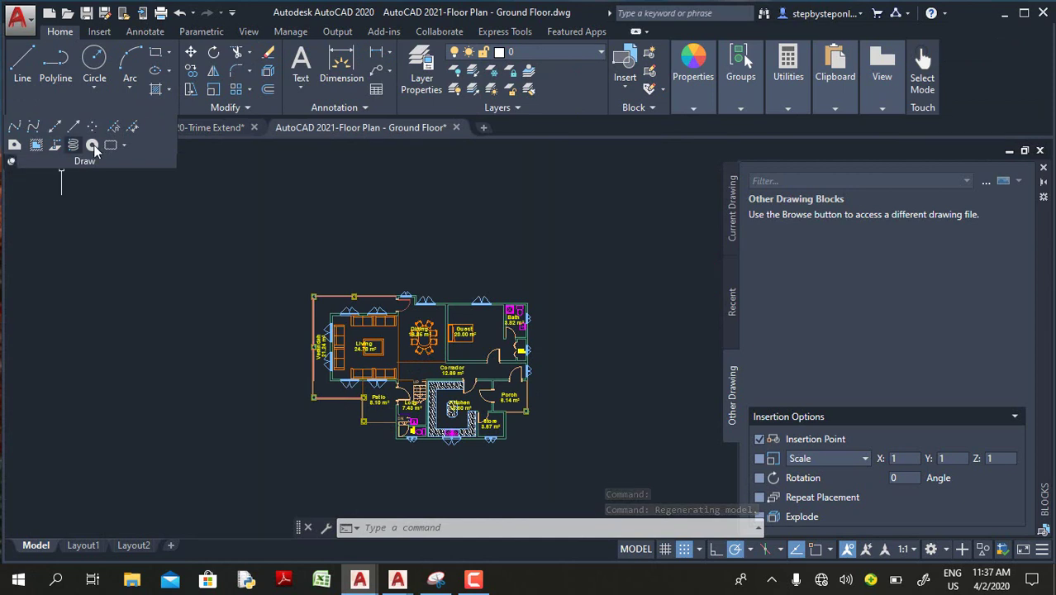
{"action": "left_click", "coordinate": [274, 247]}
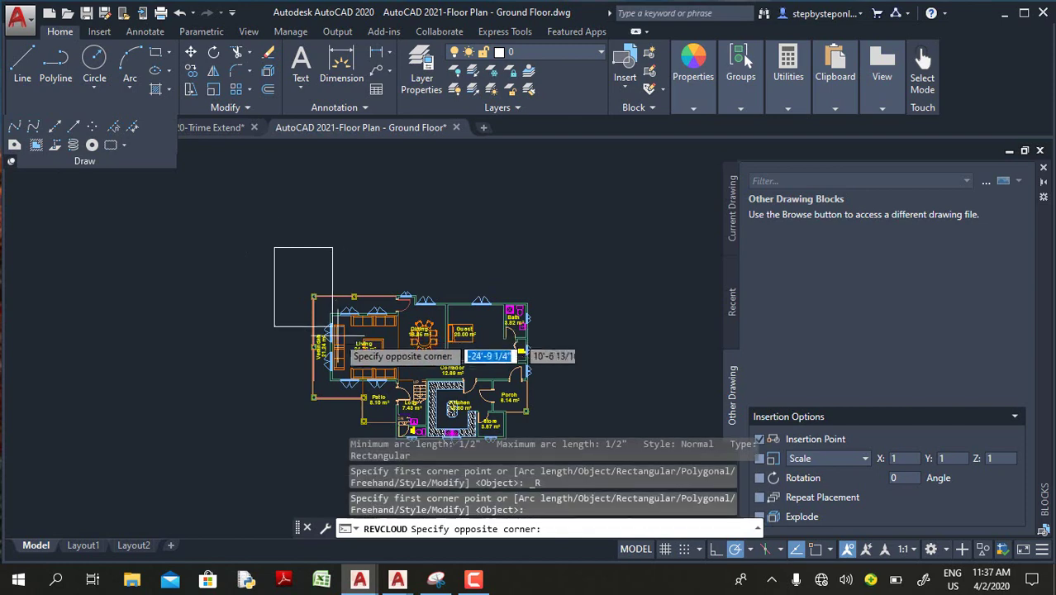
{"action": "scroll", "coordinate": [342, 267], "scroll_direction": "up", "scroll_amount": 2}
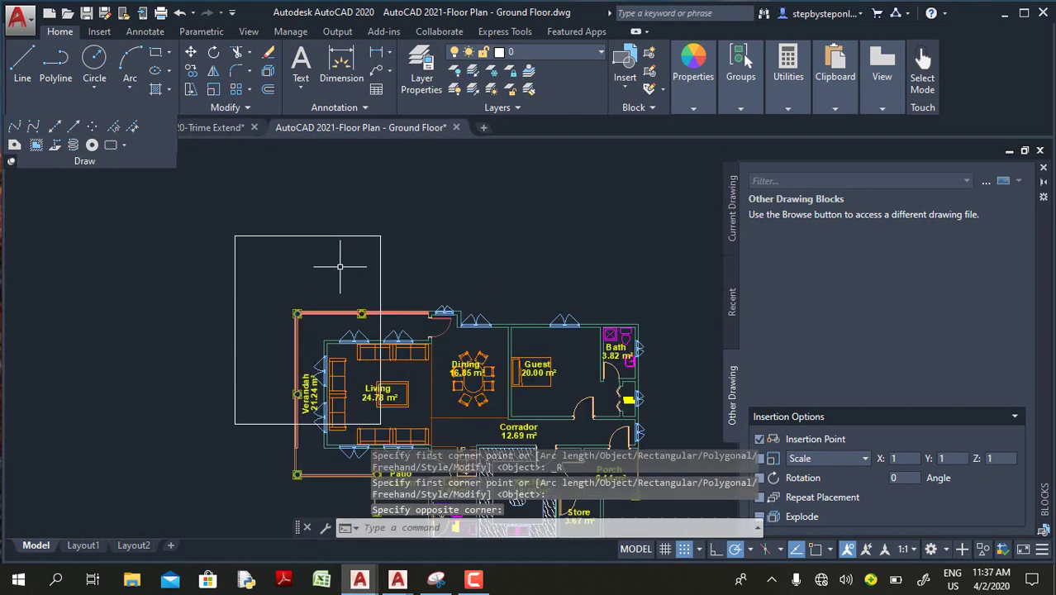
{"action": "scroll", "coordinate": [359, 257], "scroll_direction": "up", "scroll_amount": 4}
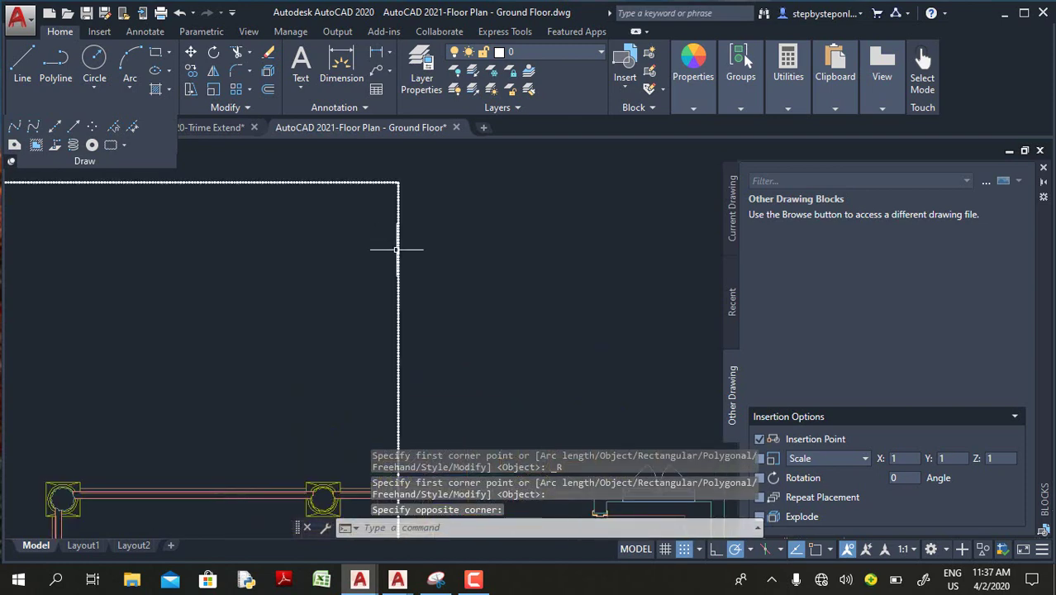
Step: Inspect the arcs of the rectangular revision cloud up close and compare their size with the whole floor plan
{"action": "scroll", "coordinate": [326, 227], "scroll_direction": "down", "scroll_amount": 4}
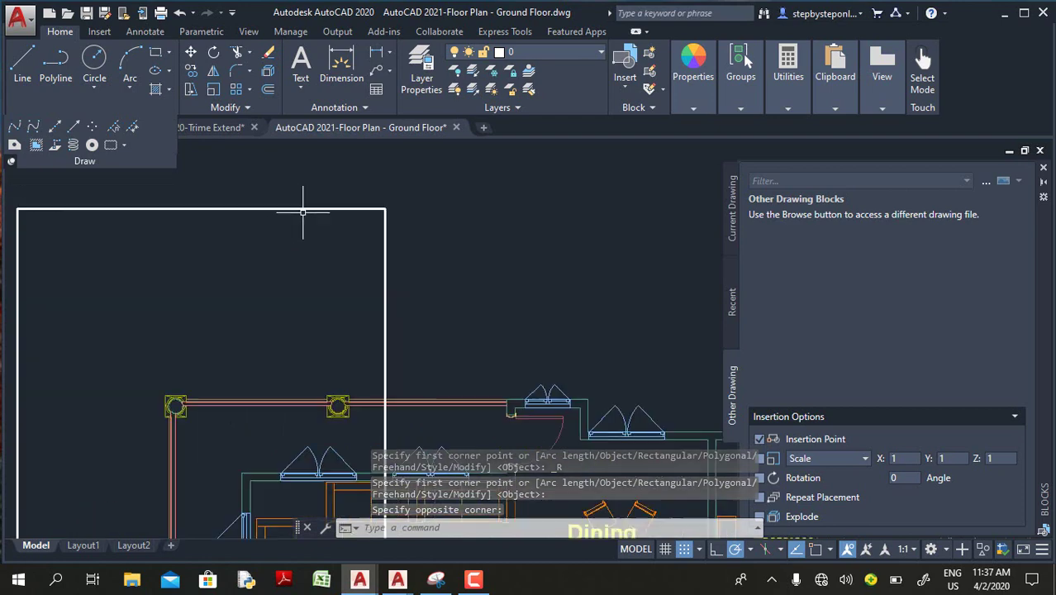
{"action": "scroll", "coordinate": [304, 211], "scroll_direction": "down", "scroll_amount": 3}
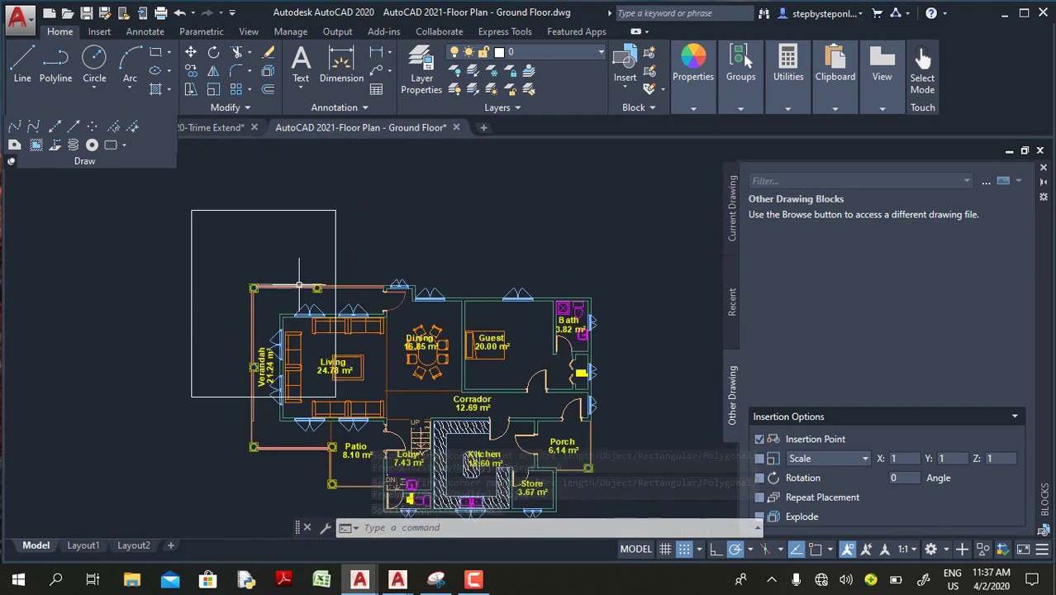
{"action": "scroll", "coordinate": [321, 256], "scroll_direction": "up", "scroll_amount": 5}
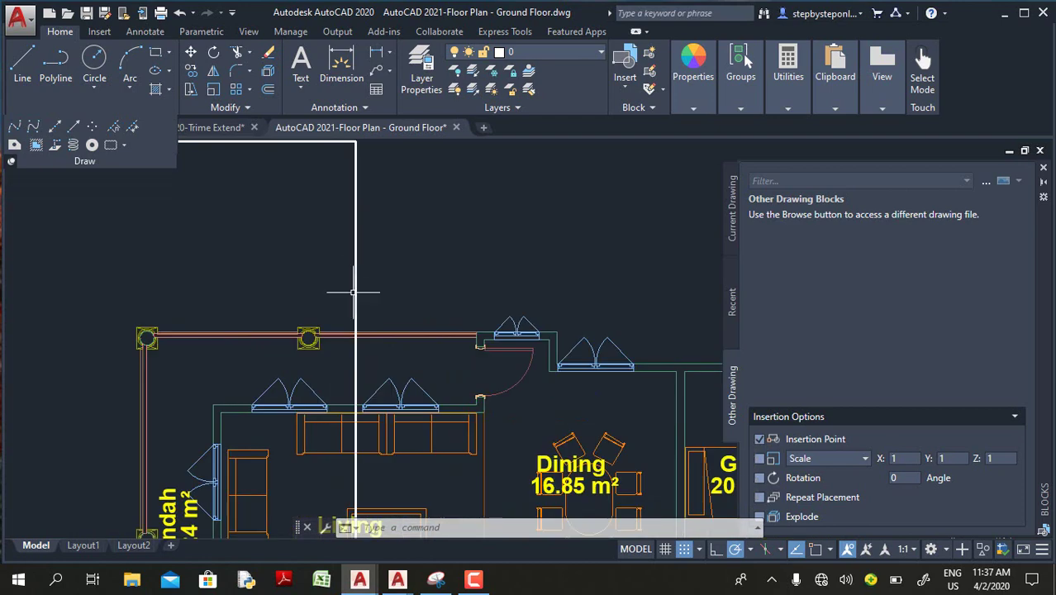
{"action": "scroll", "coordinate": [353, 291], "scroll_direction": "up", "scroll_amount": 6}
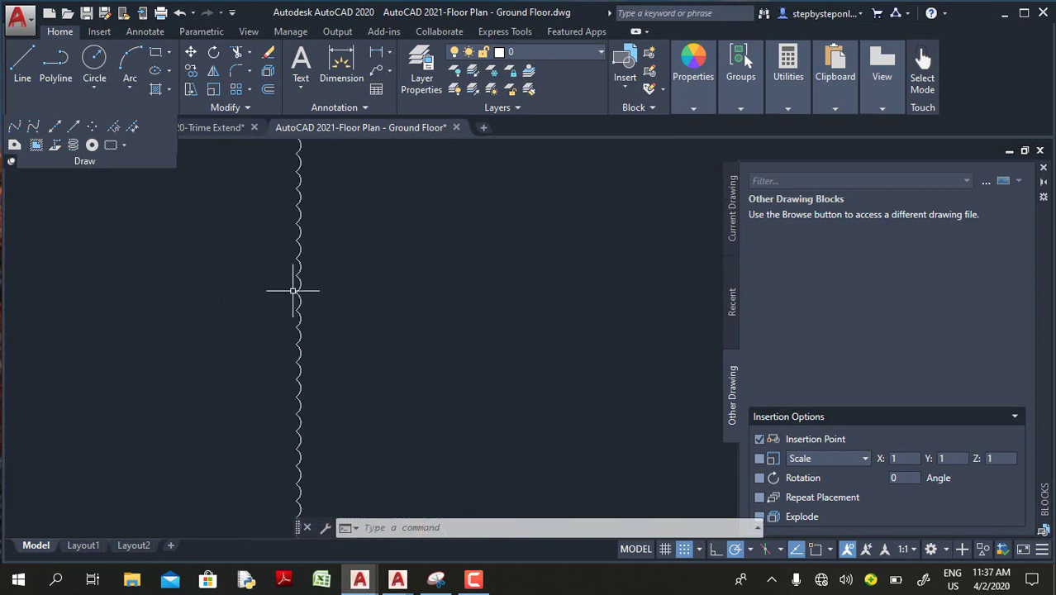
{"action": "scroll", "coordinate": [306, 295], "scroll_direction": "down", "scroll_amount": 3}
{"action": "scroll", "coordinate": [306, 295], "scroll_direction": "down", "scroll_amount": 2}
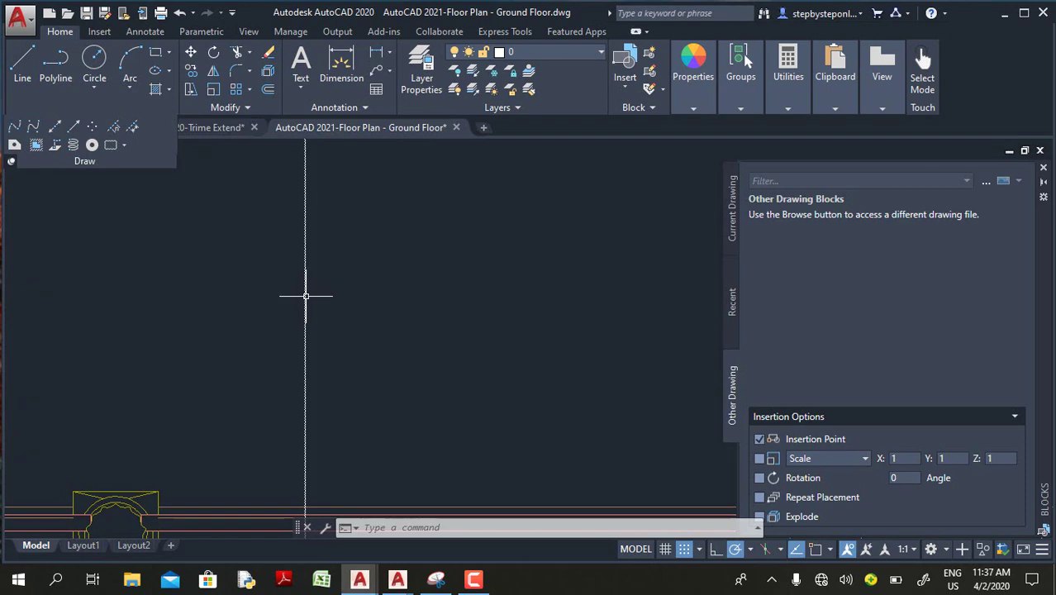
{"action": "scroll", "coordinate": [304, 294], "scroll_direction": "down", "scroll_amount": 1}
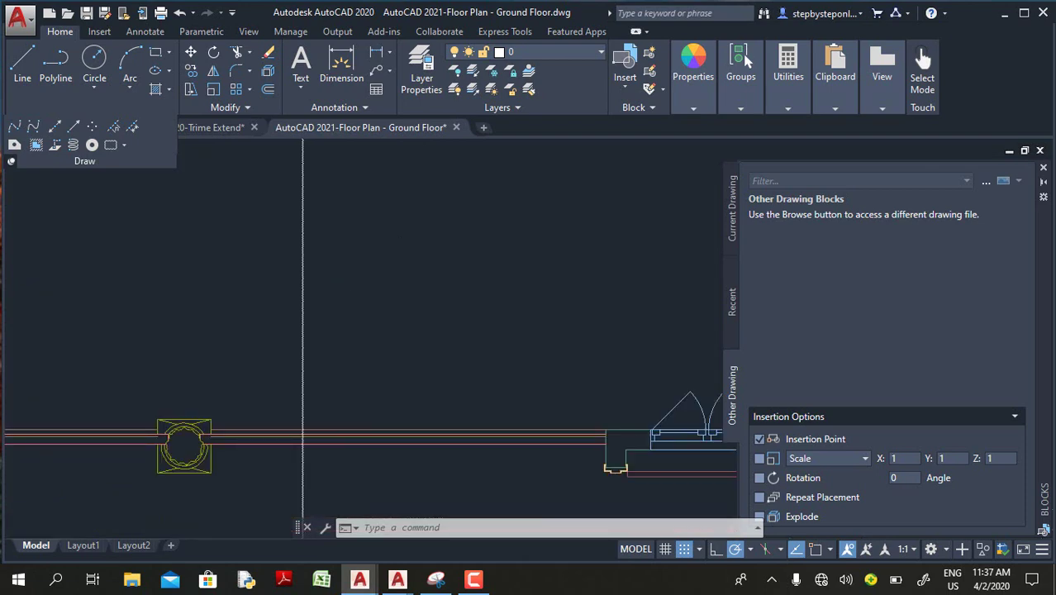
{"action": "scroll", "coordinate": [401, 266], "scroll_direction": "down", "scroll_amount": 4}
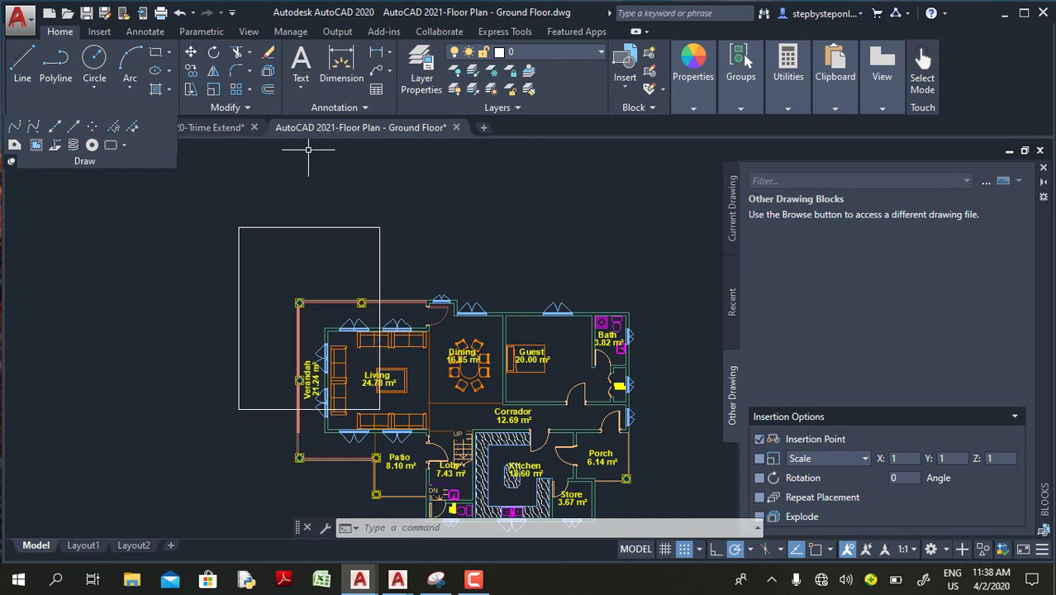
{"action": "left_click", "coordinate": [110, 146]}
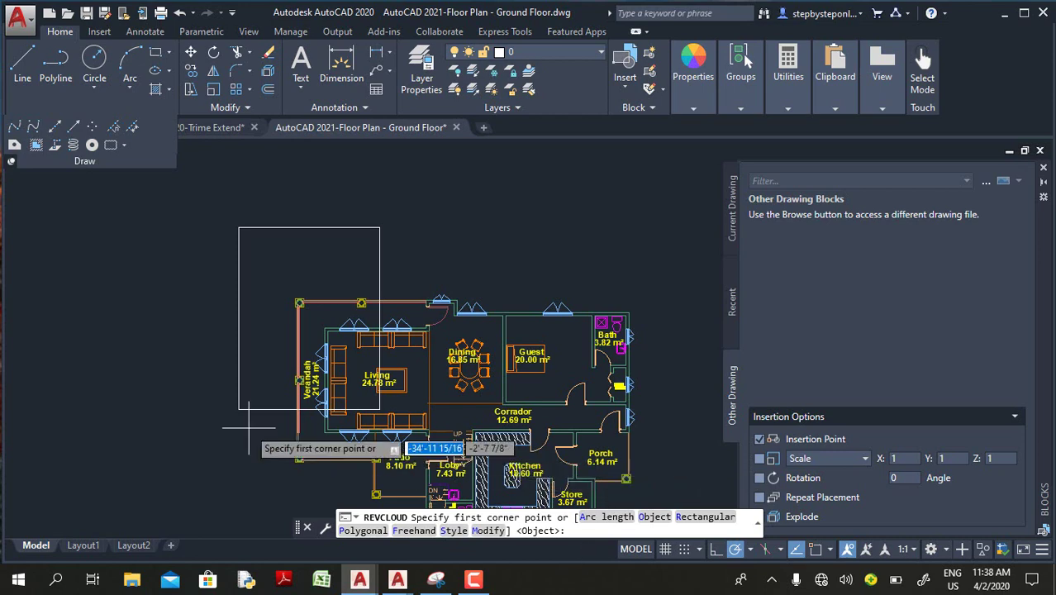
{"action": "key", "text": "Escape"}
Step: Switch to the floor plan in AutoCAD 2021 and preview a rectangular revision cloud outside the plan, southwest of the Verandah, without placing it
{"action": "mouse_move", "coordinate": [398, 578]}
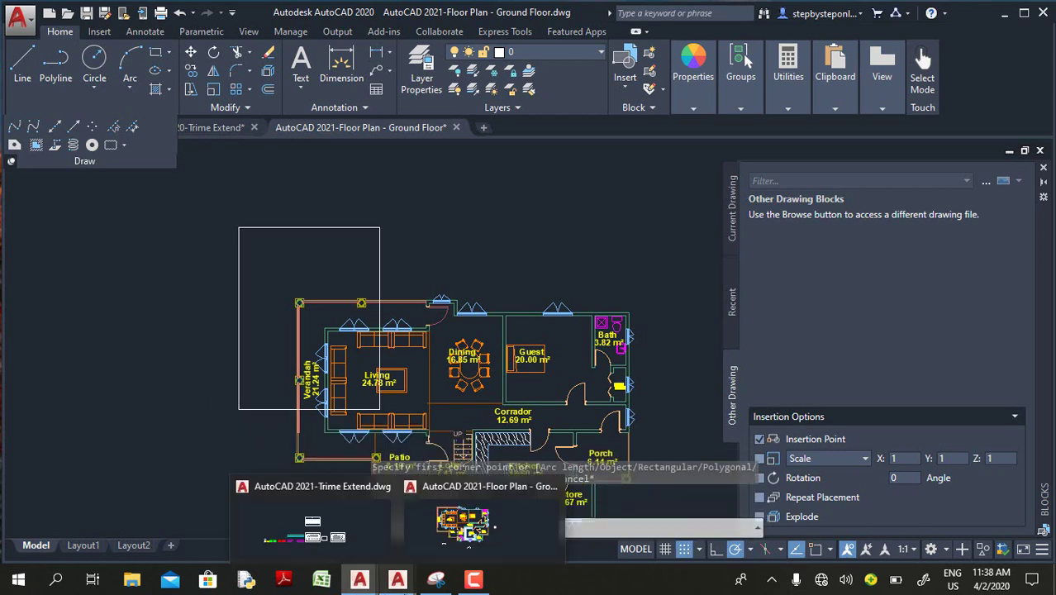
{"action": "left_click", "coordinate": [439, 546]}
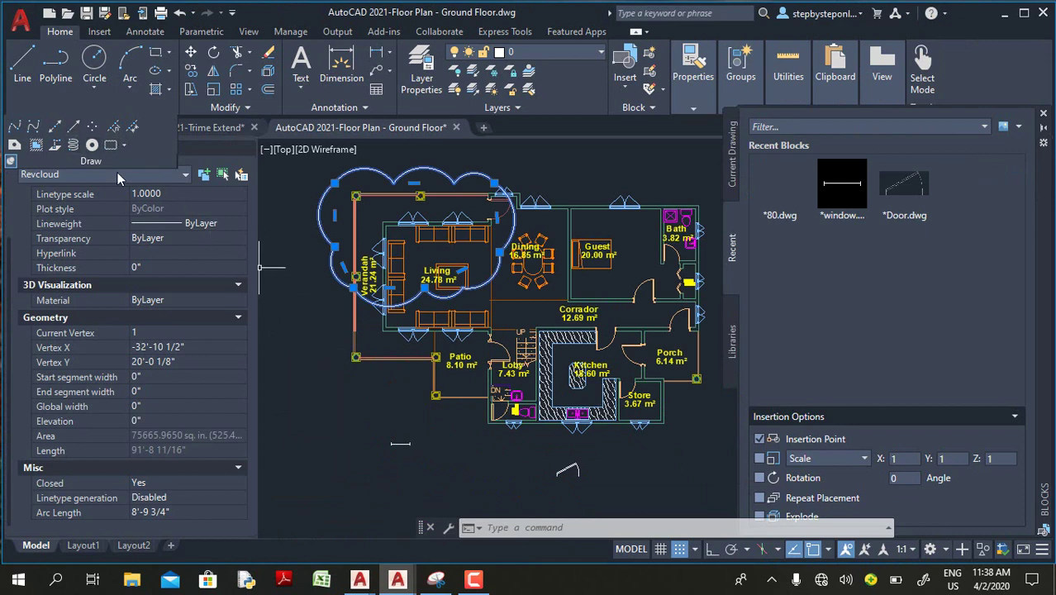
{"action": "left_click", "coordinate": [110, 146]}
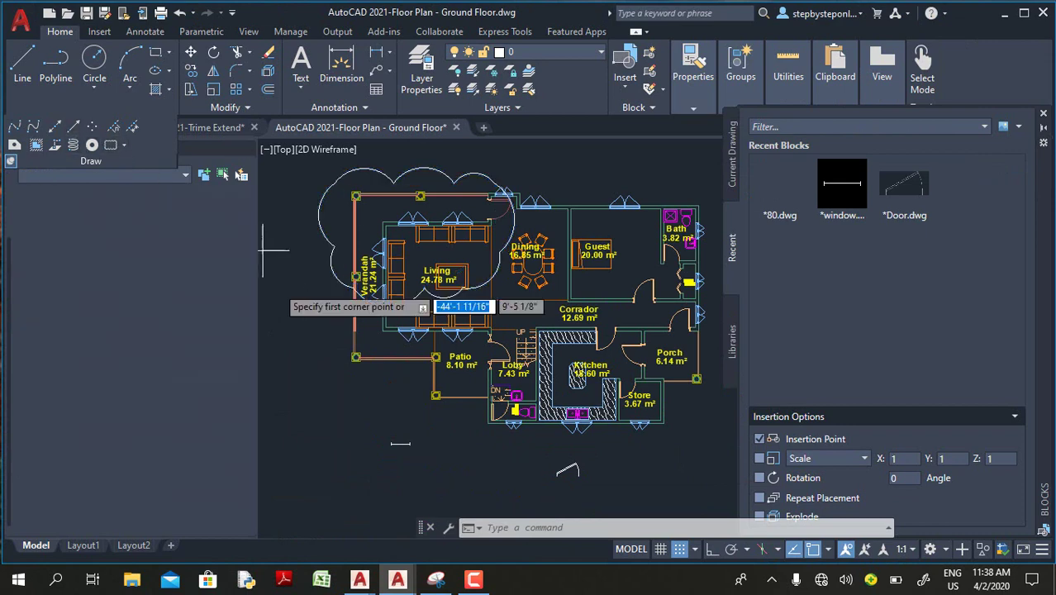
{"action": "left_click", "coordinate": [297, 357]}
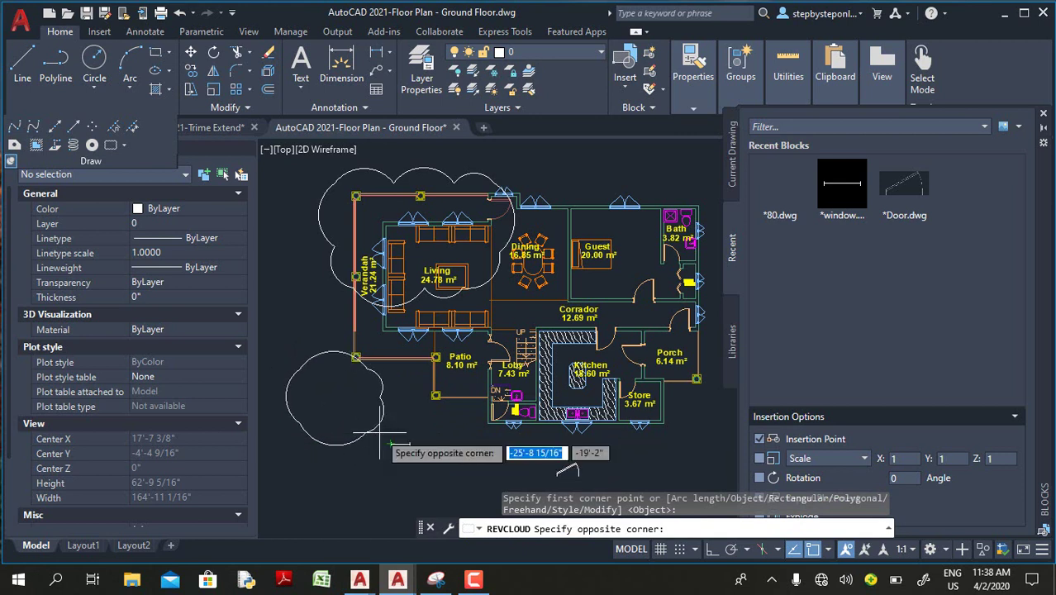
{"action": "key", "text": "Escape"}
{"action": "key", "text": "F9"}
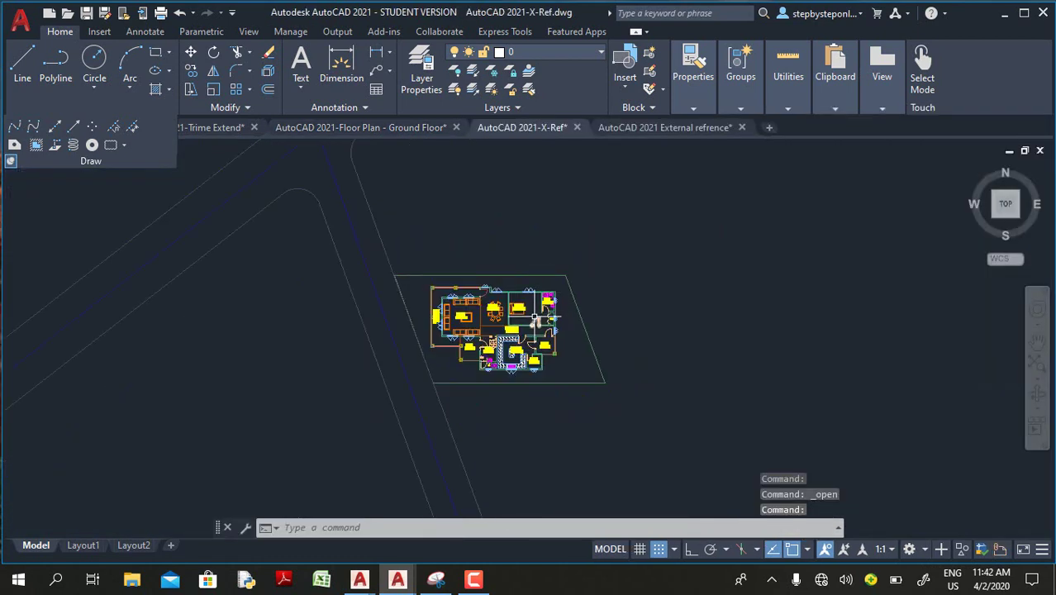
Step: Close the AutoCAD 2021-X-Ref drawing without saving its changes
{"action": "scroll", "coordinate": [516, 310], "scroll_direction": "down", "scroll_amount": 1}
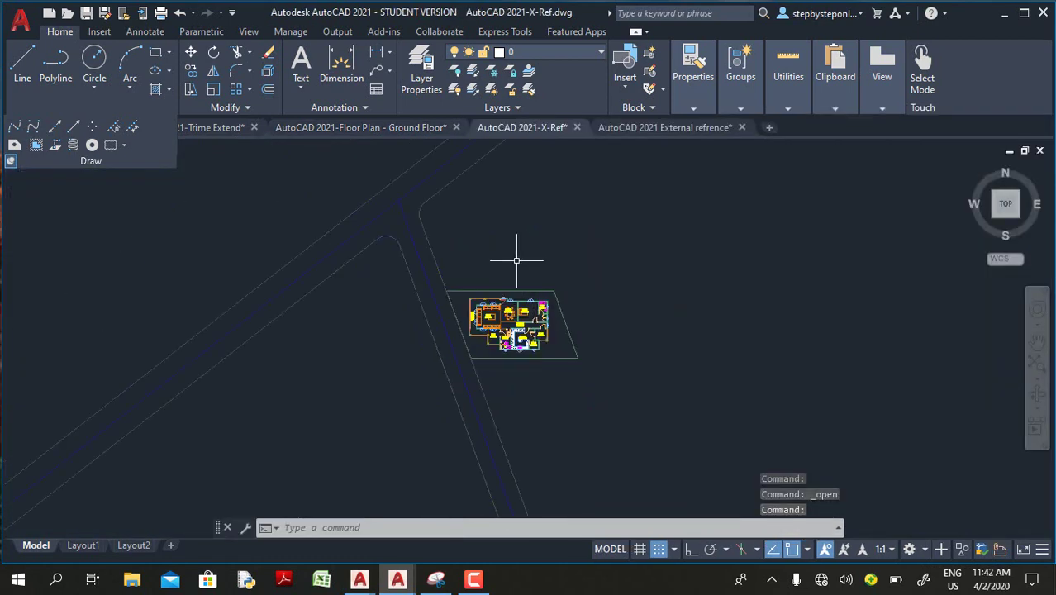
{"action": "scroll", "coordinate": [508, 259], "scroll_direction": "up", "scroll_amount": 1}
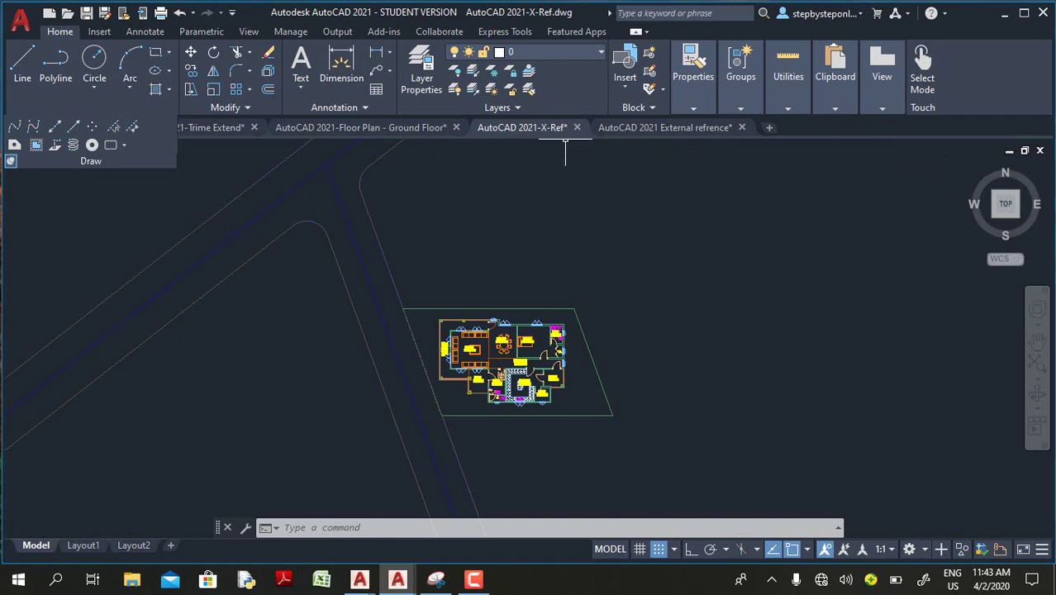
{"action": "left_click", "coordinate": [577, 127]}
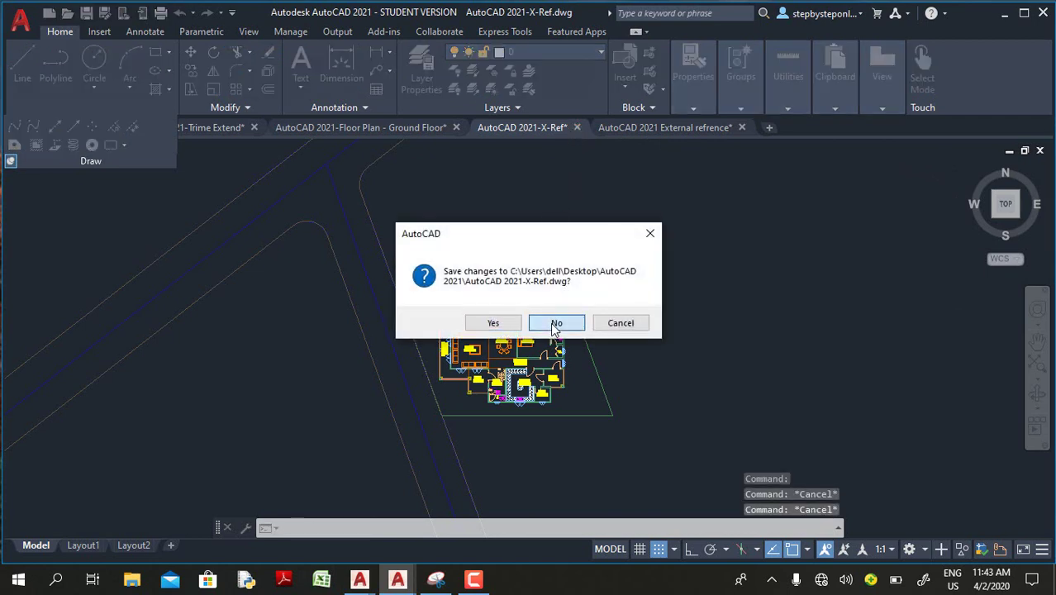
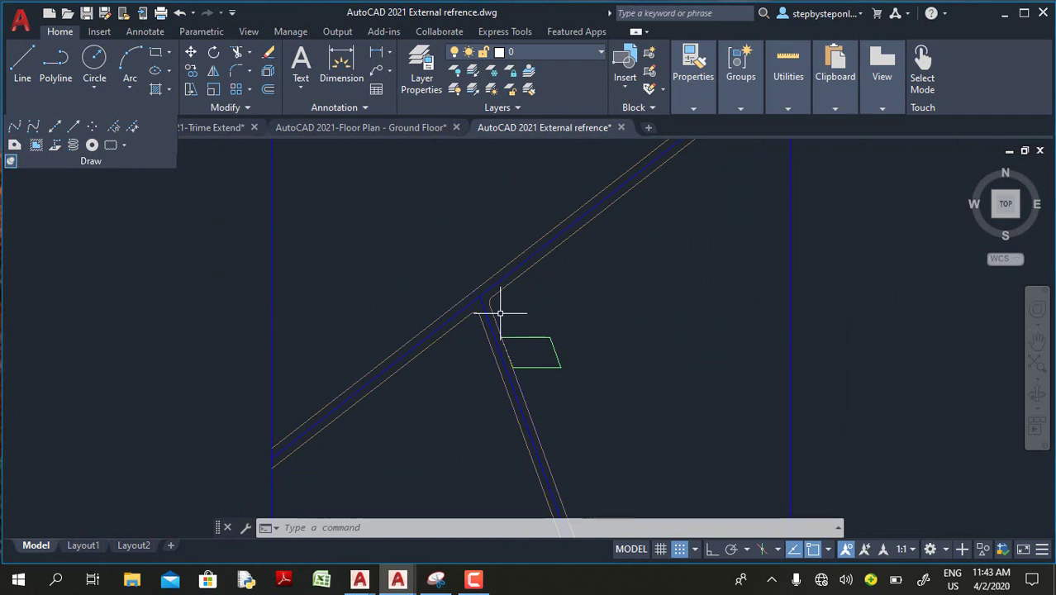
Step: Extend both edge lines of the side road across the diagonal main road up to the blue site boundary
{"action": "scroll", "coordinate": [499, 313], "scroll_direction": "down", "scroll_amount": 3}
{"action": "scroll", "coordinate": [476, 323], "scroll_direction": "up", "scroll_amount": 3}
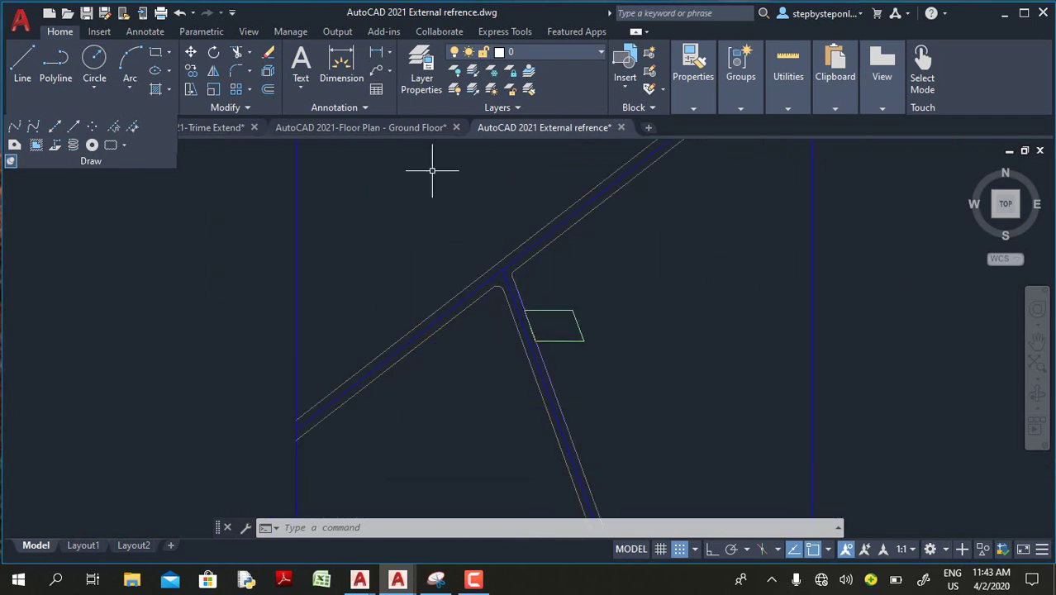
{"action": "scroll", "coordinate": [424, 295], "scroll_direction": "down", "scroll_amount": 3}
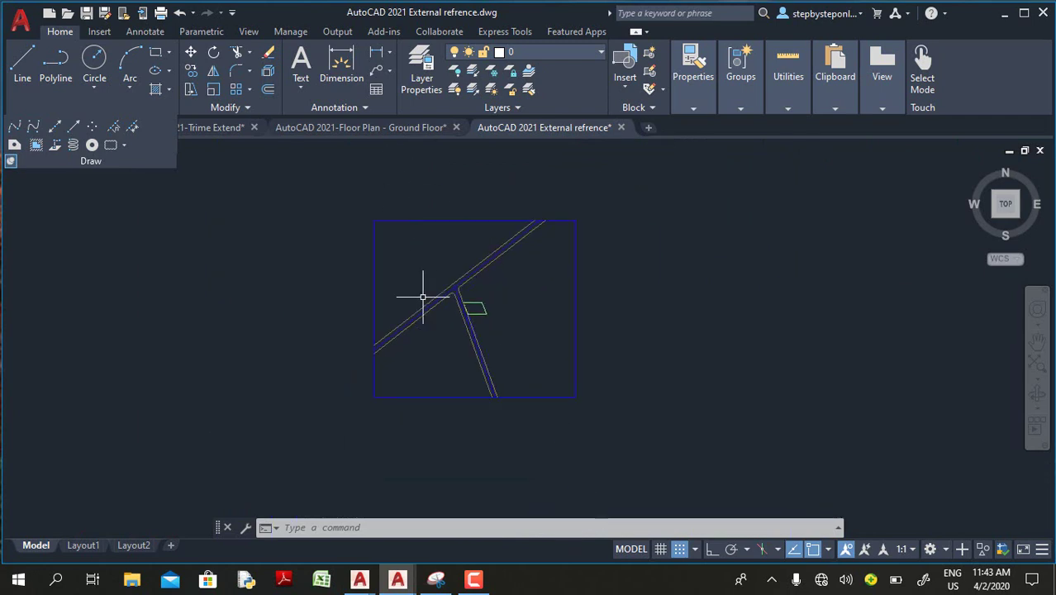
{"action": "left_click", "coordinate": [242, 54]}
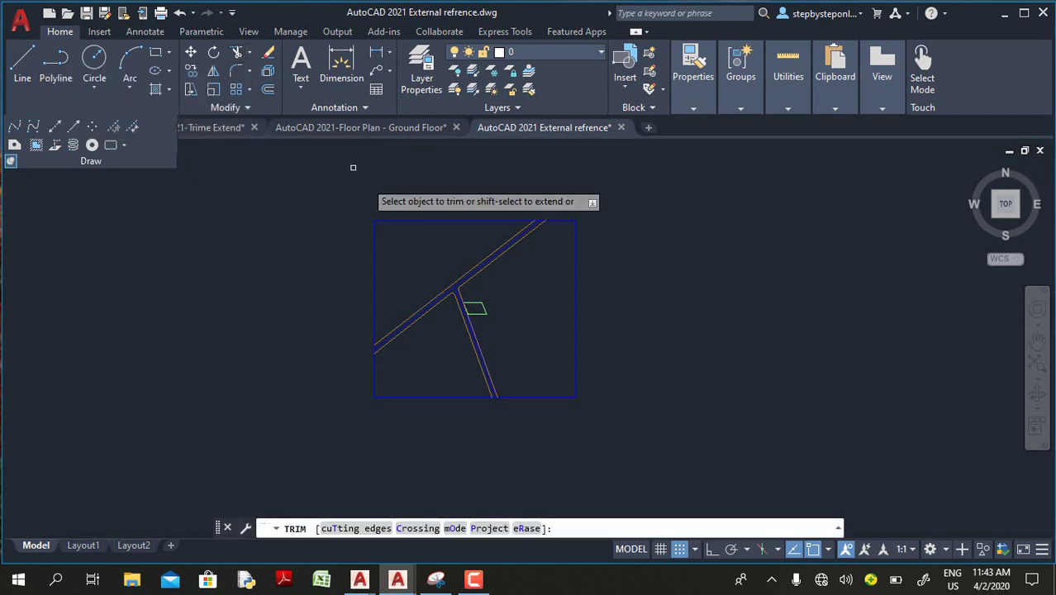
{"action": "scroll", "coordinate": [431, 237], "scroll_direction": "up", "scroll_amount": 4}
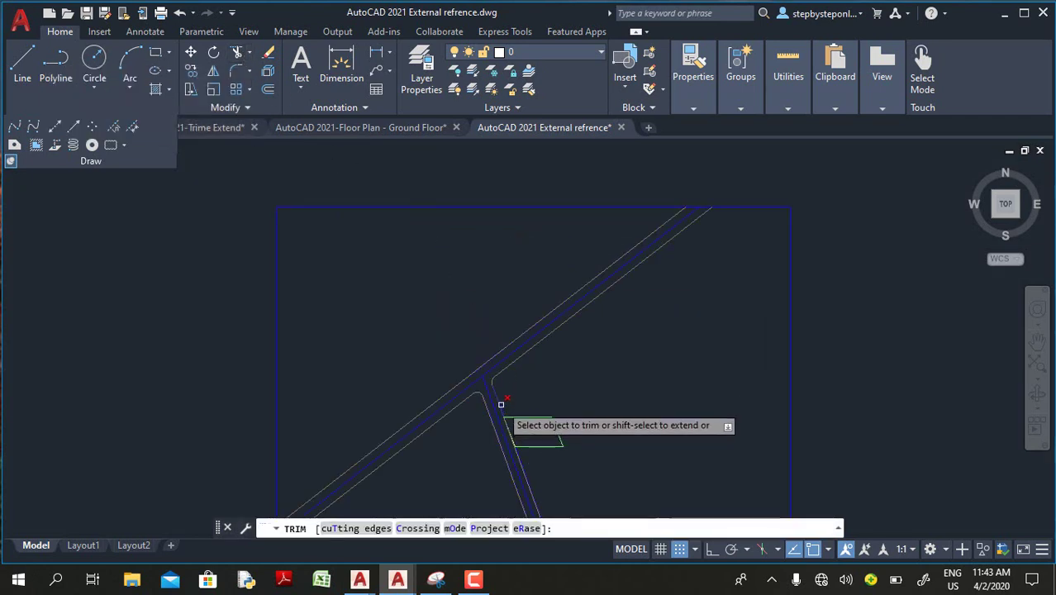
{"action": "left_click", "coordinate": [249, 52]}
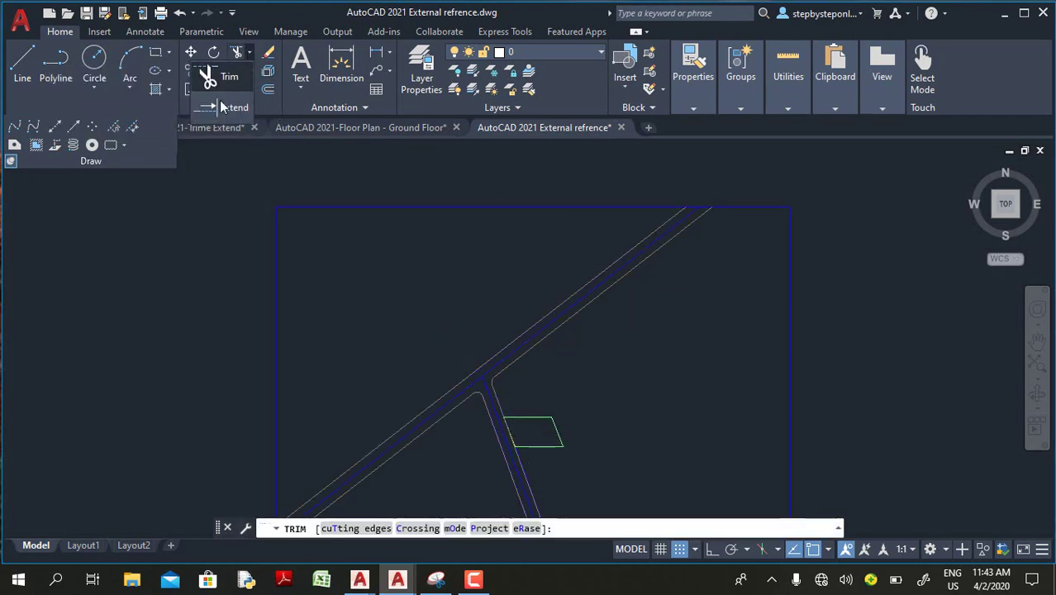
{"action": "left_click", "coordinate": [216, 105]}
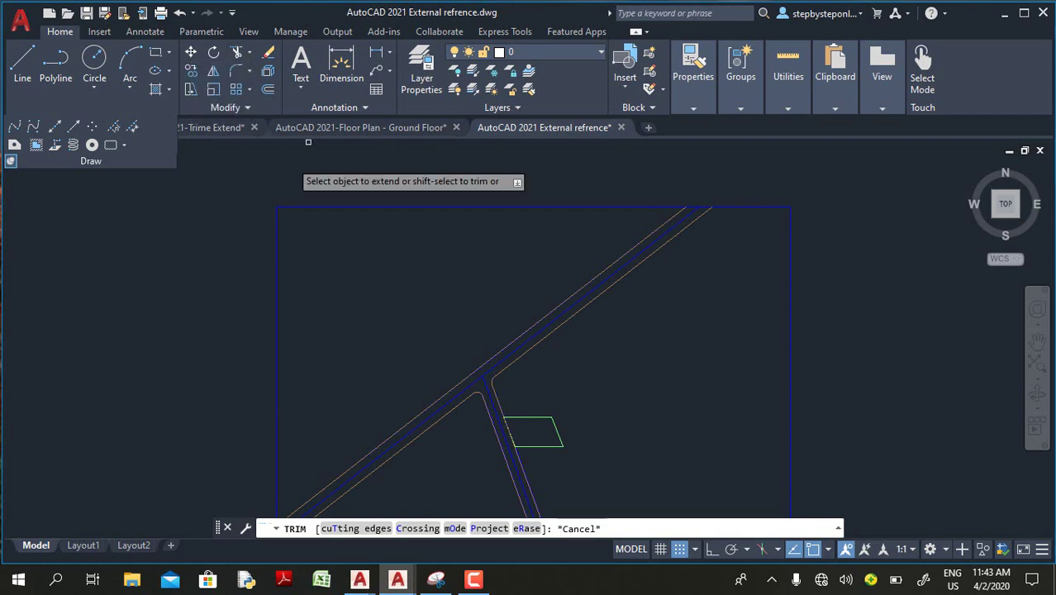
{"action": "left_click", "coordinate": [497, 391]}
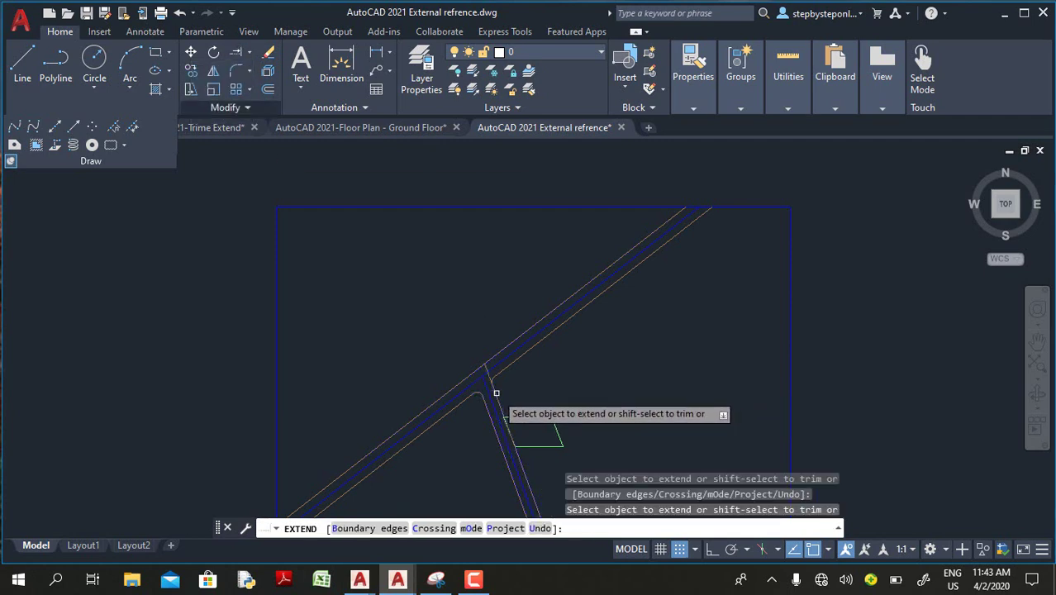
{"action": "left_click", "coordinate": [494, 391]}
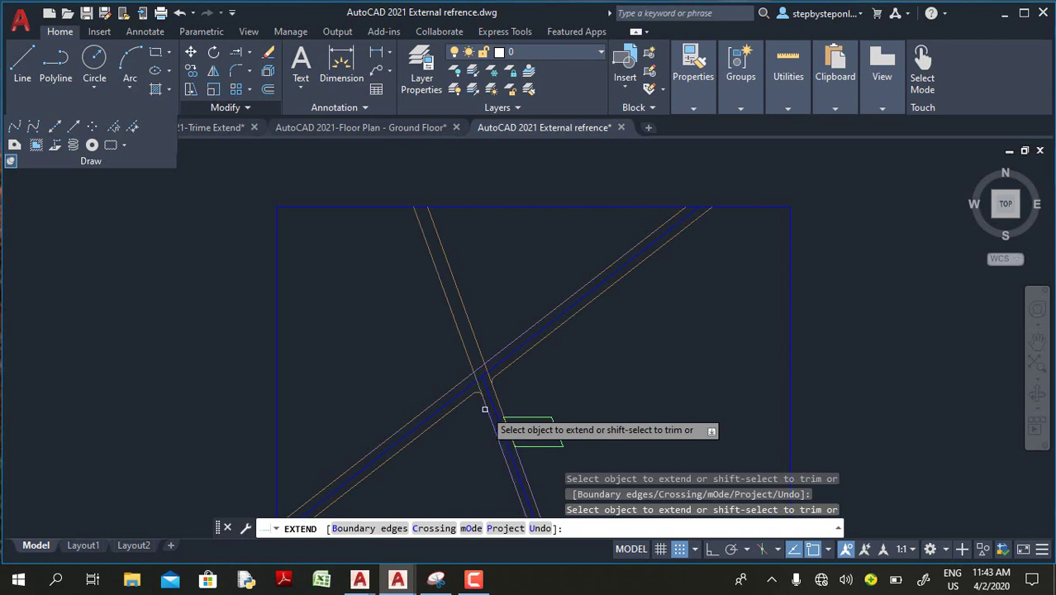
Step: Select the curved road corner on the west side of the junction and inspect where it meets the extended edge line
{"action": "scroll", "coordinate": [479, 400], "scroll_direction": "up", "scroll_amount": 2}
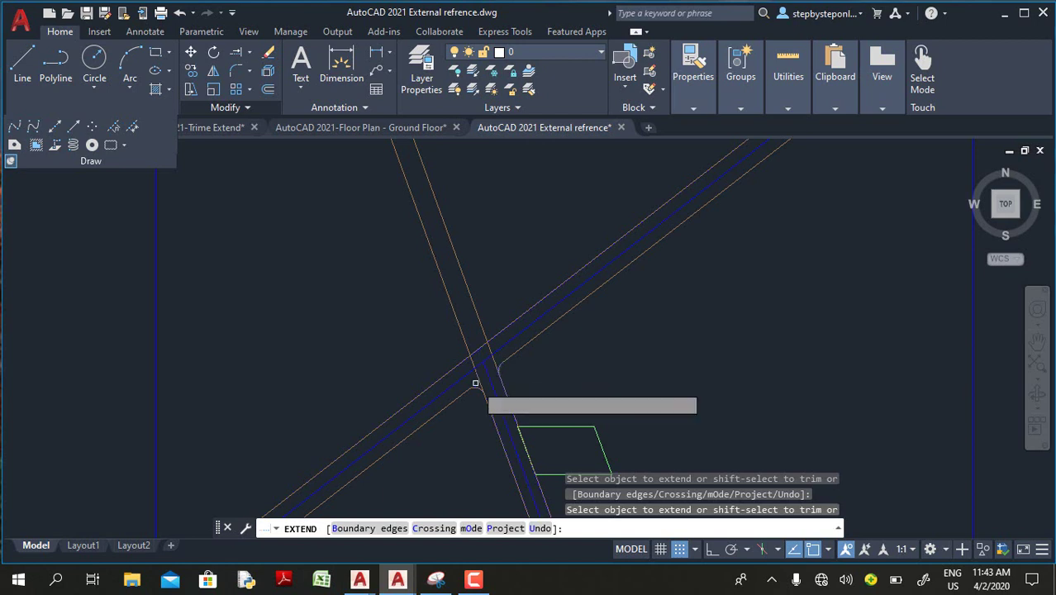
{"action": "left_click", "coordinate": [473, 388]}
{"action": "key", "text": "Escape"}
{"action": "left_click", "coordinate": [476, 389]}
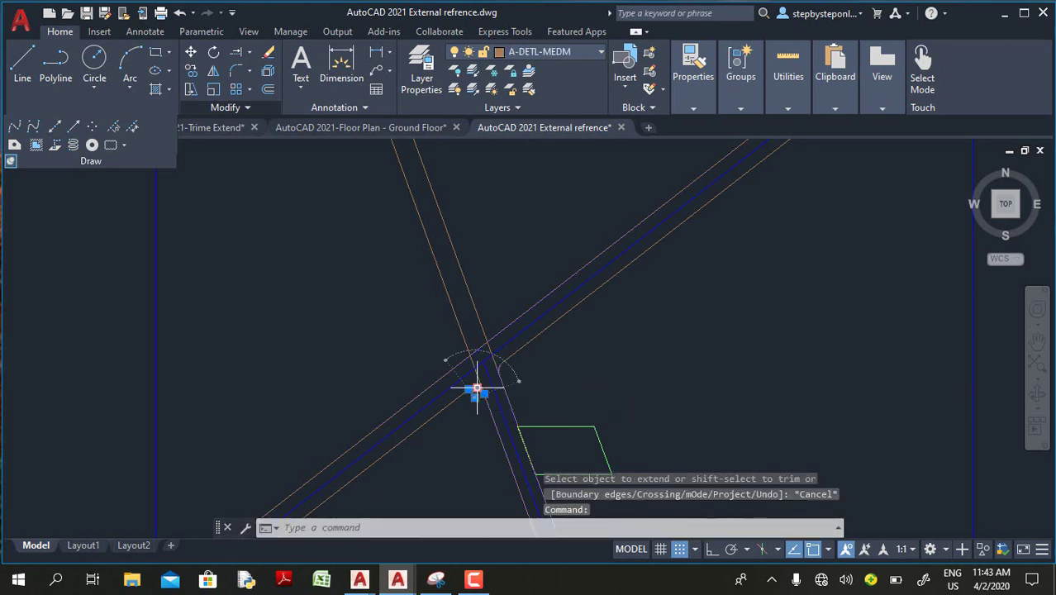
{"action": "scroll", "coordinate": [475, 398], "scroll_direction": "up", "scroll_amount": 8}
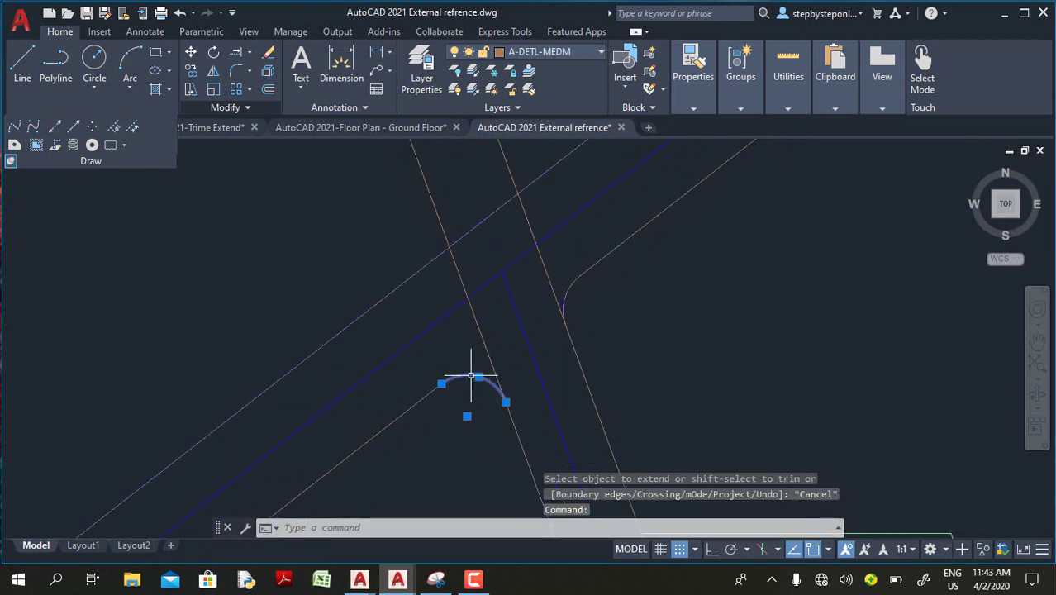
{"action": "key", "text": "Escape"}
{"action": "key", "text": "Escape"}
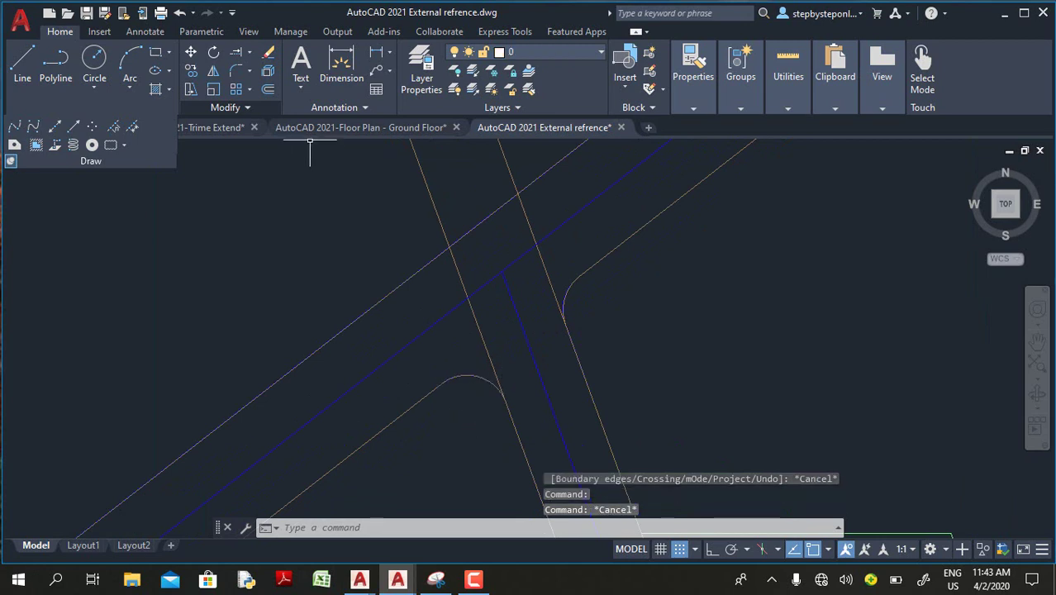
Step: Break both side road edge lines at the points where the curved corners south of the main road meet them
{"action": "left_click", "coordinate": [245, 109]}
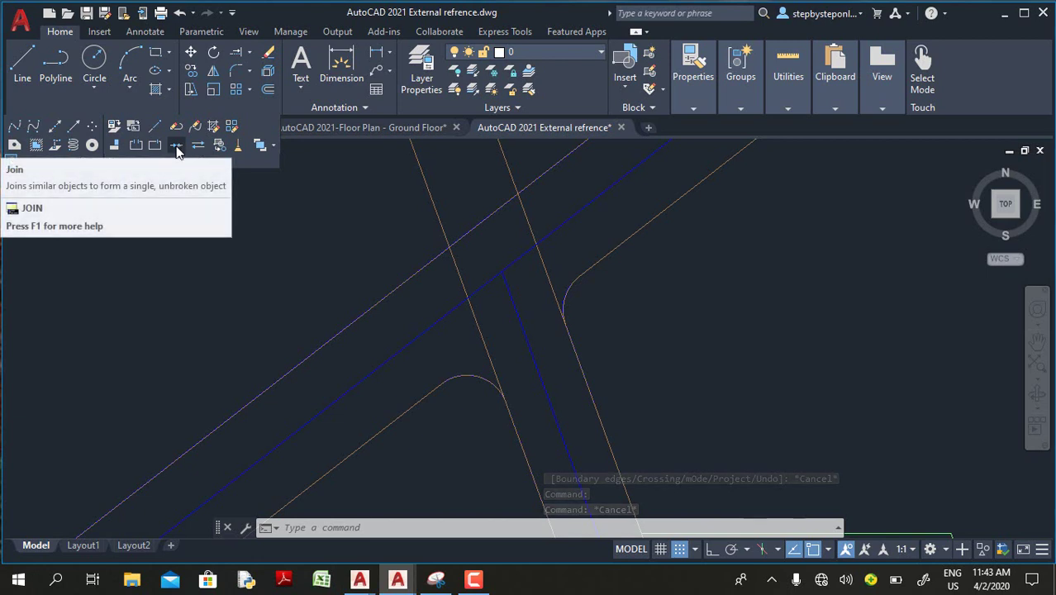
{"action": "left_click", "coordinate": [156, 143]}
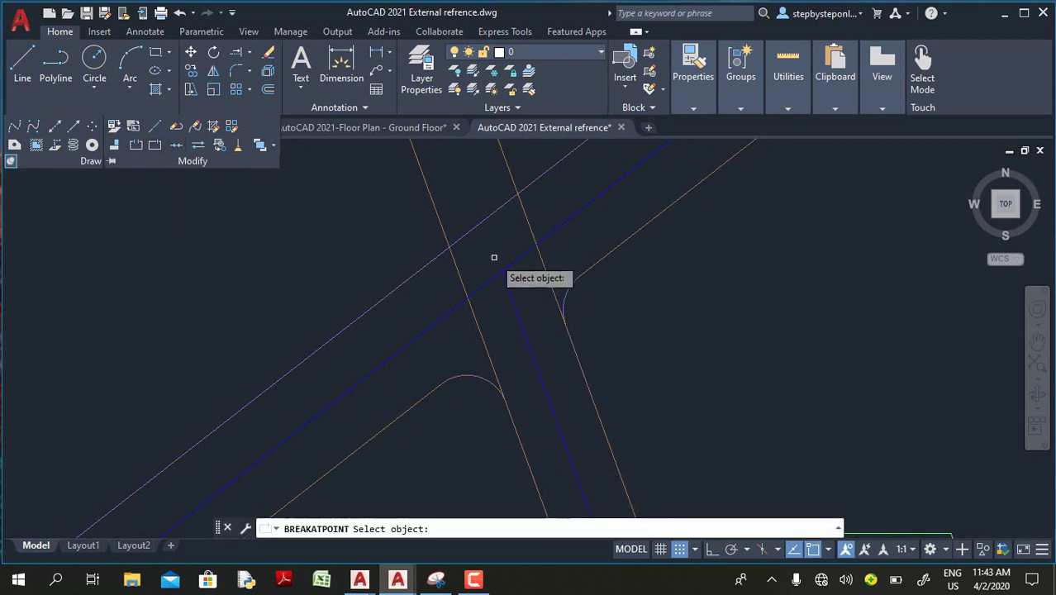
{"action": "left_click", "coordinate": [525, 230]}
{"action": "left_click", "coordinate": [561, 319]}
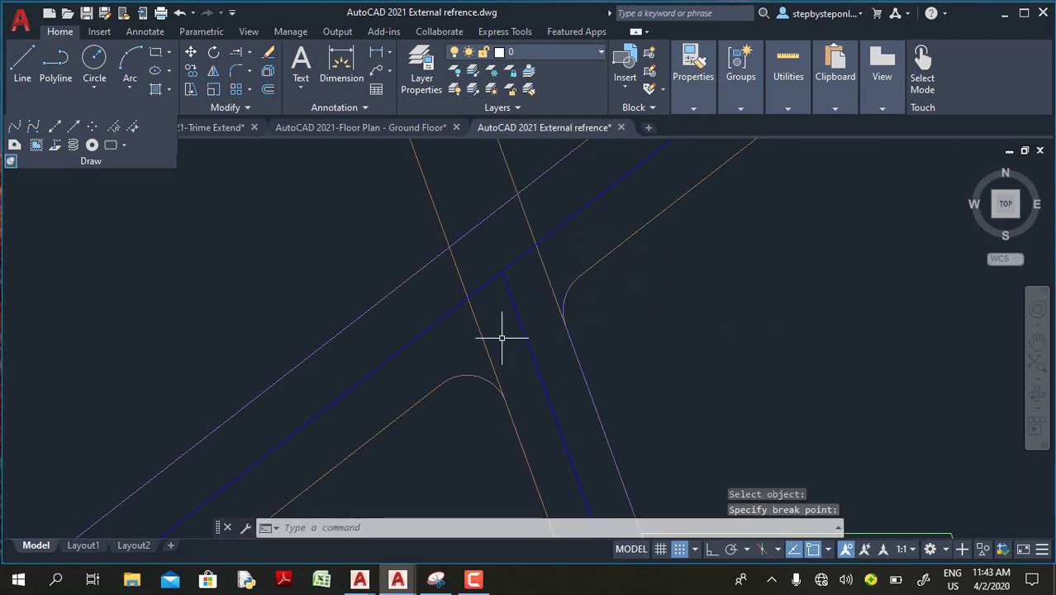
{"action": "key", "text": "Return"}
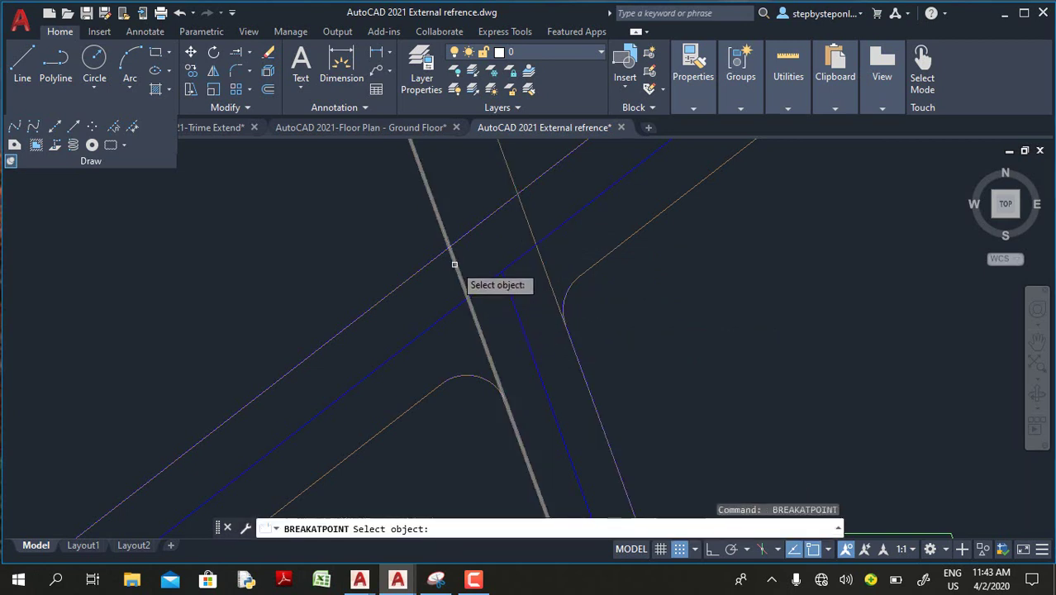
{"action": "left_click", "coordinate": [465, 283]}
{"action": "left_click", "coordinate": [502, 395]}
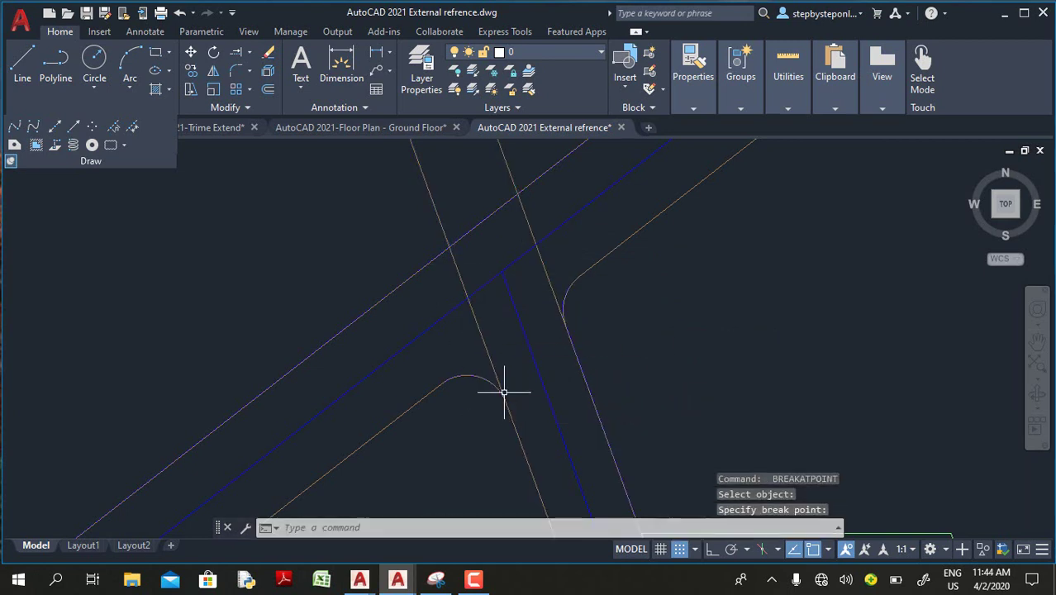
Step: Break the main road's north edge line at its intersection with the side road's east edge line
{"action": "key", "text": "Return"}
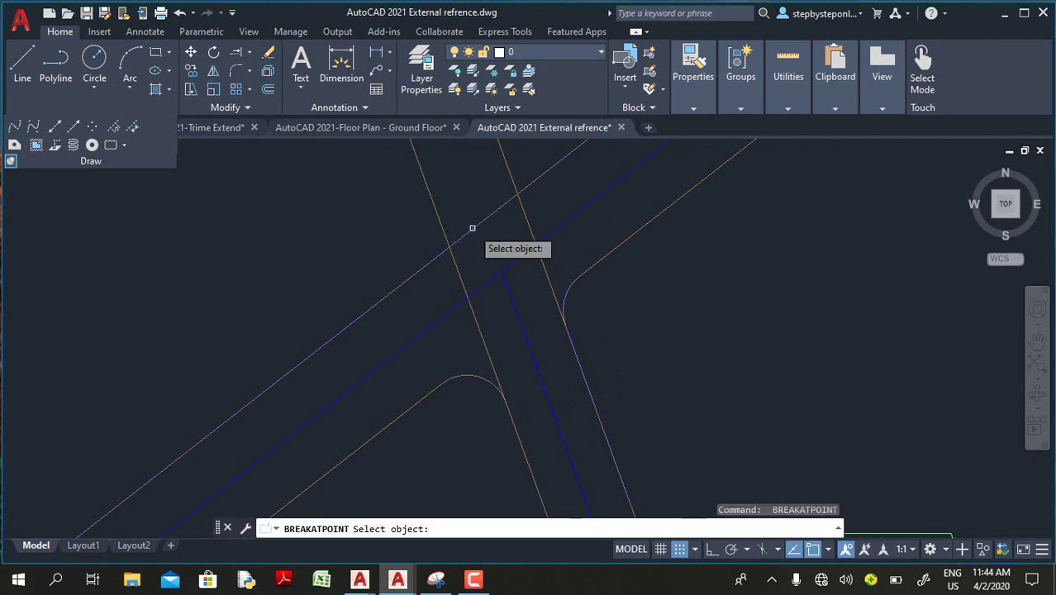
{"action": "left_click", "coordinate": [471, 228]}
{"action": "left_click", "coordinate": [515, 192]}
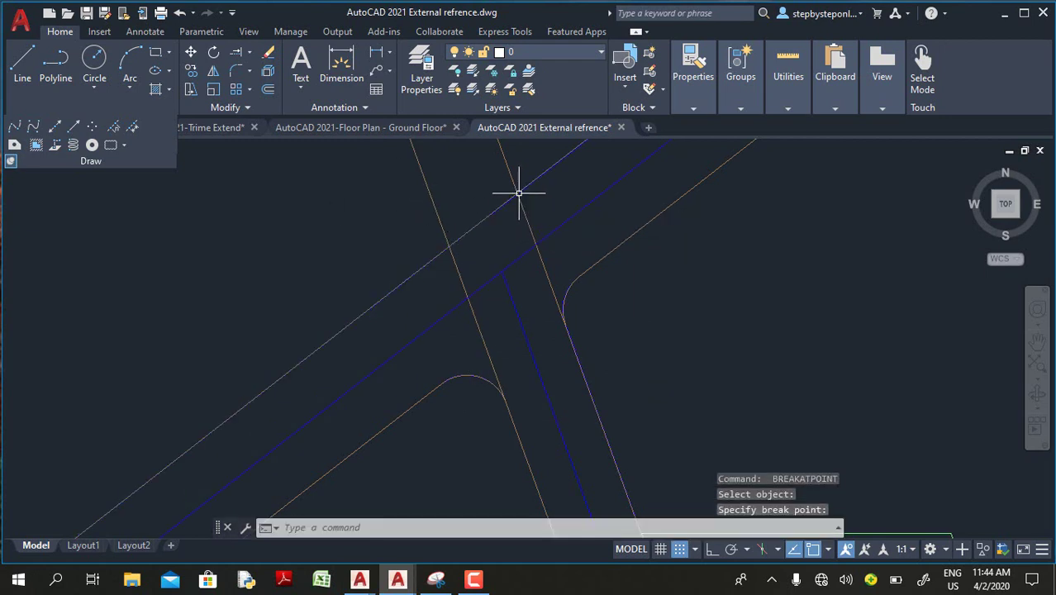
{"action": "scroll", "coordinate": [476, 213], "scroll_direction": "up", "scroll_amount": 2}
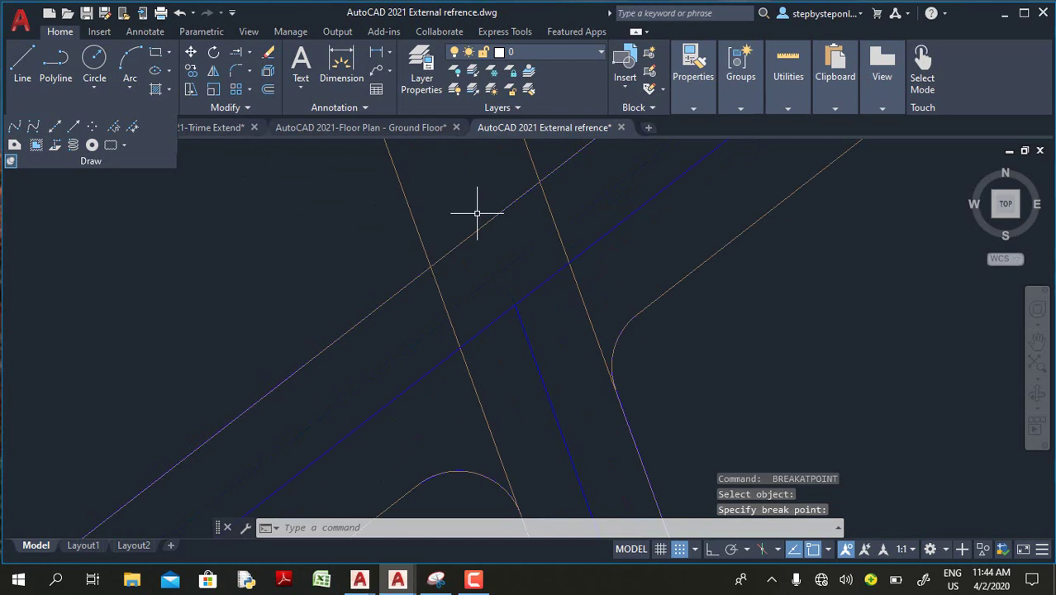
{"action": "scroll", "coordinate": [361, 221], "scroll_direction": "down", "scroll_amount": 2}
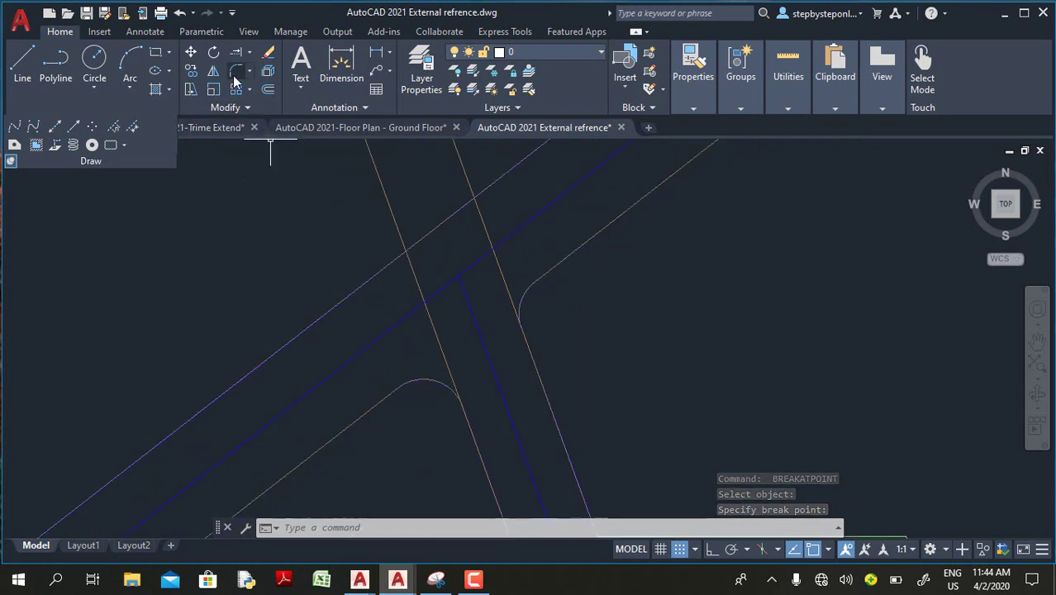
Step: Fillet the side road's east edge line and the main road's north edge into a sharp corner
{"action": "scroll", "coordinate": [483, 248], "scroll_direction": "down", "scroll_amount": 3}
{"action": "type", "text": "f"}
{"action": "key", "text": "Return"}
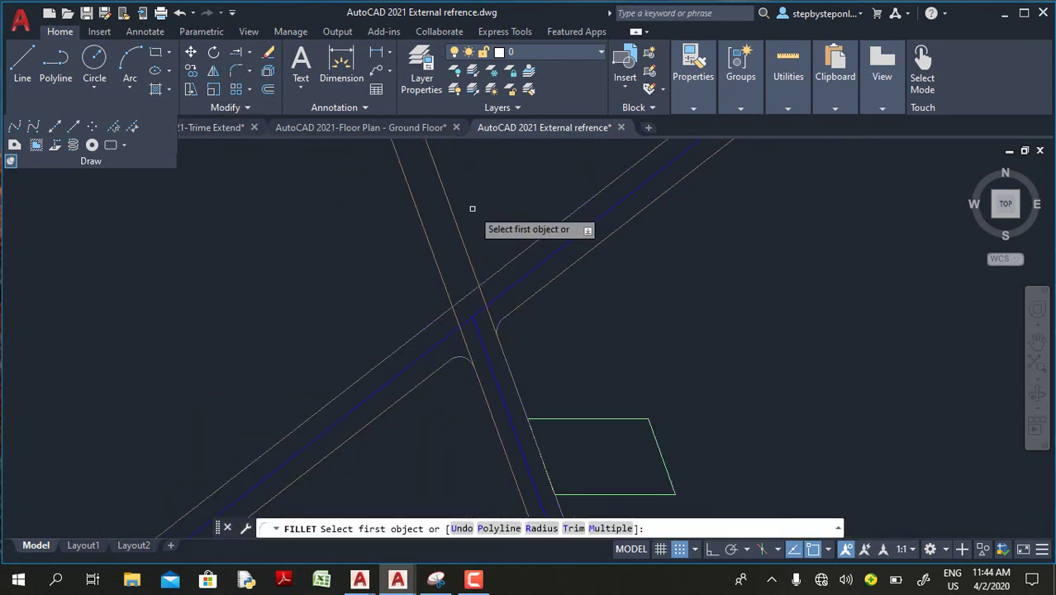
{"action": "left_click", "coordinate": [475, 272]}
{"action": "left_click", "coordinate": [472, 272]}
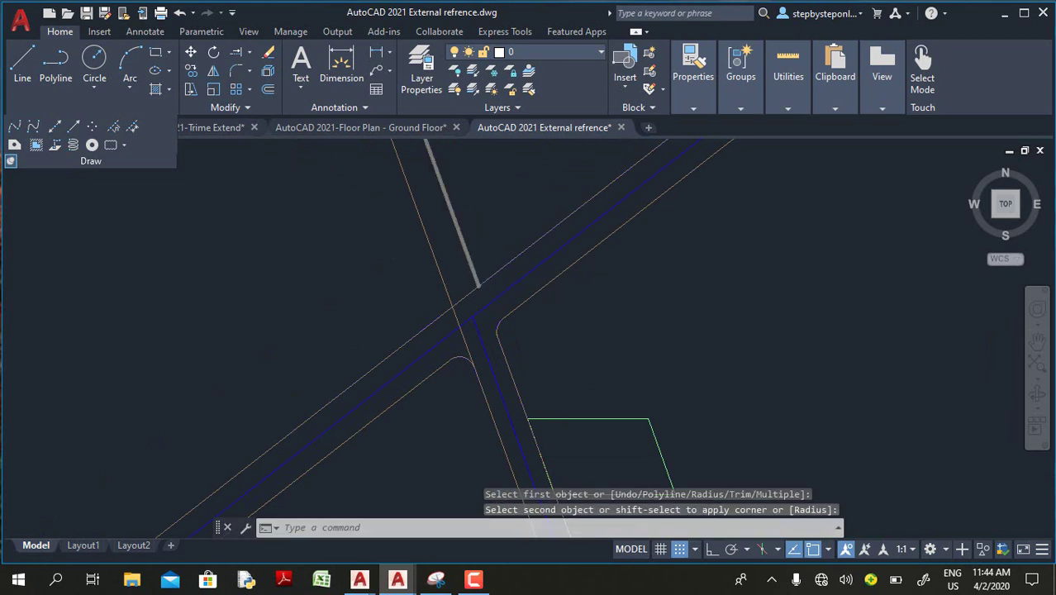
Step: Round both corners where the side road's edge lines meet the main road's north edge with 6' radius fillets
{"action": "scroll", "coordinate": [477, 266], "scroll_direction": "up", "scroll_amount": 2}
{"action": "key", "text": "Return"}
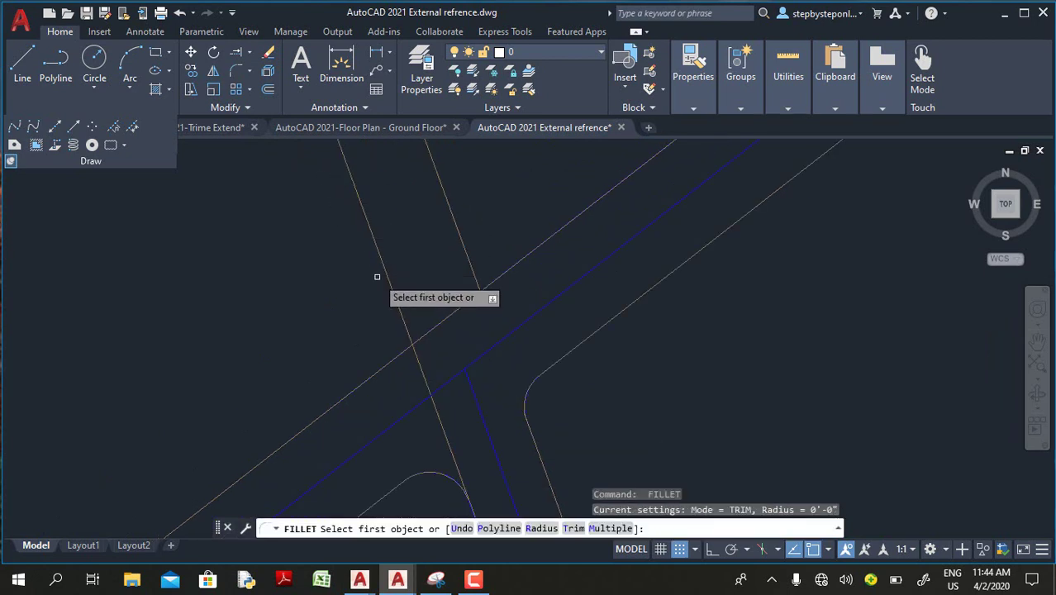
{"action": "type", "text": "r"}
{"action": "key", "text": "Return"}
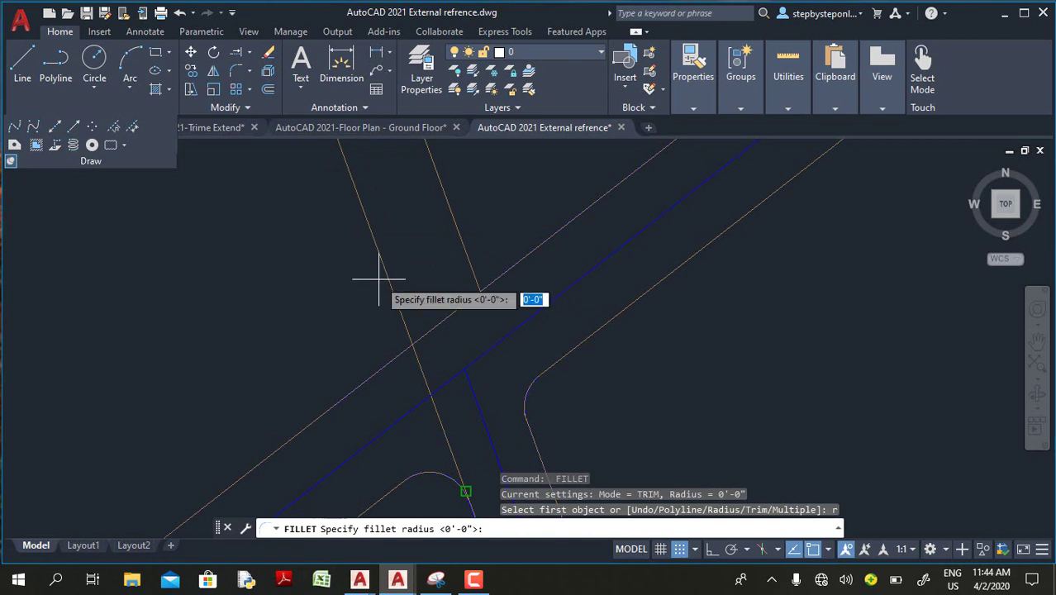
{"action": "type", "text": "6"}
{"action": "key", "text": "Return"}
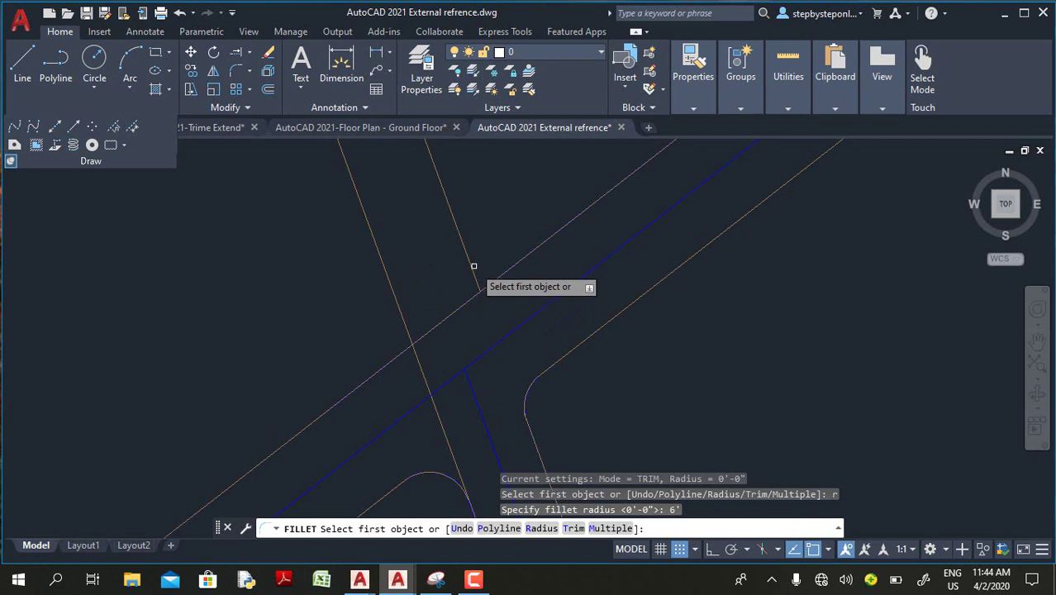
{"action": "left_click", "coordinate": [473, 266]}
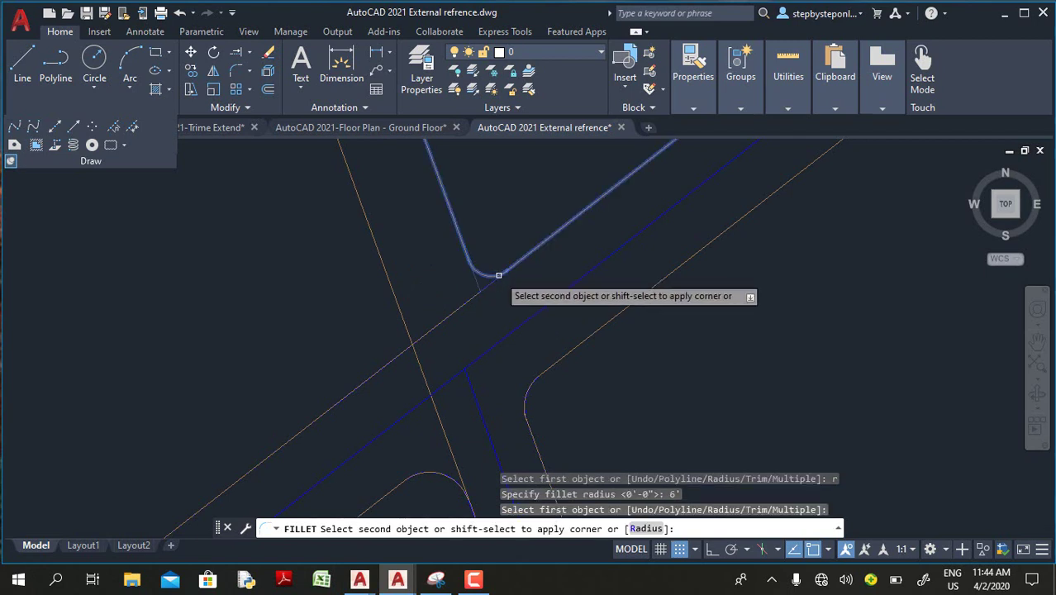
{"action": "left_click", "coordinate": [499, 275]}
{"action": "key", "text": "Return"}
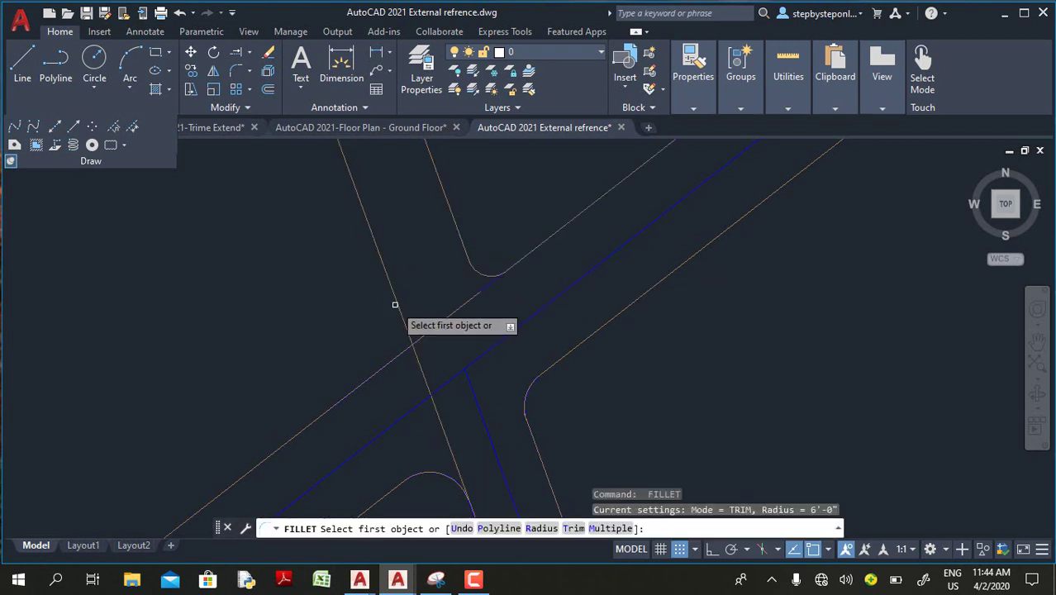
{"action": "left_click", "coordinate": [395, 305]}
{"action": "left_click", "coordinate": [382, 367]}
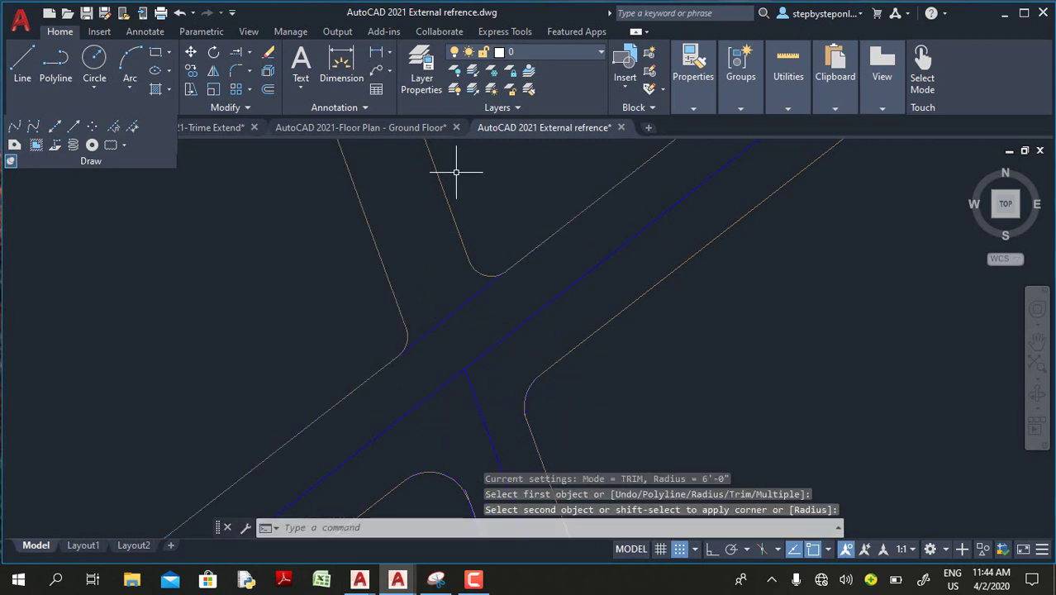
Step: Erase the leftover overlapping line segments that cross the side road's opening along the main road's north edge
{"action": "left_click", "coordinate": [473, 296]}
{"action": "left_click", "coordinate": [472, 297]}
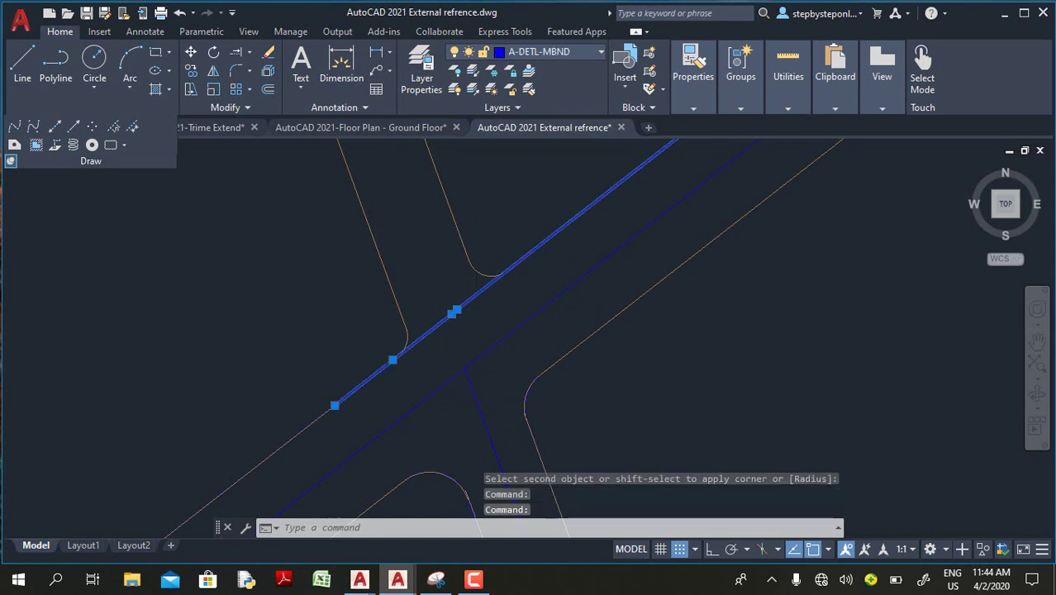
{"action": "key", "text": "Delete"}
{"action": "left_click", "coordinate": [446, 304]}
{"action": "left_click", "coordinate": [441, 292]}
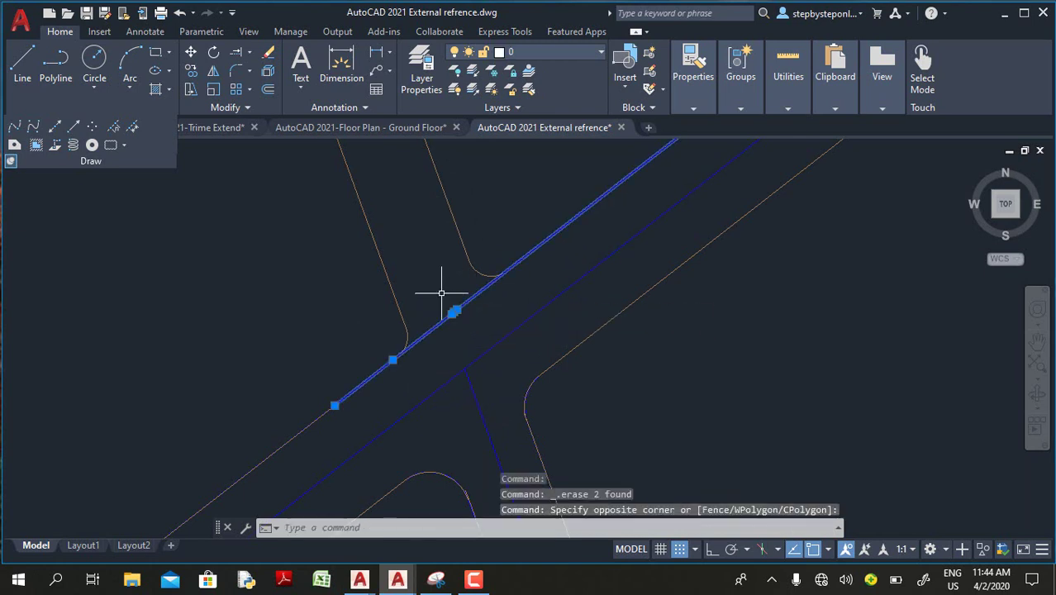
{"action": "key", "text": "Delete"}
Step: Extend the blue centre line of the side road across the junction up to the north site boundary
{"action": "scroll", "coordinate": [442, 300], "scroll_direction": "down", "scroll_amount": 2}
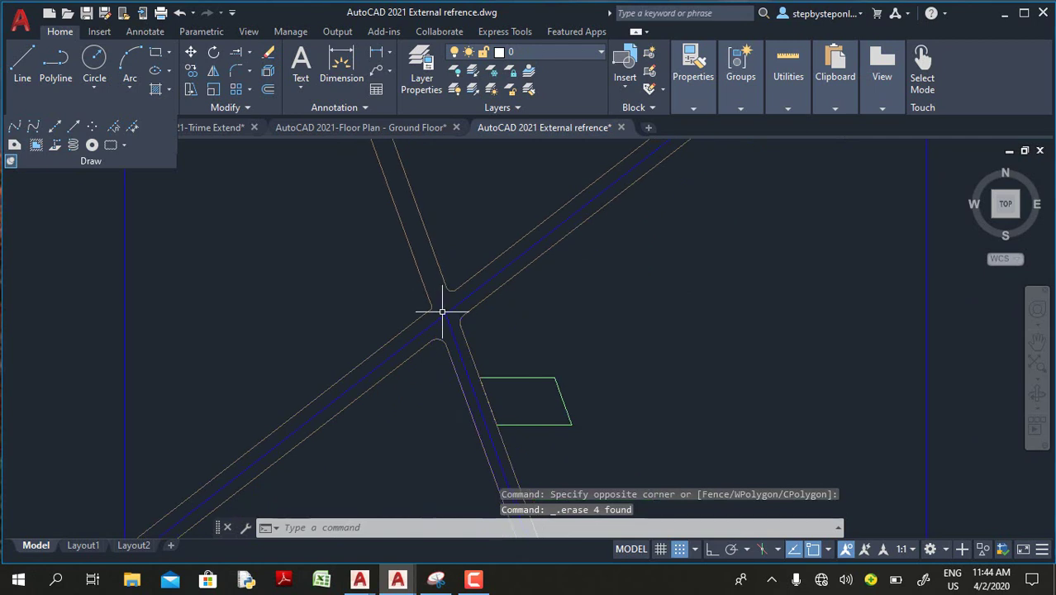
{"action": "scroll", "coordinate": [442, 311], "scroll_direction": "up", "scroll_amount": 1}
{"action": "scroll", "coordinate": [442, 312], "scroll_direction": "down", "scroll_amount": 2}
{"action": "scroll", "coordinate": [446, 293], "scroll_direction": "down", "scroll_amount": 5}
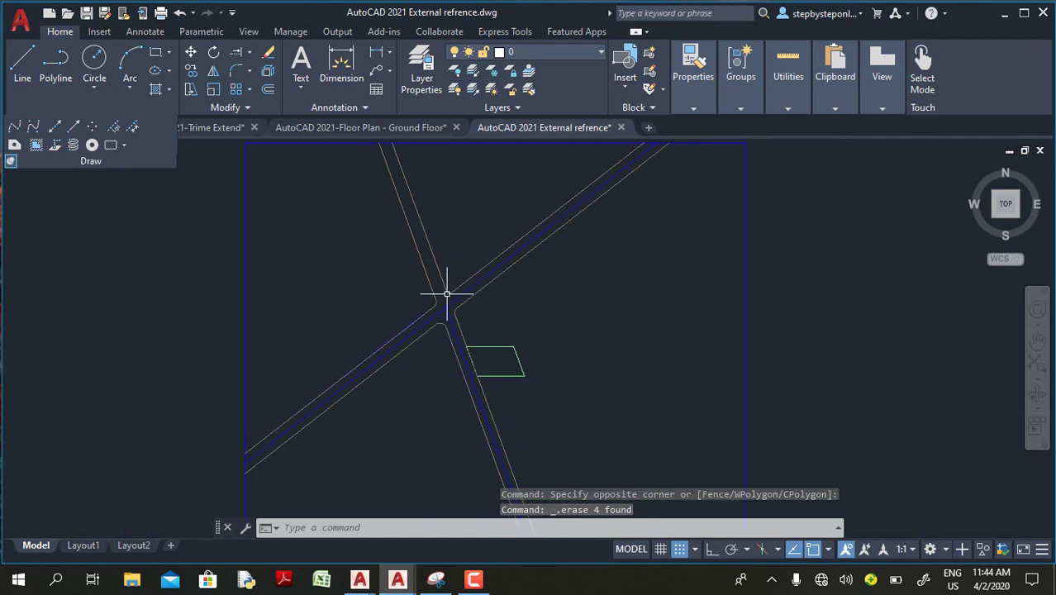
{"action": "left_click", "coordinate": [235, 52]}
{"action": "scroll", "coordinate": [434, 239], "scroll_direction": "up", "scroll_amount": 3}
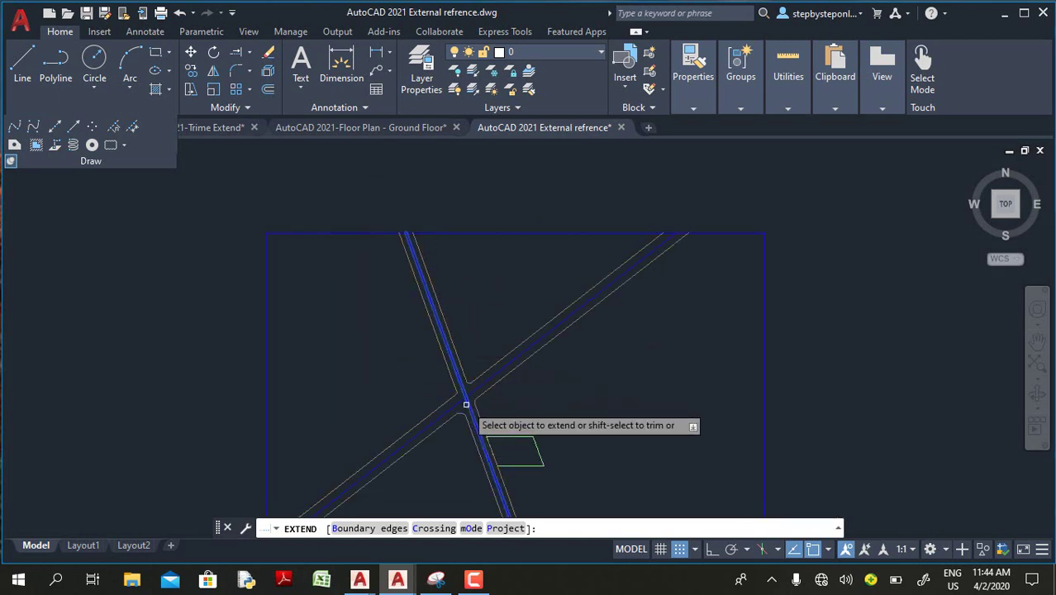
{"action": "left_click", "coordinate": [464, 405]}
{"action": "scroll", "coordinate": [452, 213], "scroll_direction": "down", "scroll_amount": 4}
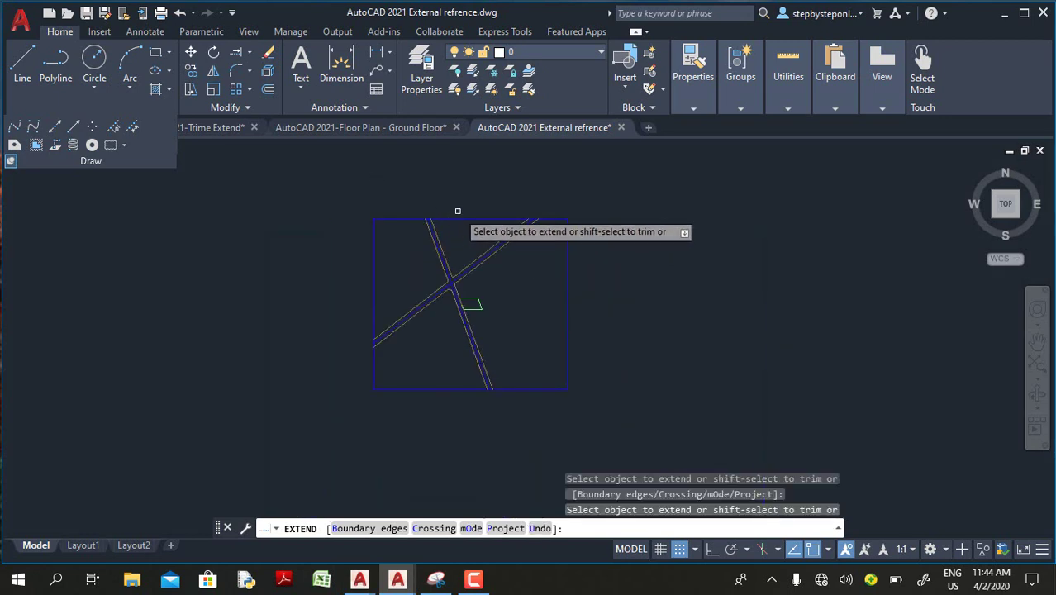
{"action": "key", "text": "Escape"}
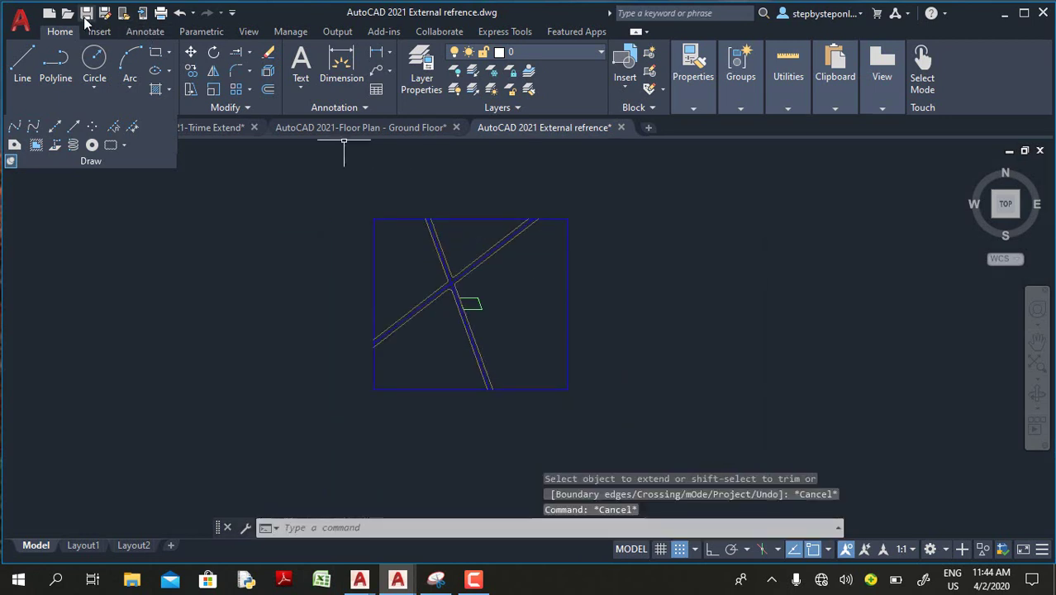
Step: Save the AutoCAD 2021 External refrence drawing and open AutoCAD 2021-X-Ref.dwg
{"action": "left_click", "coordinate": [86, 13]}
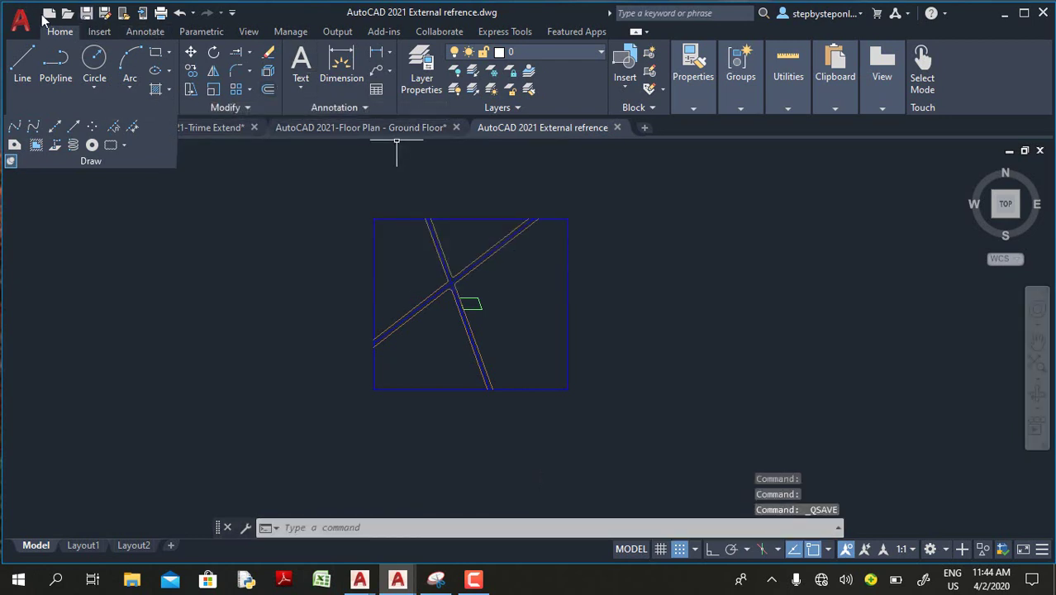
{"action": "left_click", "coordinate": [67, 14]}
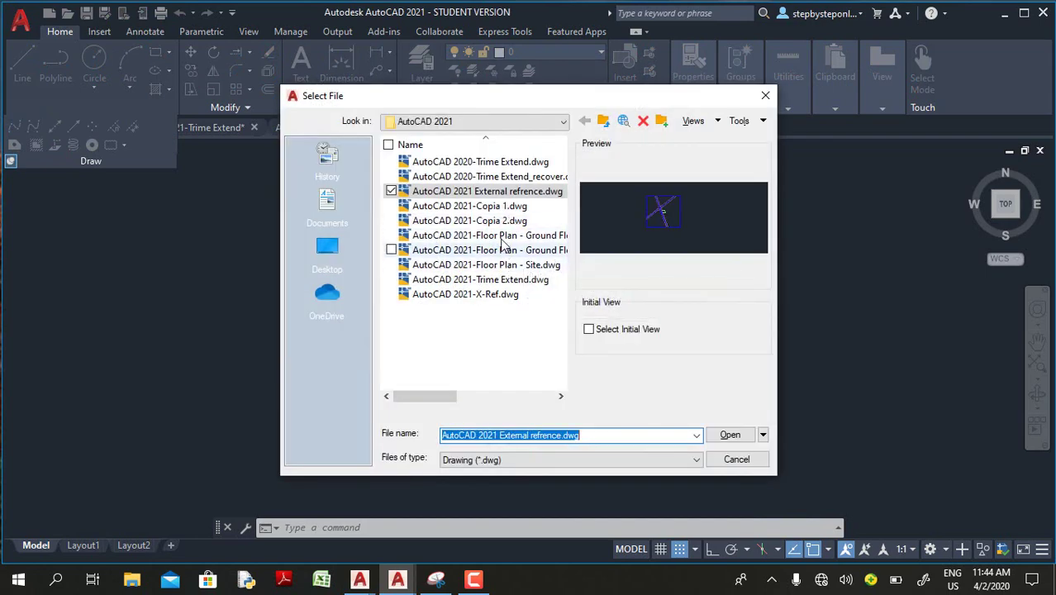
{"action": "left_click", "coordinate": [483, 295]}
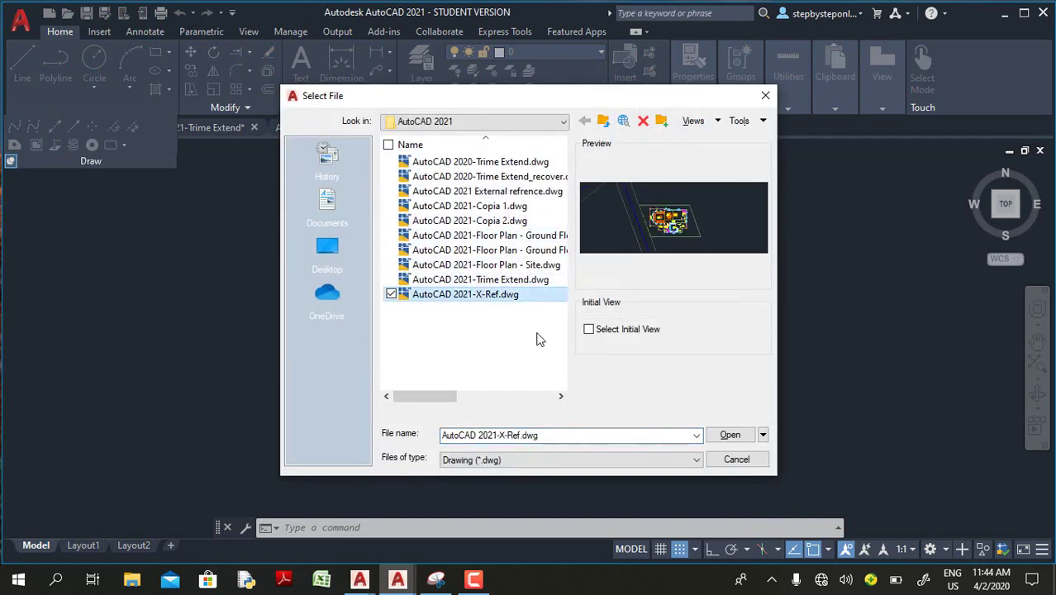
{"action": "left_click", "coordinate": [721, 435]}
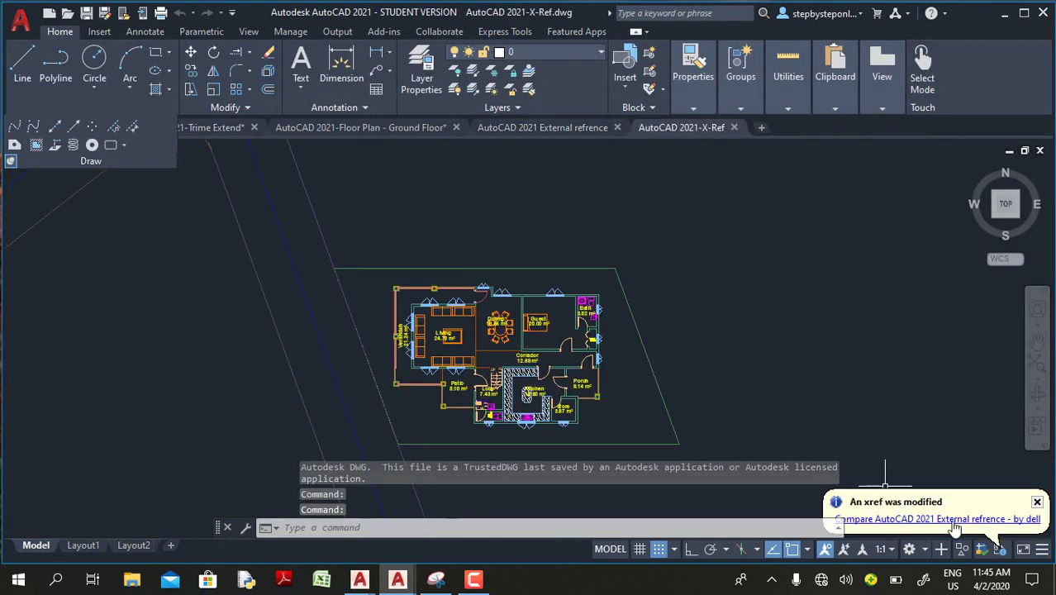
Step: Compare the recent changes of the AutoCAD 2021 External refrence xref and examine the marked differences at the road junction
{"action": "scroll", "coordinate": [549, 363], "scroll_direction": "down", "scroll_amount": 5}
{"action": "scroll", "coordinate": [549, 364], "scroll_direction": "down", "scroll_amount": 3}
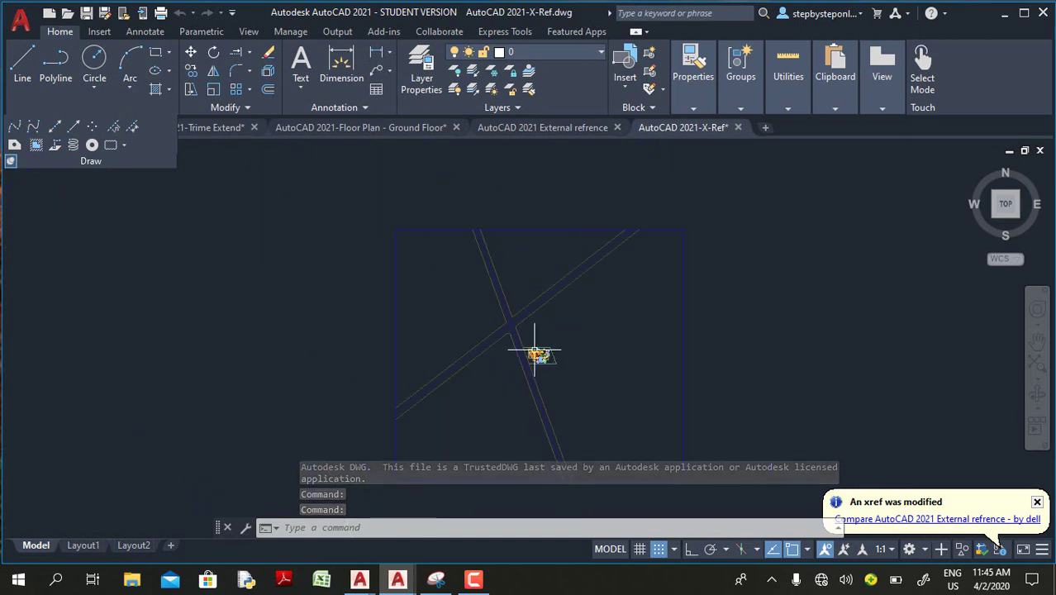
{"action": "scroll", "coordinate": [537, 334], "scroll_direction": "up", "scroll_amount": 4}
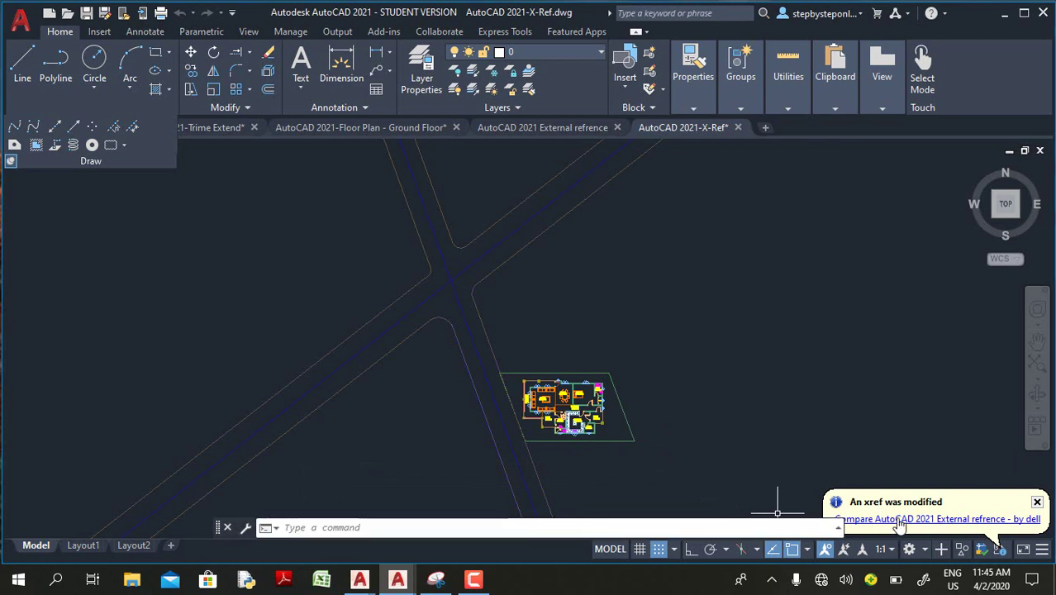
{"action": "left_click", "coordinate": [974, 521]}
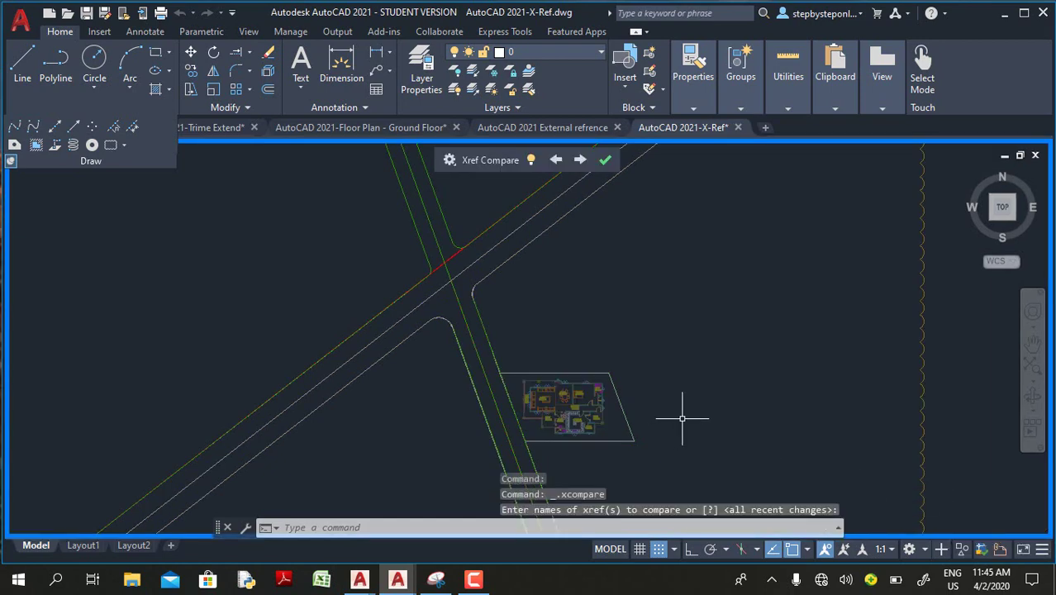
{"action": "scroll", "coordinate": [615, 373], "scroll_direction": "down", "scroll_amount": 4}
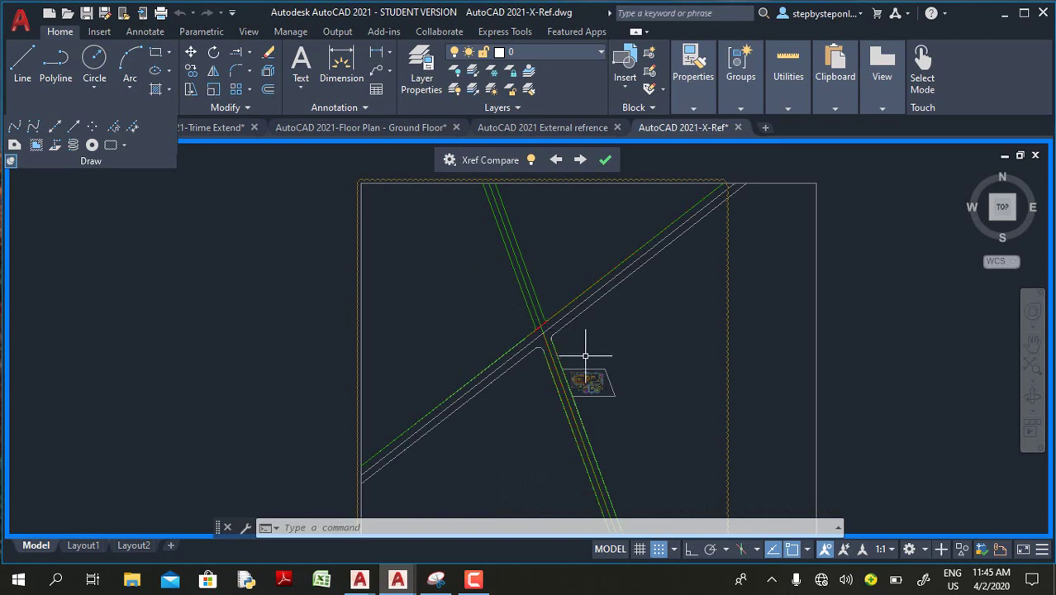
{"action": "scroll", "coordinate": [558, 330], "scroll_direction": "down", "scroll_amount": 2}
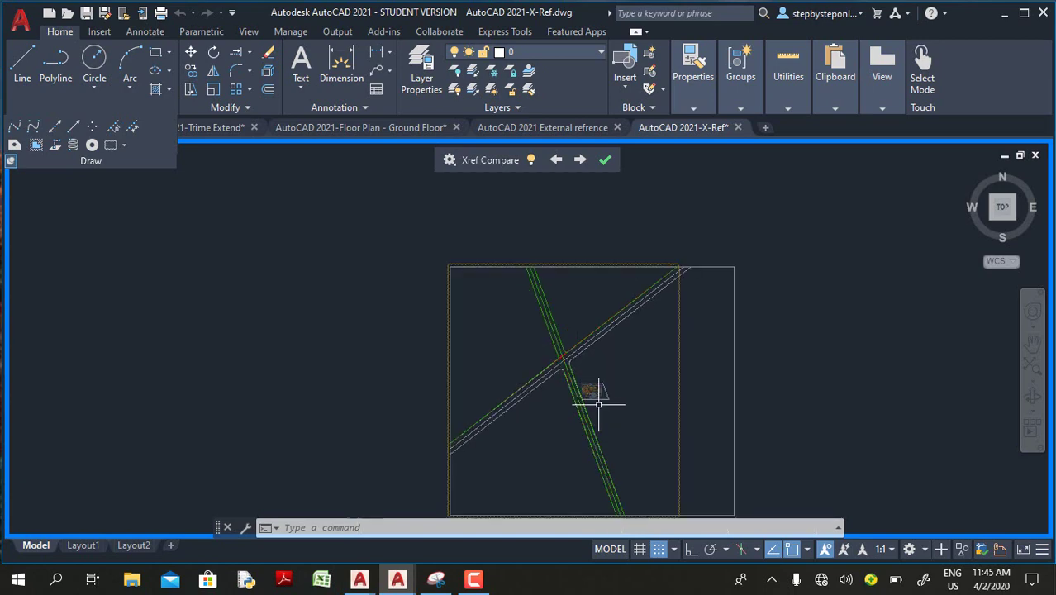
{"action": "scroll", "coordinate": [566, 330], "scroll_direction": "up", "scroll_amount": 8}
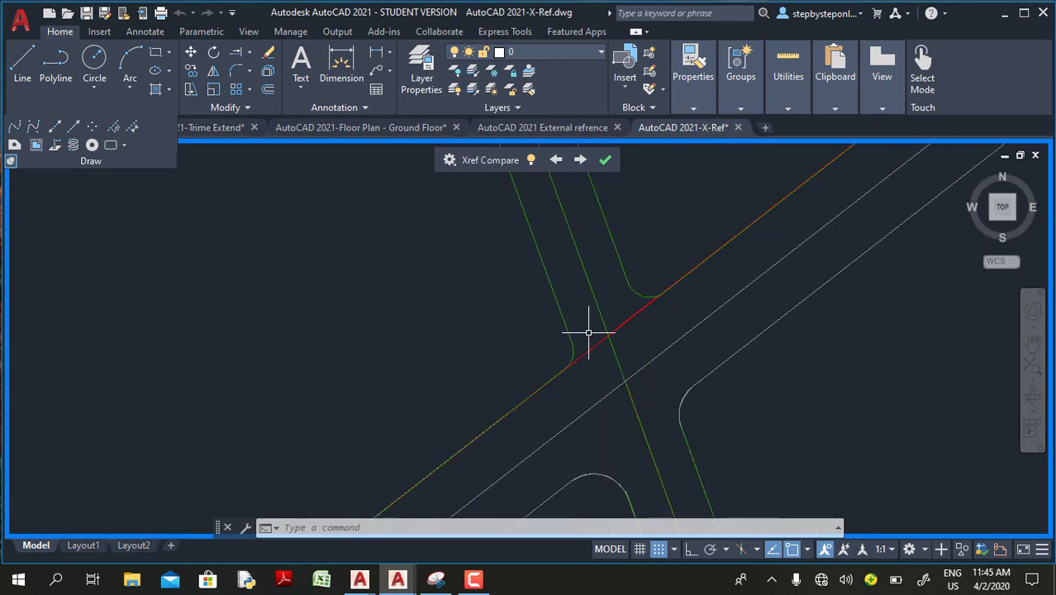
{"action": "scroll", "coordinate": [586, 326], "scroll_direction": "down", "scroll_amount": 3}
{"action": "scroll", "coordinate": [601, 320], "scroll_direction": "up", "scroll_amount": 3}
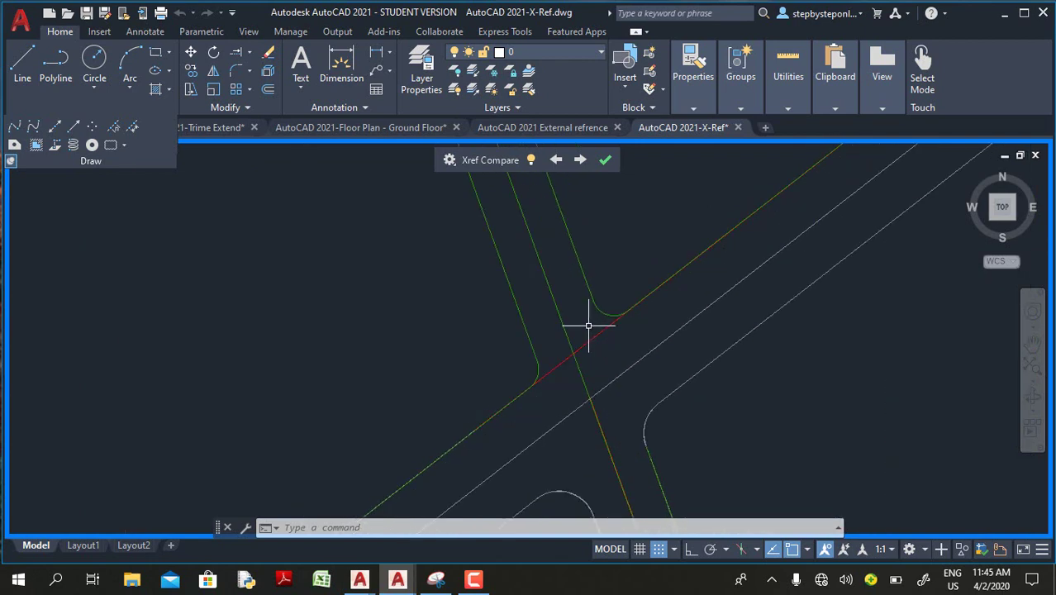
Step: Advance through the xref comparison's change sets and examine the marked differences at the road junction up close
{"action": "scroll", "coordinate": [581, 334], "scroll_direction": "down", "scroll_amount": 2}
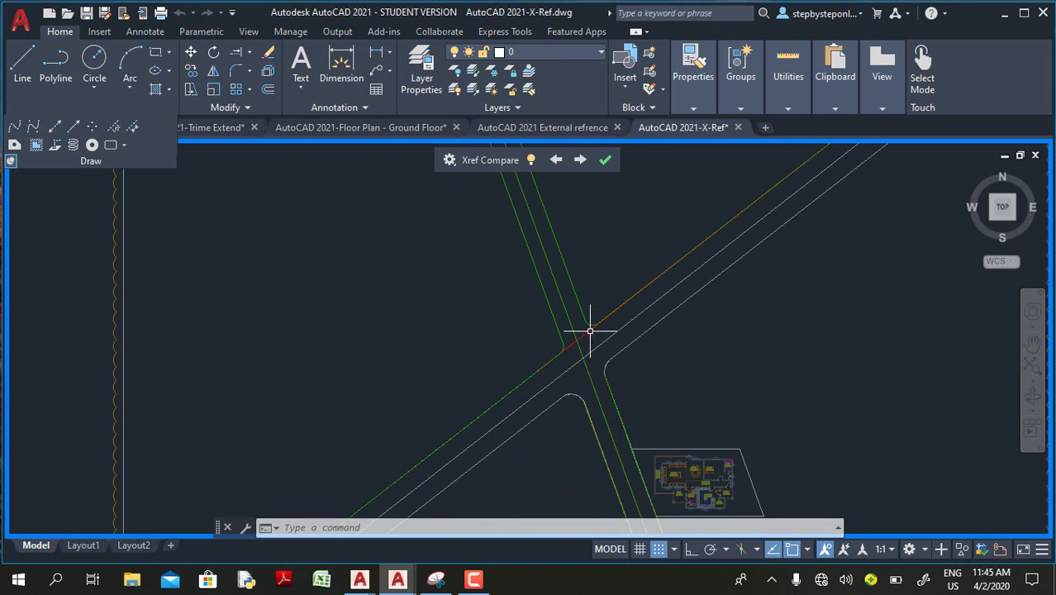
{"action": "left_click", "coordinate": [580, 160]}
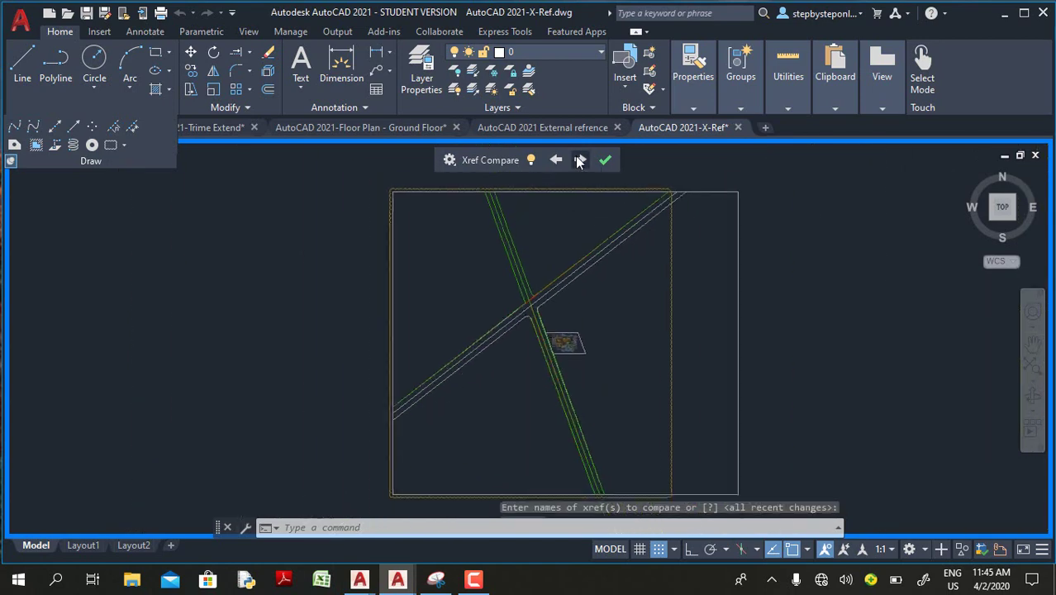
{"action": "left_click", "coordinate": [580, 160]}
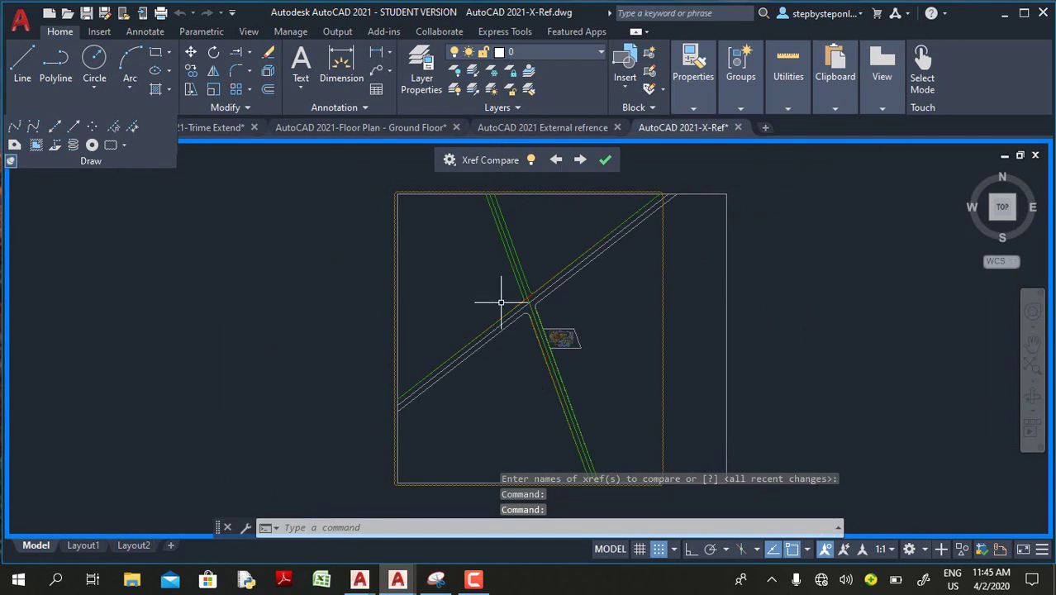
{"action": "scroll", "coordinate": [556, 296], "scroll_direction": "up", "scroll_amount": 2}
{"action": "scroll", "coordinate": [566, 299], "scroll_direction": "up", "scroll_amount": 2}
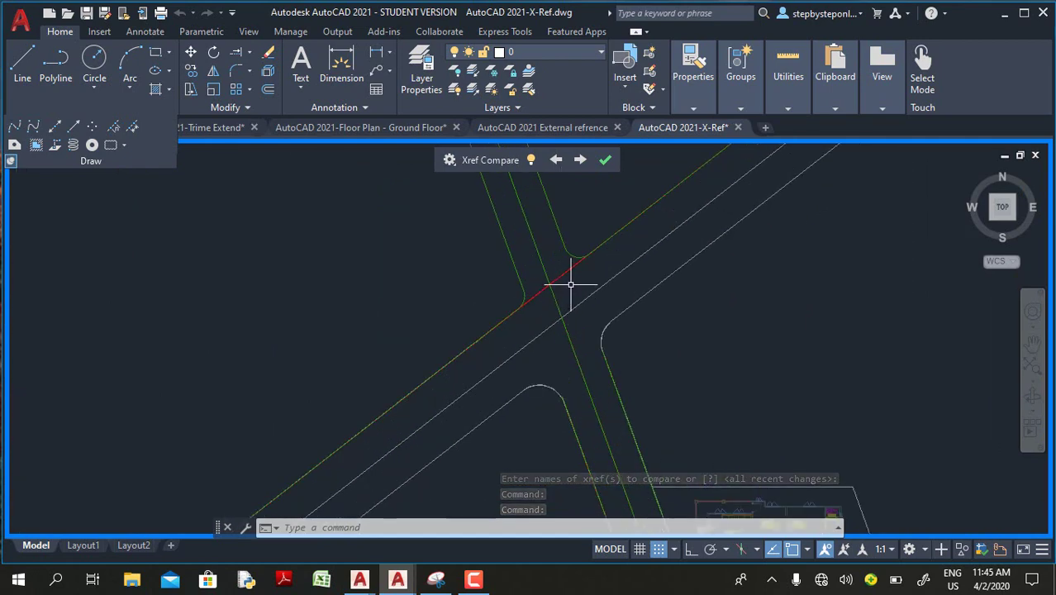
{"action": "scroll", "coordinate": [570, 285], "scroll_direction": "up", "scroll_amount": 1}
{"action": "scroll", "coordinate": [576, 257], "scroll_direction": "down", "scroll_amount": 1}
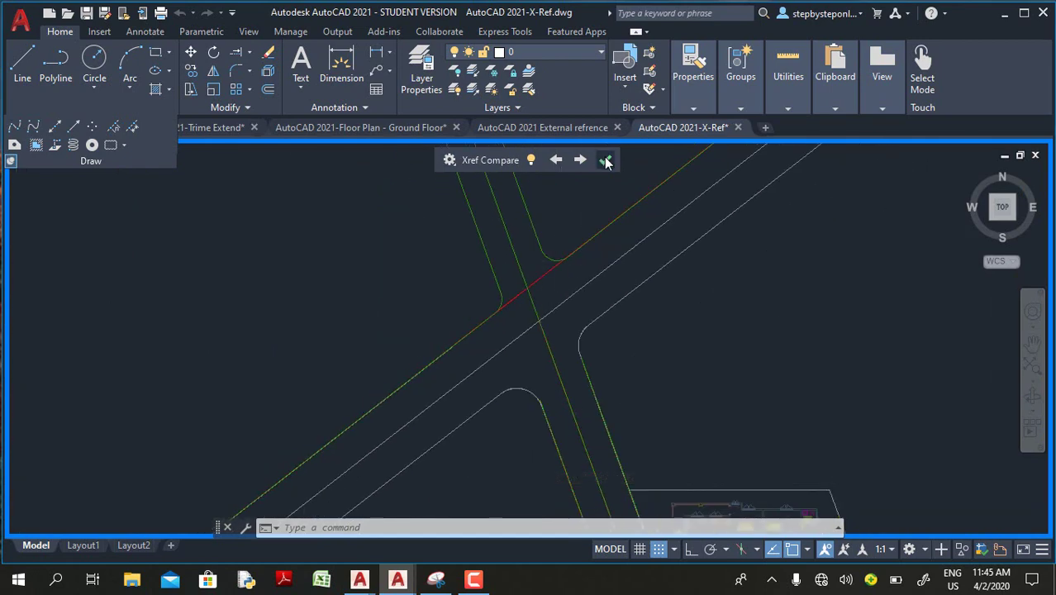
Step: End the Xref Compare session and inspect the updated road junction in the host drawing
{"action": "left_click", "coordinate": [606, 160]}
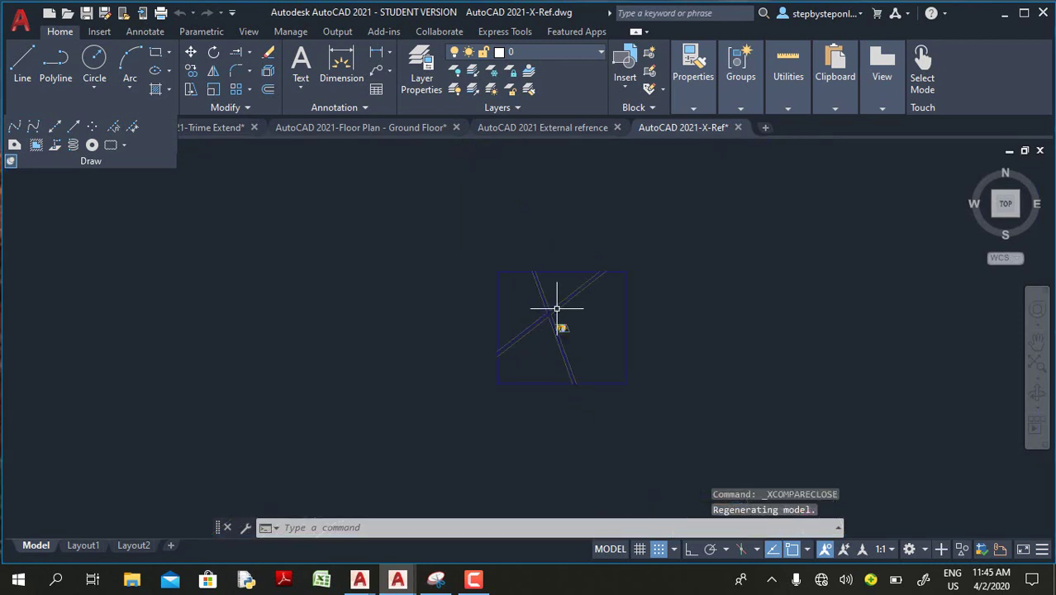
{"action": "scroll", "coordinate": [554, 337], "scroll_direction": "up", "scroll_amount": 4}
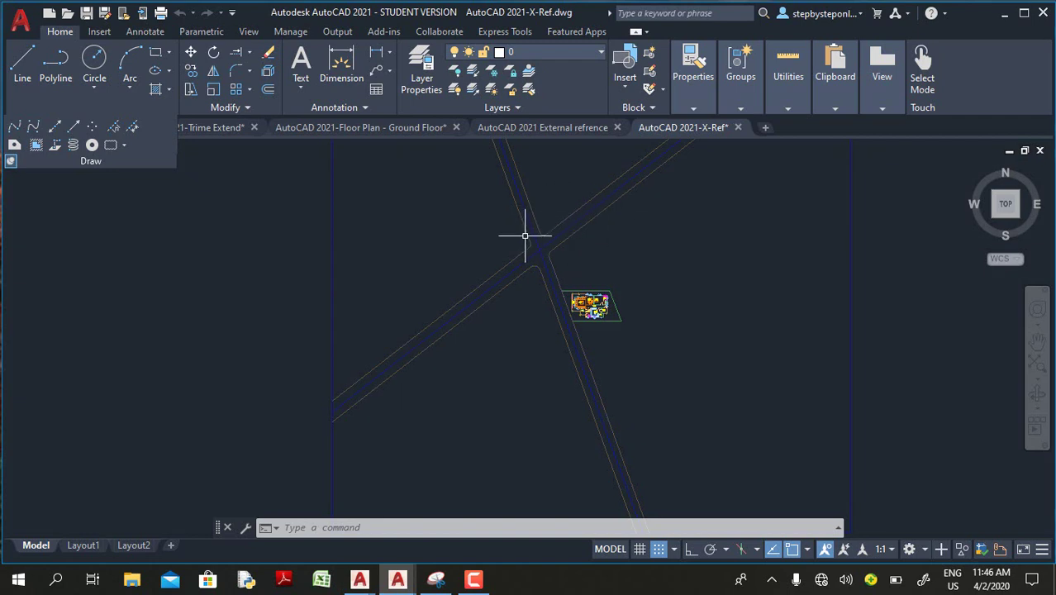
{"action": "scroll", "coordinate": [559, 216], "scroll_direction": "up", "scroll_amount": 2}
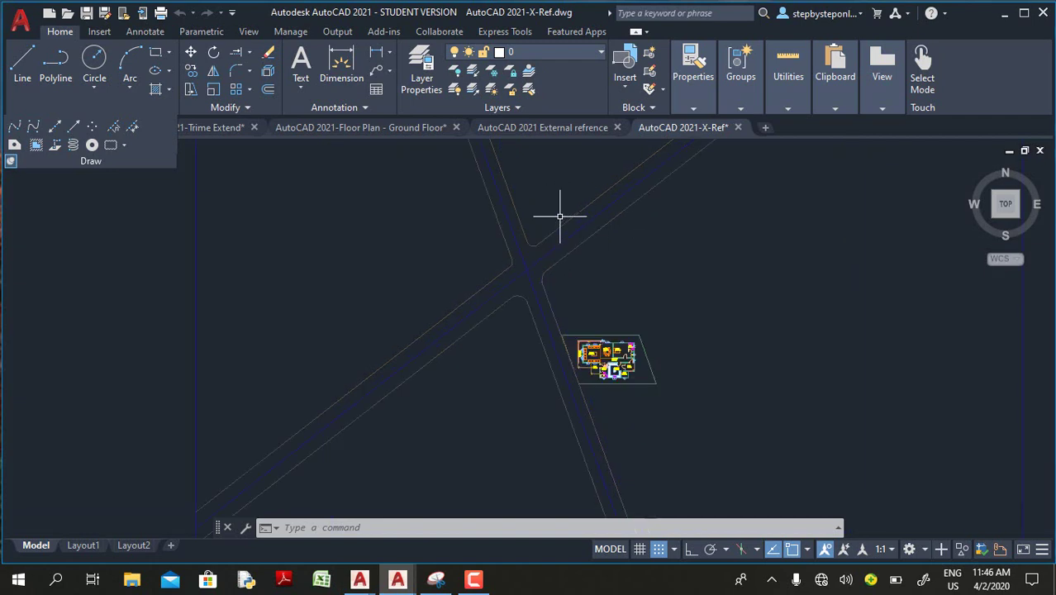